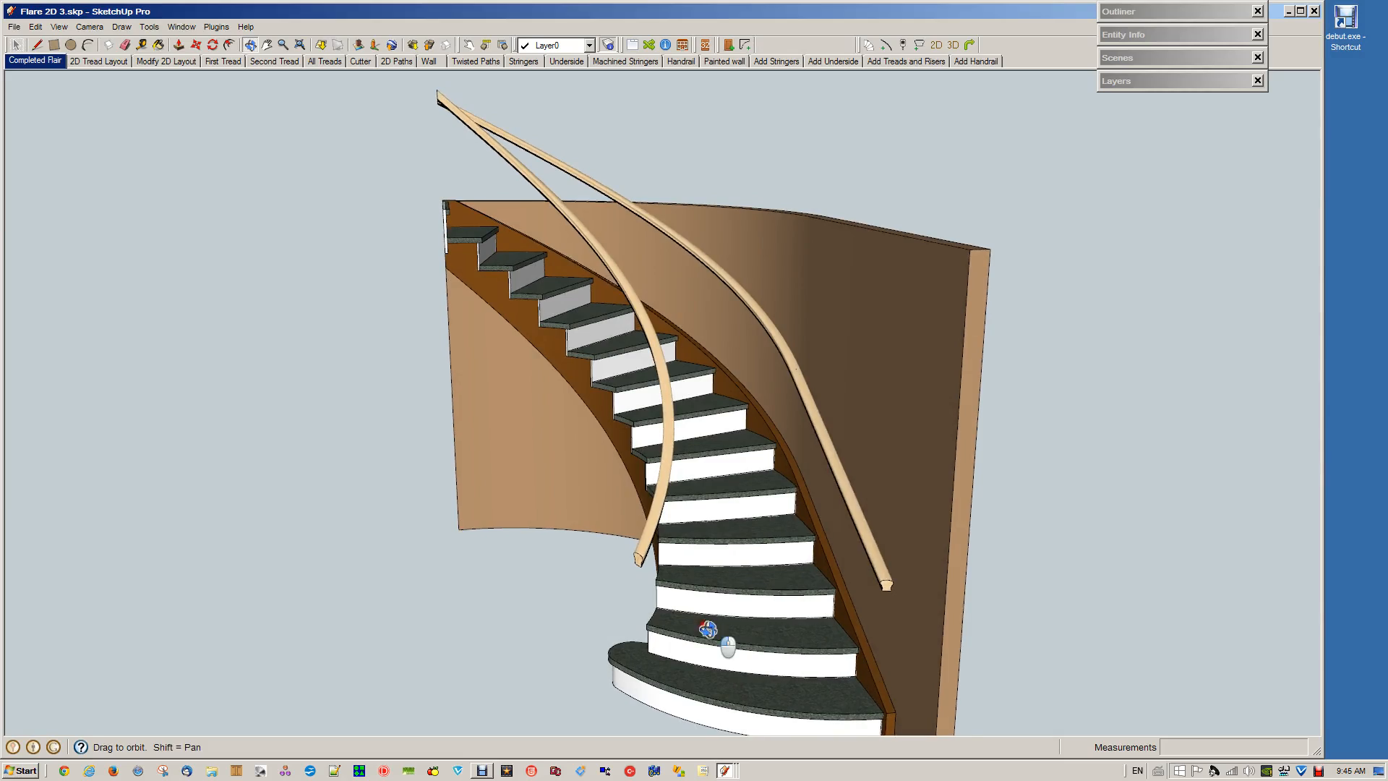
Examine the completed flared staircase from several sides, its 2D tread layout and the modified 2D layout with extra runs
{"action": "left_click_drag", "start_coordinate": [706, 629], "coordinate": [799, 397]}
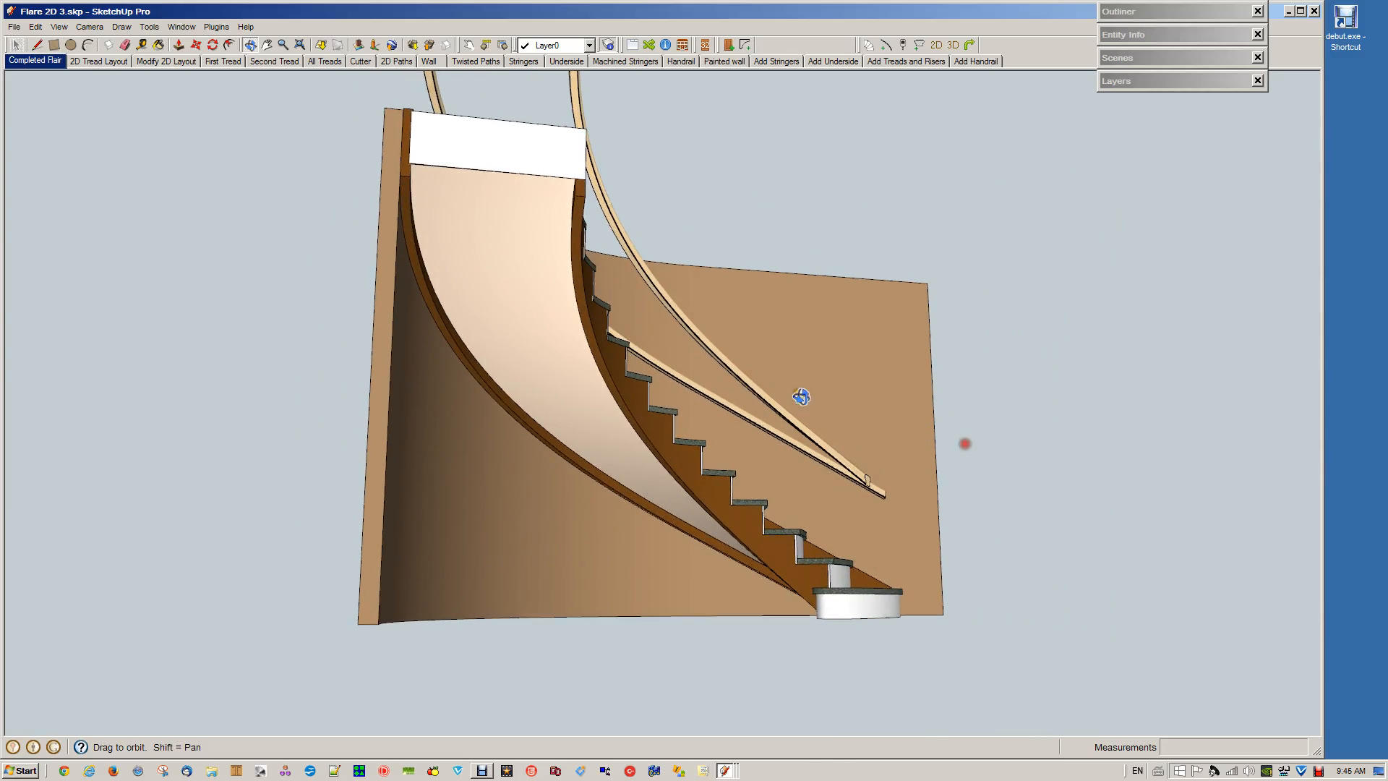
{"action": "left_click_drag", "start_coordinate": [484, 254], "coordinate": [672, 486]}
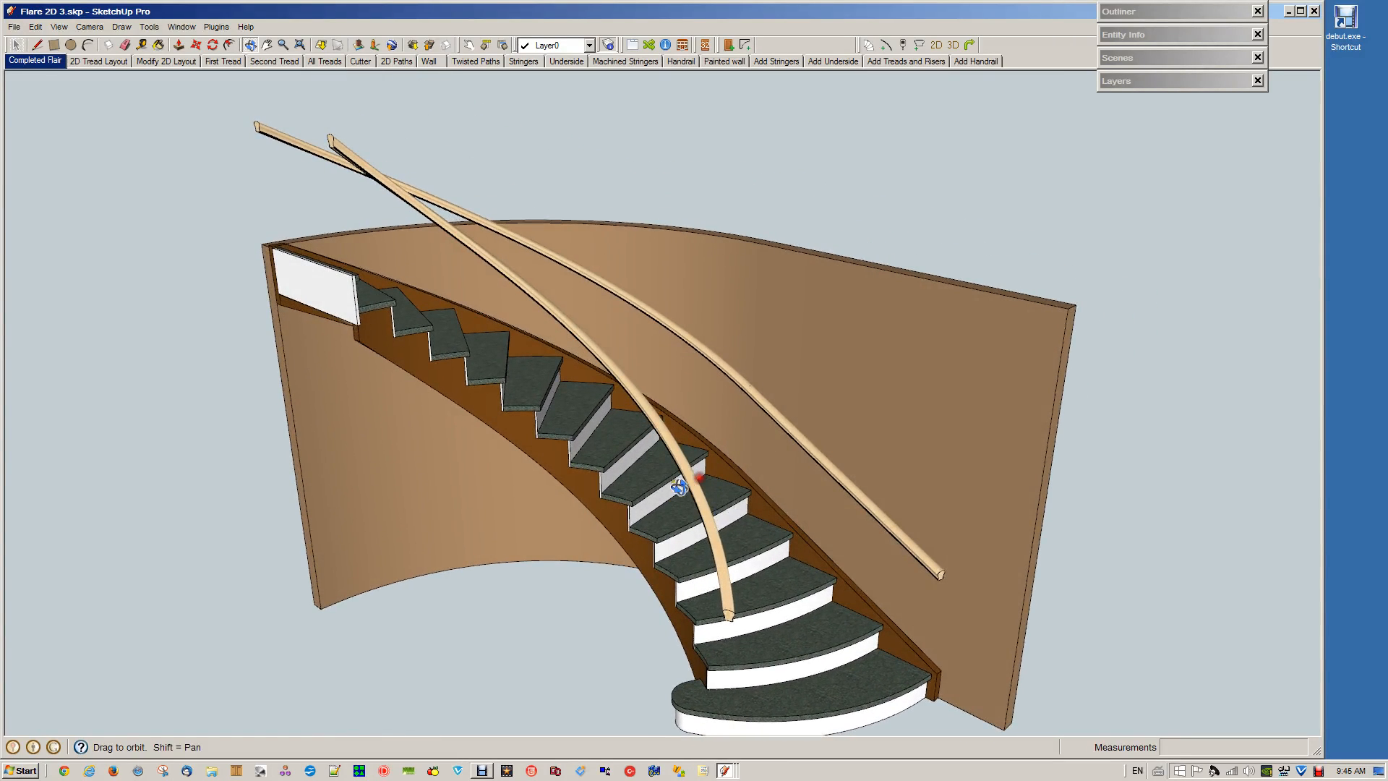
{"action": "key", "text": "space"}
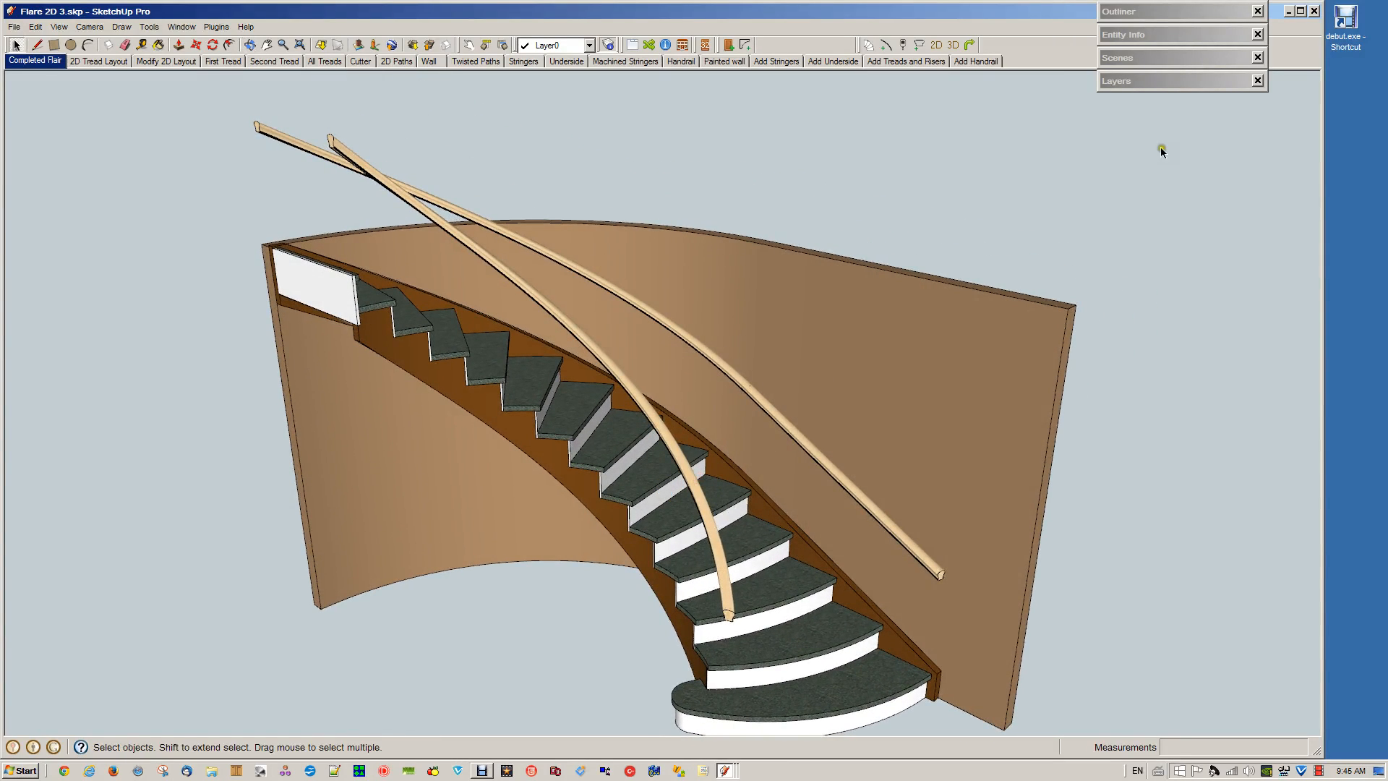
{"action": "left_click", "coordinate": [93, 60]}
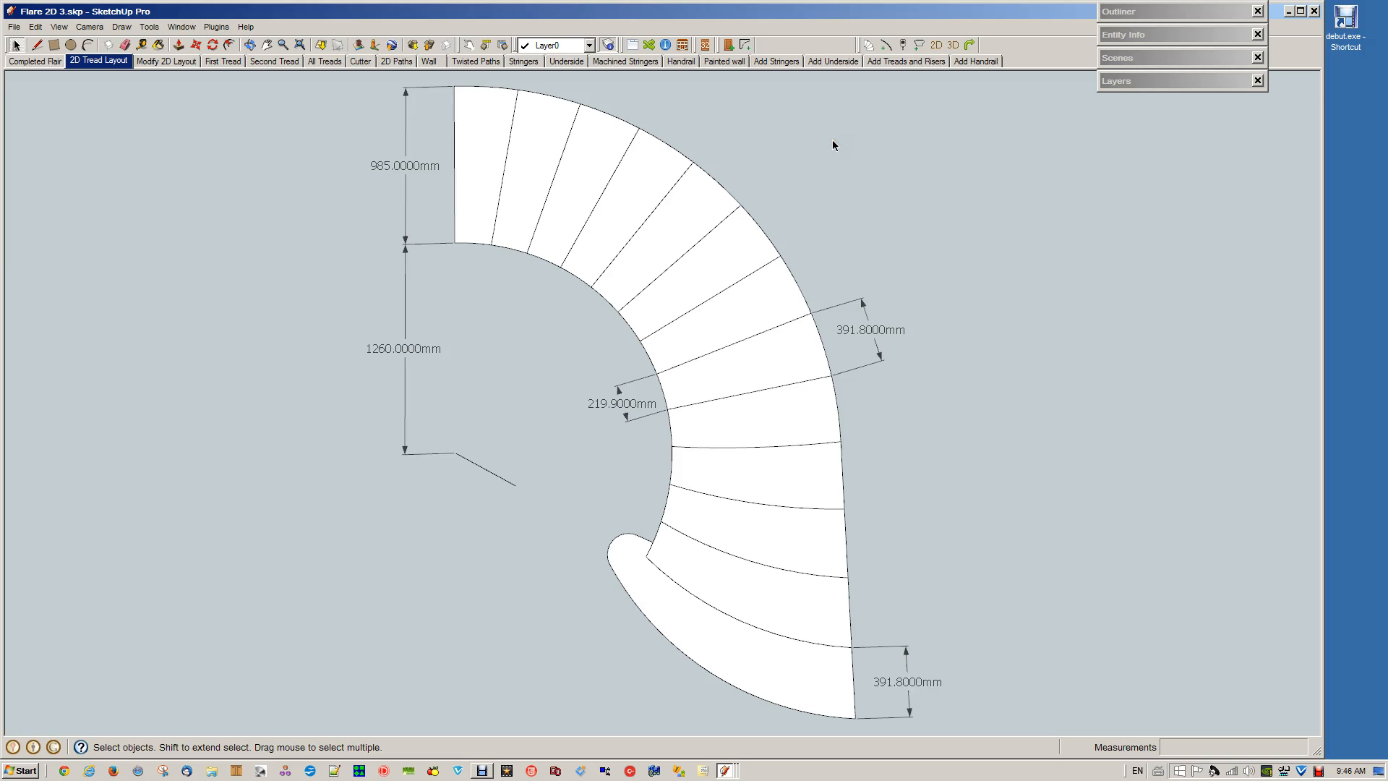
{"action": "left_click", "coordinate": [738, 124]}
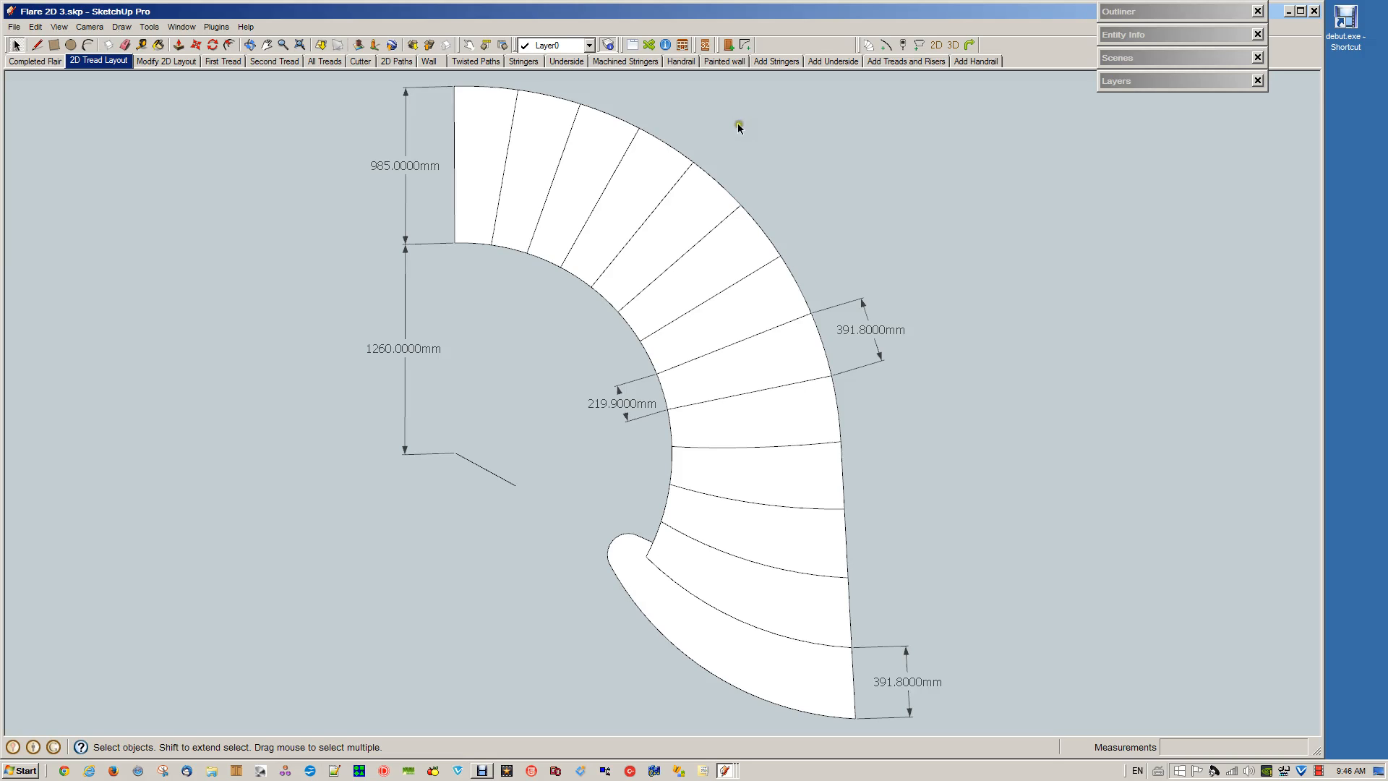
{"action": "left_click", "coordinate": [170, 63]}
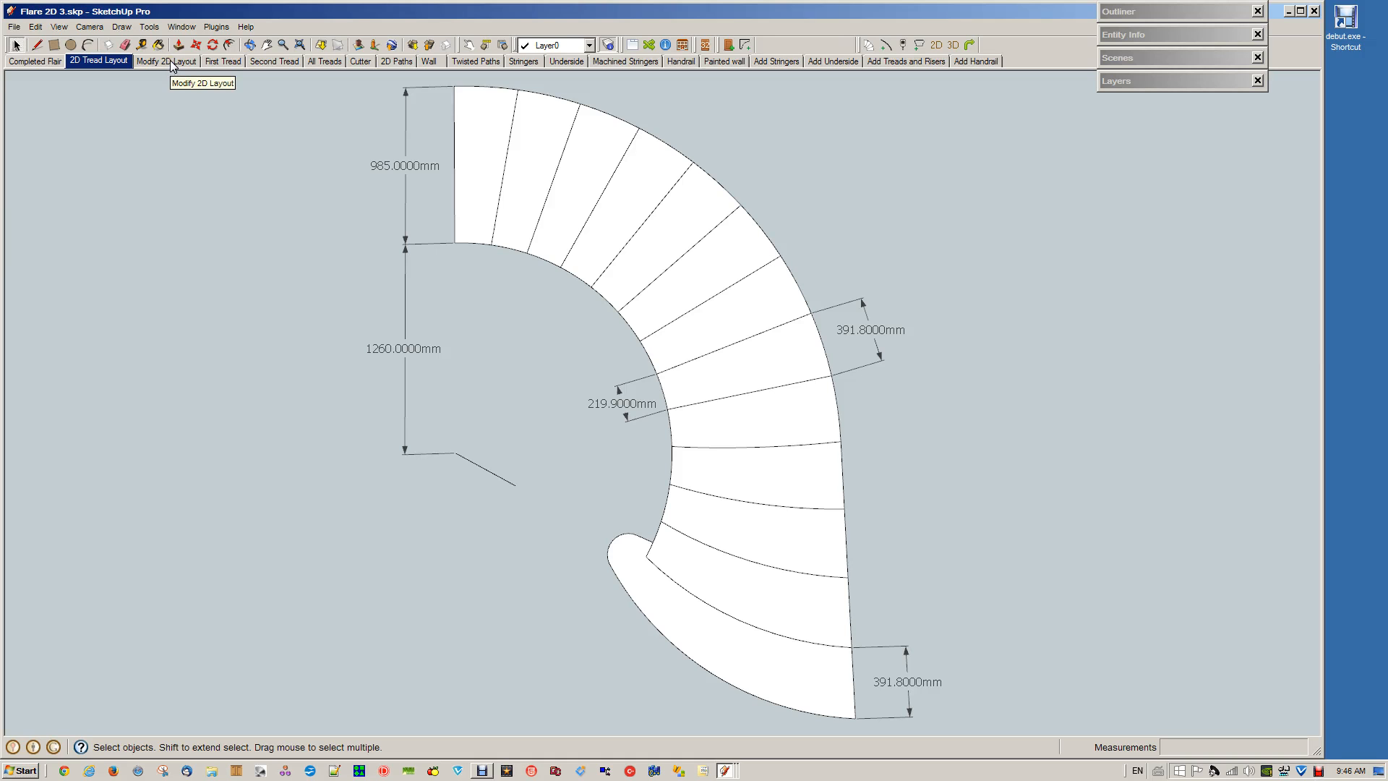
{"action": "left_click", "coordinate": [171, 62]}
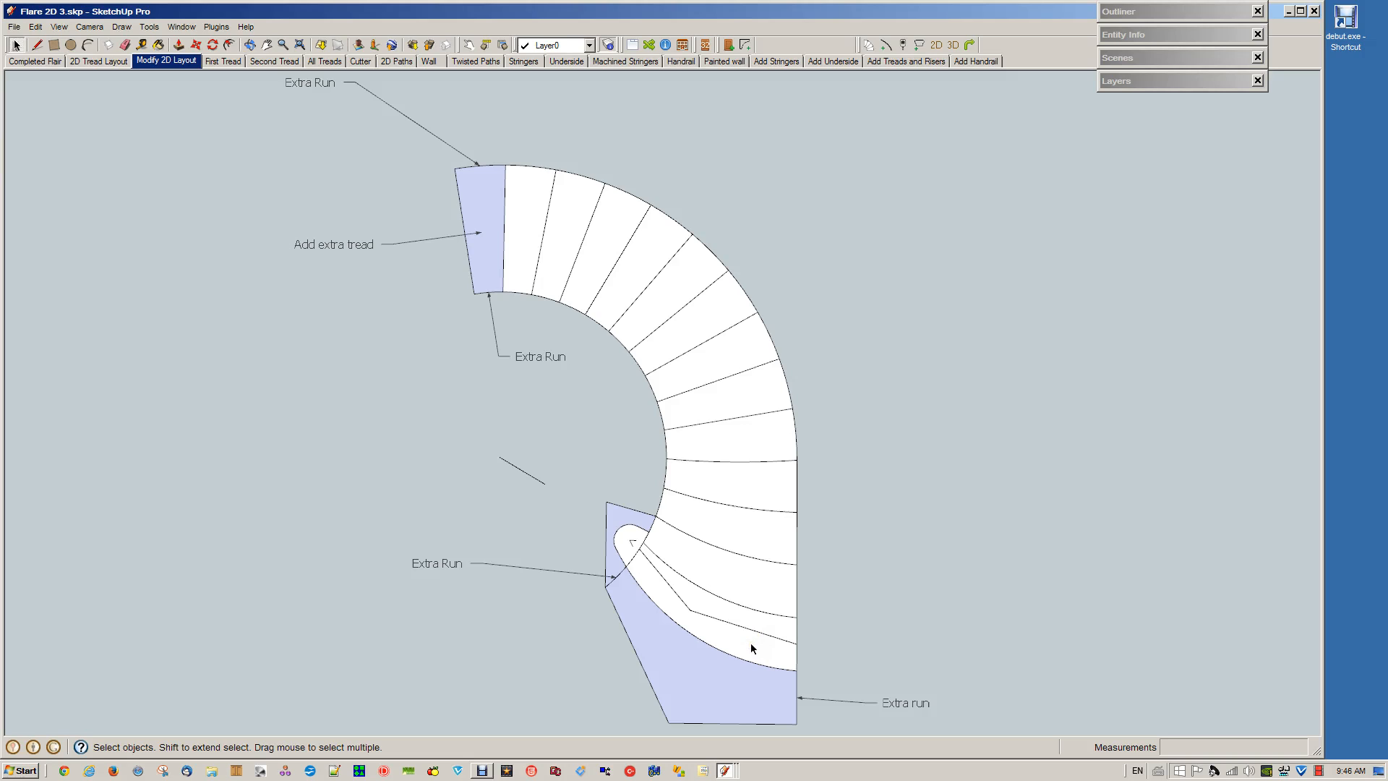
Review the Stair 2D to 3D settings beside the modified layout and close them without applying
{"action": "left_click", "coordinate": [938, 45]}
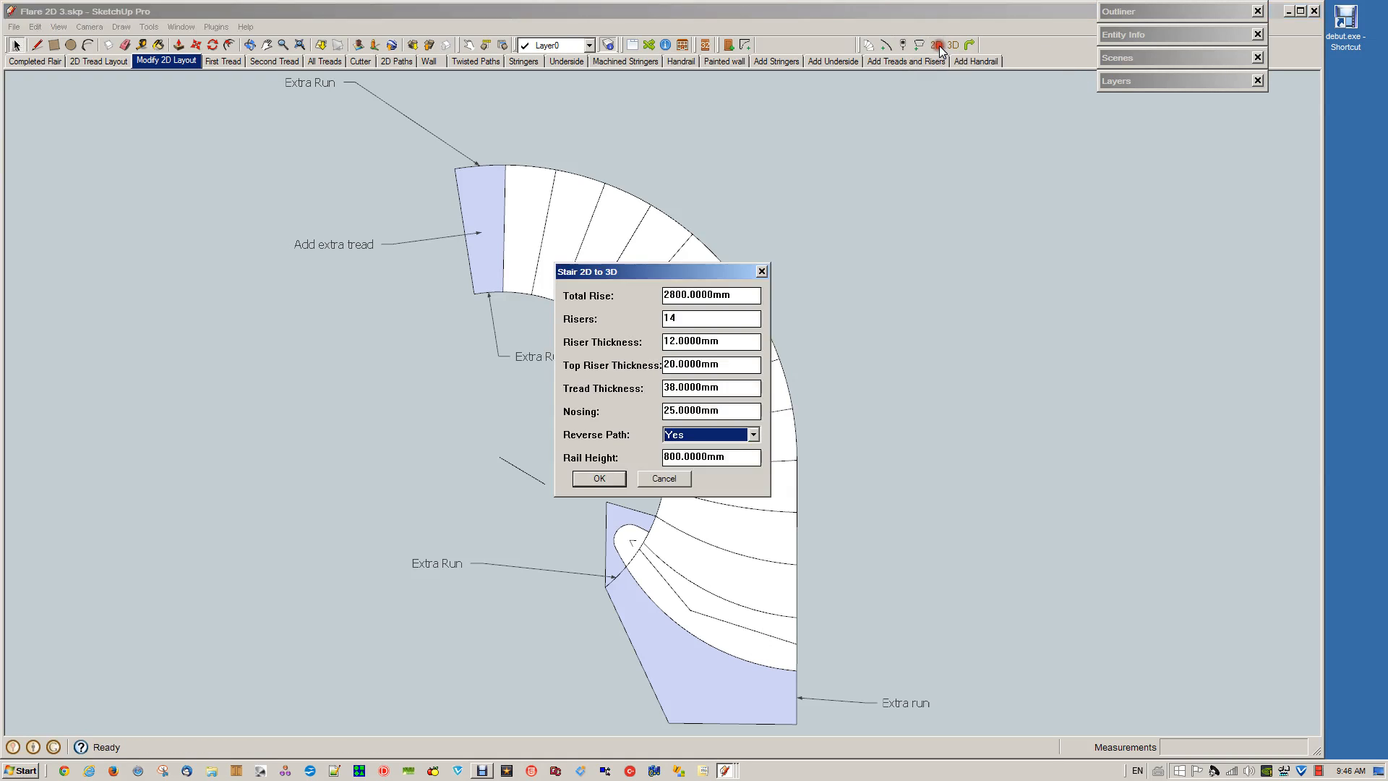
{"action": "left_click_drag", "start_coordinate": [712, 272], "coordinate": [1057, 270]}
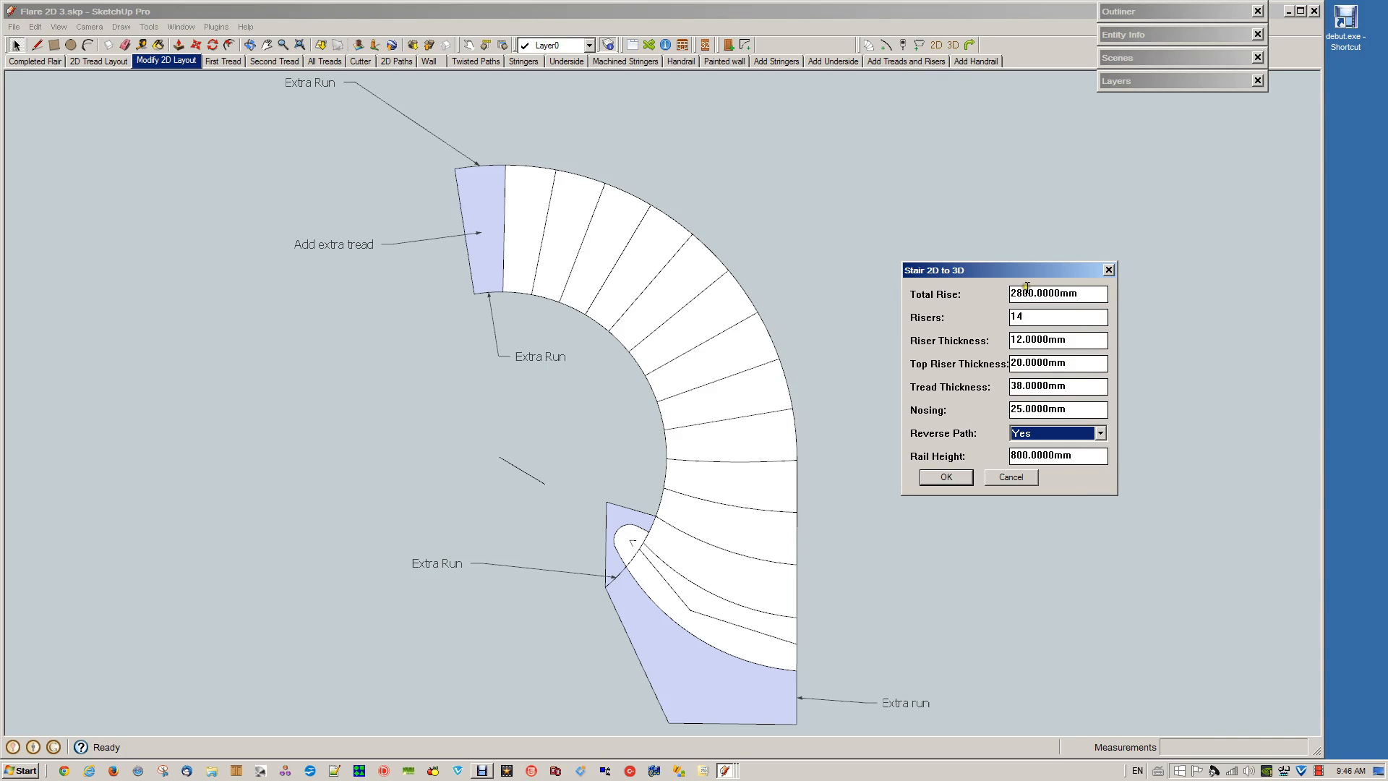
{"action": "left_click_drag", "start_coordinate": [1080, 272], "coordinate": [1053, 276]}
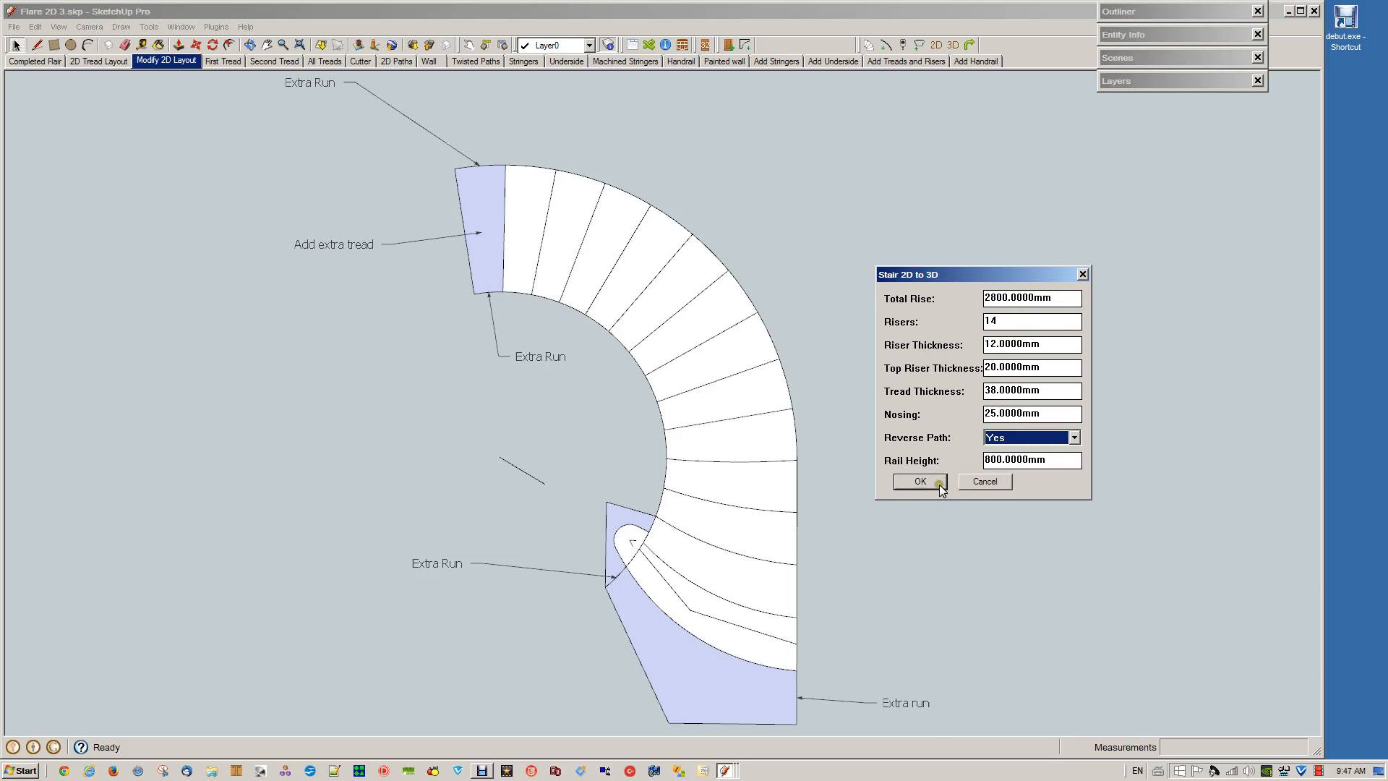
{"action": "left_click", "coordinate": [1082, 274]}
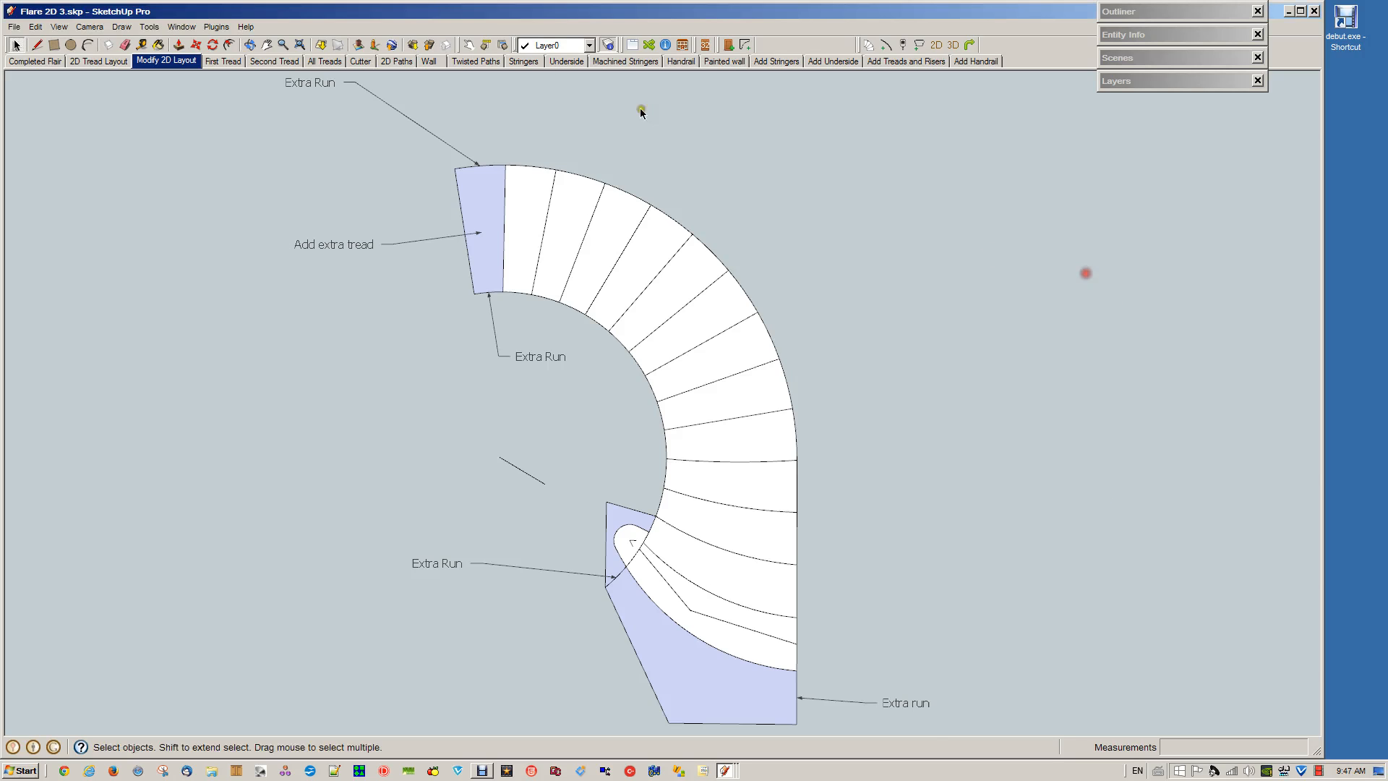
Examine the saved scenes for the first tread, second tread, all treads and cutter stages, returning to the first tread
{"action": "left_click", "coordinate": [214, 59]}
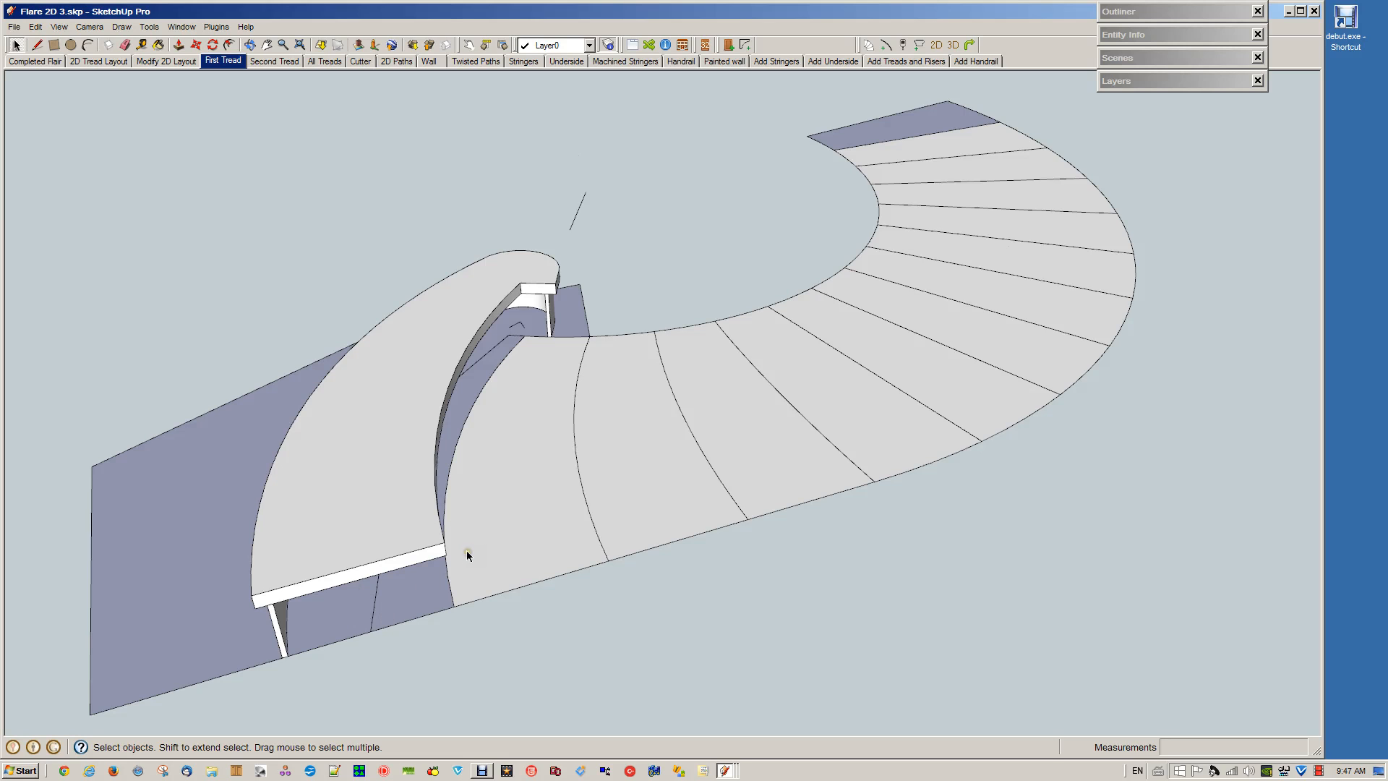
{"action": "left_click", "coordinate": [274, 60]}
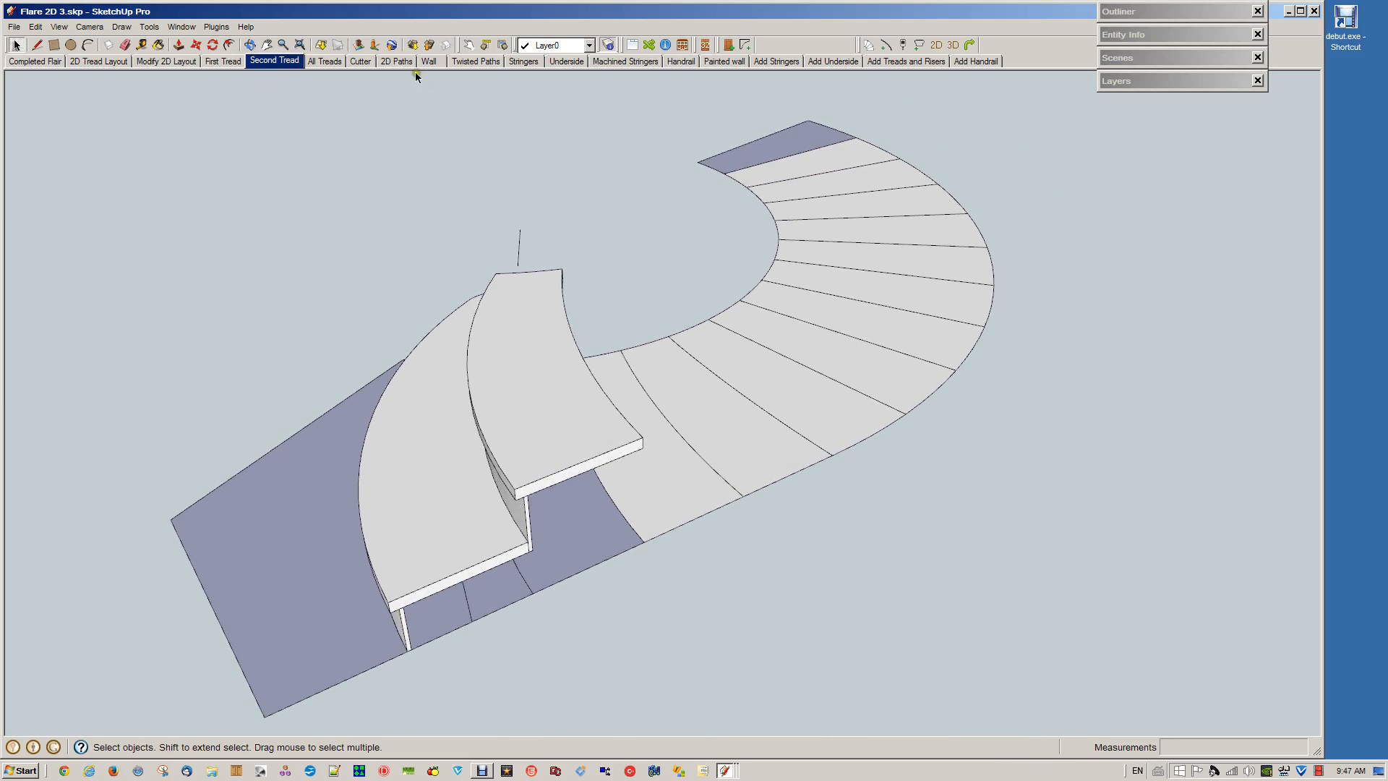
{"action": "left_click", "coordinate": [324, 59]}
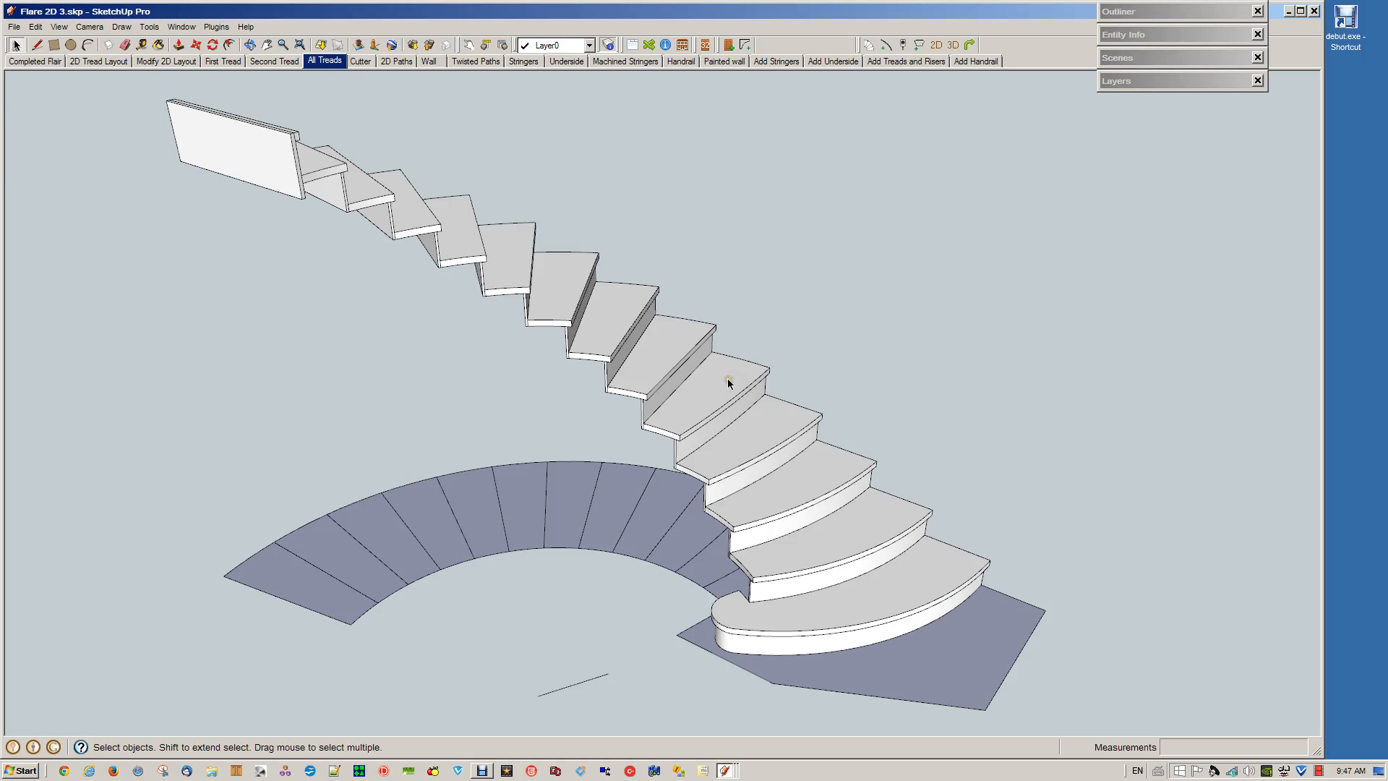
{"action": "left_click_drag", "start_coordinate": [112, 87], "coordinate": [879, 412]}
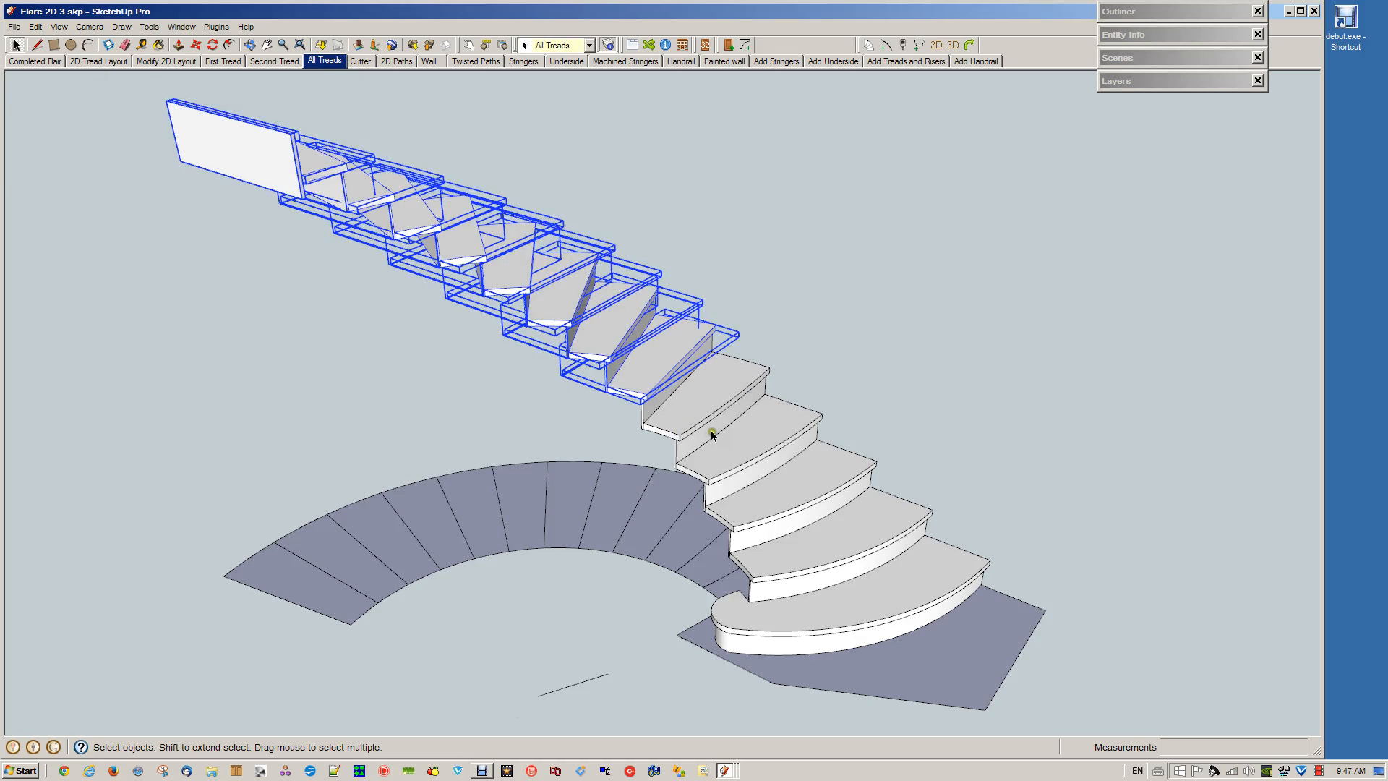
{"action": "left_click", "coordinate": [701, 196]}
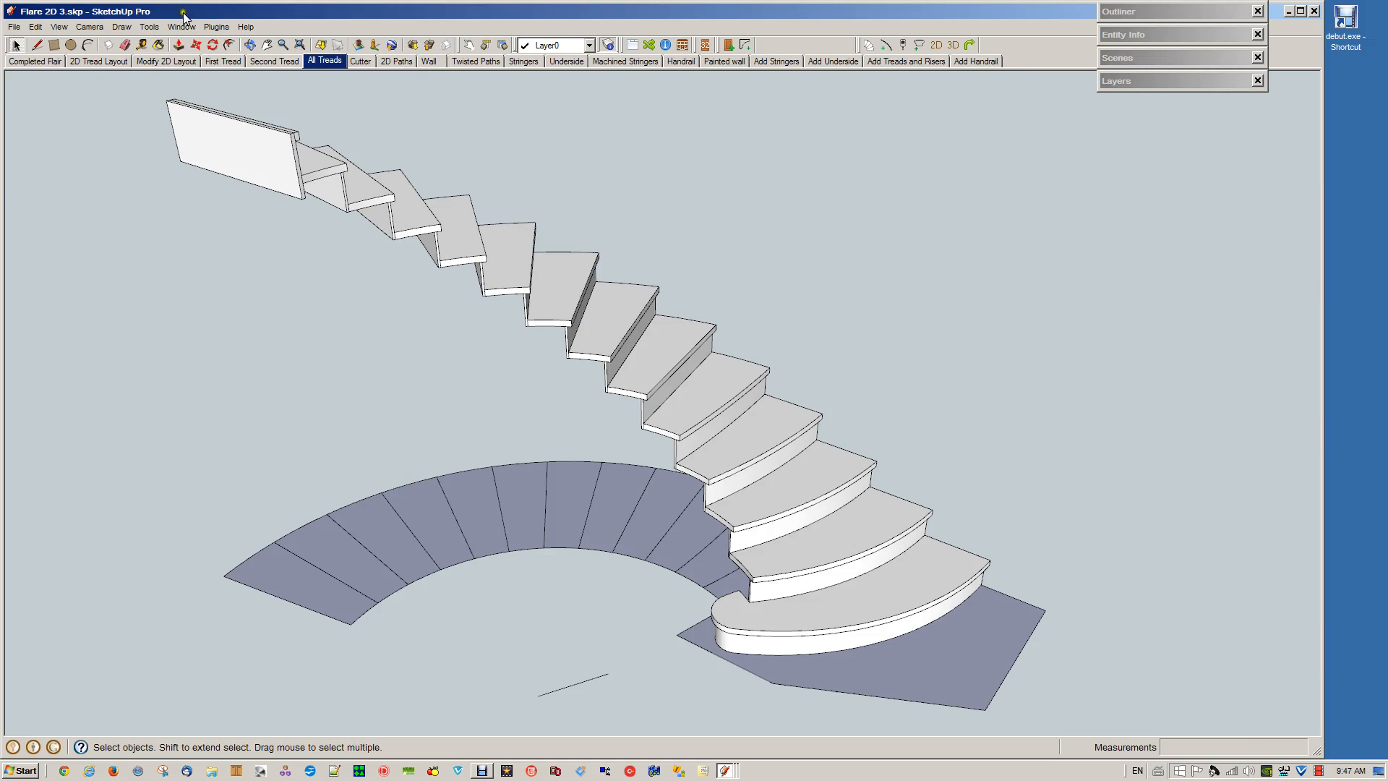
{"action": "left_click", "coordinate": [364, 61]}
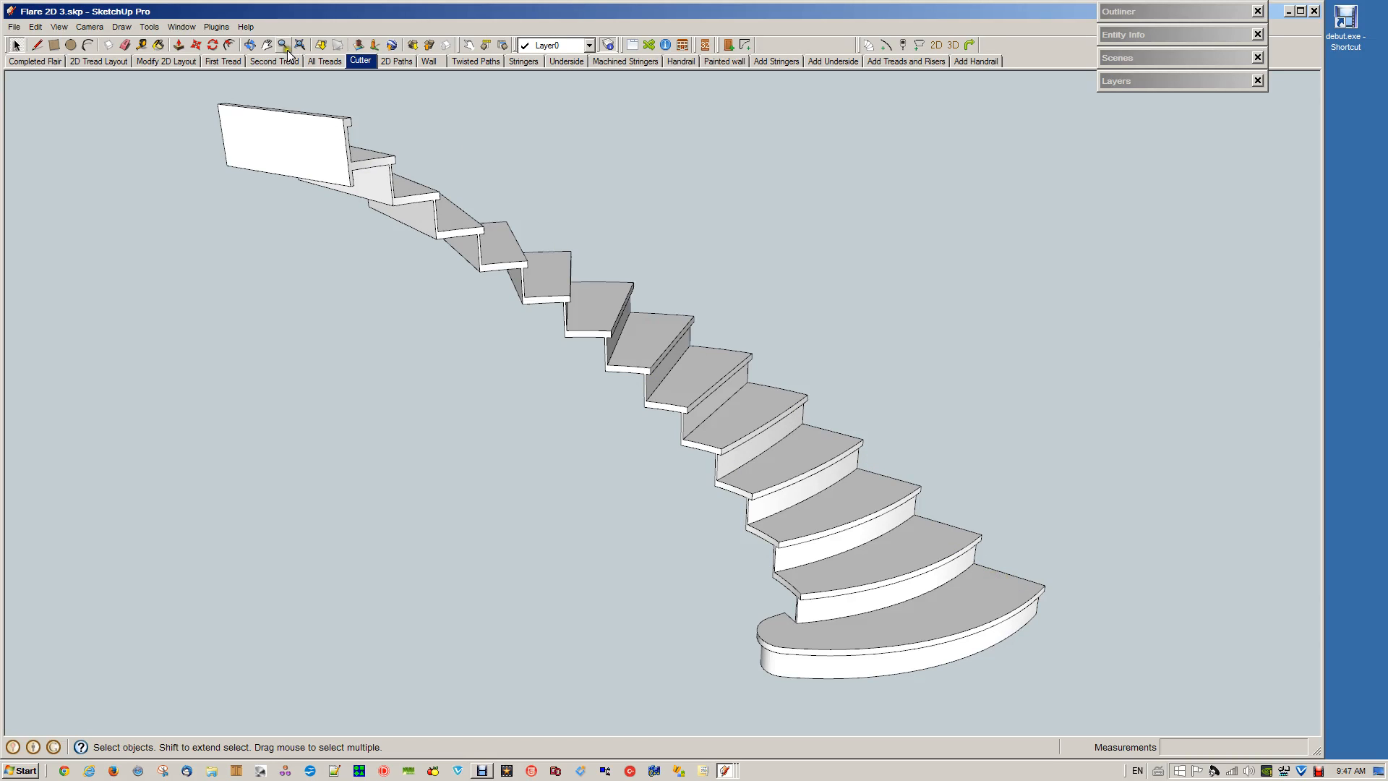
{"action": "left_click", "coordinate": [217, 61]}
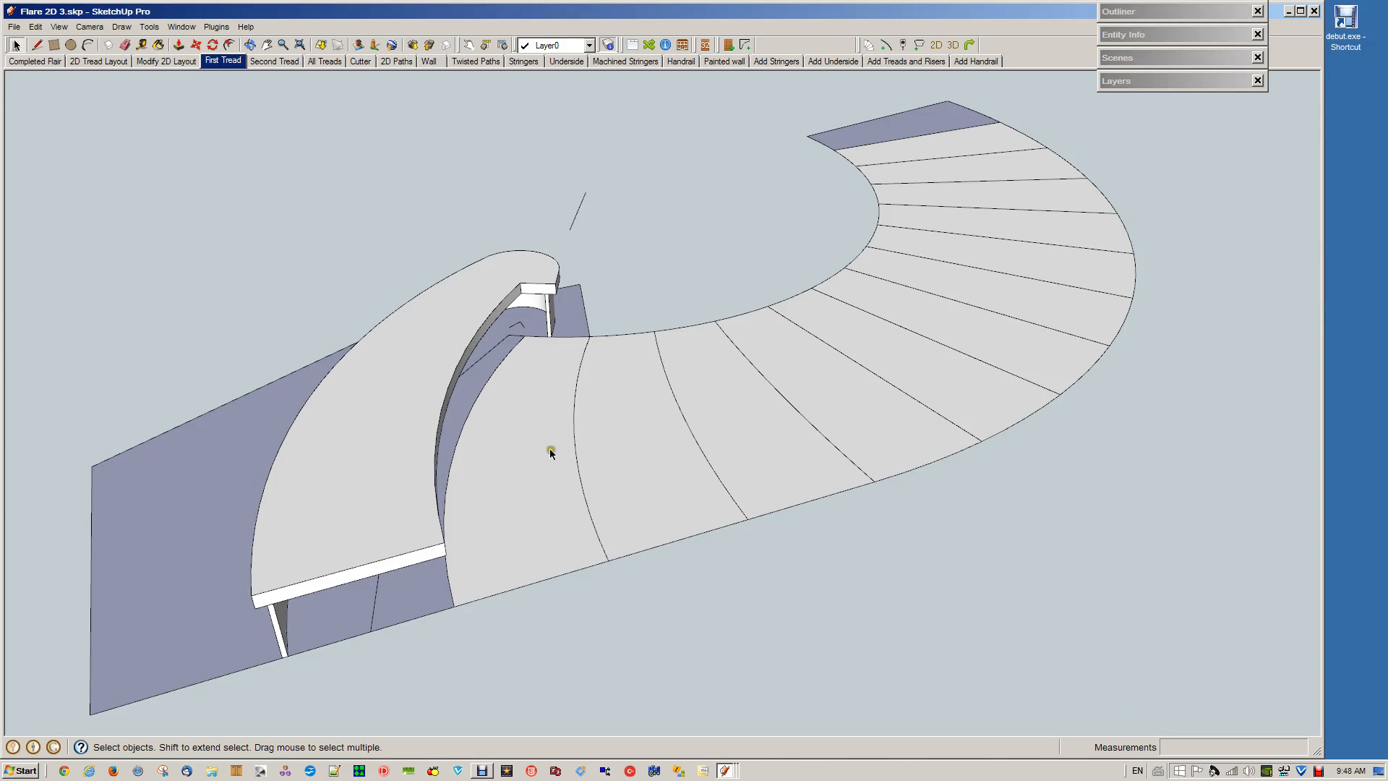
Switch to the Flare 2D Start model and accept the stair settings: 2800 mm rise, 14 risers, 12 mm risers, 38 mm treads, 25 mm nosing
{"action": "left_click", "coordinate": [724, 772]}
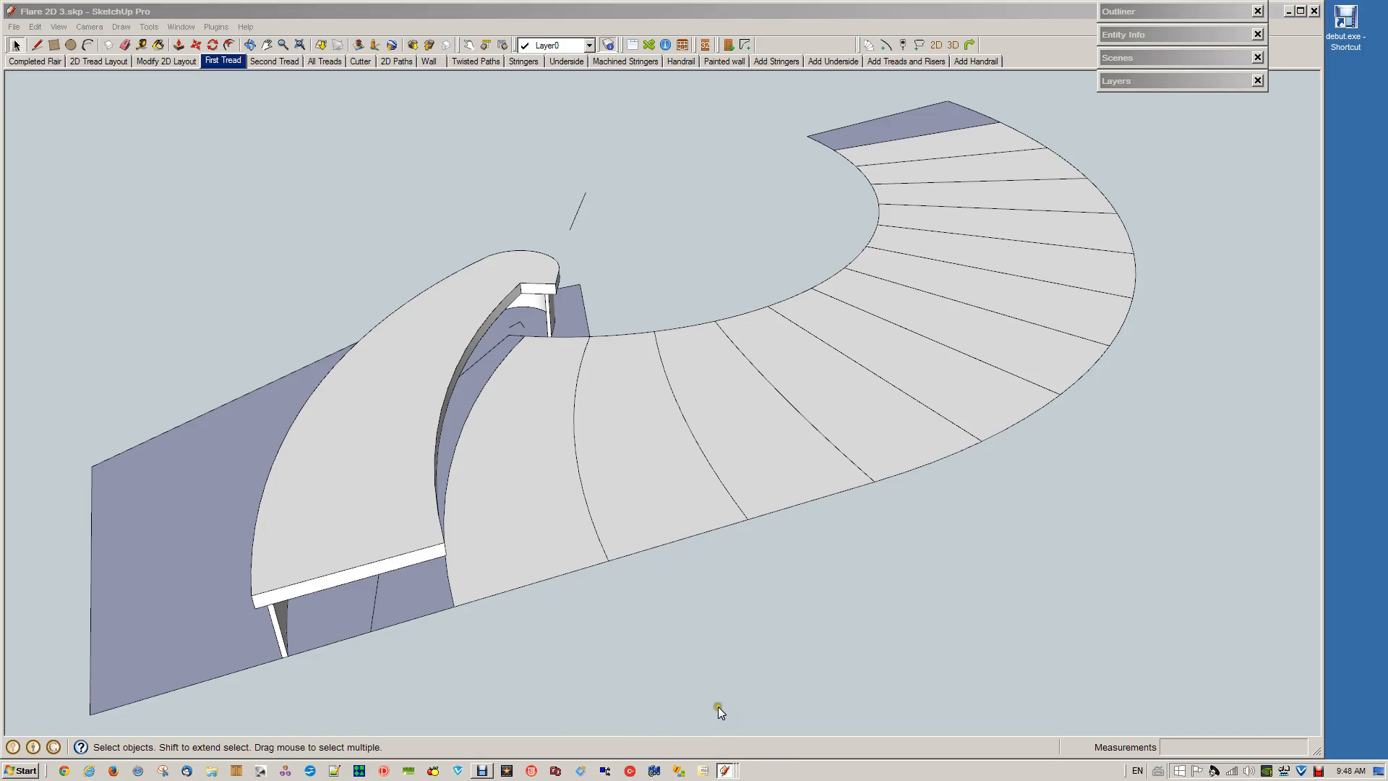
{"action": "left_click", "coordinate": [718, 705]}
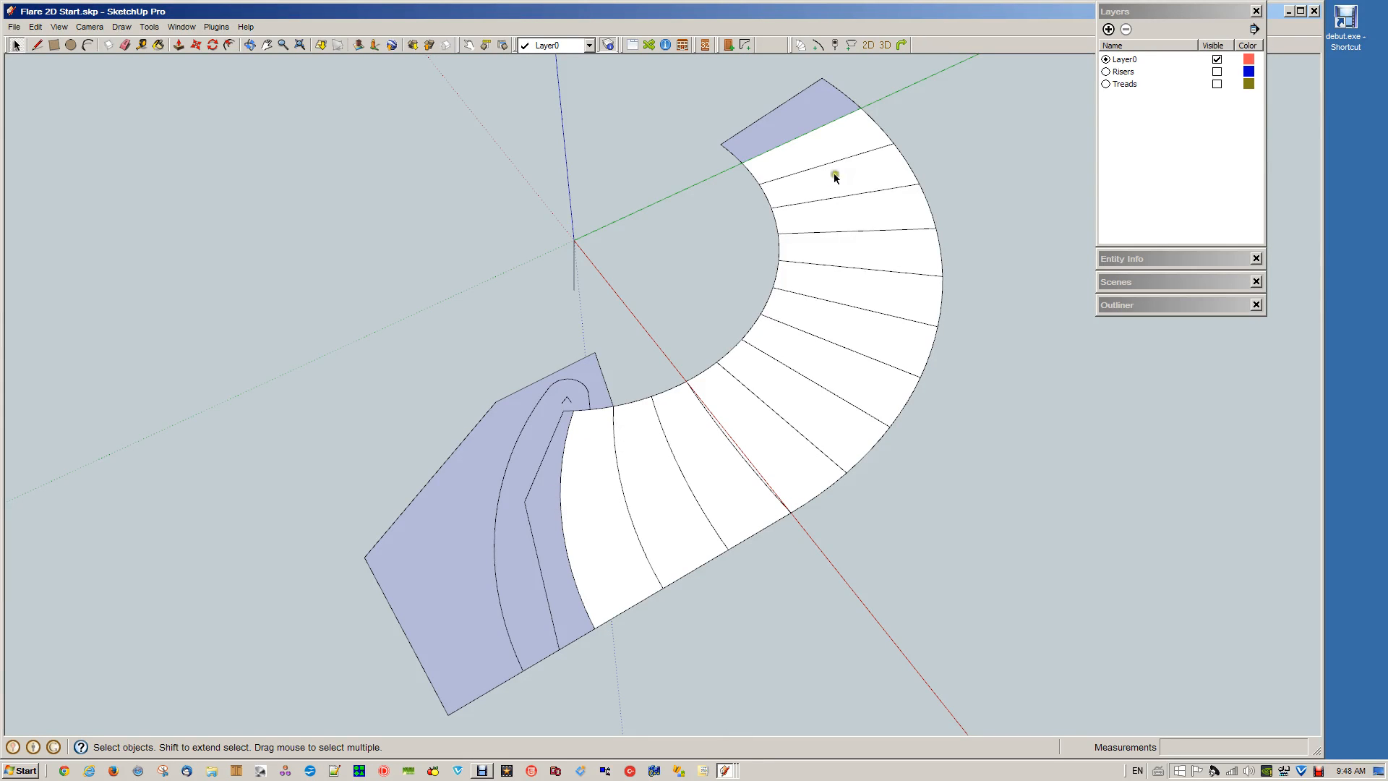
{"action": "left_click", "coordinate": [851, 45]}
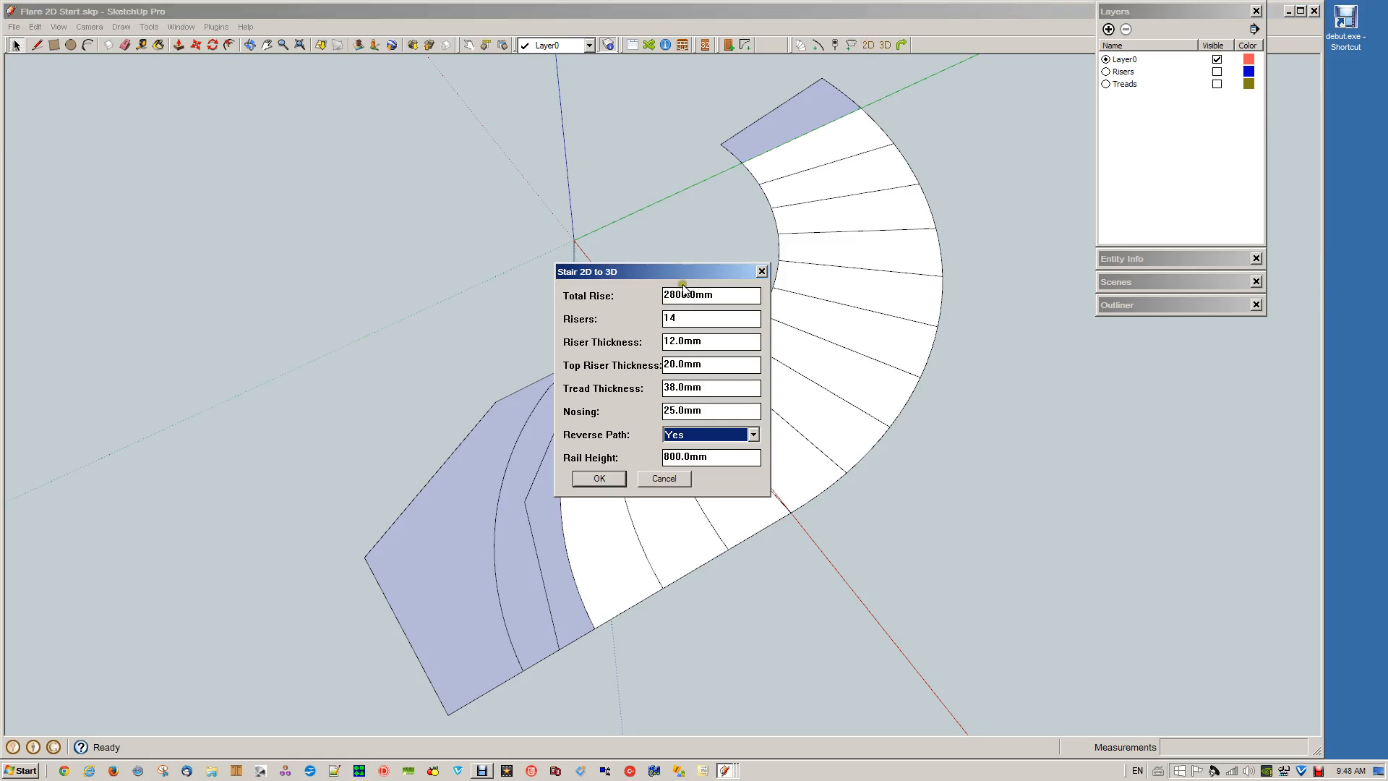
{"action": "left_click", "coordinate": [720, 294]}
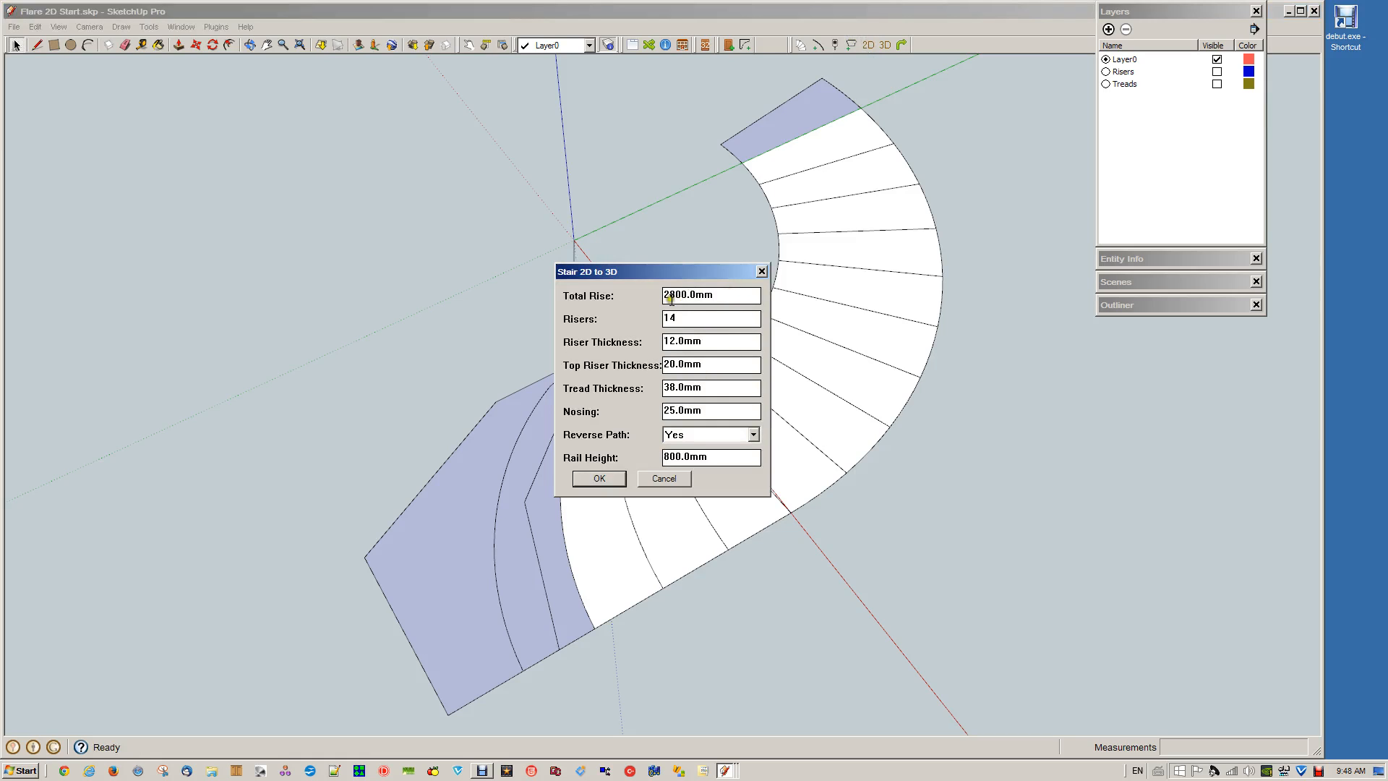
{"action": "left_click", "coordinate": [609, 476]}
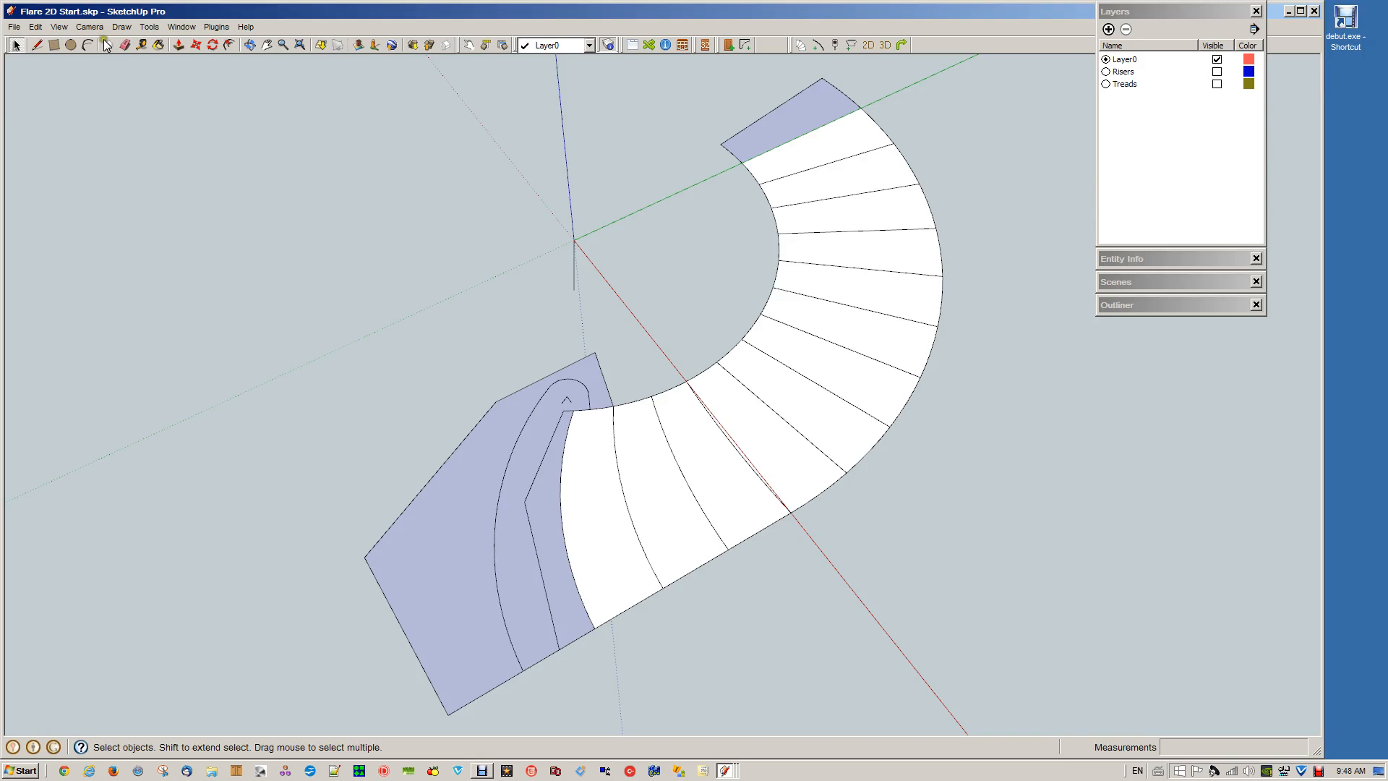
Try to generate the first tread and riser from its curved front edge and the two faces split by the bent line
{"action": "left_click", "coordinate": [882, 44]}
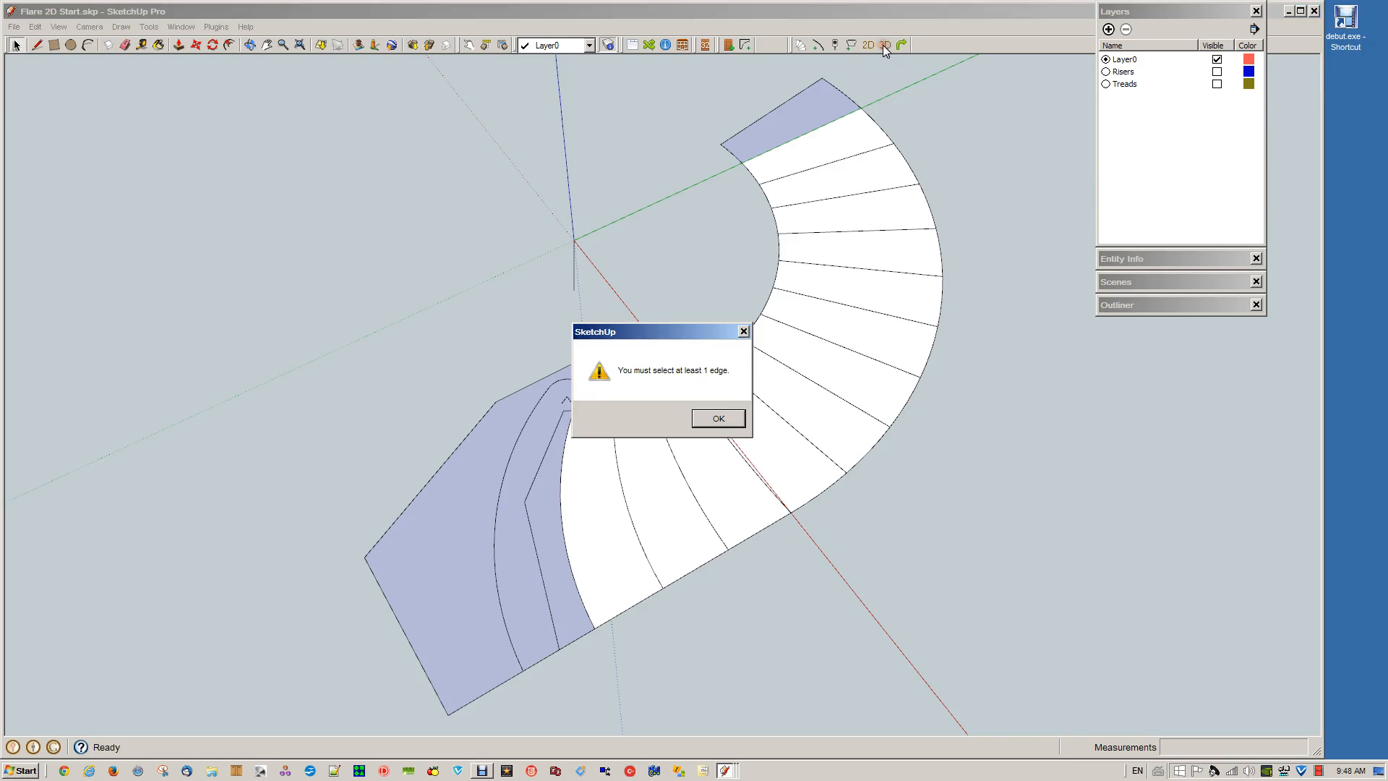
{"action": "left_click", "coordinate": [721, 419]}
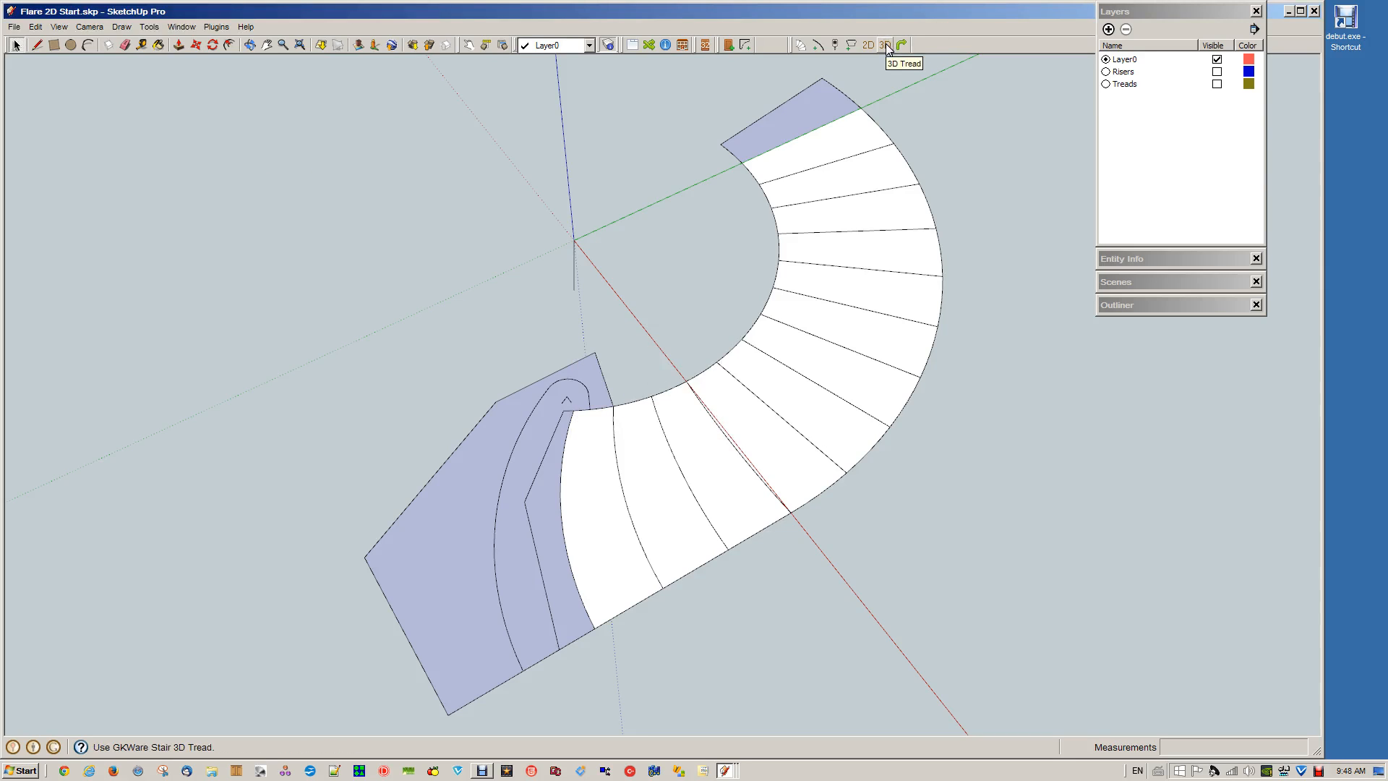
{"action": "left_click", "coordinate": [521, 580], "text": "shift"}
{"action": "left_click", "coordinate": [560, 566], "text": "shift"}
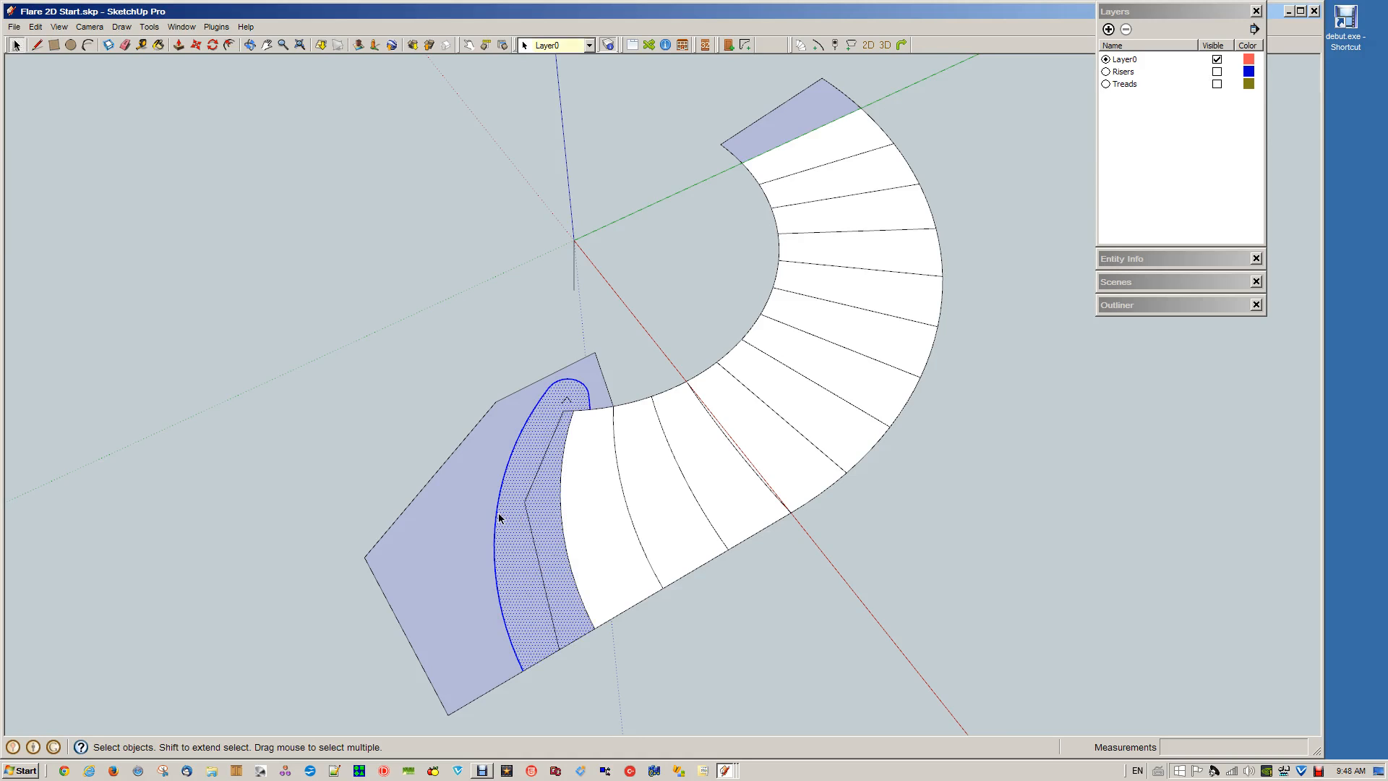
{"action": "key", "text": "f"}
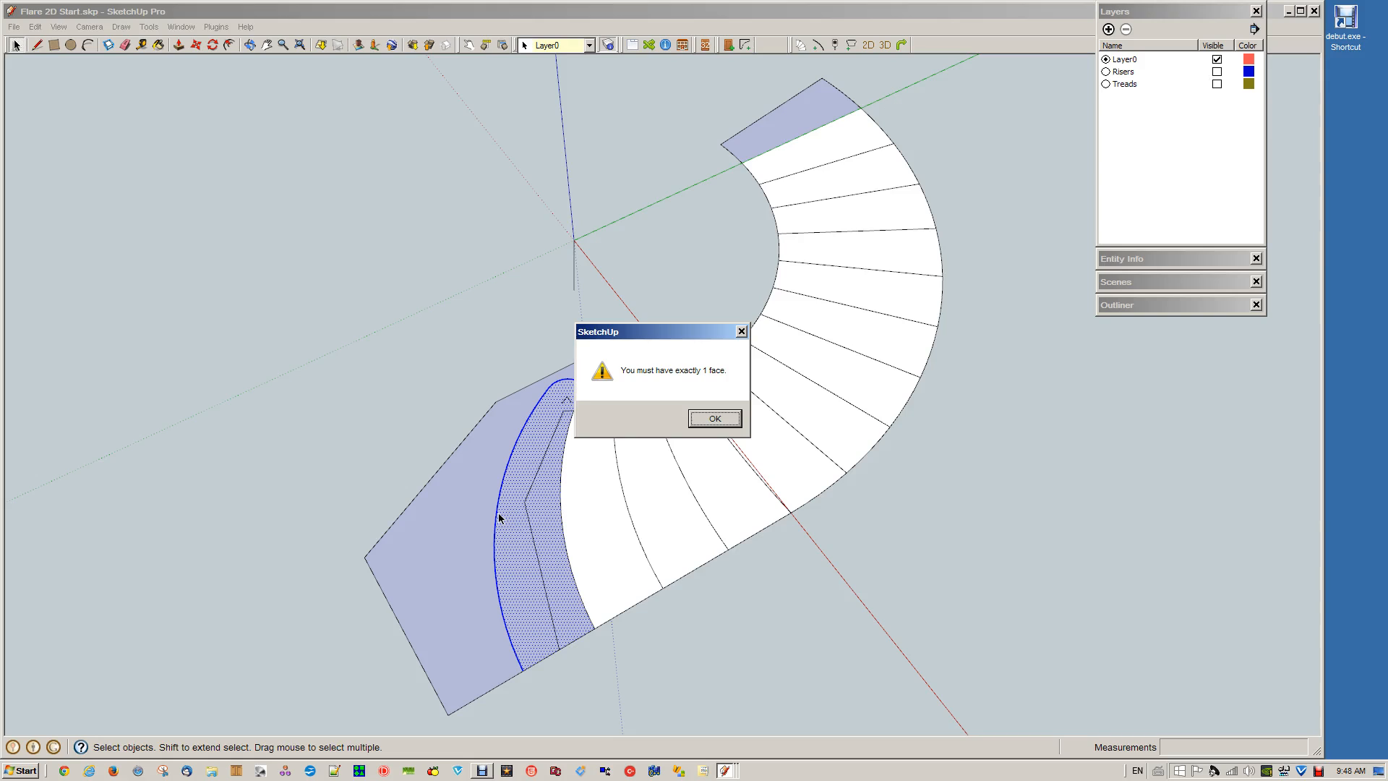
{"action": "left_click", "coordinate": [700, 422]}
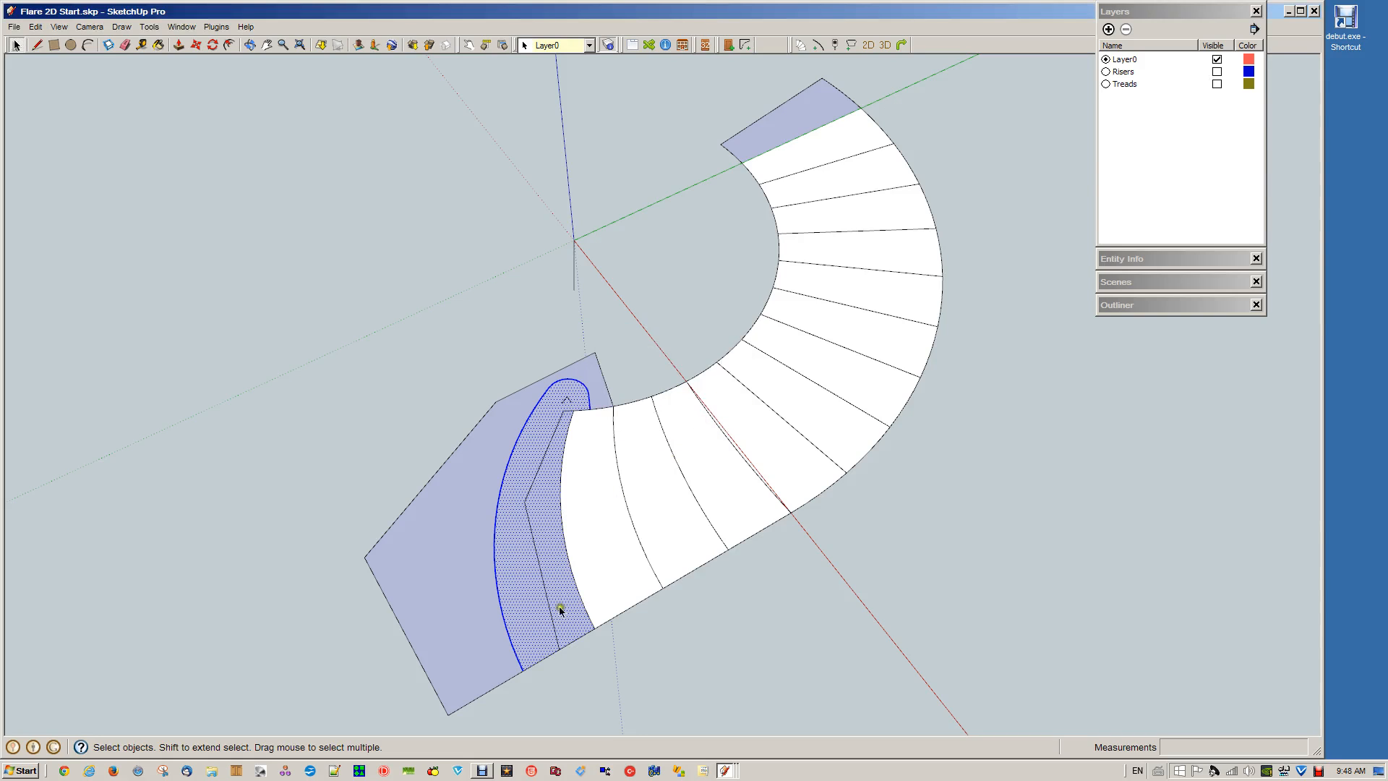
Delete the longer segment of the bent line that splits the first tread's area into two faces
{"action": "left_click", "coordinate": [558, 584]}
{"action": "left_click", "coordinate": [533, 588]}
{"action": "left_click", "coordinate": [561, 579]}
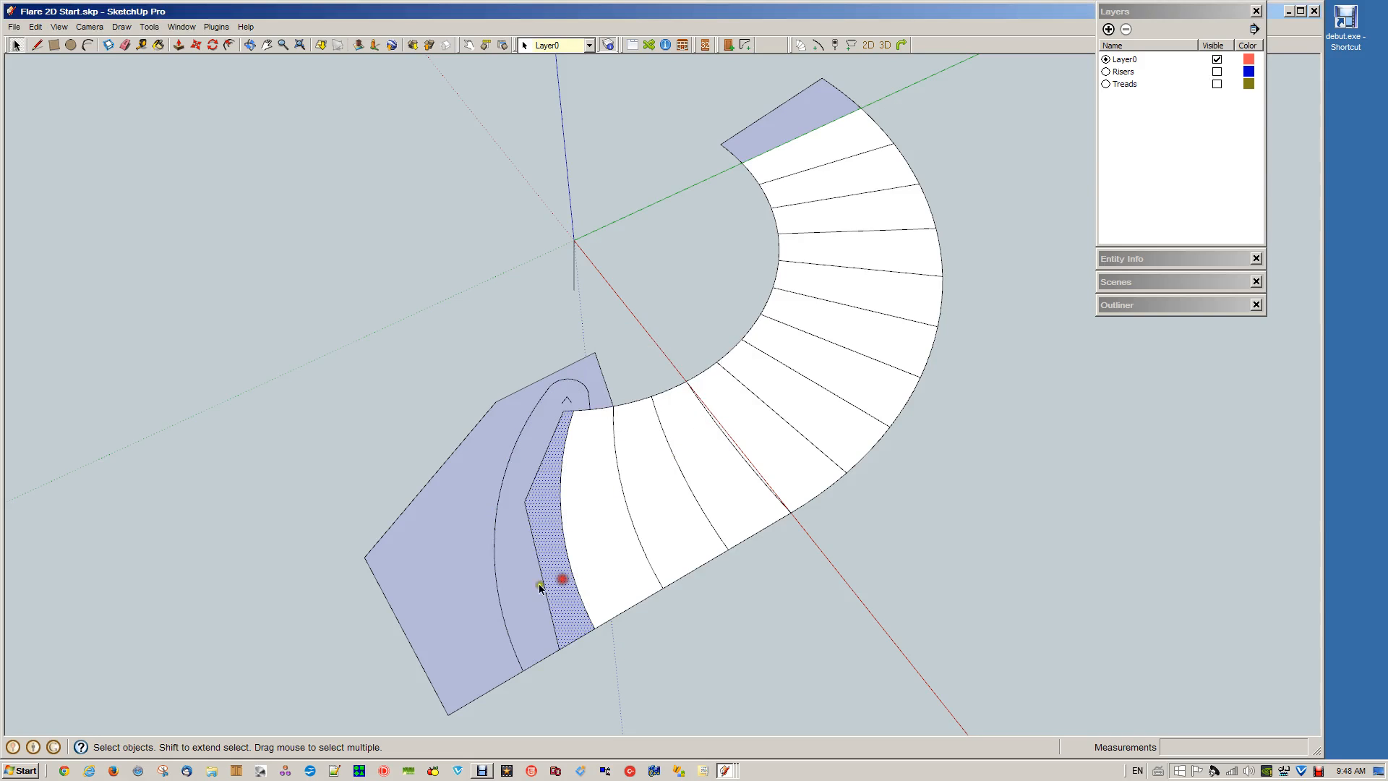
{"action": "left_click", "coordinate": [527, 588]}
{"action": "left_click", "coordinate": [554, 579]}
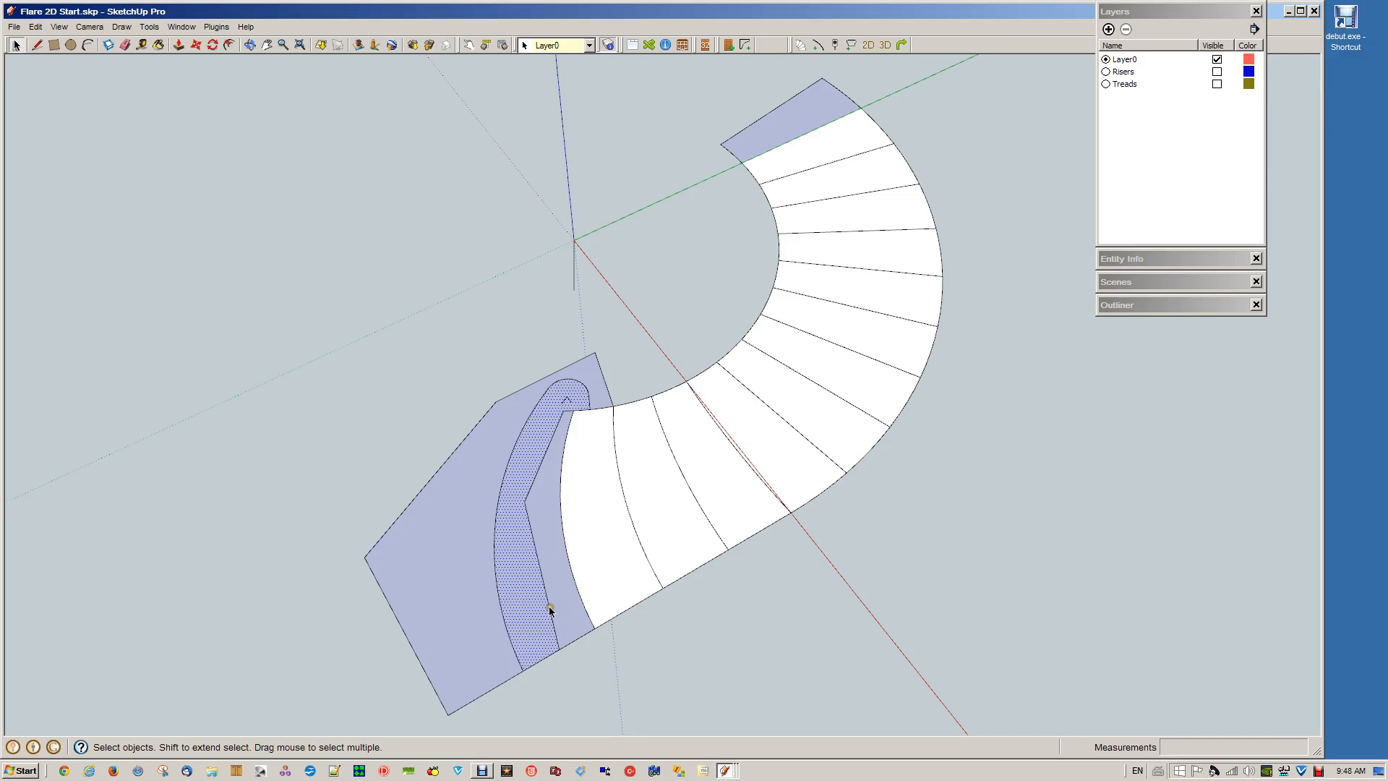
{"action": "left_click", "coordinate": [550, 605]}
{"action": "key", "text": "Delete"}
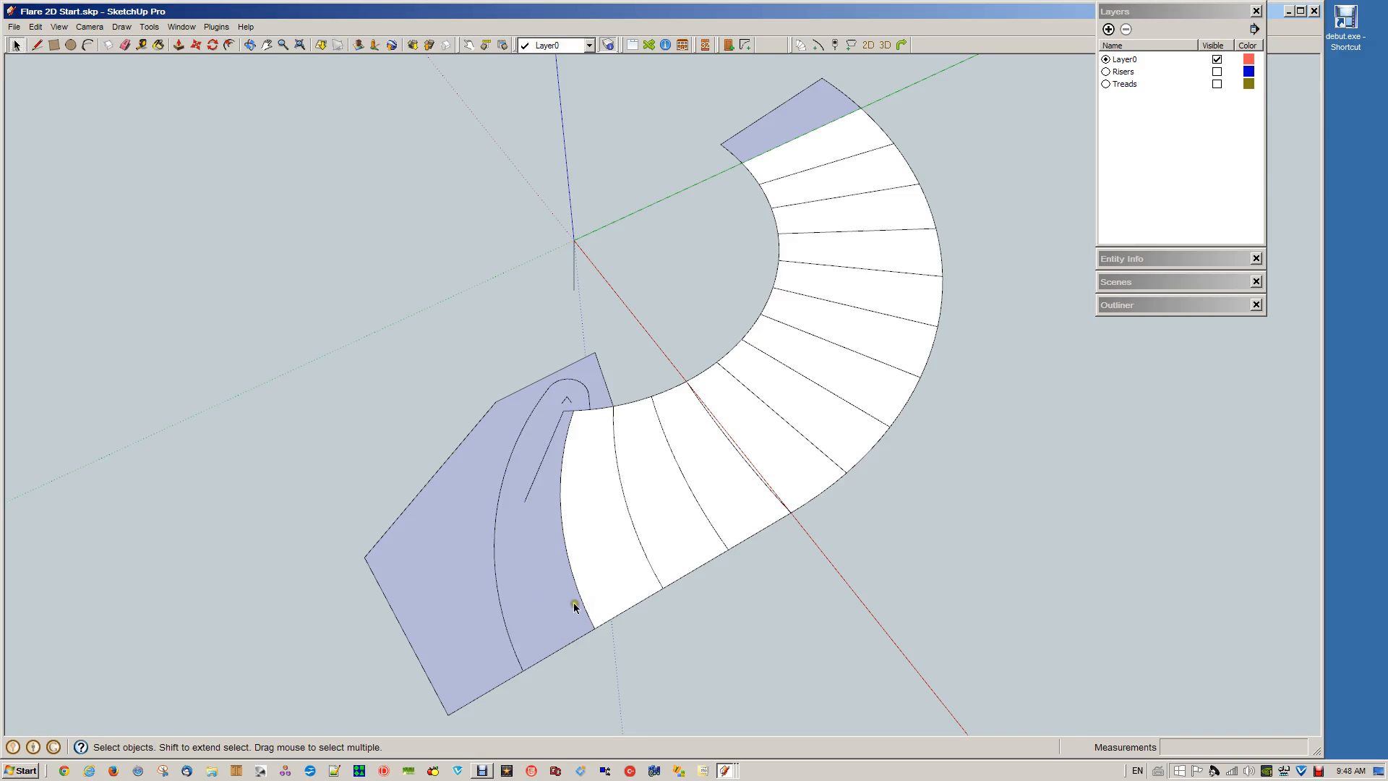
Generate tread and riser number 1 from the first tread's face and its curved front edge
{"action": "left_click", "coordinate": [498, 605]}
{"action": "left_click", "coordinate": [527, 597], "text": "shift"}
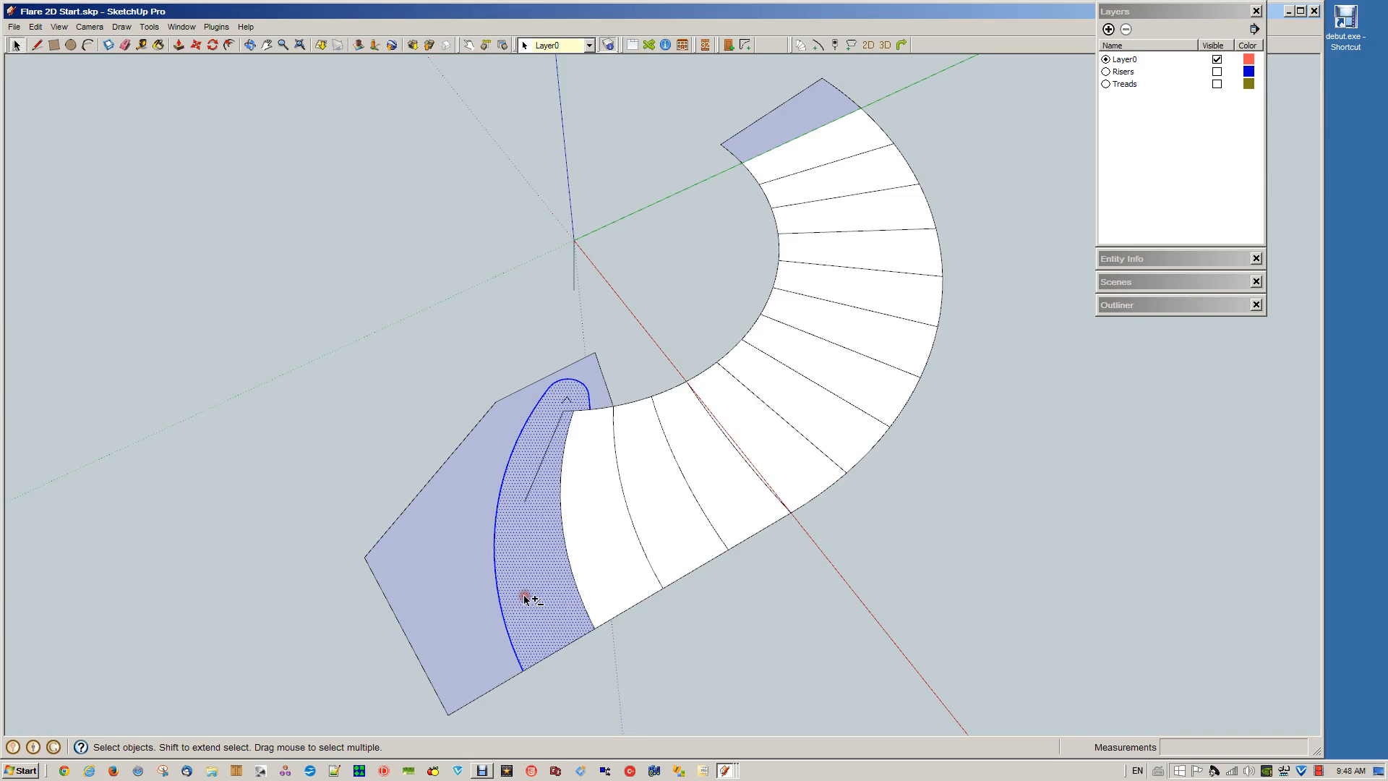
{"action": "key", "text": "shift+t"}
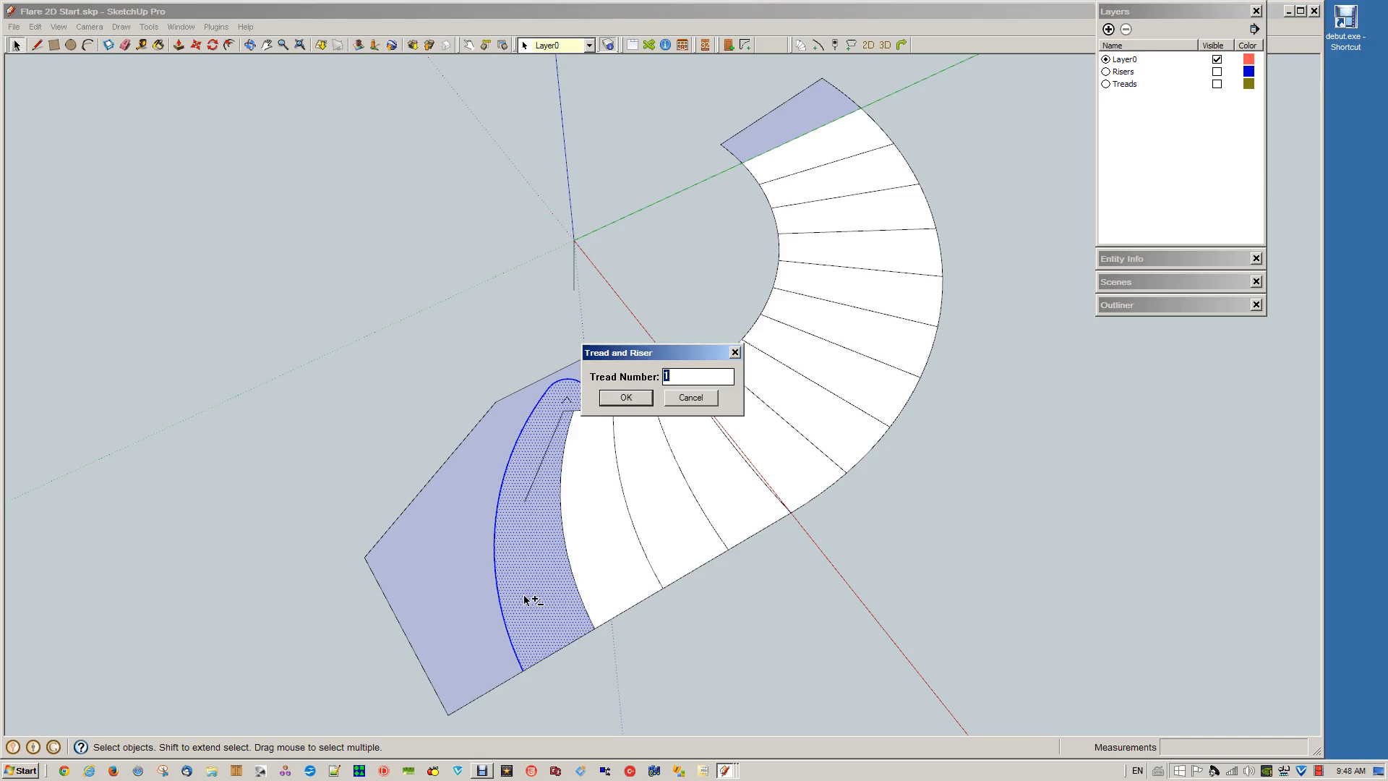
{"action": "key", "text": "Return"}
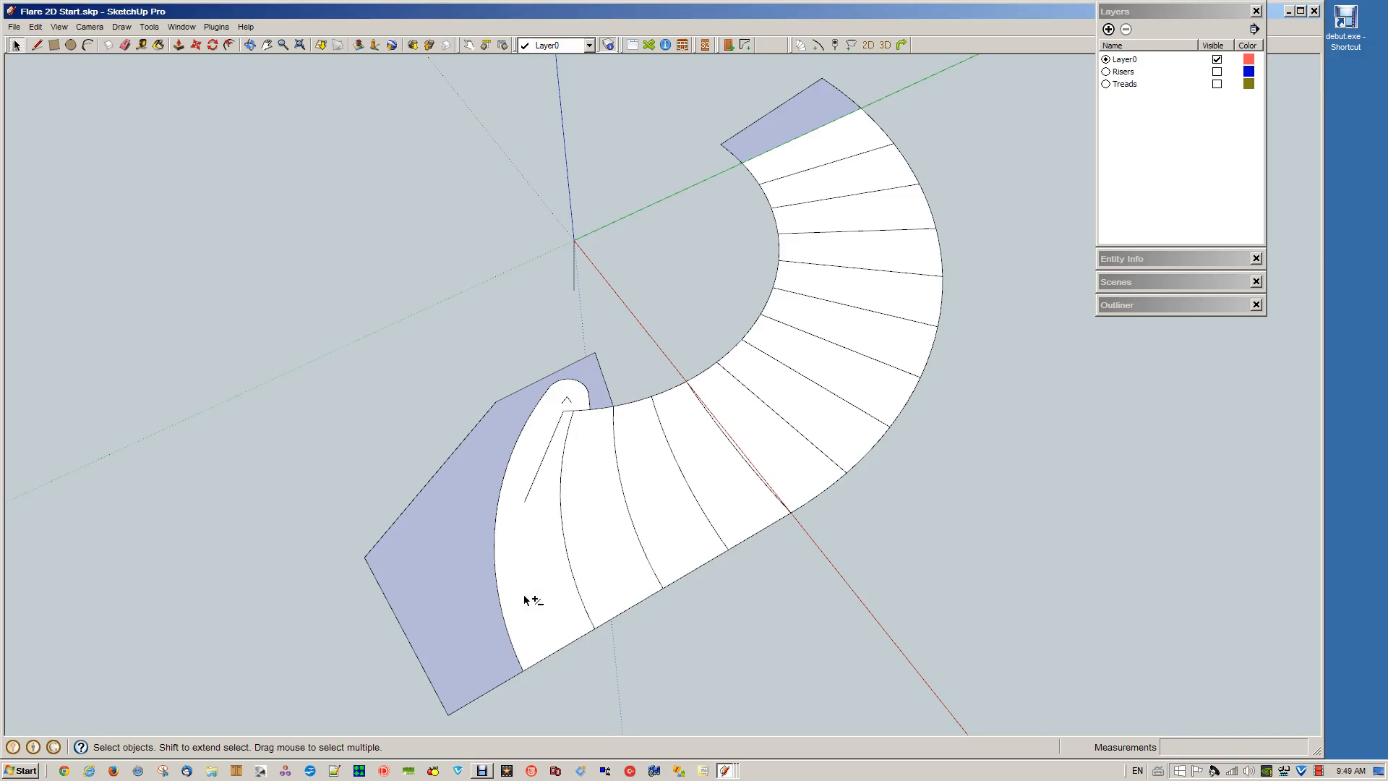
Make the Risers and Treads layers visible and inspect the first 3D tread and riser from a low angle
{"action": "left_click", "coordinate": [1217, 71]}
{"action": "left_click", "coordinate": [1216, 83]}
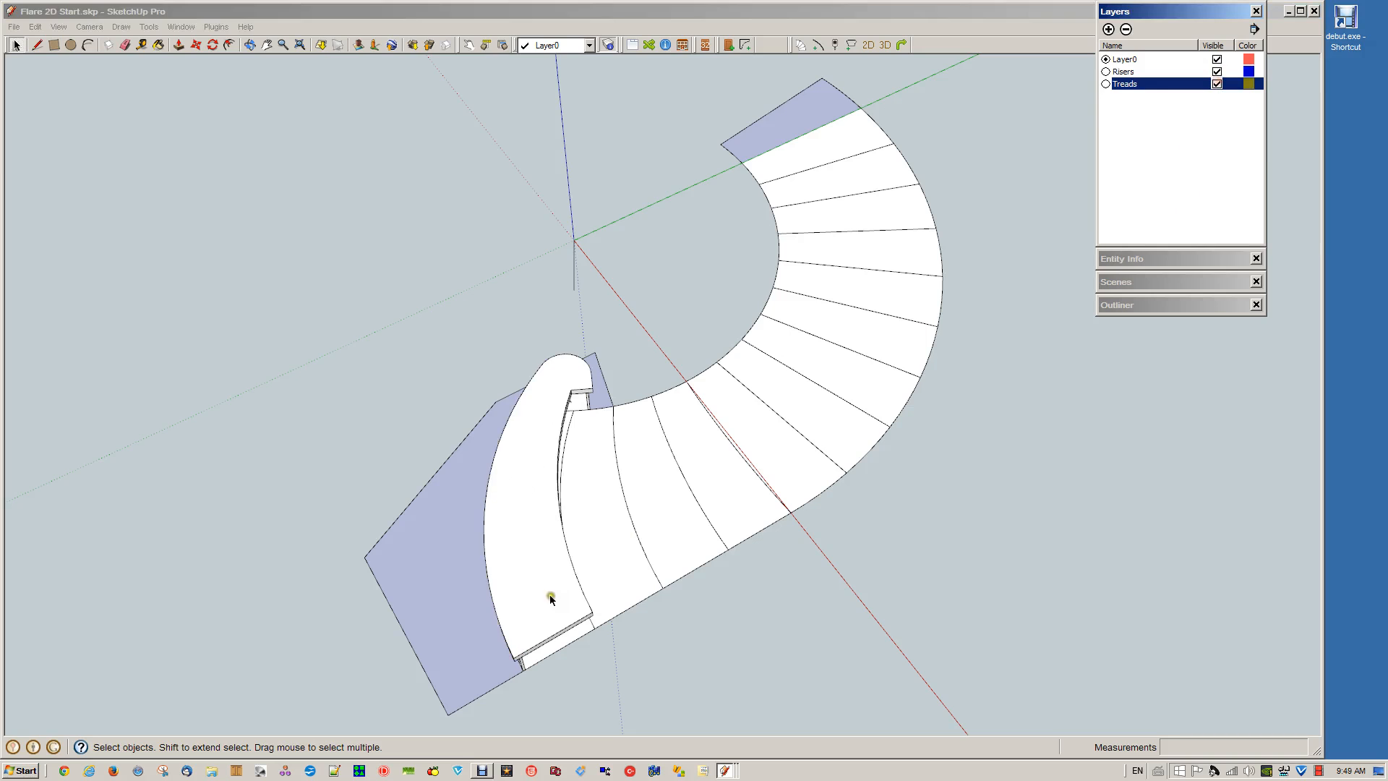
{"action": "middle_click_drag", "start_coordinate": [684, 654], "coordinate": [616, 369]}
{"action": "left_click_drag", "start_coordinate": [616, 370], "coordinate": [615, 370]}
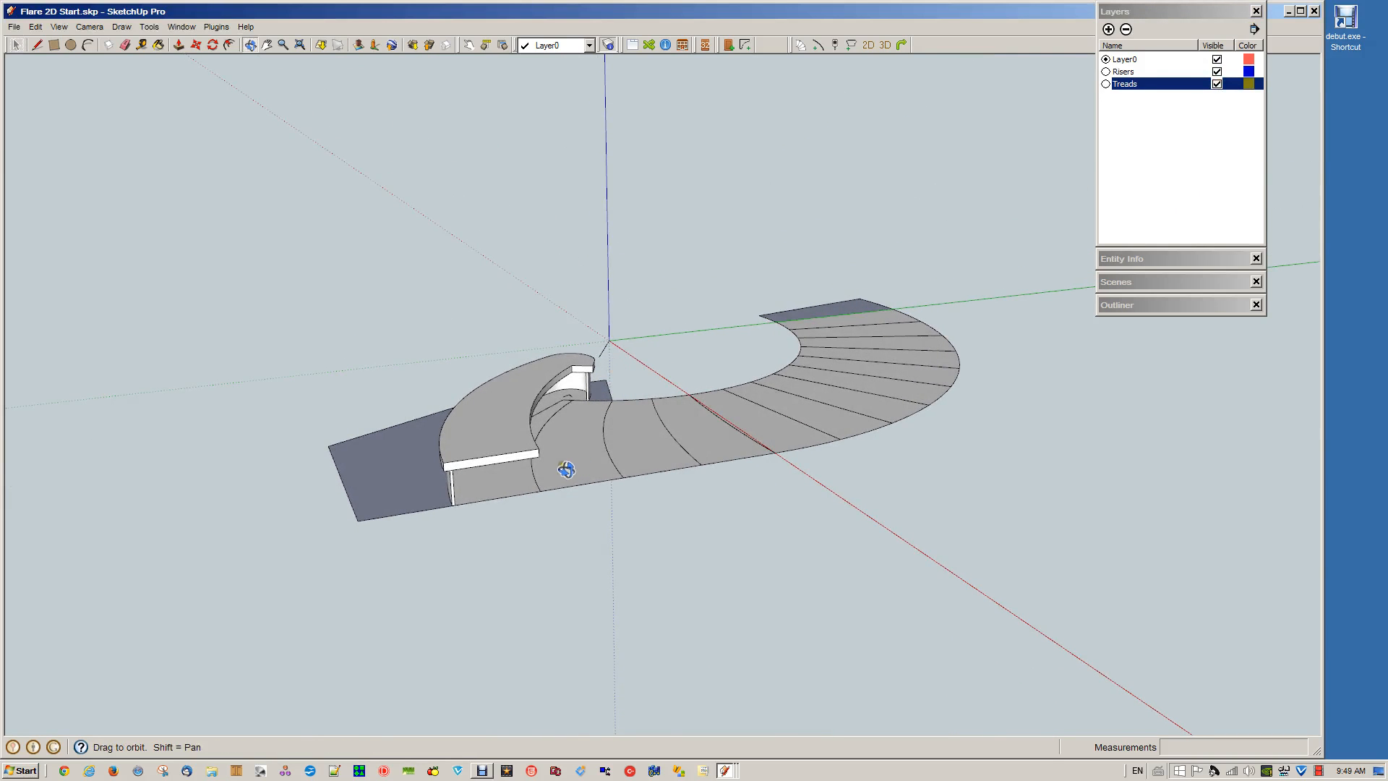
{"action": "scroll", "coordinate": [564, 472], "scroll_direction": "up", "scroll_amount": 2}
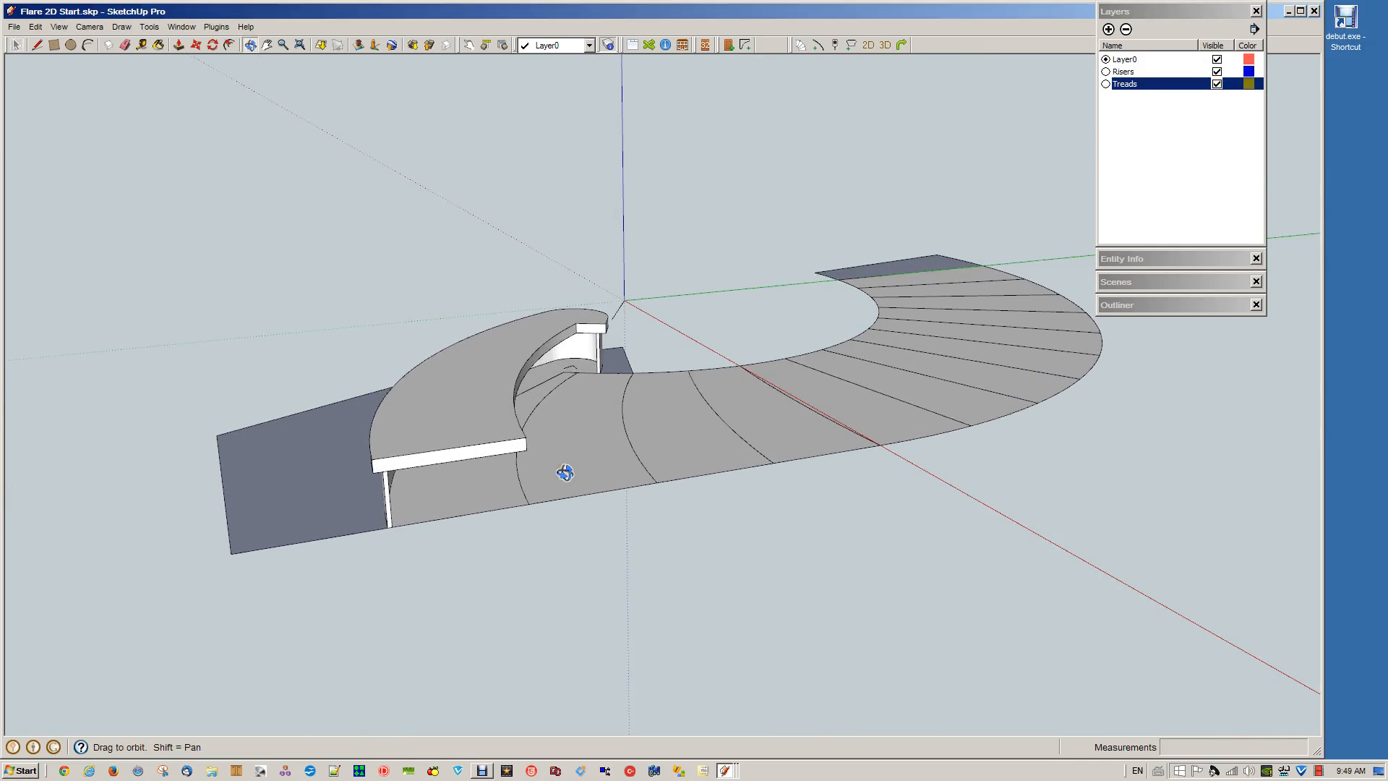
Inspect the first 3D tread and riser from higher angles and hide the Risers and Treads layers
{"action": "left_click_drag", "start_coordinate": [564, 473], "coordinate": [568, 514]}
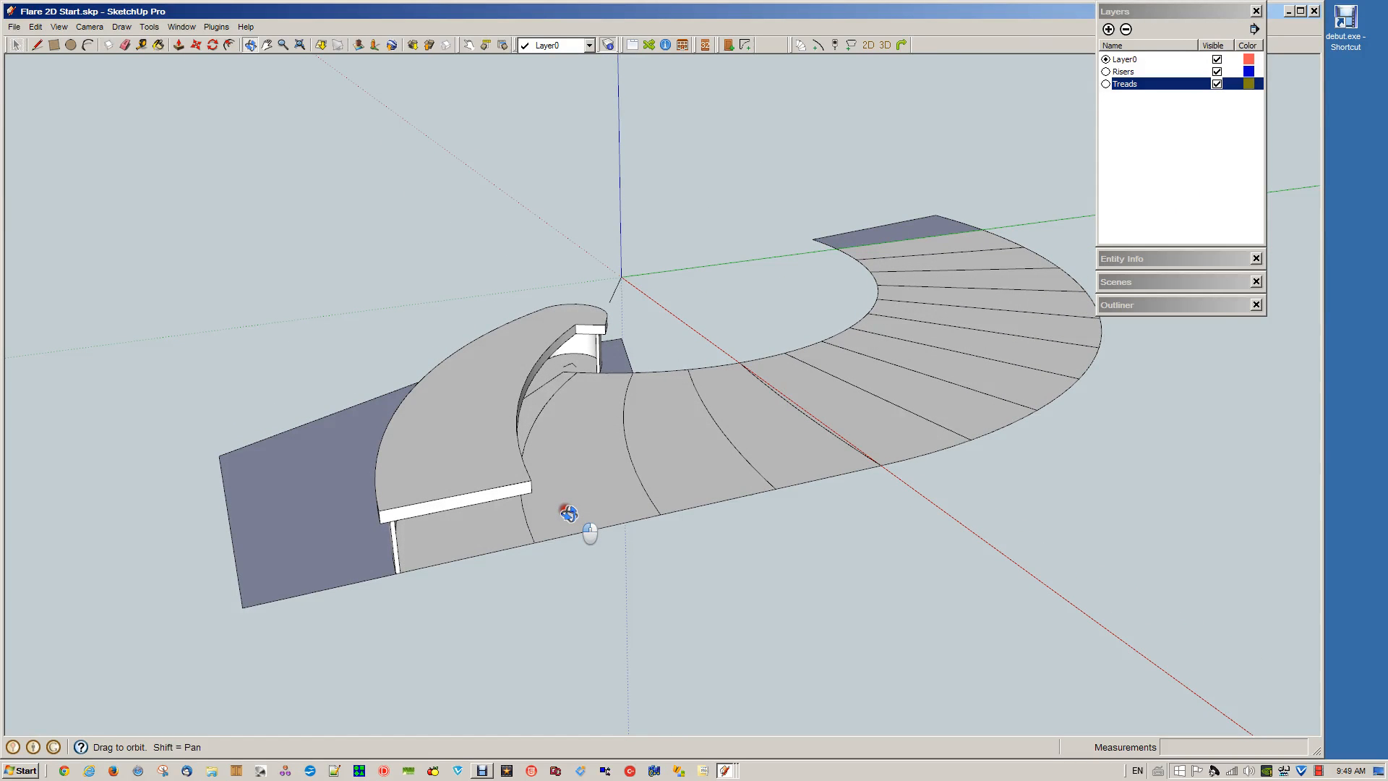
{"action": "left_click_drag", "start_coordinate": [568, 513], "coordinate": [626, 607]}
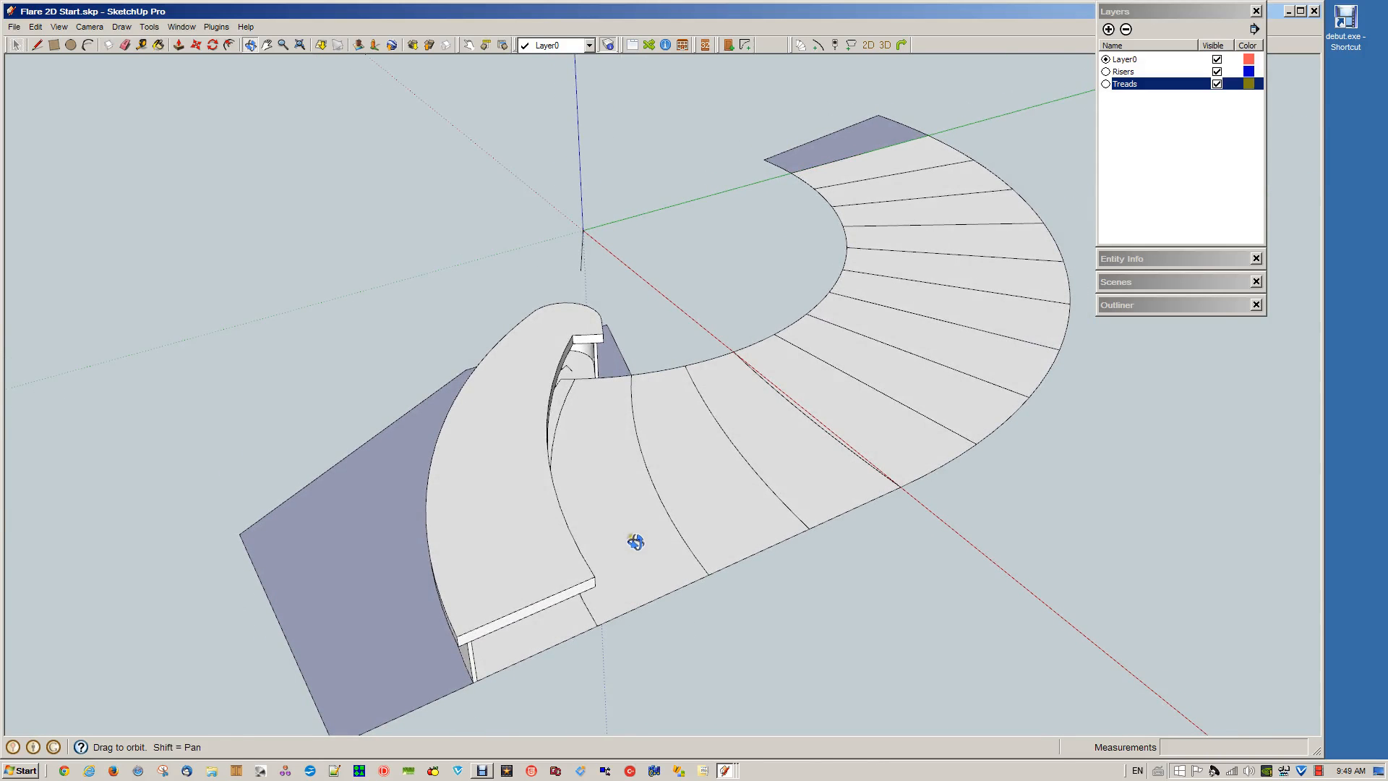
{"action": "key", "text": "space"}
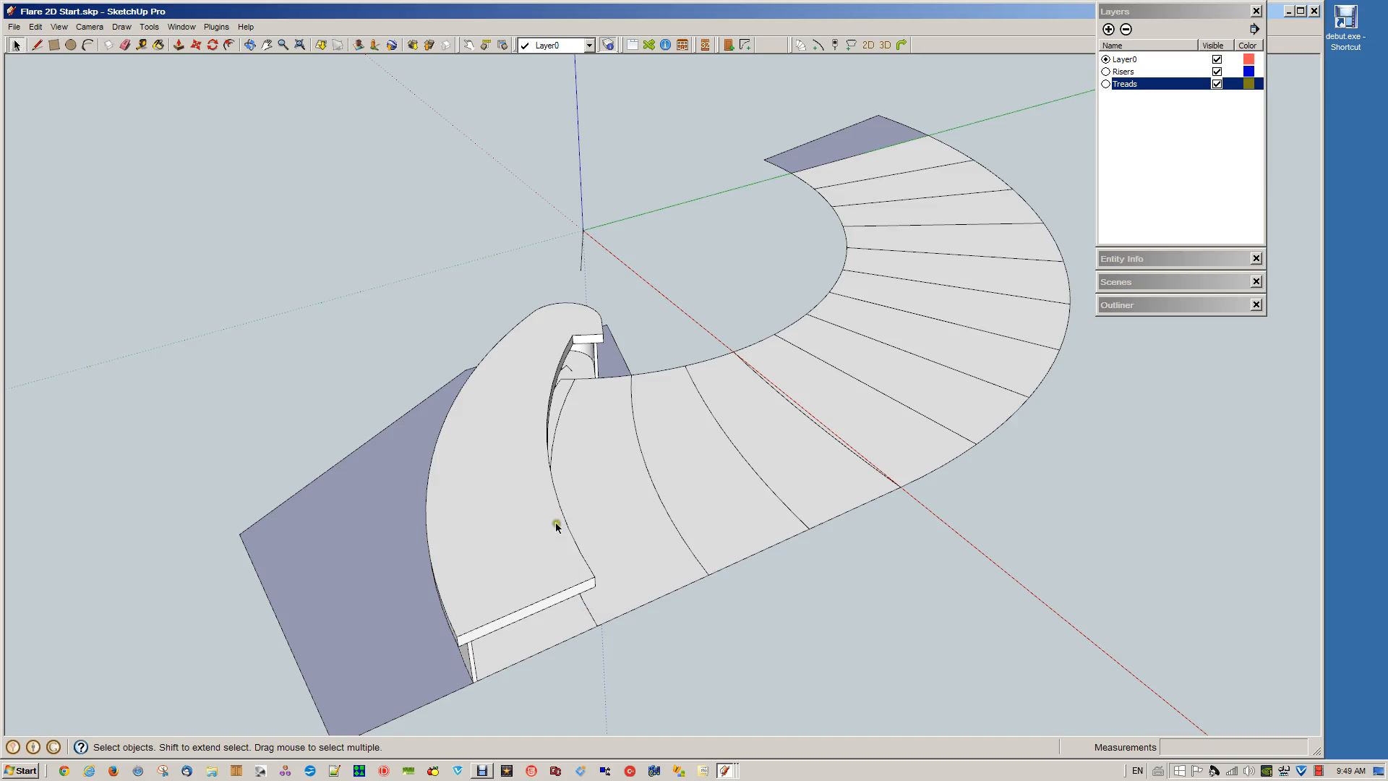
{"action": "left_click", "coordinate": [1217, 71]}
{"action": "left_click", "coordinate": [1216, 84]}
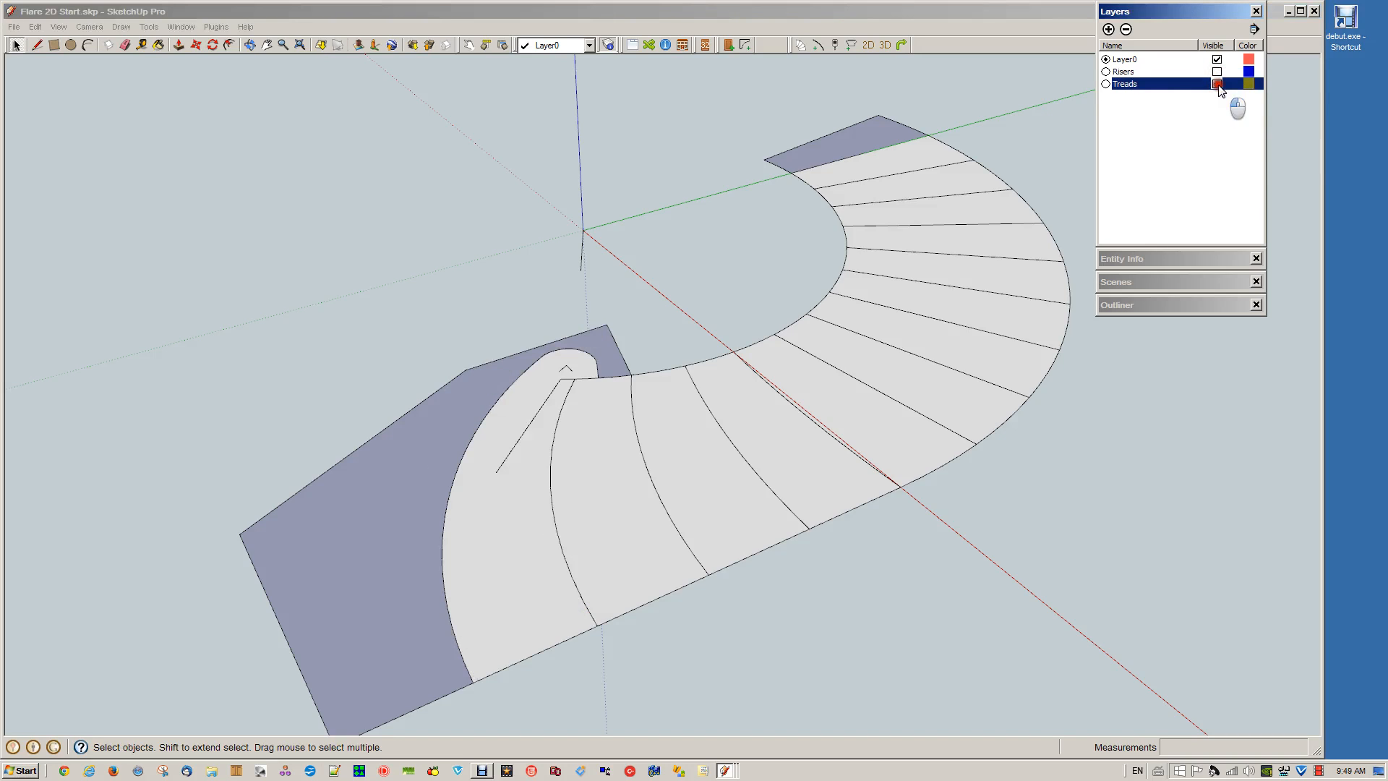
Redraw the missing segment of the bent line from its free end to the straight outer edge of the first tread
{"action": "key", "text": "l"}
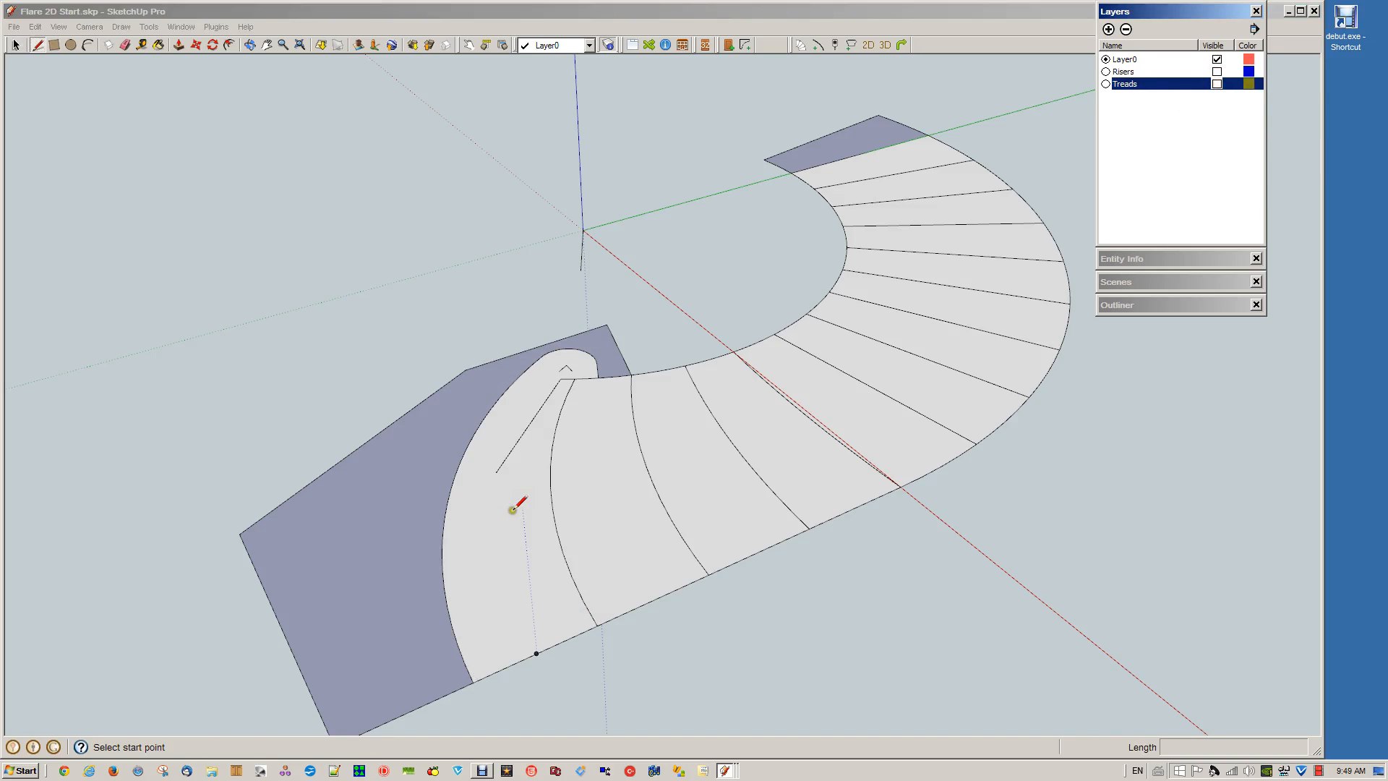
{"action": "left_click", "coordinate": [497, 472]}
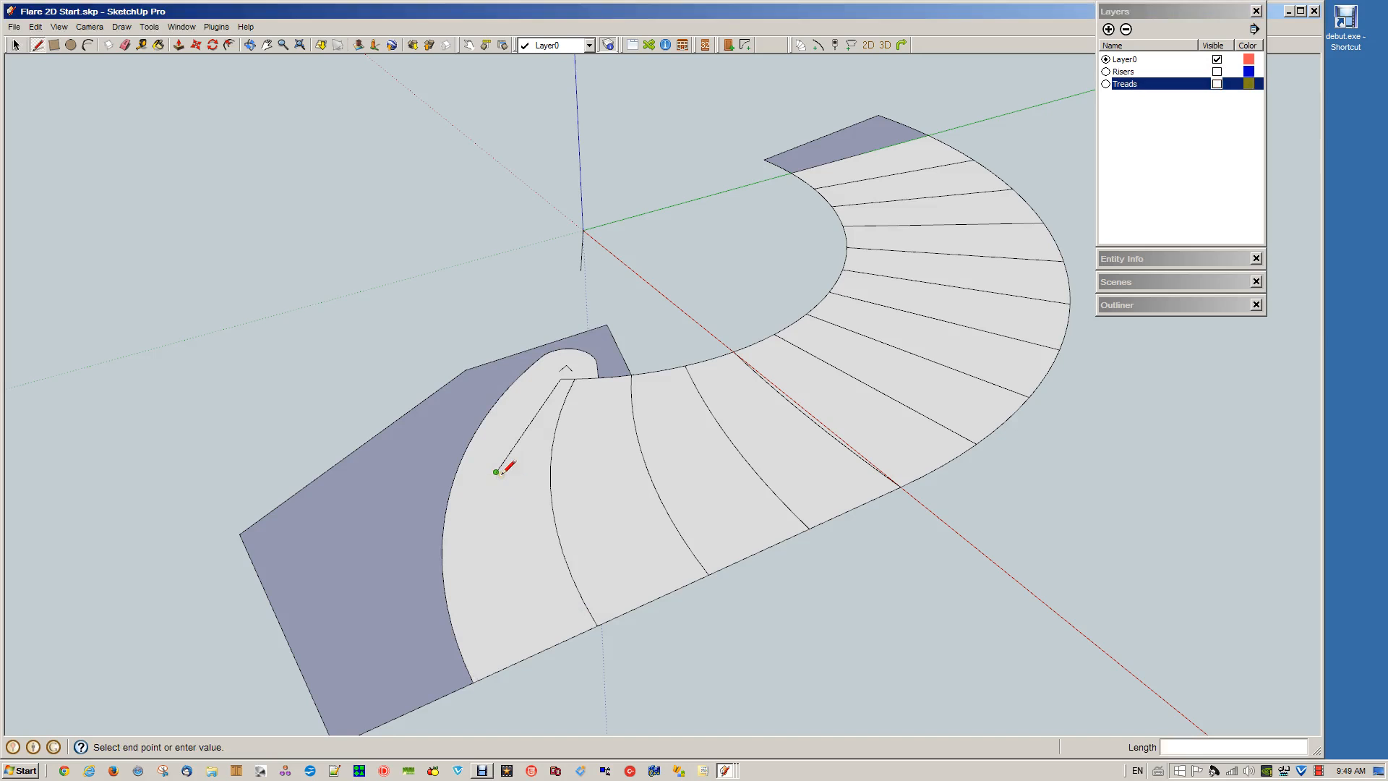
{"action": "left_click", "coordinate": [536, 650]}
Generate tread and riser number 2 from the second tread's face and curved front edge, then make the Risers and Treads layers visible
{"action": "key", "text": "space"}
{"action": "left_click", "coordinate": [577, 594]}
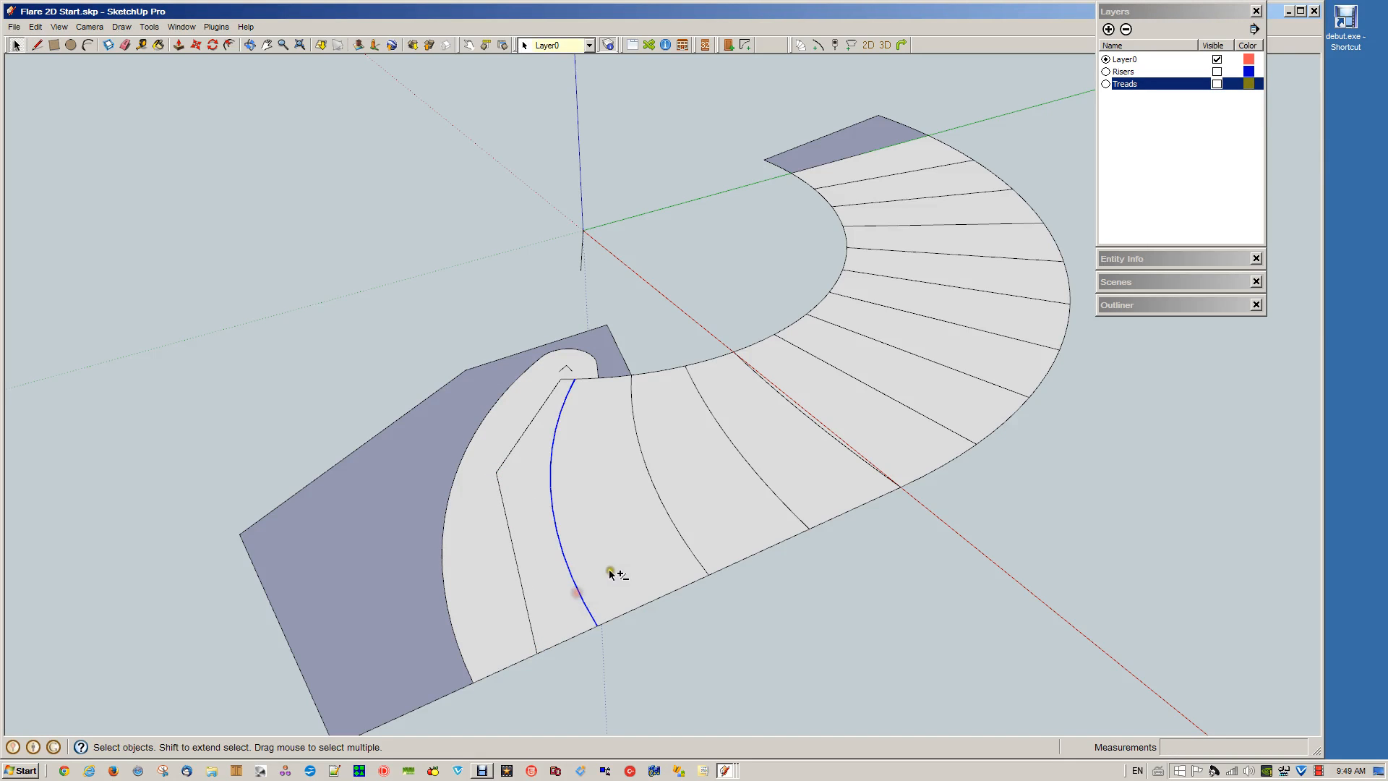
{"action": "left_click", "coordinate": [614, 567], "text": "shift"}
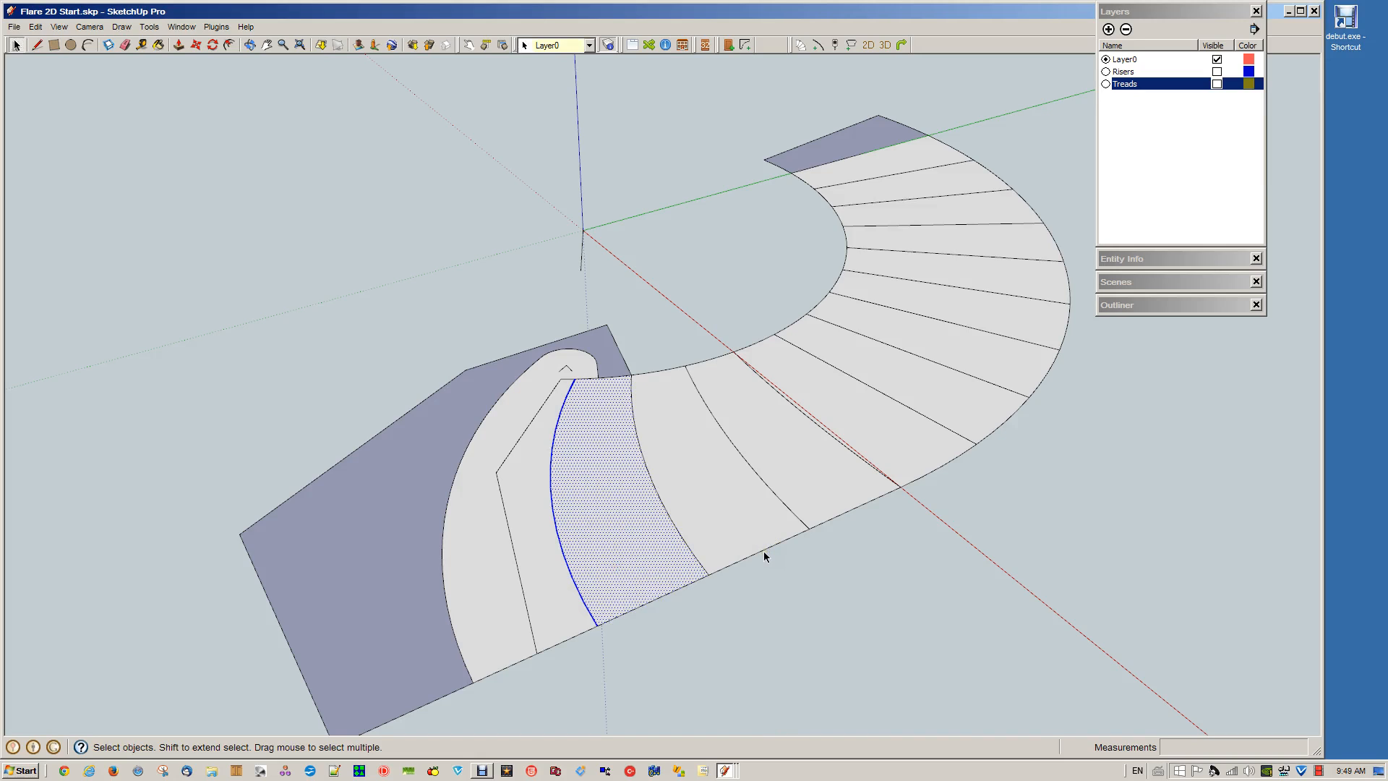
{"action": "key", "text": "t"}
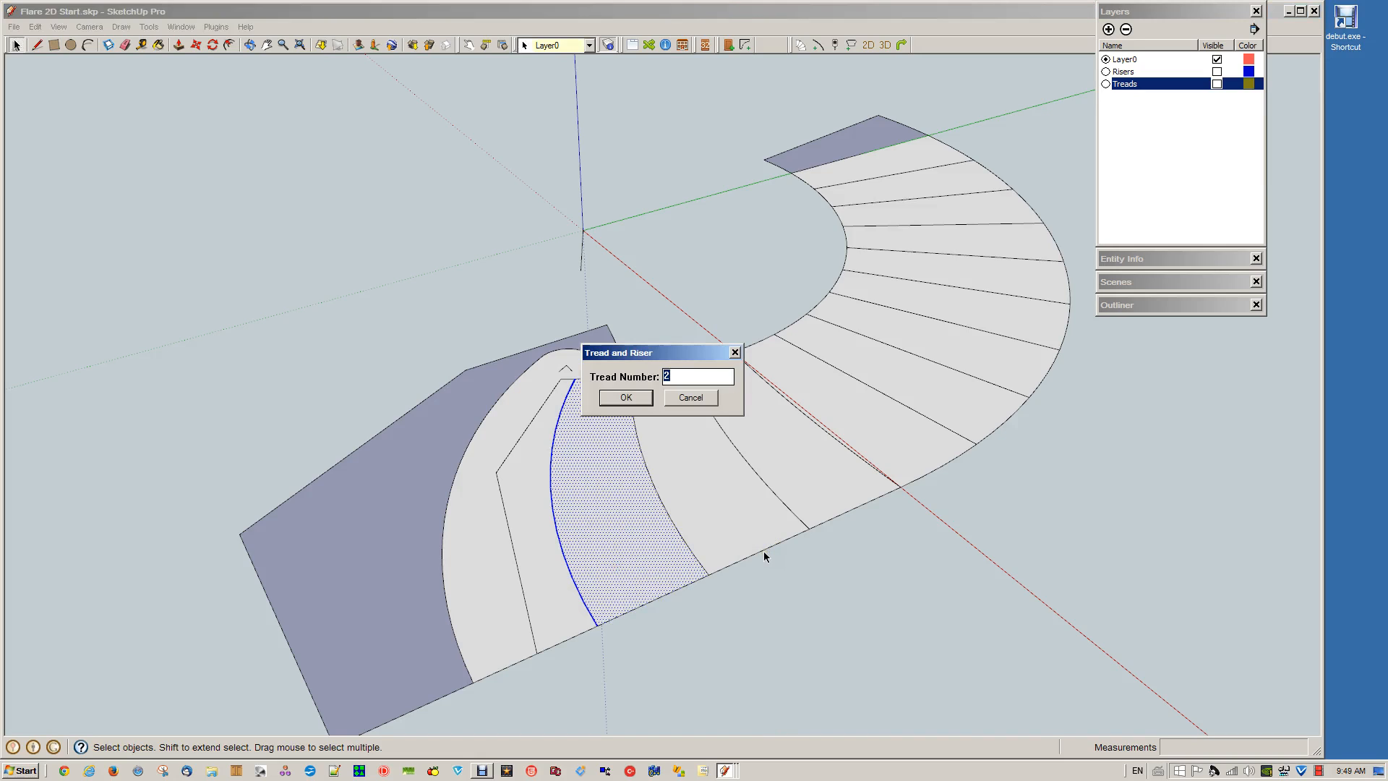
{"action": "key", "text": "Return"}
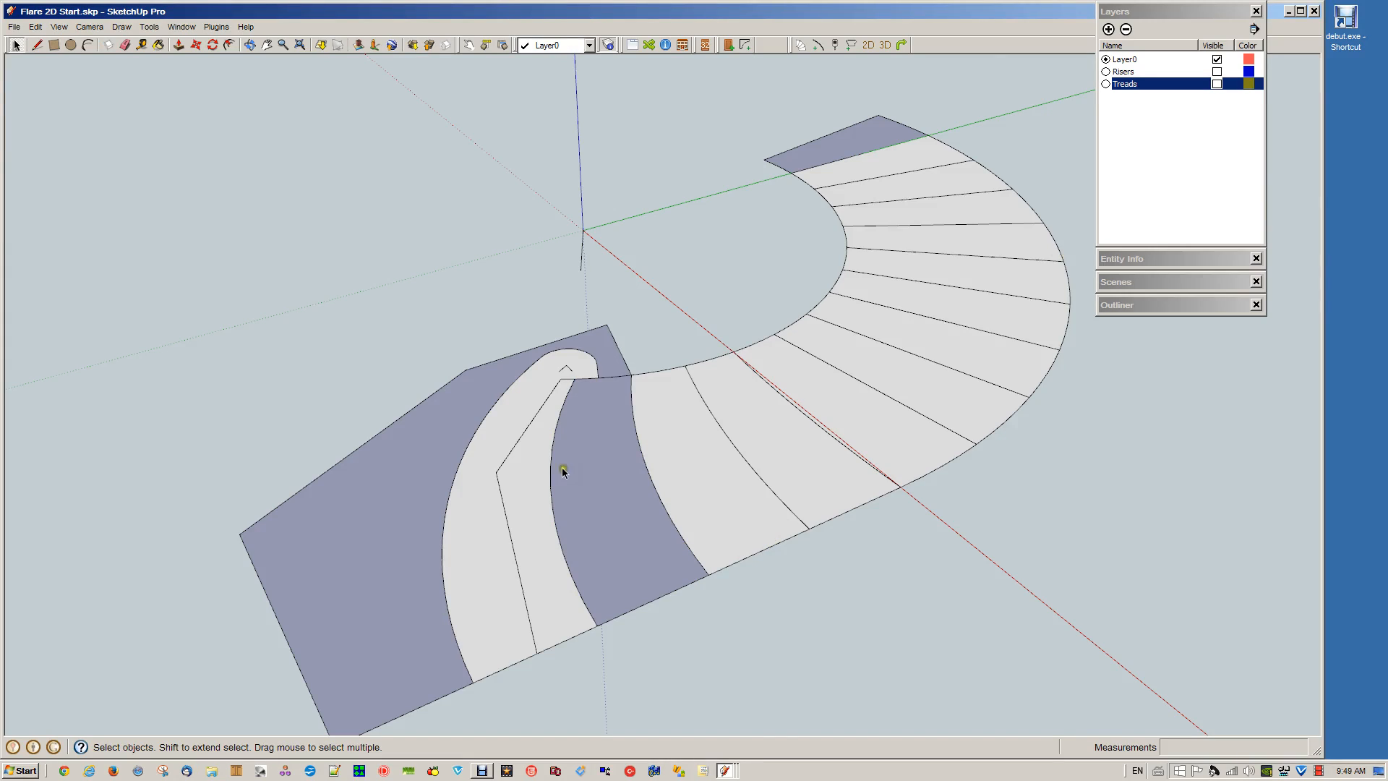
{"action": "left_click", "coordinate": [1217, 84]}
{"action": "left_click", "coordinate": [1217, 72]}
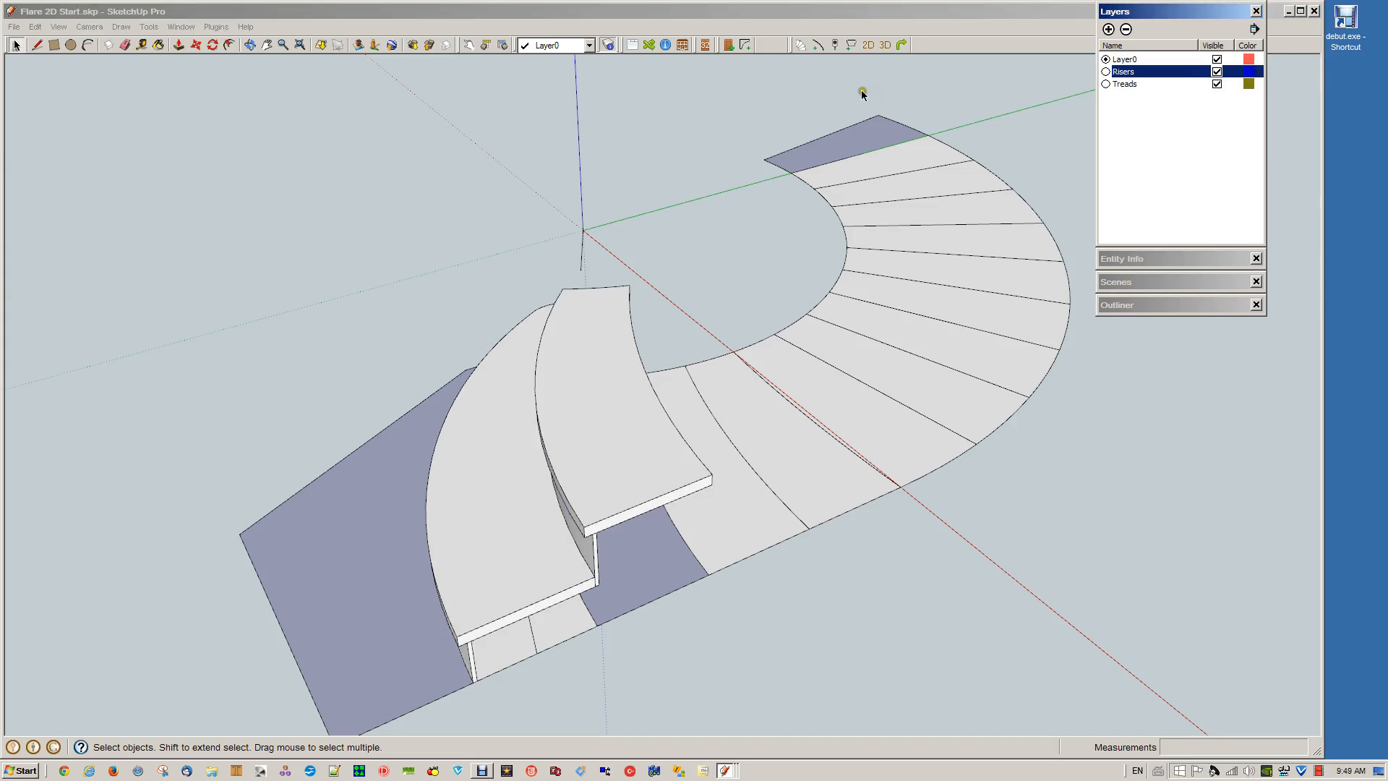
Generate tread and riser number 14 from the face at the upper end of the layout and its straight front edge
{"action": "left_click", "coordinate": [865, 150]}
{"action": "left_click", "coordinate": [864, 141], "text": "shift"}
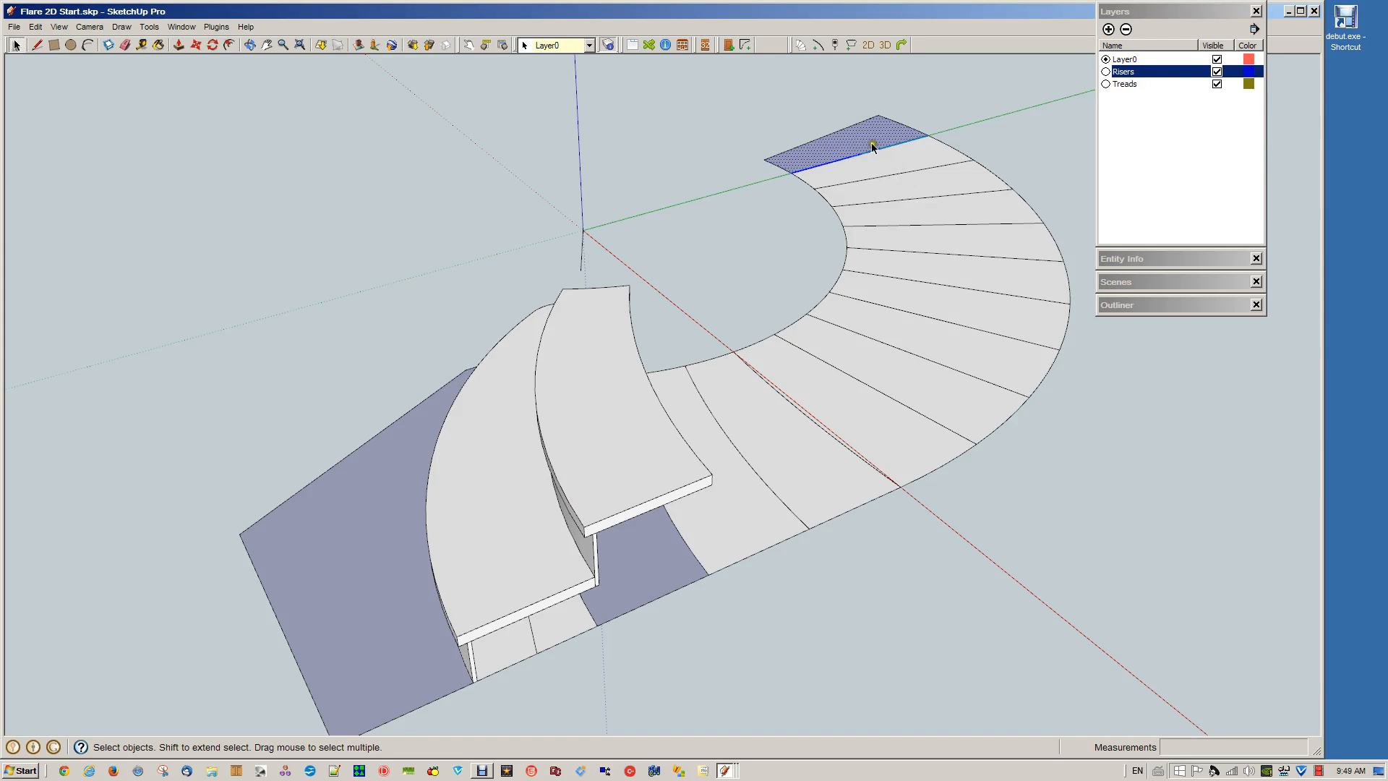
{"action": "left_click", "coordinate": [876, 150]}
{"action": "left_click", "coordinate": [874, 137], "text": "shift"}
{"action": "scroll", "coordinate": [866, 117], "scroll_direction": "down", "scroll_amount": 3}
{"action": "middle_click_drag", "start_coordinate": [853, 165], "coordinate": [783, 232]}
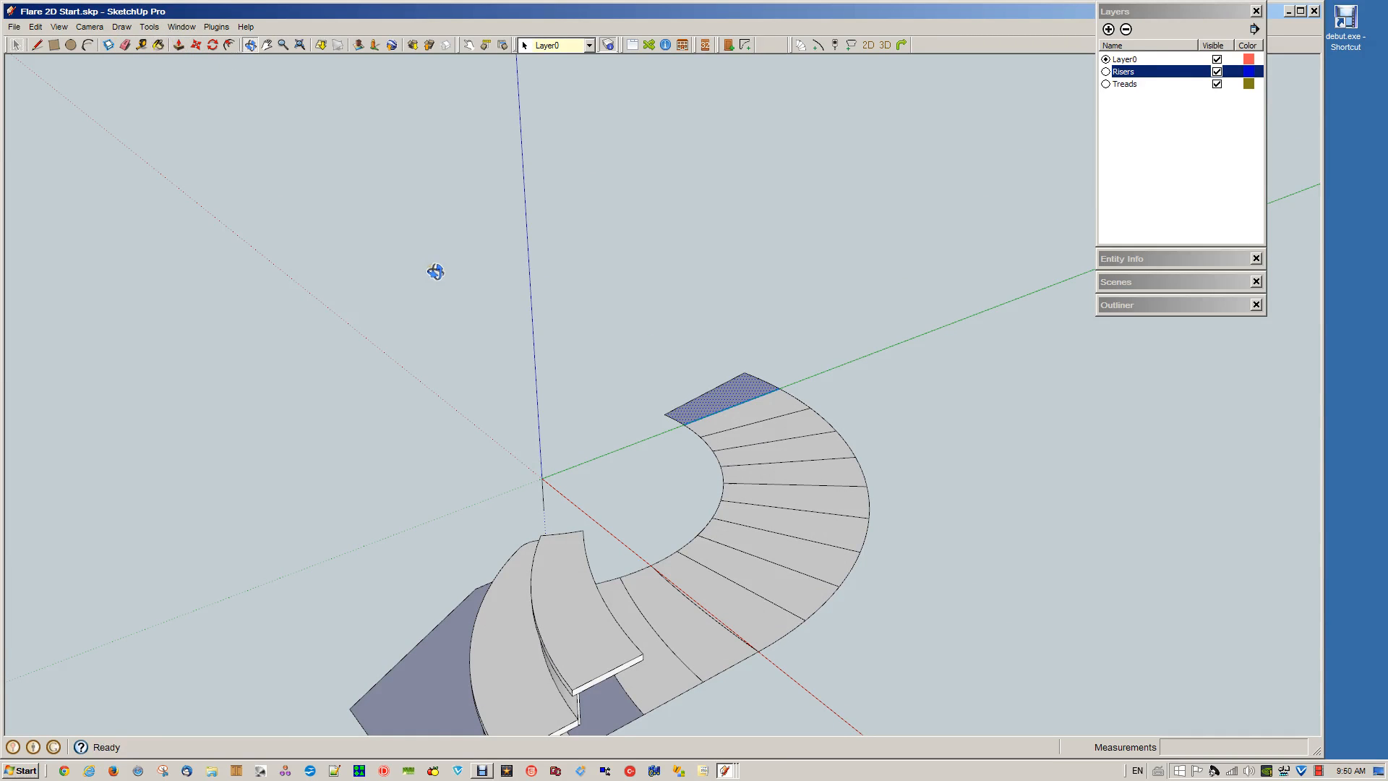
{"action": "key", "text": "t"}
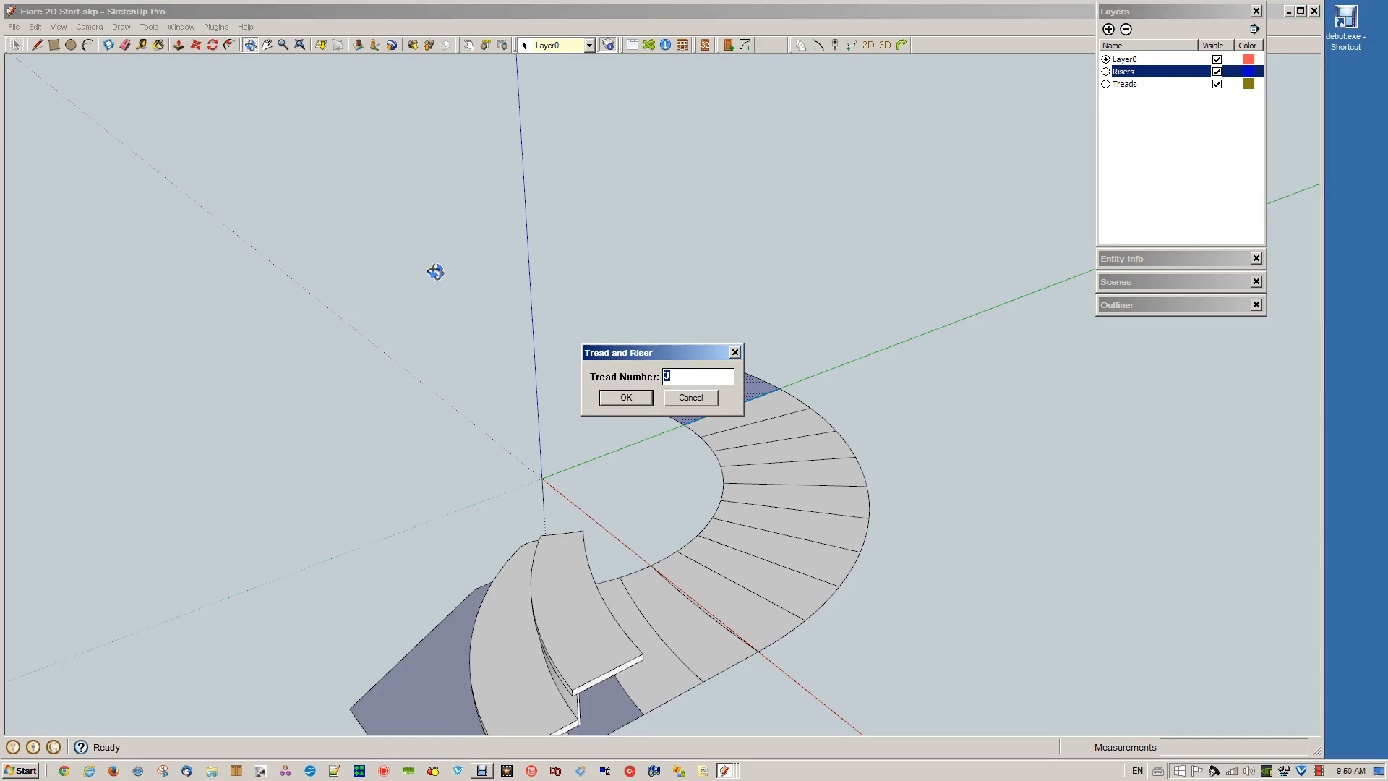
{"action": "type", "text": "14"}
{"action": "key", "text": "Return"}
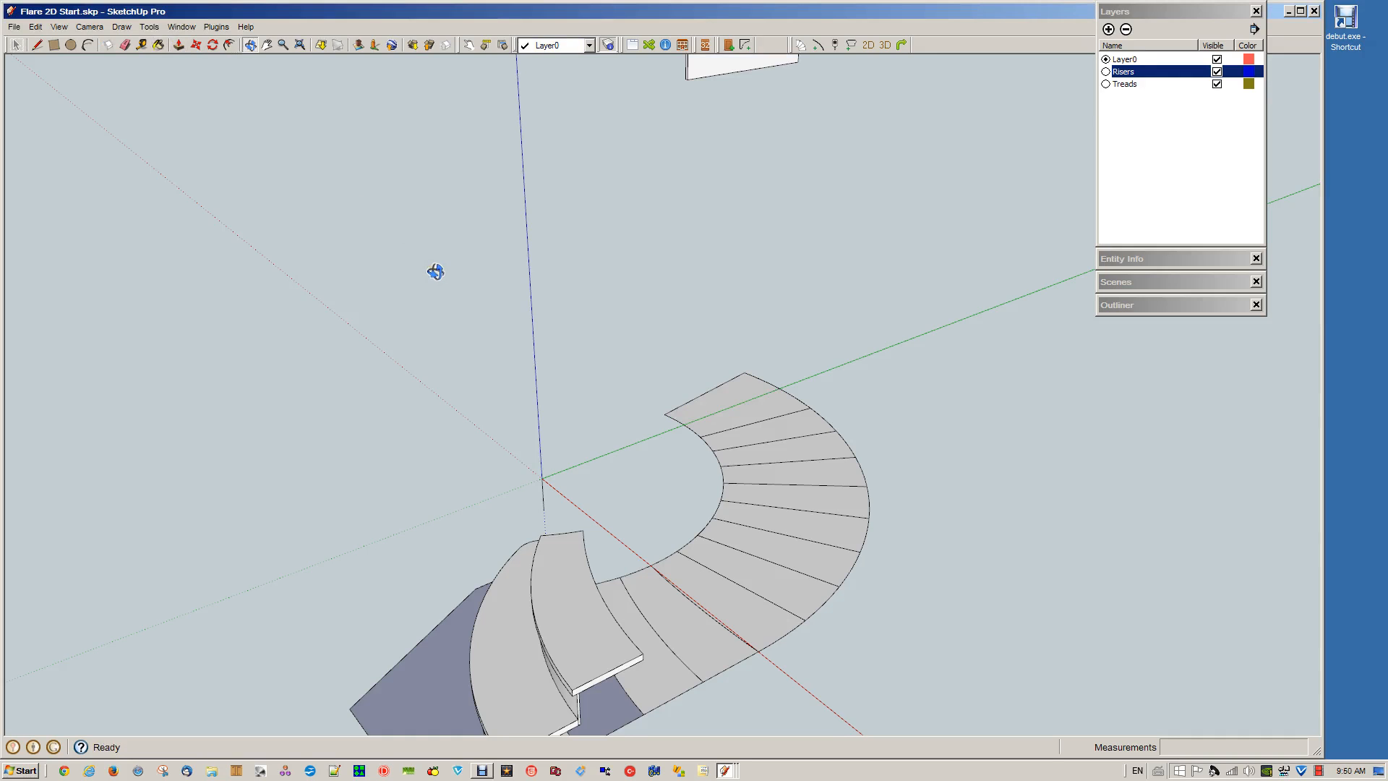
{"action": "scroll", "coordinate": [693, 113], "scroll_direction": "down", "scroll_amount": 3}
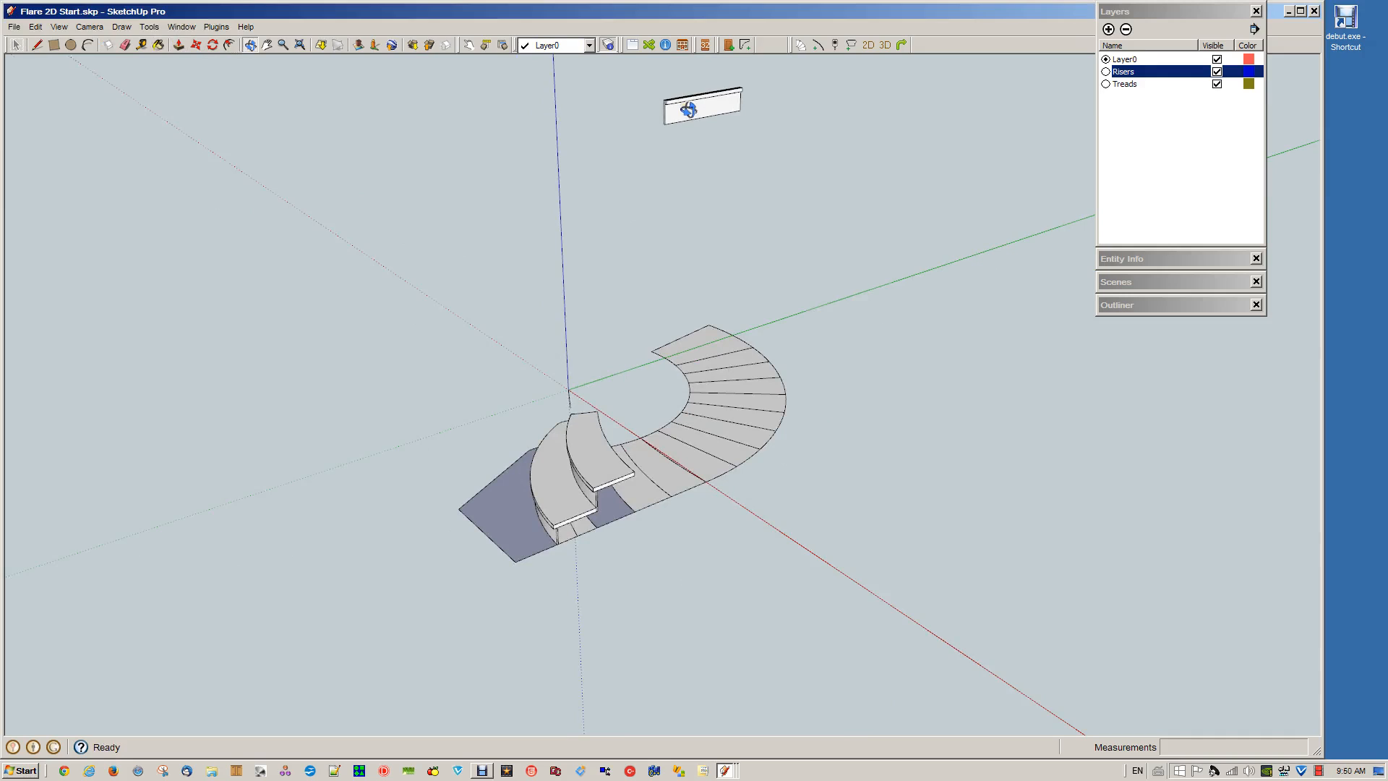
Generate tread and riser number 3 from the third tread's face and its curved front edge
{"action": "key", "text": "space"}
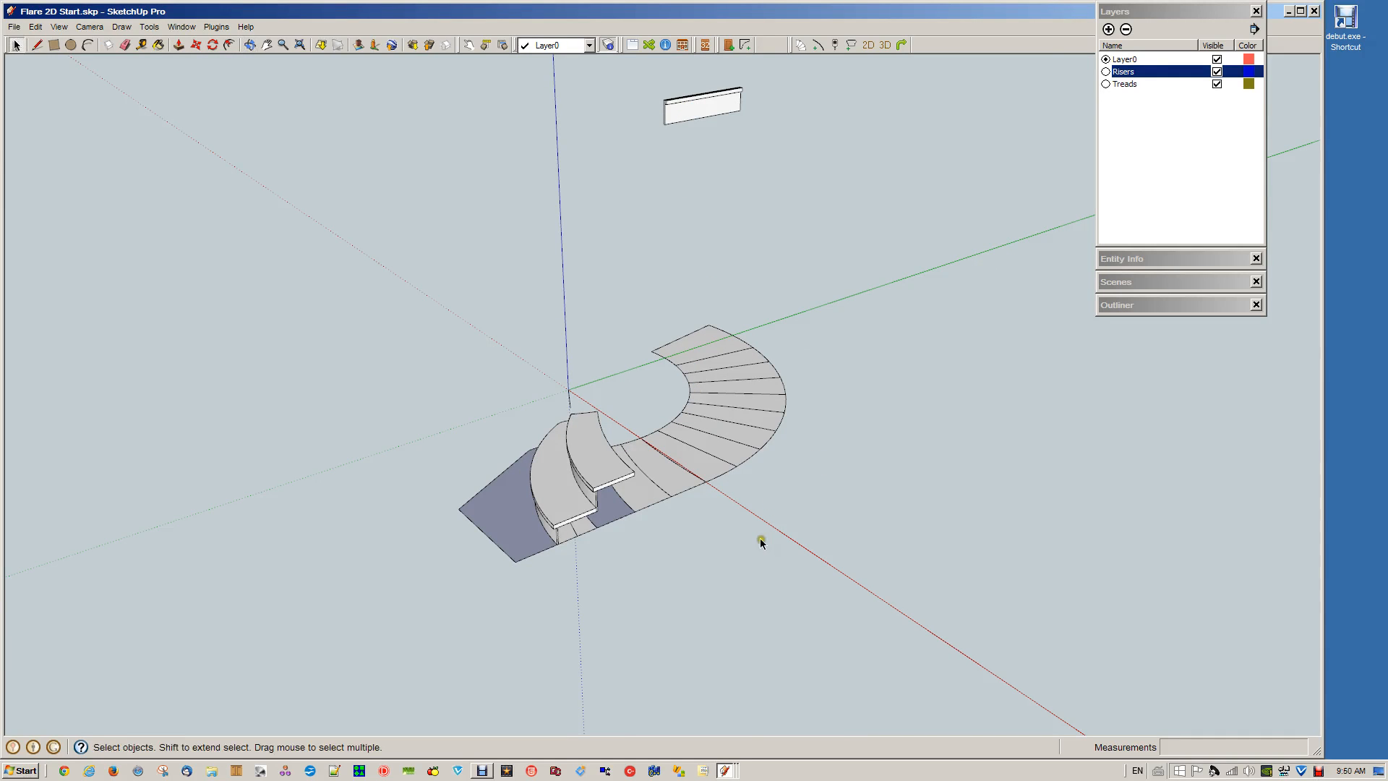
{"action": "left_click", "coordinate": [639, 499]}
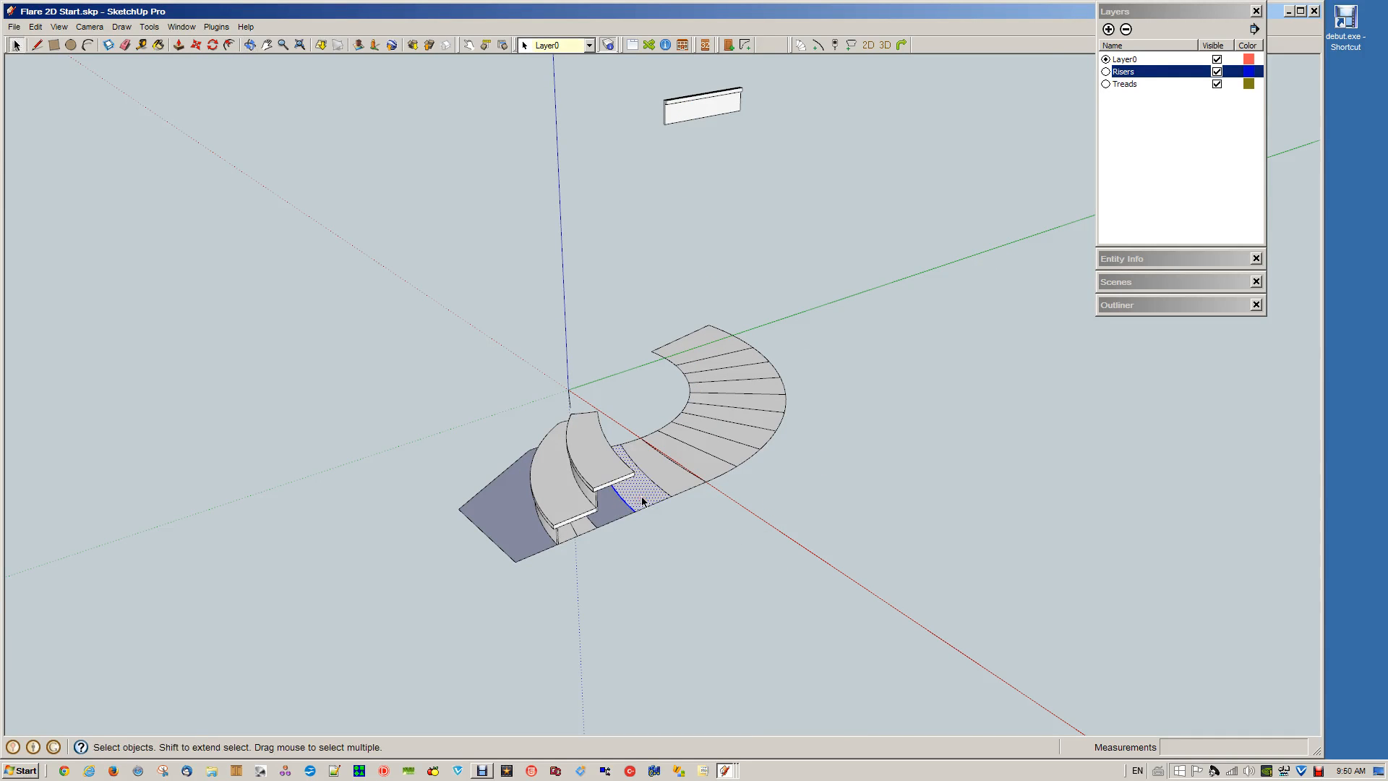
{"action": "key", "text": "t"}
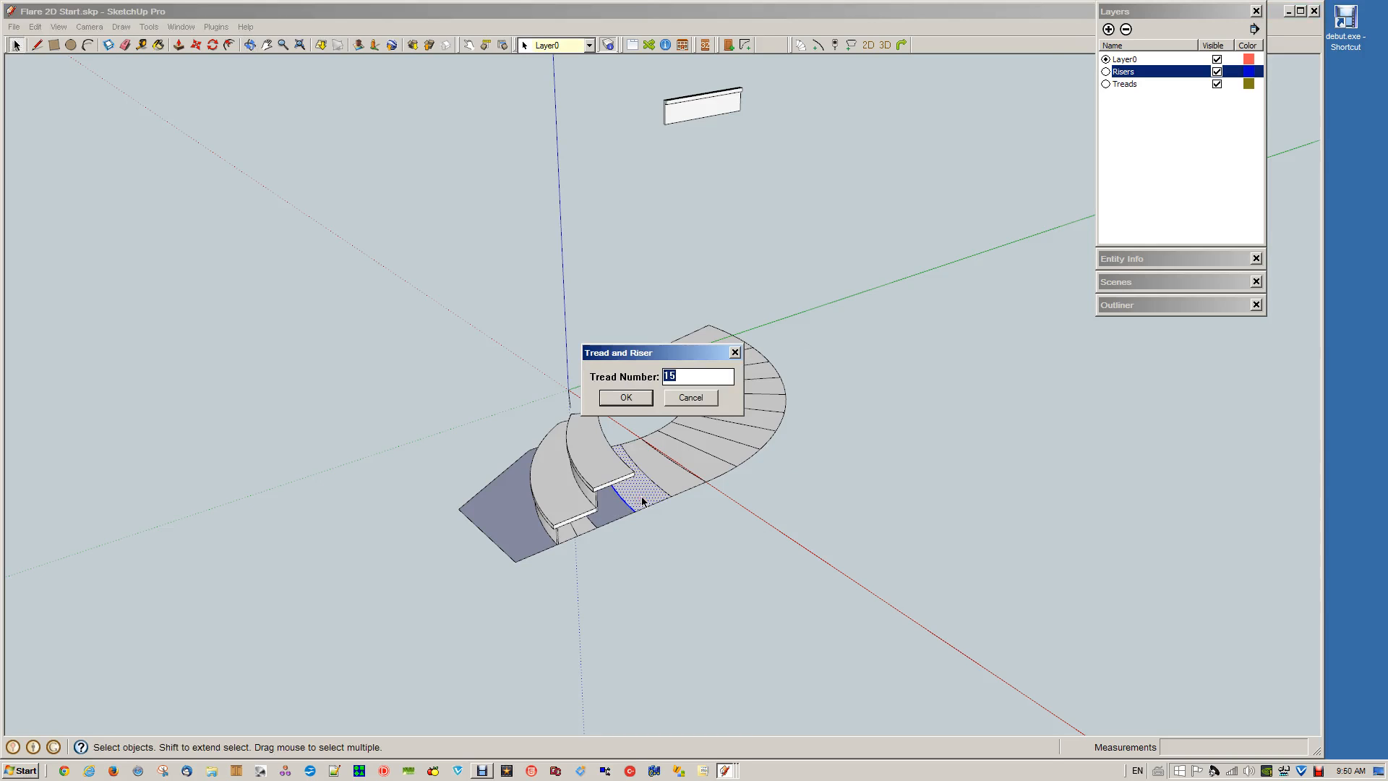
{"action": "type", "text": "3"}
{"action": "key", "text": "Return"}
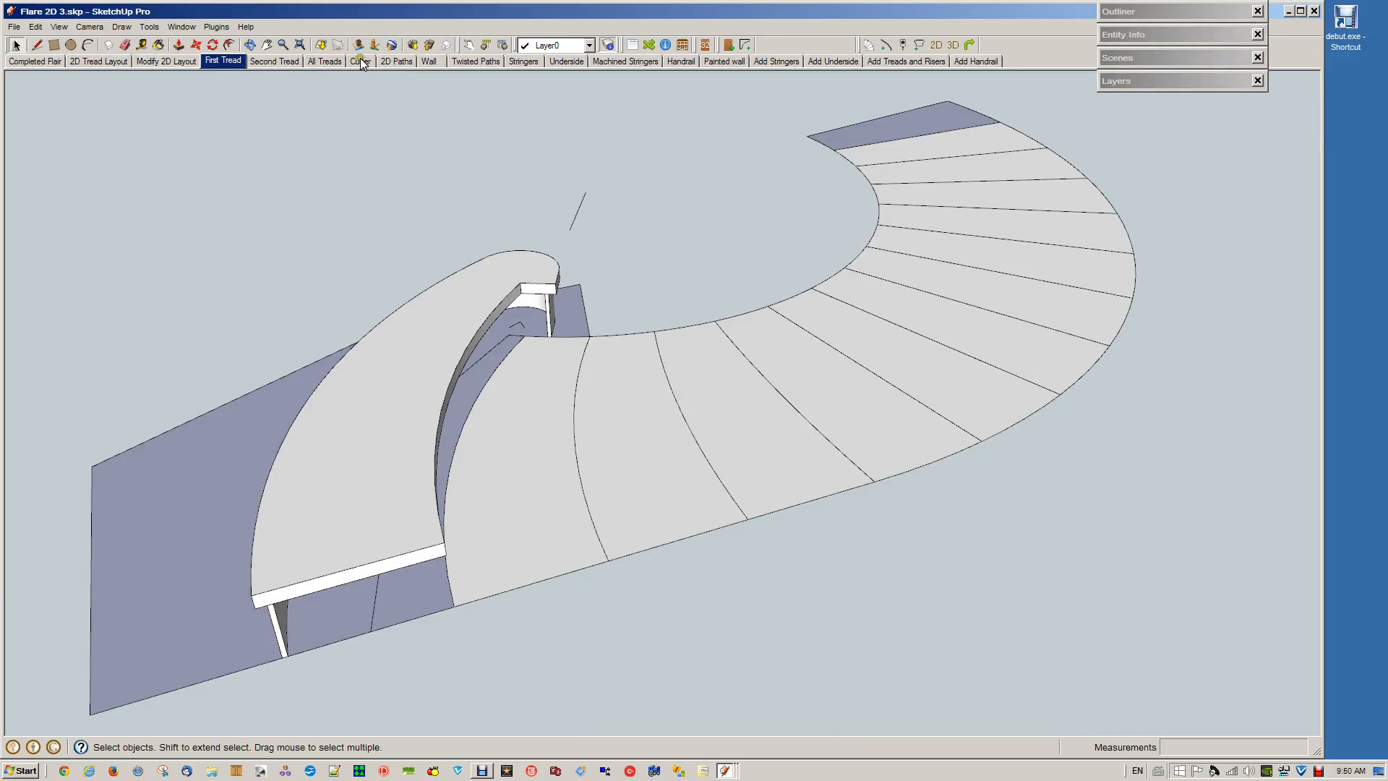
Show the 2D Paths scene and examine the stair outline face inside its group alongside the stringer and wall paths
{"action": "left_click", "coordinate": [397, 62]}
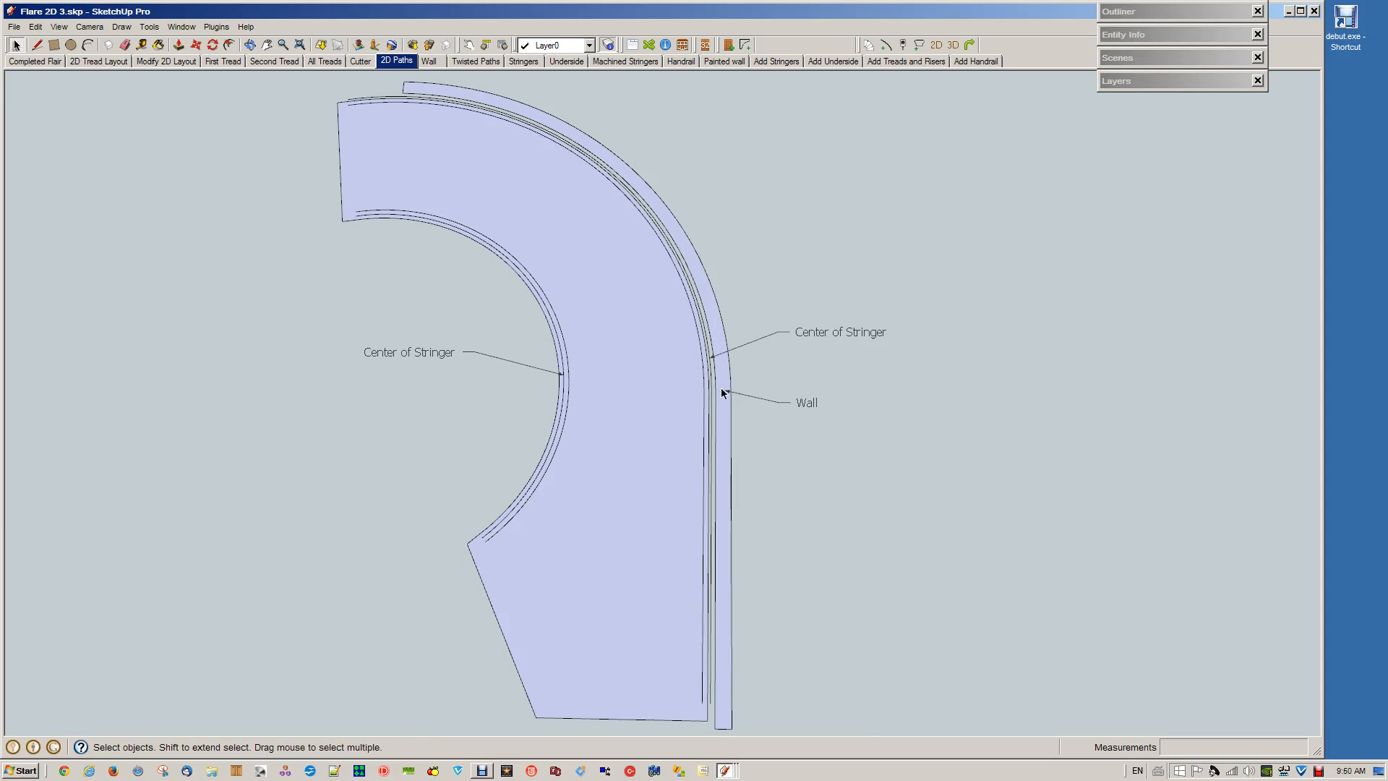
{"action": "left_click", "coordinate": [592, 536]}
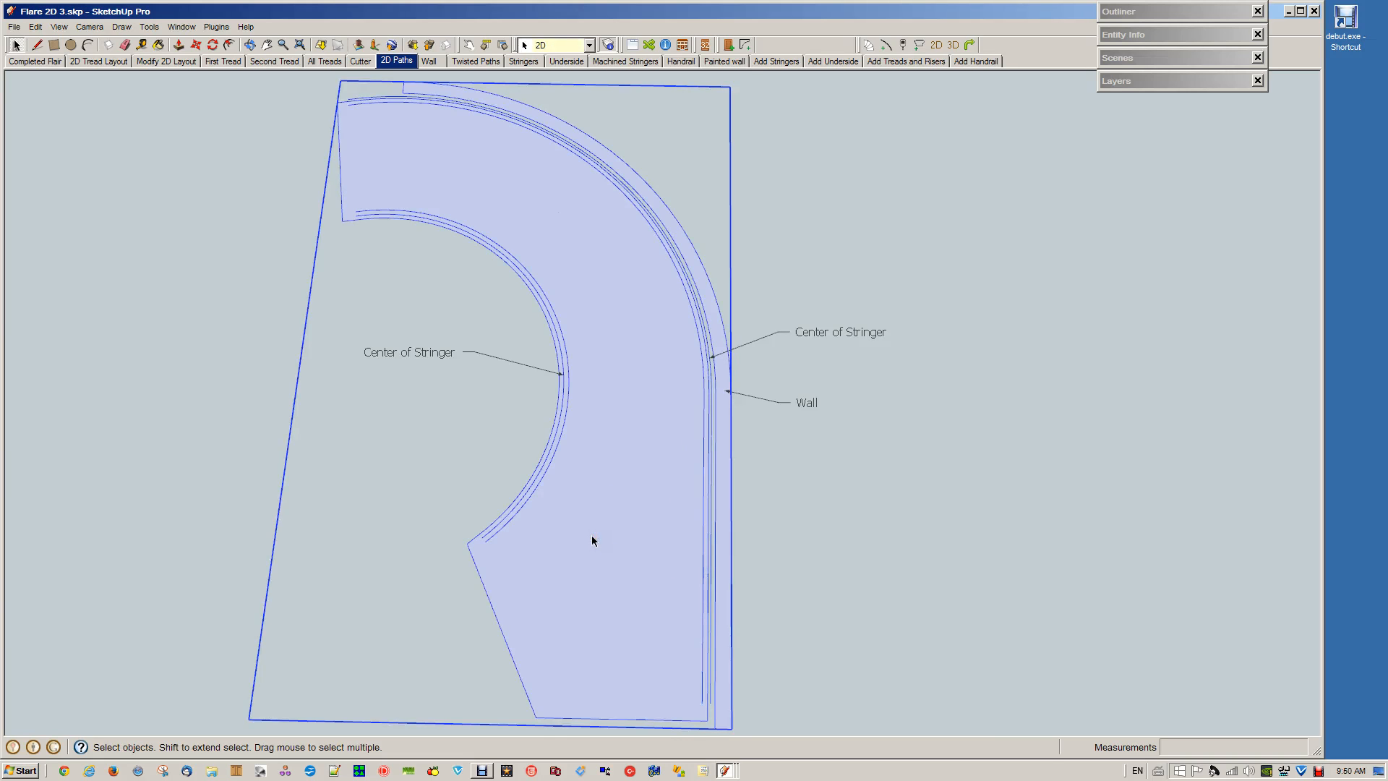
{"action": "double_click", "coordinate": [591, 536]}
{"action": "left_click", "coordinate": [591, 536]}
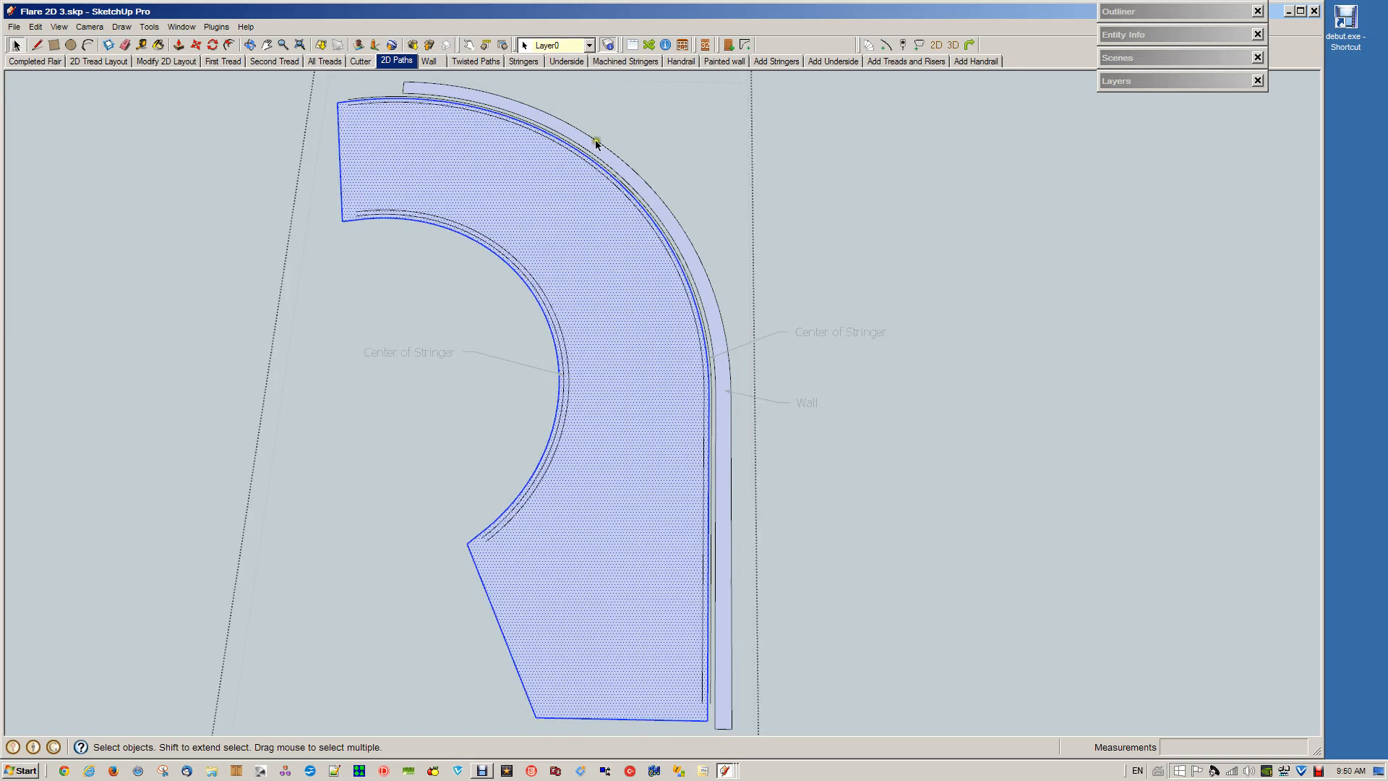
{"action": "left_click", "coordinate": [917, 636]}
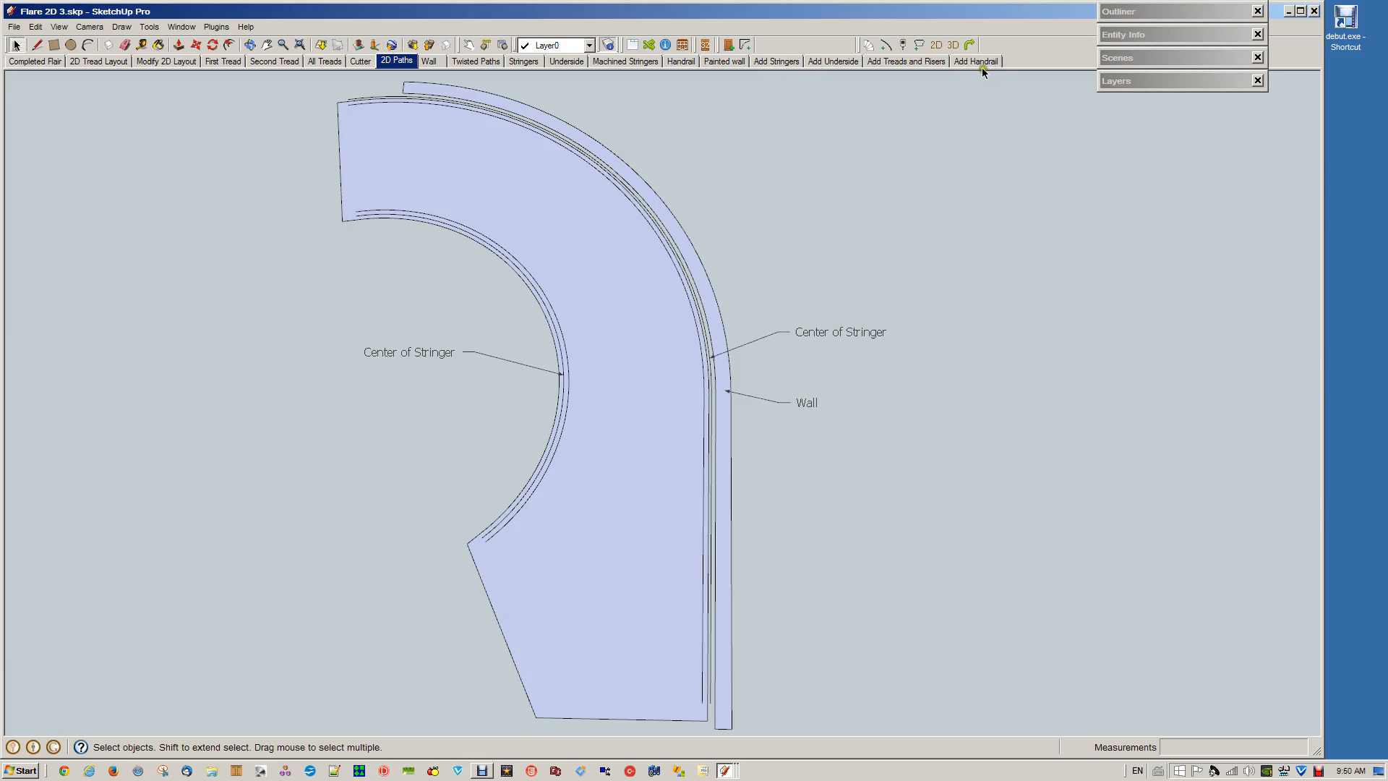
Switch to the other open model that holds the 2D offset tread layout
{"action": "left_click", "coordinate": [728, 773]}
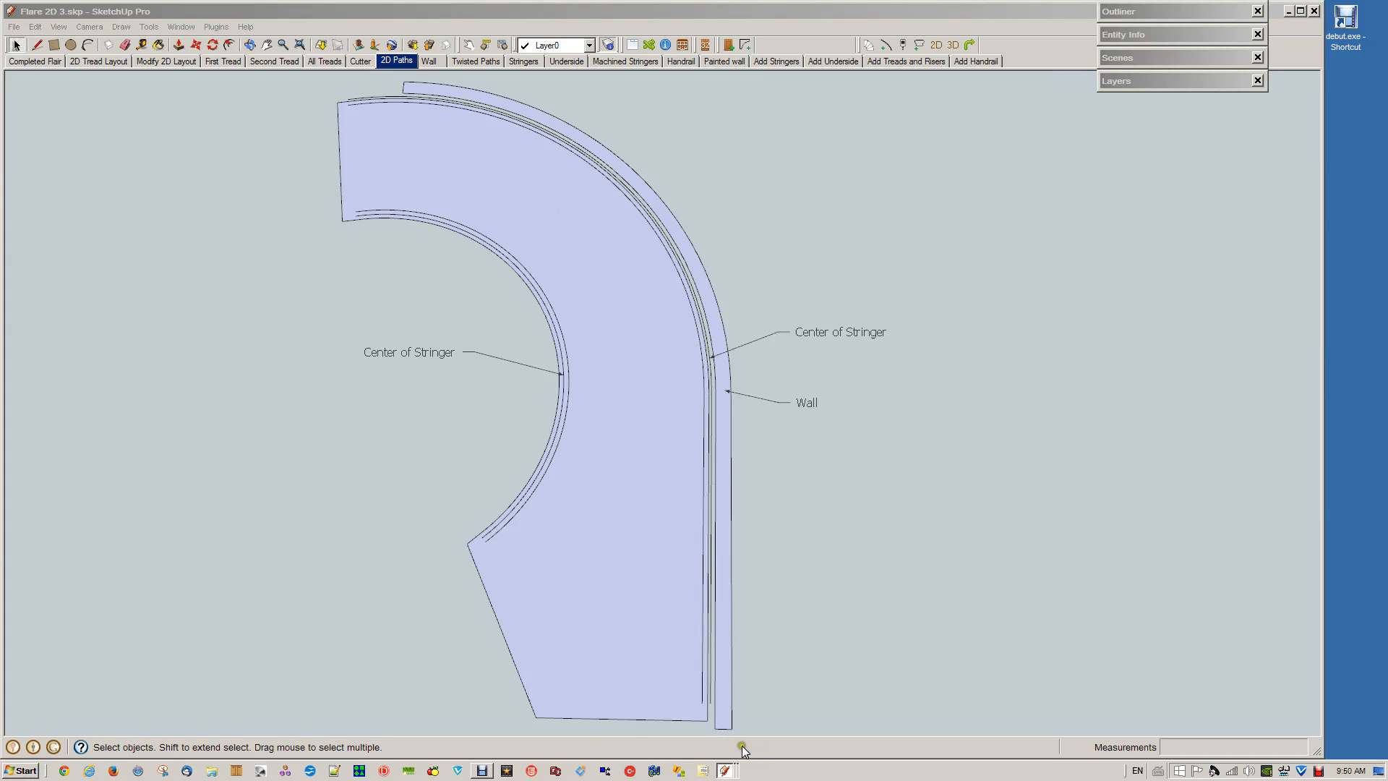
{"action": "left_click", "coordinate": [741, 744]}
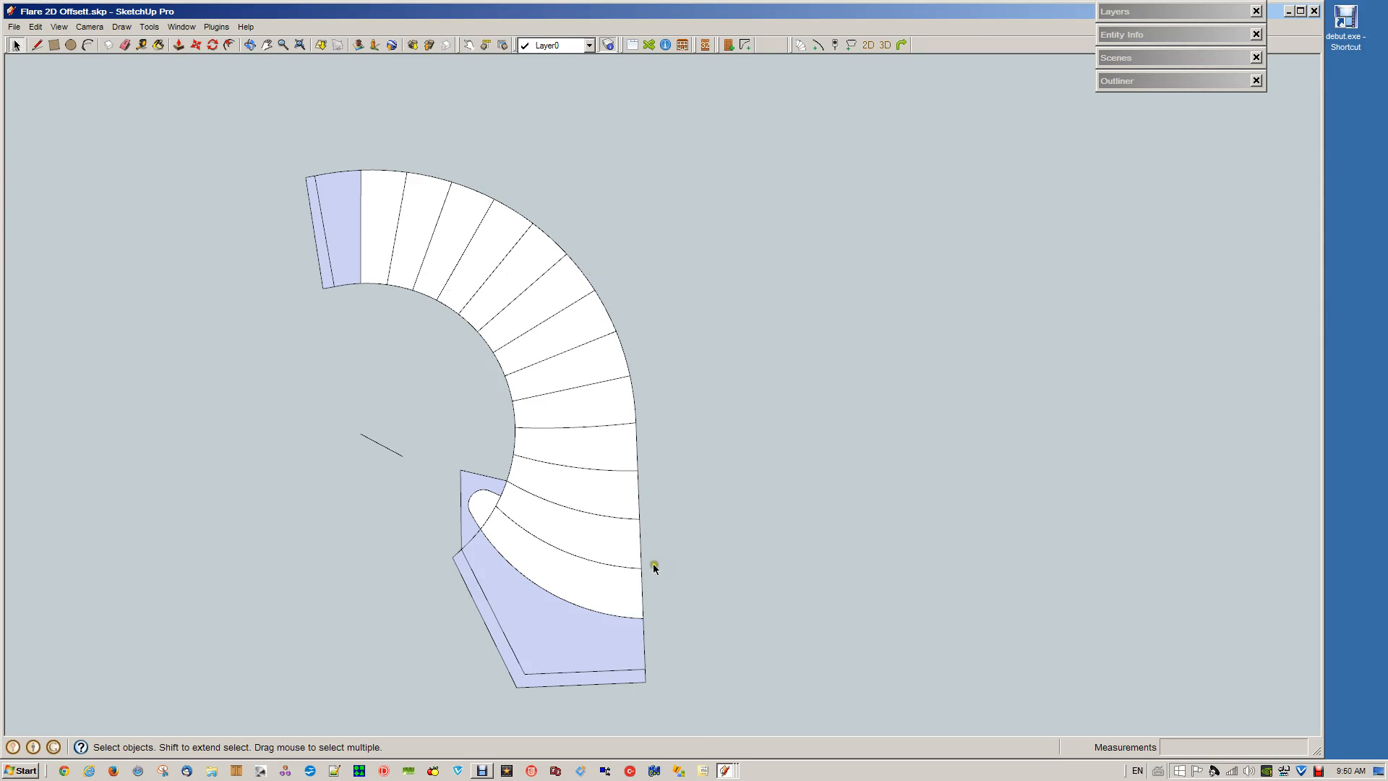
{"action": "left_click", "coordinate": [613, 519]}
{"action": "left_click", "coordinate": [718, 553]}
Copy the whole 2D tread layout and place the duplicate beside the original
{"action": "left_click_drag", "start_coordinate": [267, 137], "coordinate": [724, 726]}
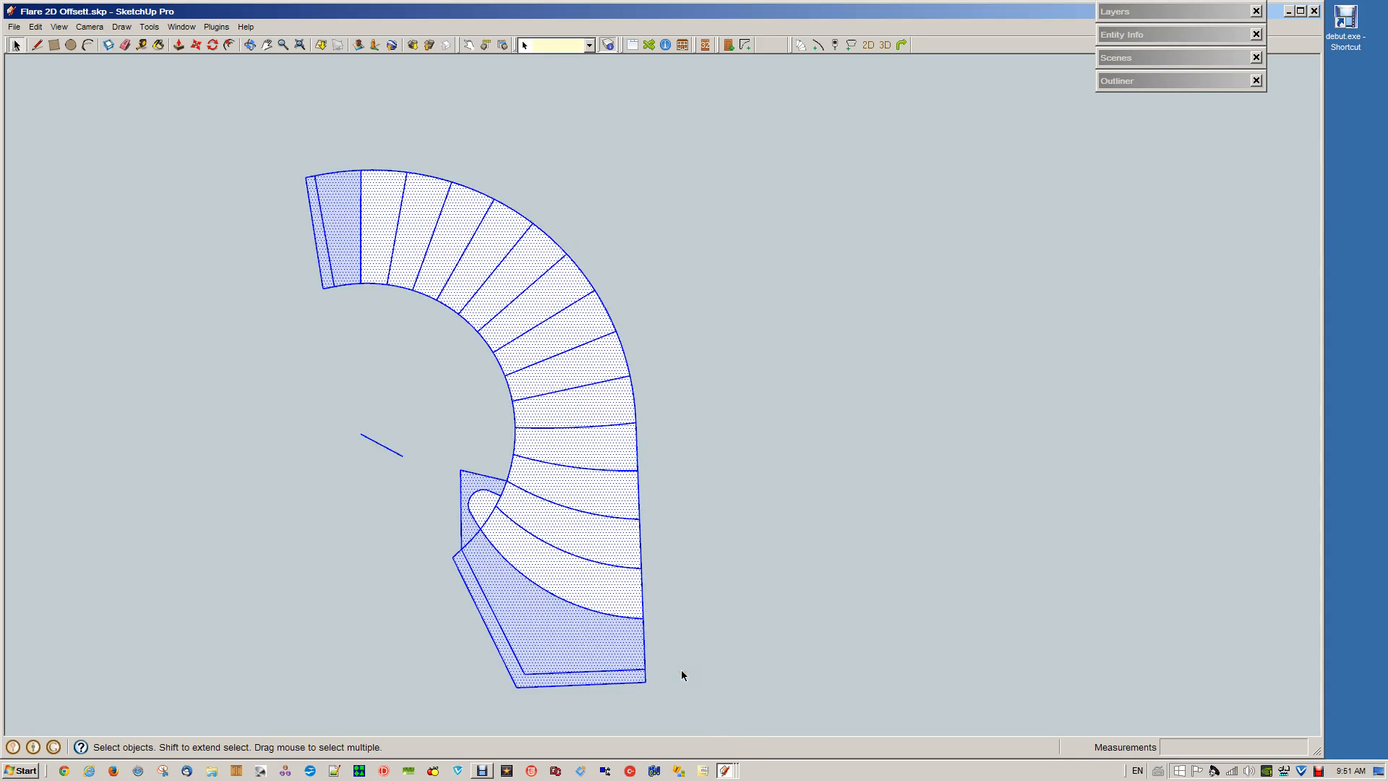
{"action": "key", "text": "ctrl+v"}
{"action": "left_click", "coordinate": [790, 671]}
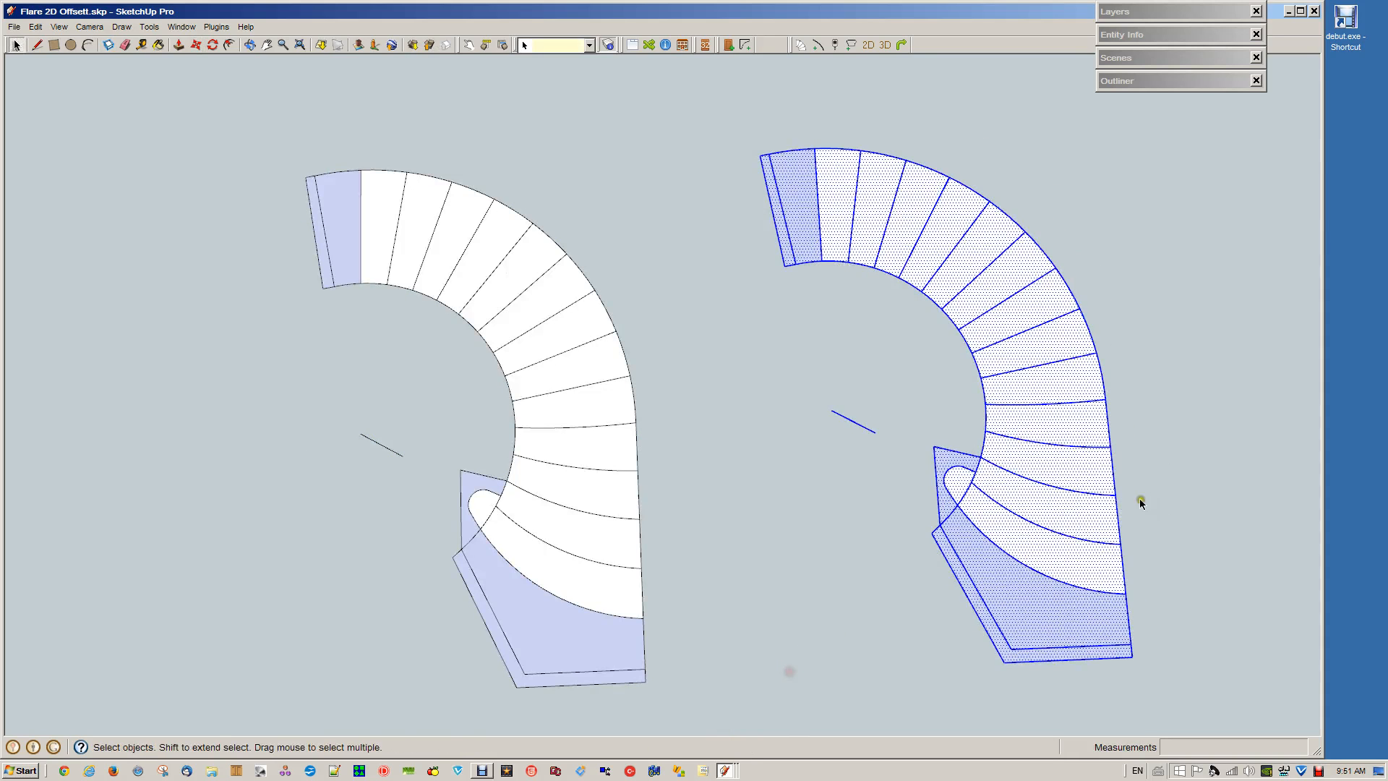
{"action": "left_click", "coordinate": [1170, 449]}
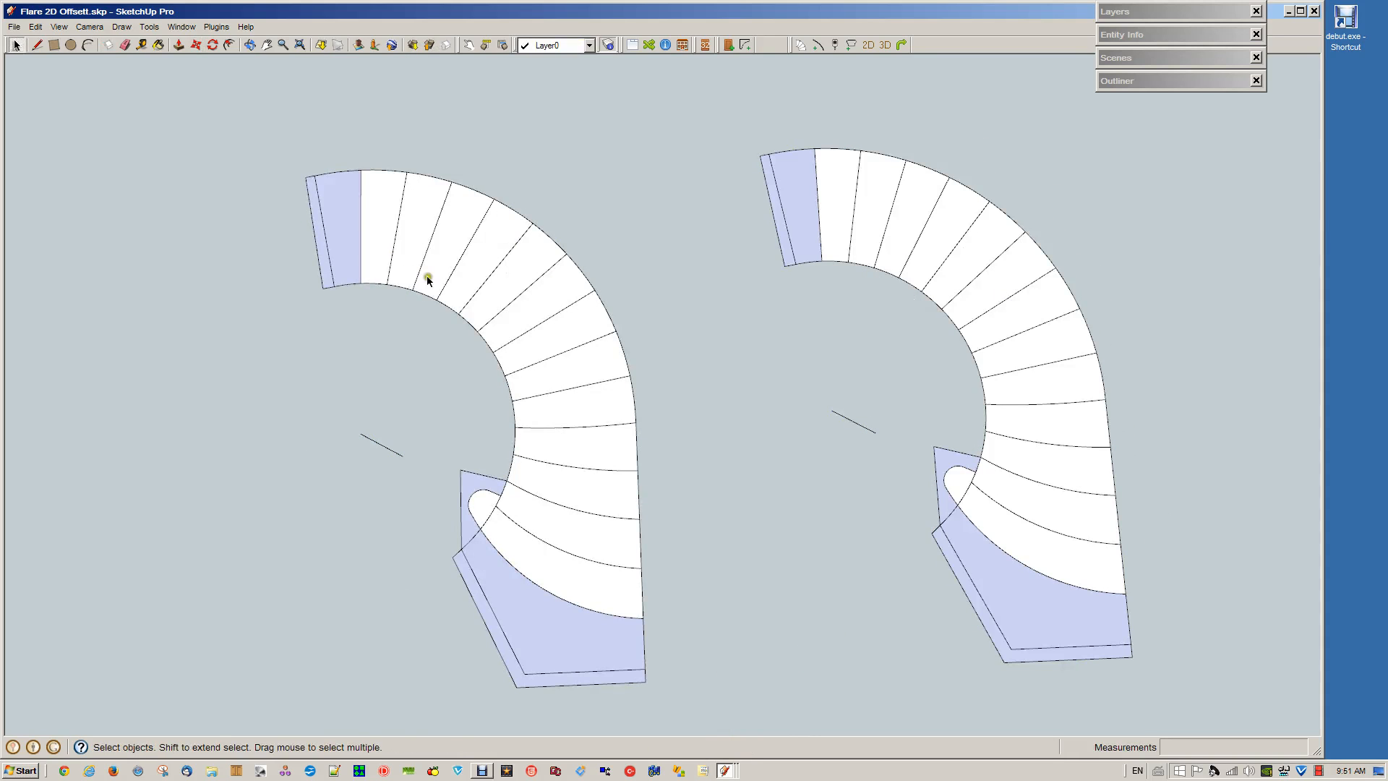
Erase all tread division lines inside the original layout, leaving the outer outline and the extended end strips
{"action": "key", "text": "e"}
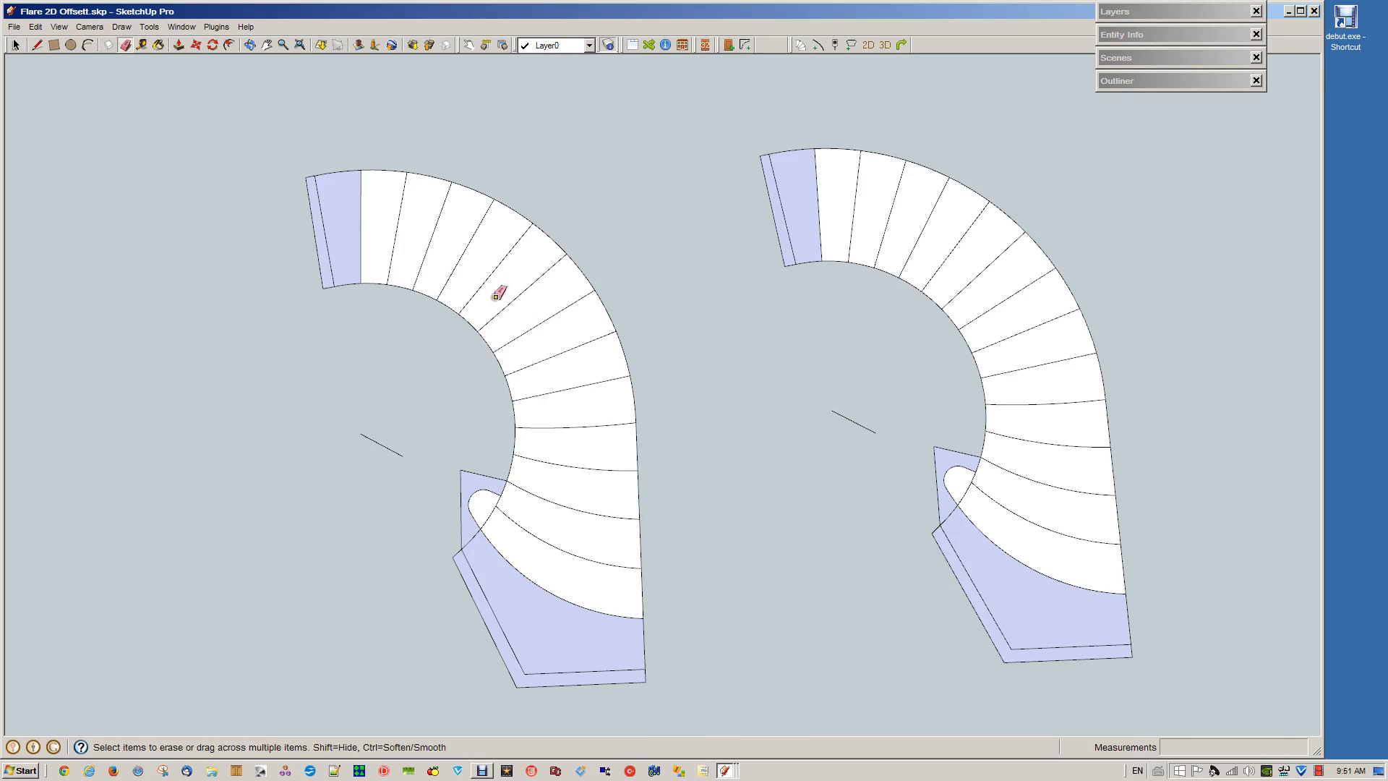
{"action": "mouse_move", "coordinate": [359, 217]}
{"action": "left_mouse_down"}
{"action": "mouse_move", "coordinate": [517, 266]}
{"action": "mouse_move", "coordinate": [547, 375]}
{"action": "mouse_move", "coordinate": [549, 498]}
{"action": "mouse_move", "coordinate": [519, 571]}
{"action": "left_mouse_up"}
{"action": "mouse_move", "coordinate": [488, 499]}
{"action": "left_mouse_down"}
{"action": "mouse_move", "coordinate": [492, 462]}
{"action": "mouse_move", "coordinate": [483, 494]}
{"action": "mouse_move", "coordinate": [465, 495]}
{"action": "mouse_move", "coordinate": [542, 600]}
{"action": "mouse_move", "coordinate": [573, 605]}
{"action": "left_mouse_up"}
{"action": "scroll", "coordinate": [501, 561], "scroll_direction": "up", "scroll_amount": 1}
{"action": "scroll", "coordinate": [499, 562], "scroll_direction": "up", "scroll_amount": 1}
{"action": "key", "text": "space"}
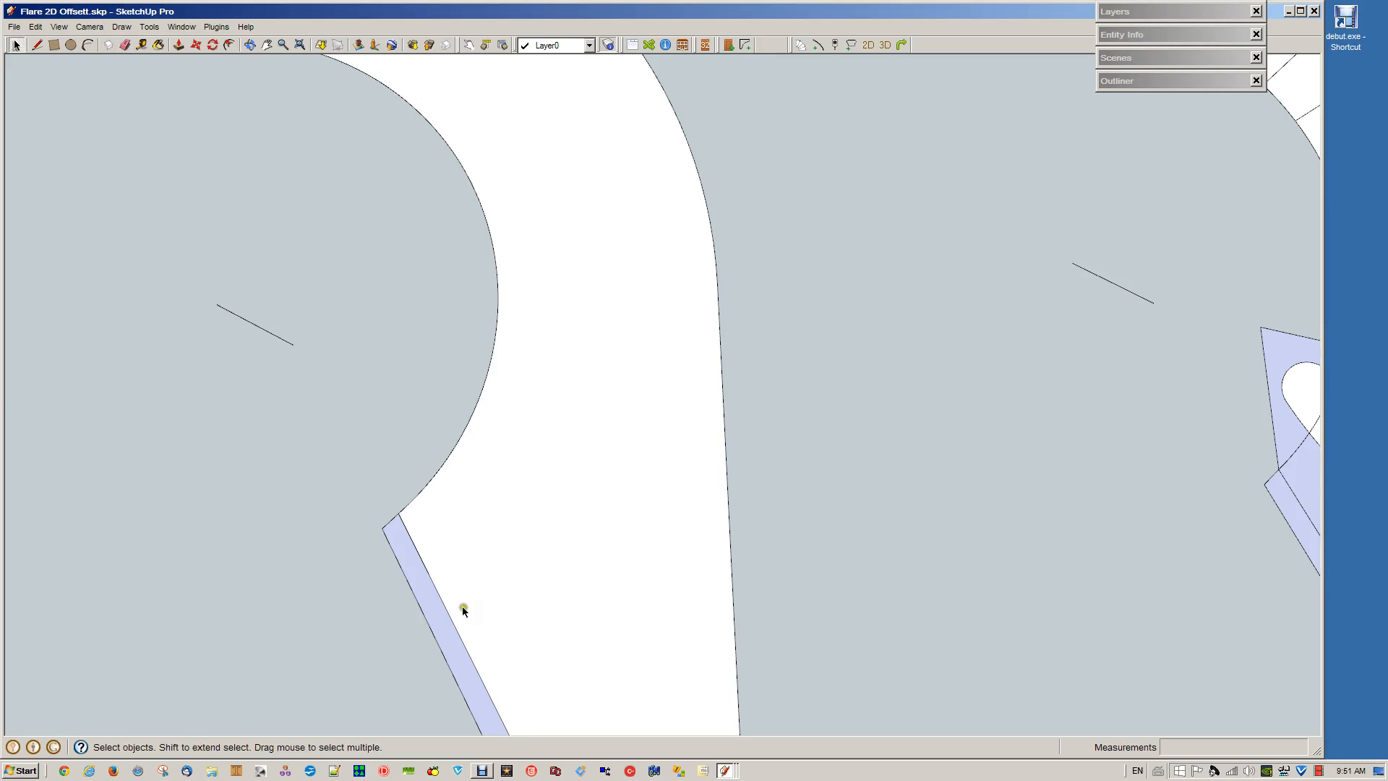
Delete the duplicate layout that still contains its tread lines
{"action": "scroll", "coordinate": [557, 518], "scroll_direction": "down", "scroll_amount": 3}
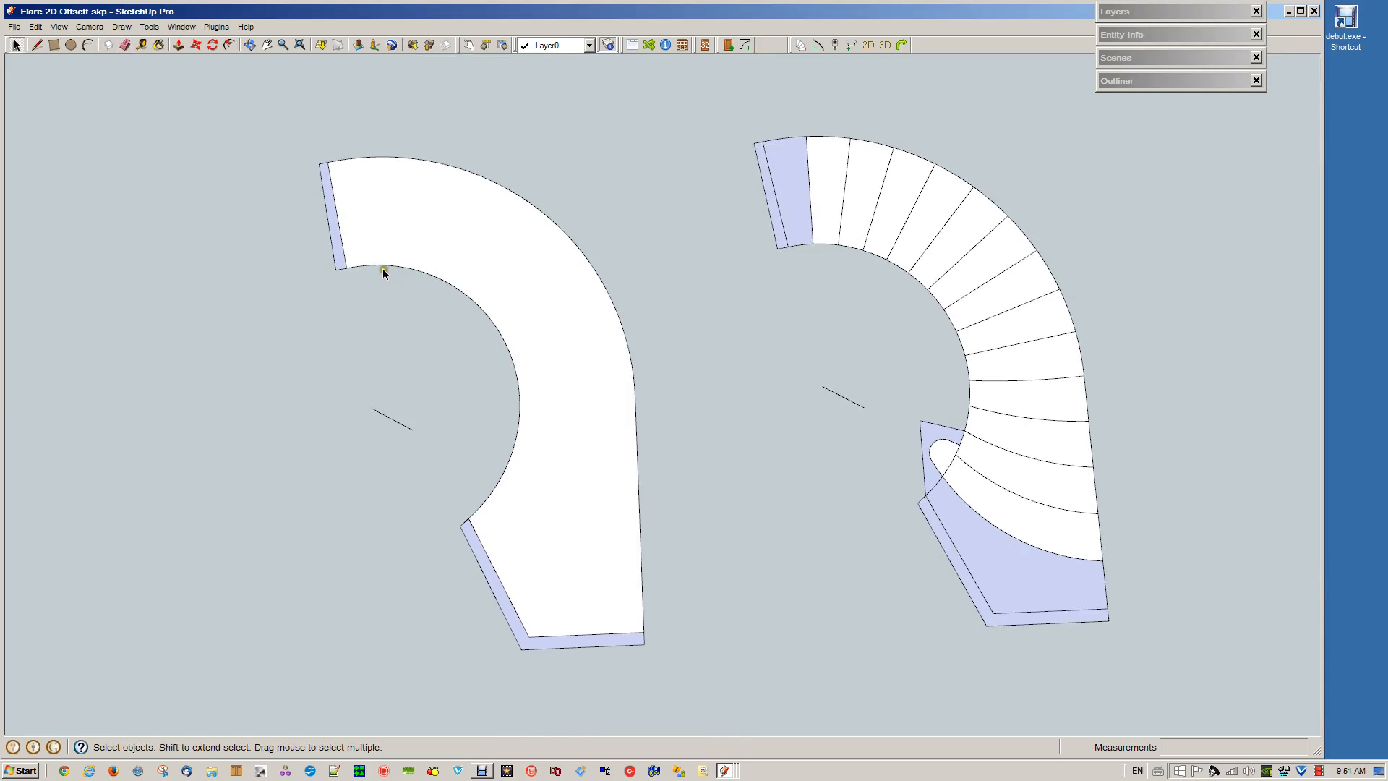
{"action": "left_click_drag", "start_coordinate": [729, 108], "coordinate": [1189, 687]}
{"action": "key", "text": "Delete"}
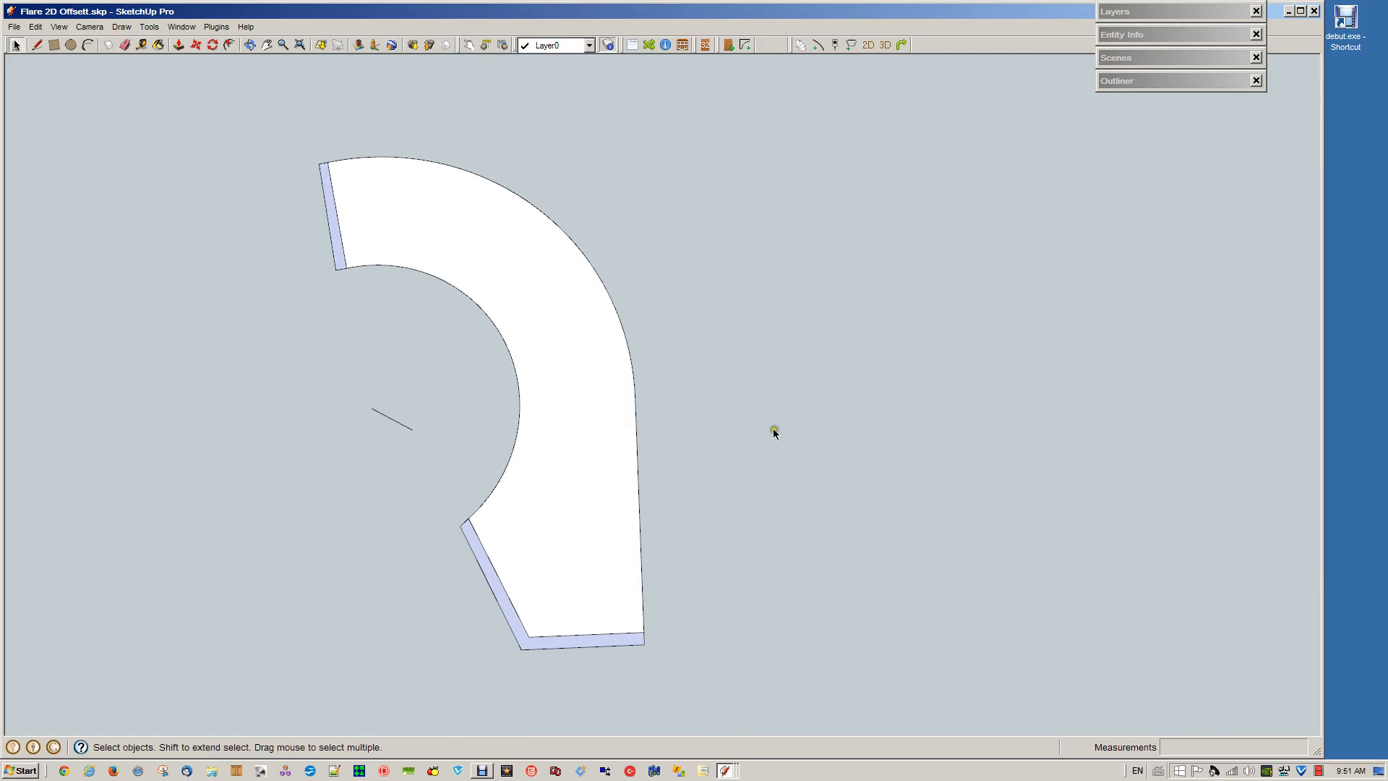
Copy the cleaned stair outline with its end strips and paste the duplicate beside it
{"action": "left_click_drag", "start_coordinate": [229, 124], "coordinate": [719, 697]}
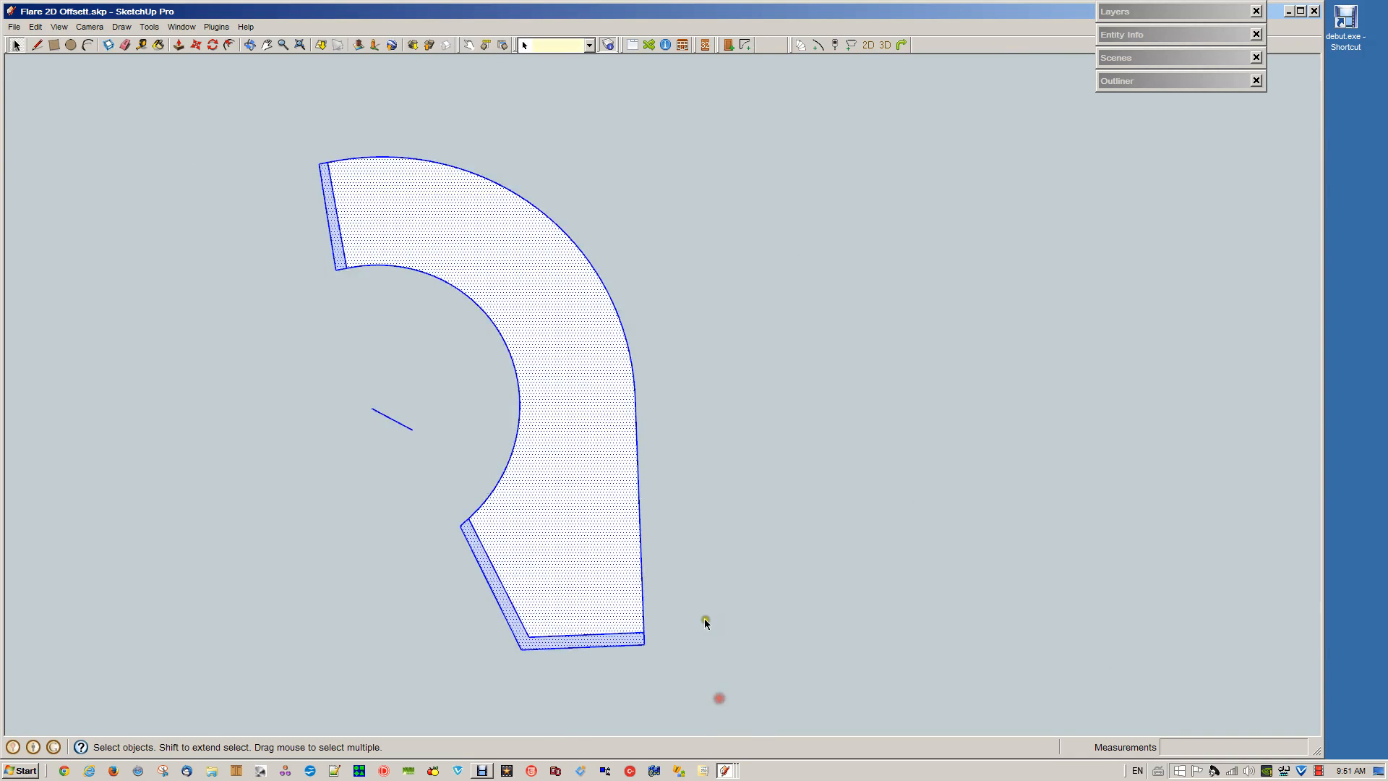
{"action": "key", "text": "ctrl+c"}
{"action": "key", "text": "ctrl+v"}
{"action": "left_click", "coordinate": [794, 659]}
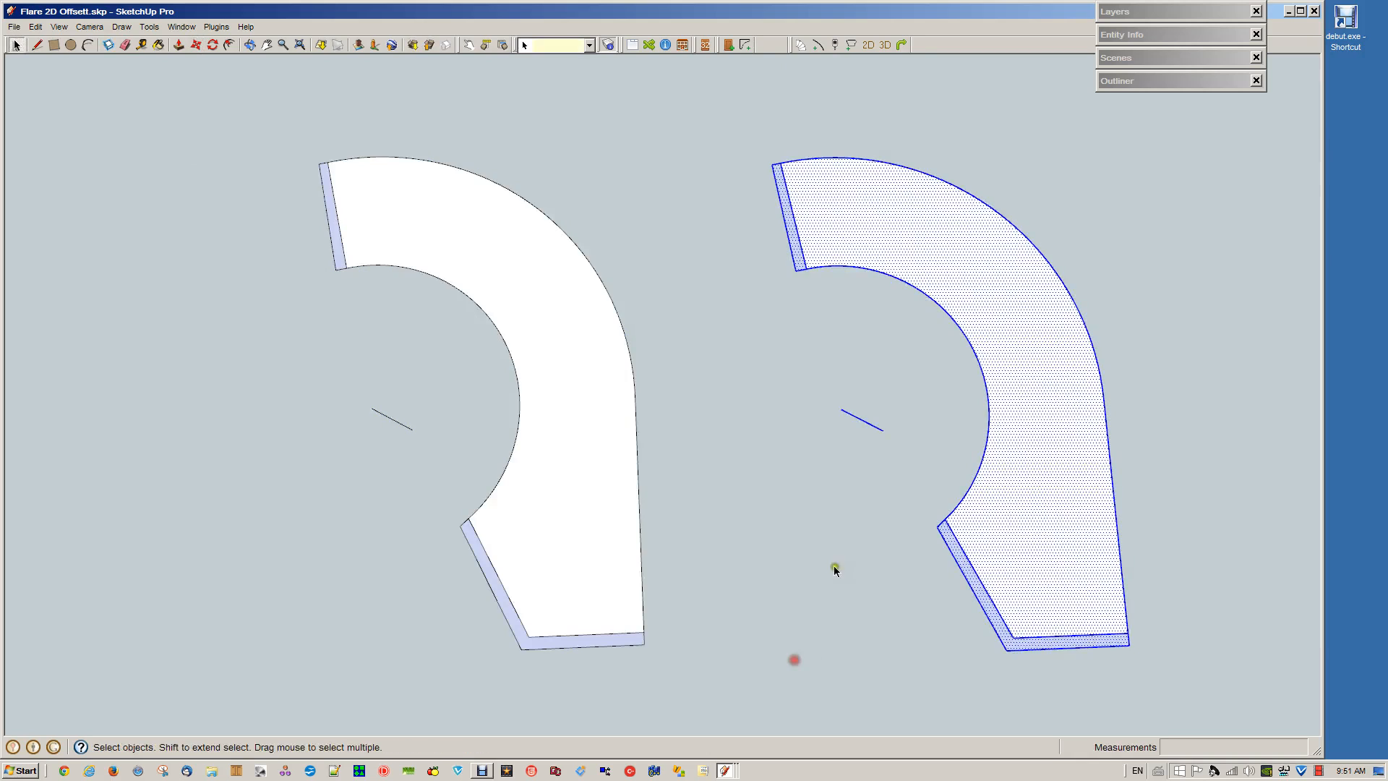
{"action": "left_click", "coordinate": [830, 329]}
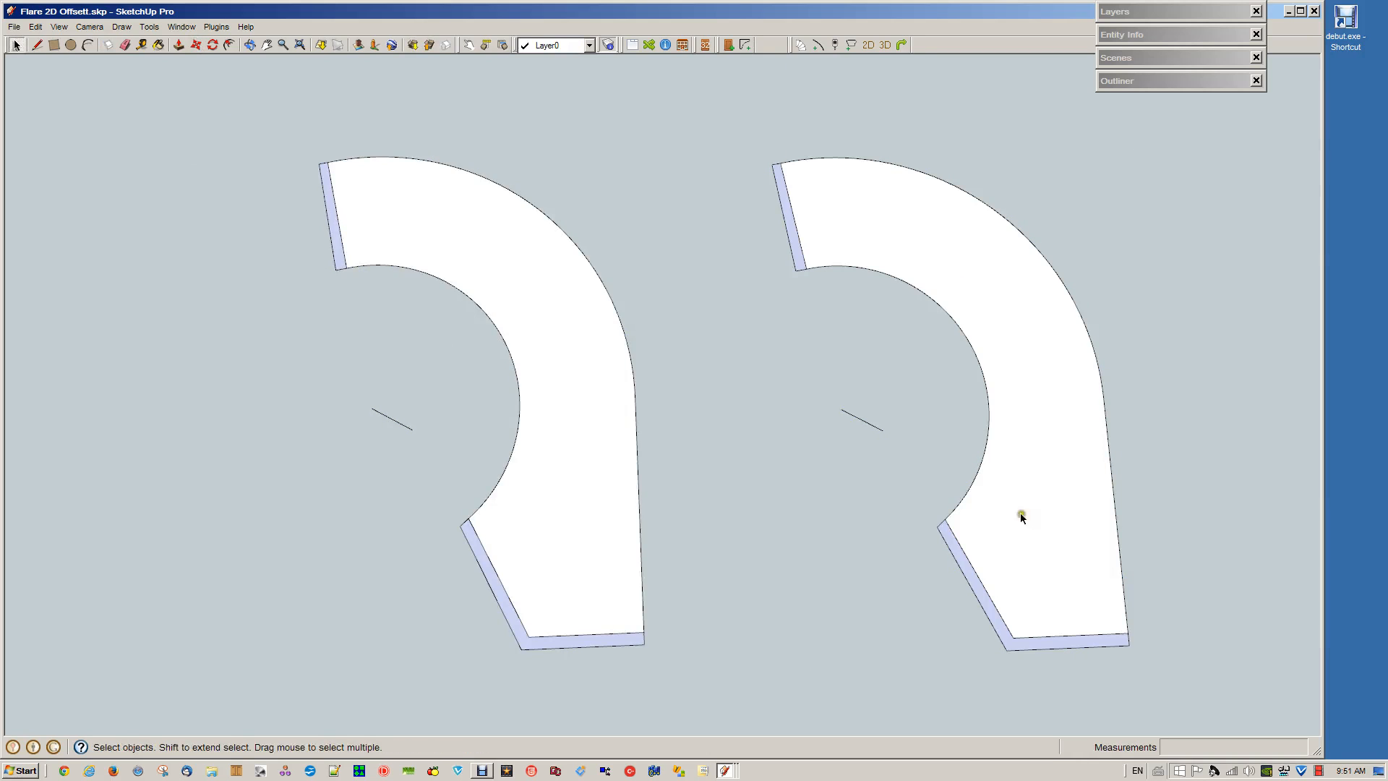
Delete the inner dividing lines and short end edges of both end strips on the duplicate outline, leaving its two curves and lower outer lines
{"action": "left_click", "coordinate": [1128, 641]}
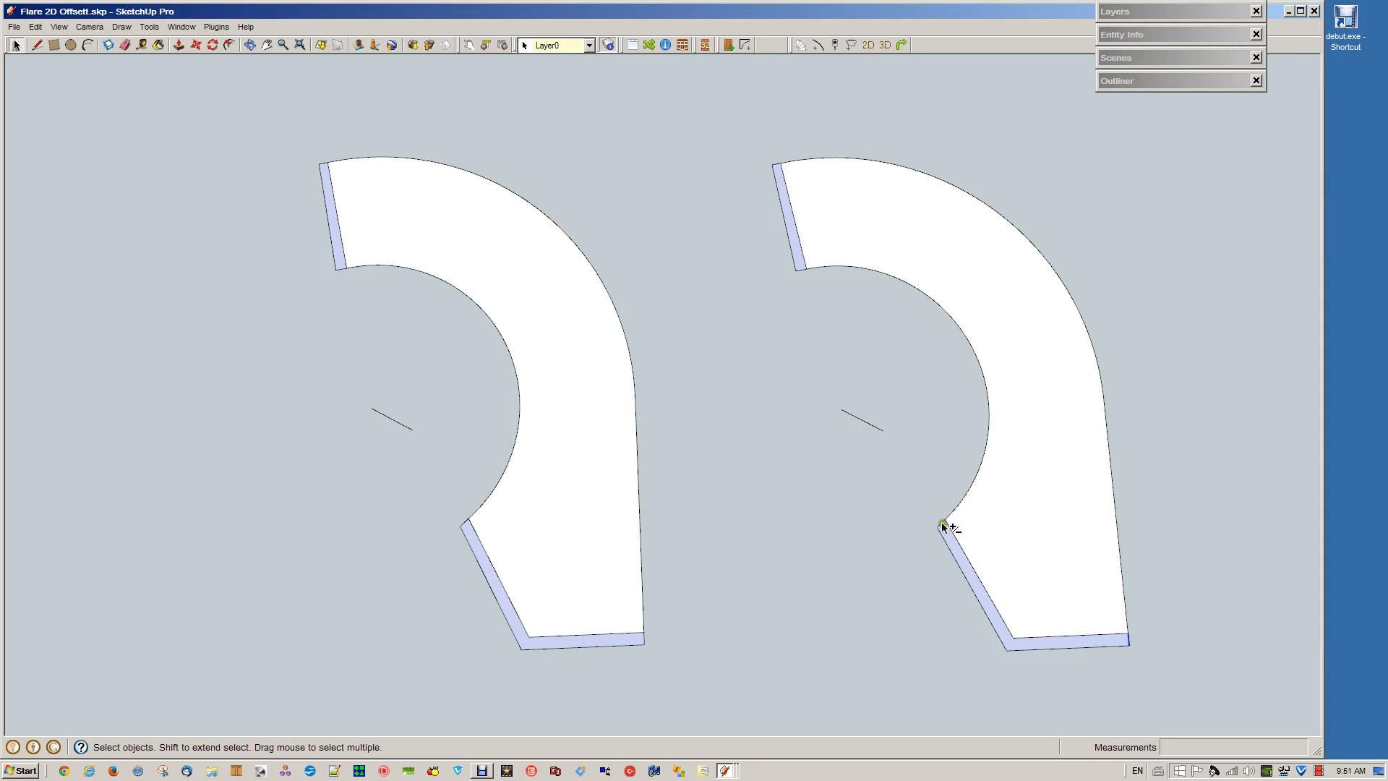
{"action": "left_click", "coordinate": [963, 539], "text": "shift"}
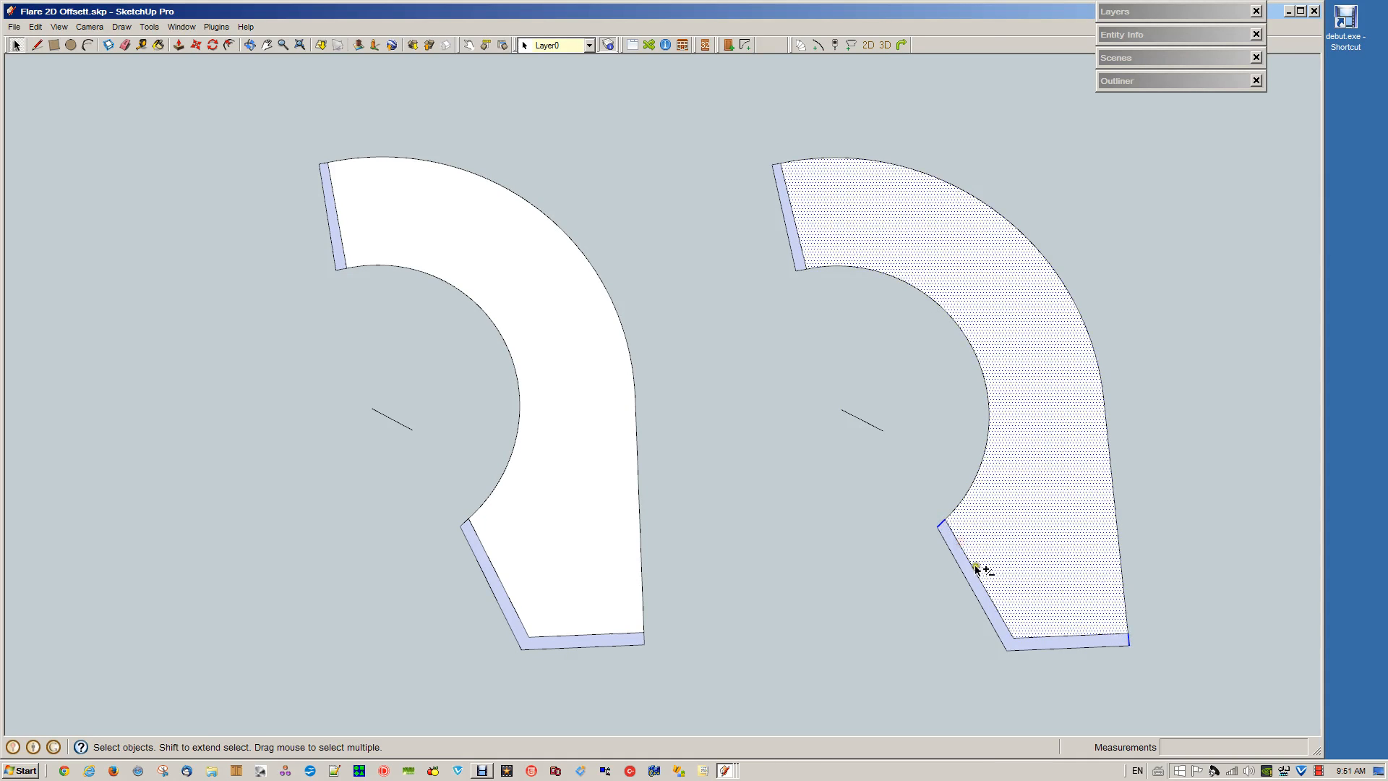
{"action": "left_click", "coordinate": [977, 570], "text": "shift"}
{"action": "left_click", "coordinate": [995, 550], "text": "shift"}
{"action": "left_click", "coordinate": [1041, 636], "text": "shift"}
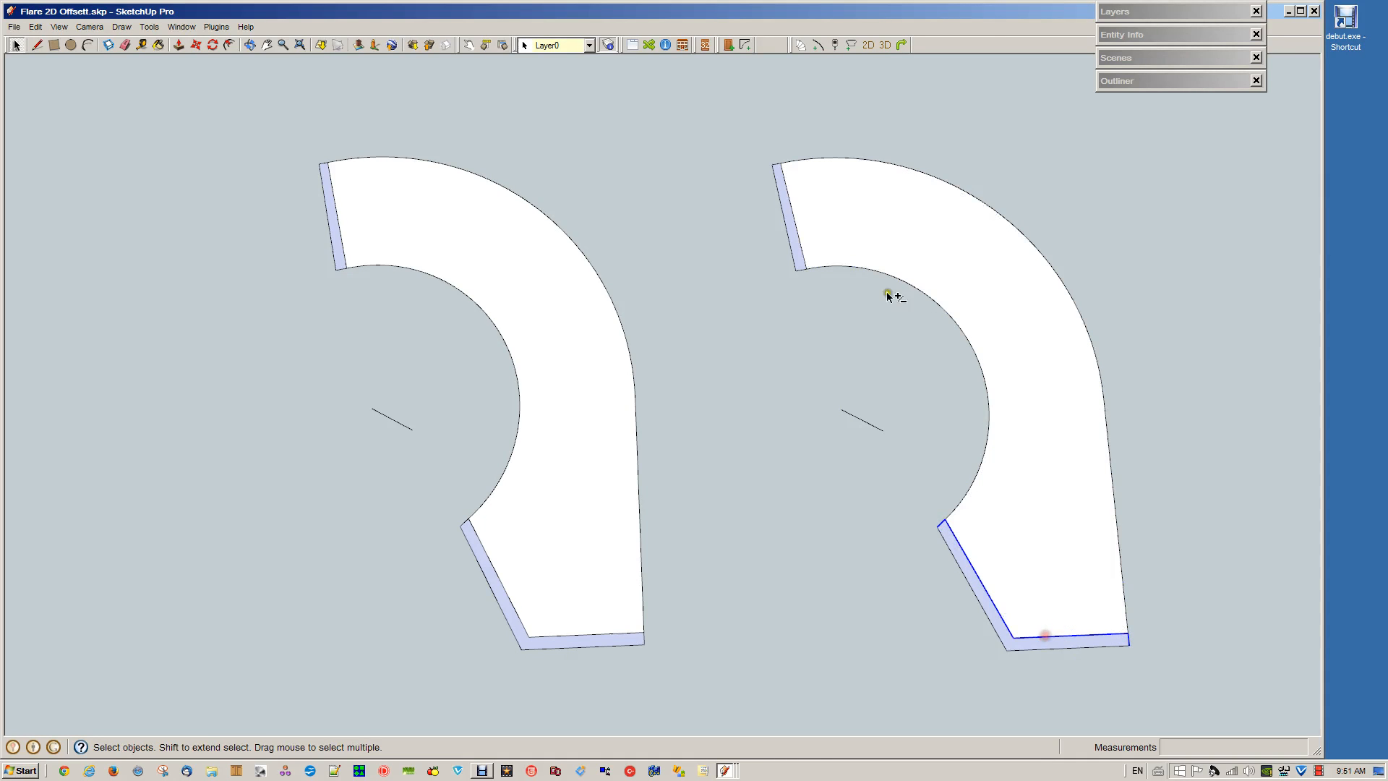
{"action": "left_click", "coordinate": [787, 214], "text": "shift"}
{"action": "left_click", "coordinate": [778, 165], "text": "shift"}
{"action": "left_click", "coordinate": [774, 165], "text": "shift"}
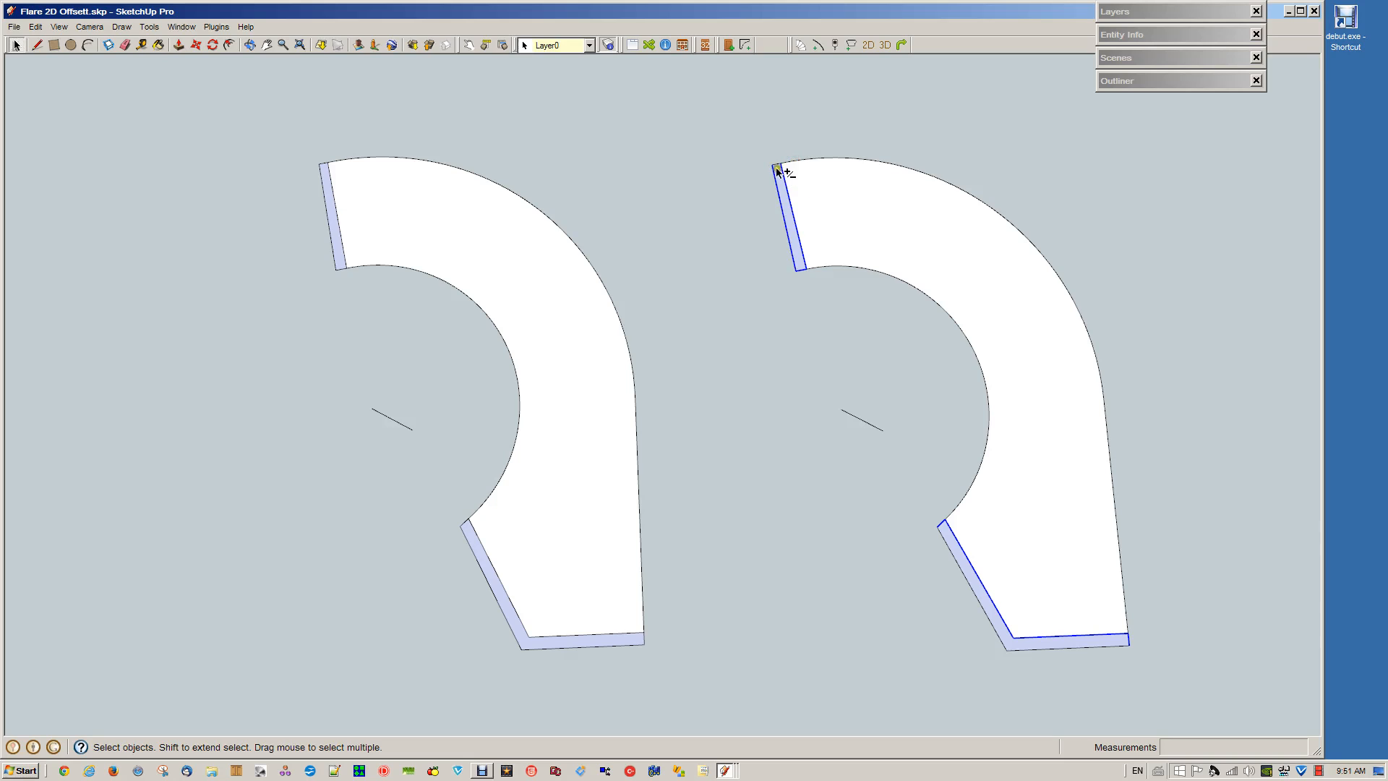
{"action": "key", "text": "Delete"}
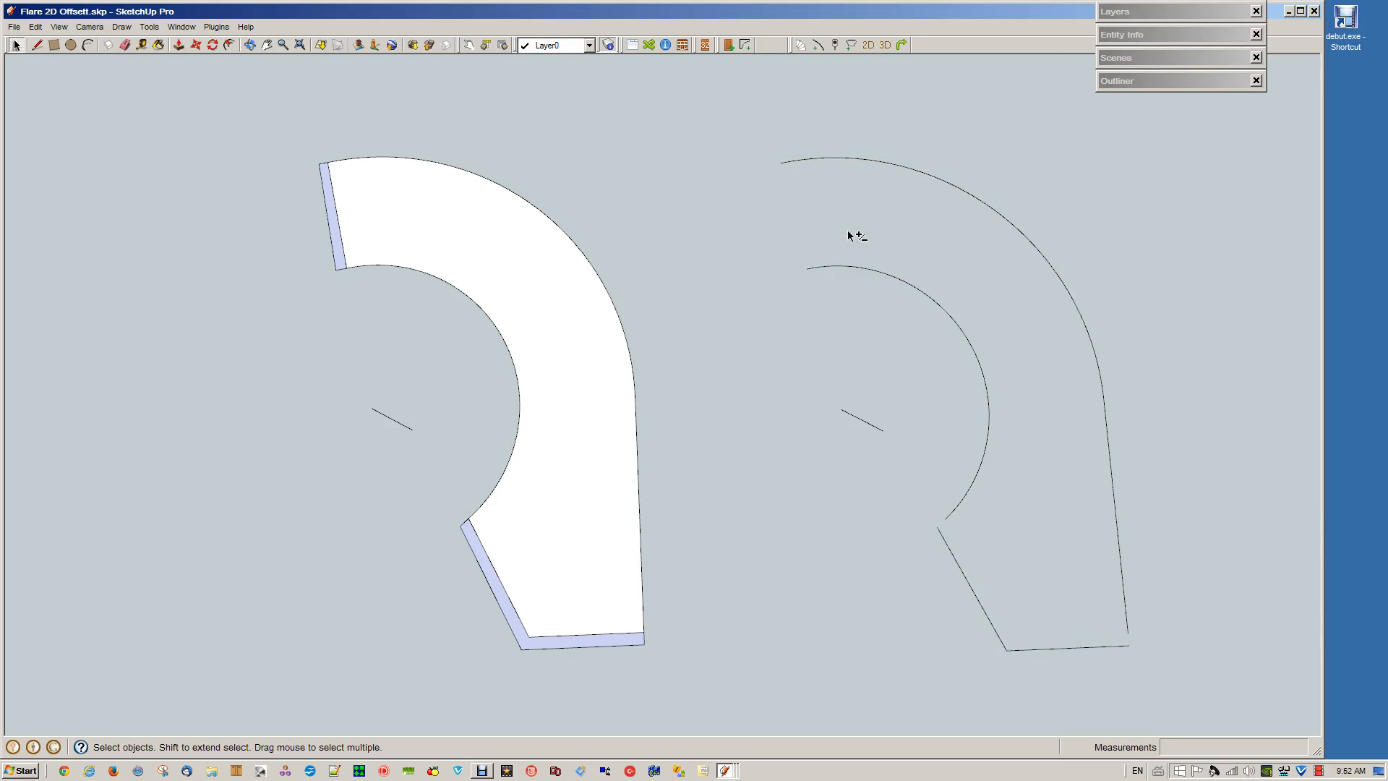
Join the edges of the duplicate's inner curve and of its outer curve with GKWare Glue Edges
{"action": "left_click", "coordinate": [953, 510]}
{"action": "left_click", "coordinate": [953, 510], "text": "shift"}
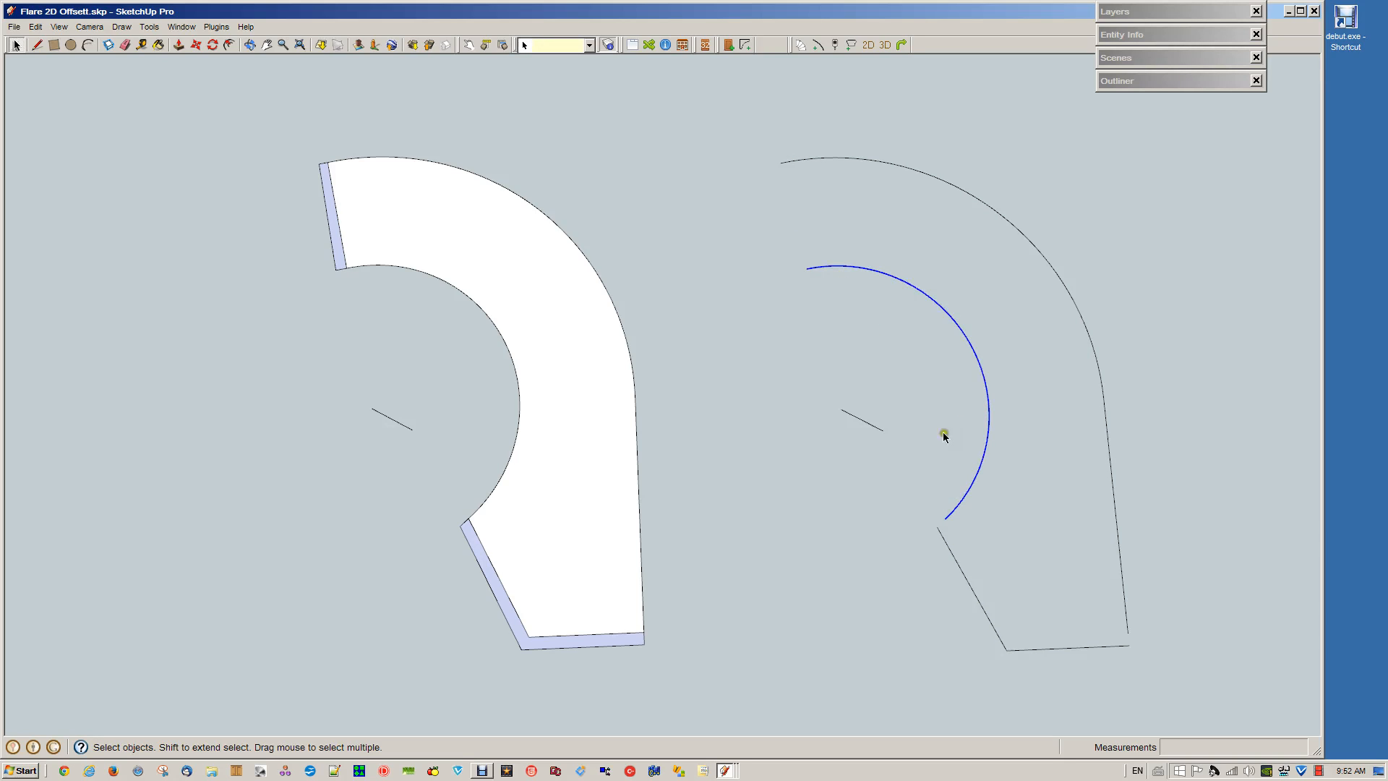
{"action": "left_click", "coordinate": [834, 45]}
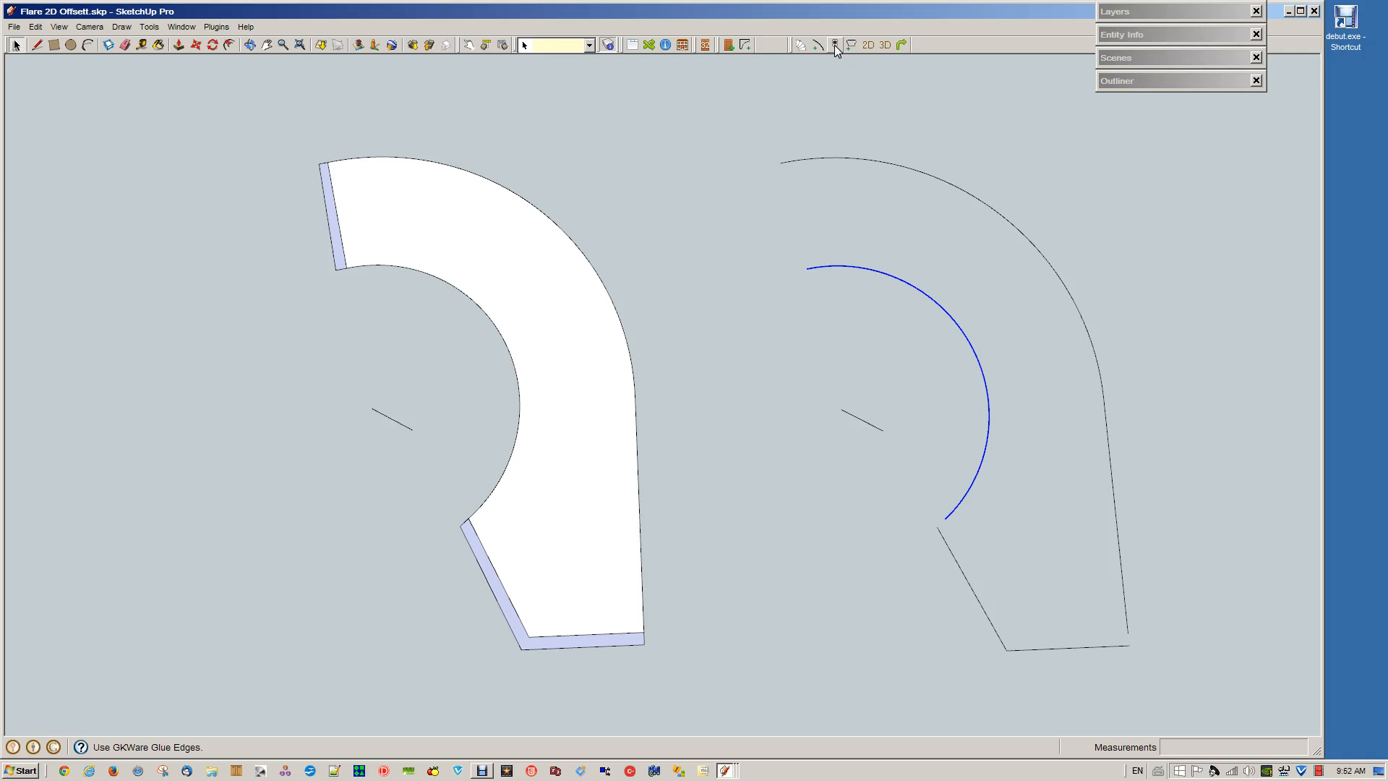
{"action": "left_click", "coordinate": [727, 418]}
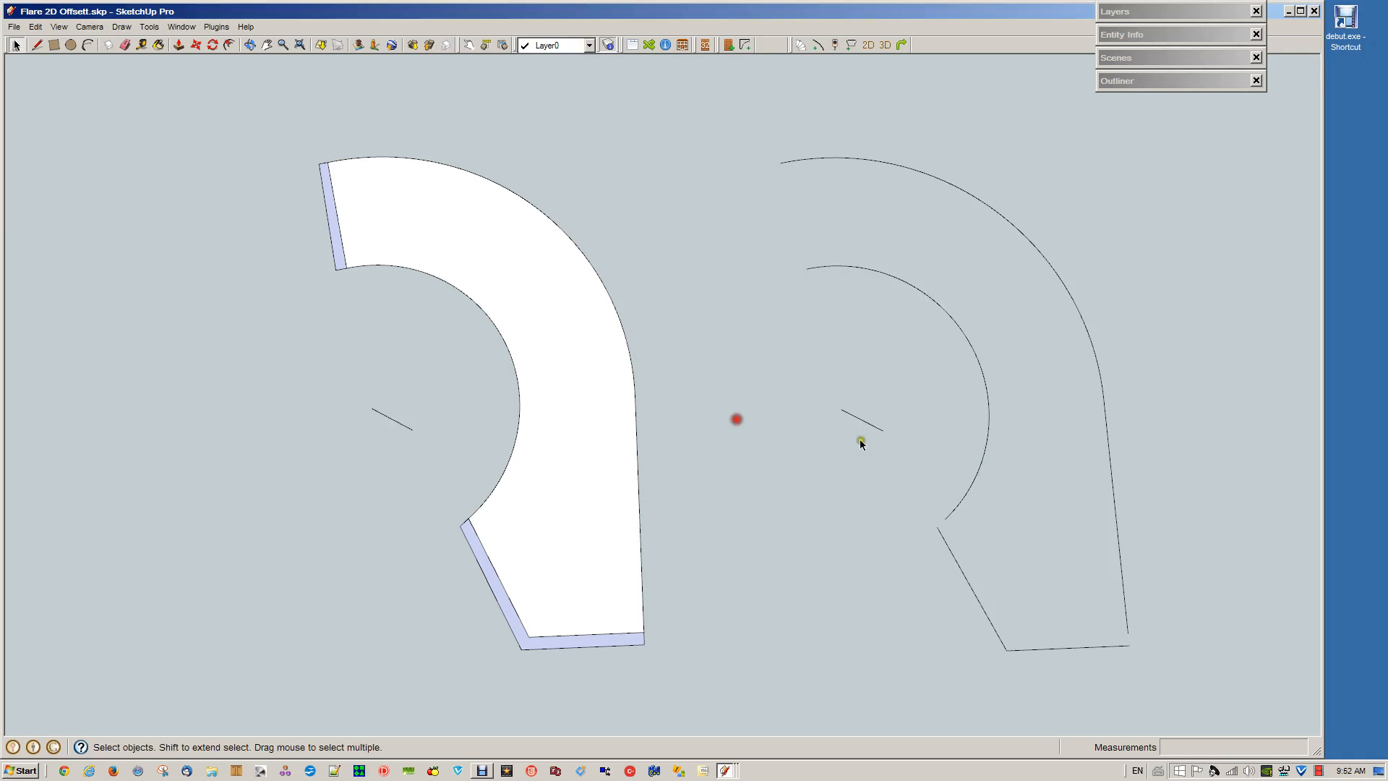
{"action": "right_click", "coordinate": [1113, 492]}
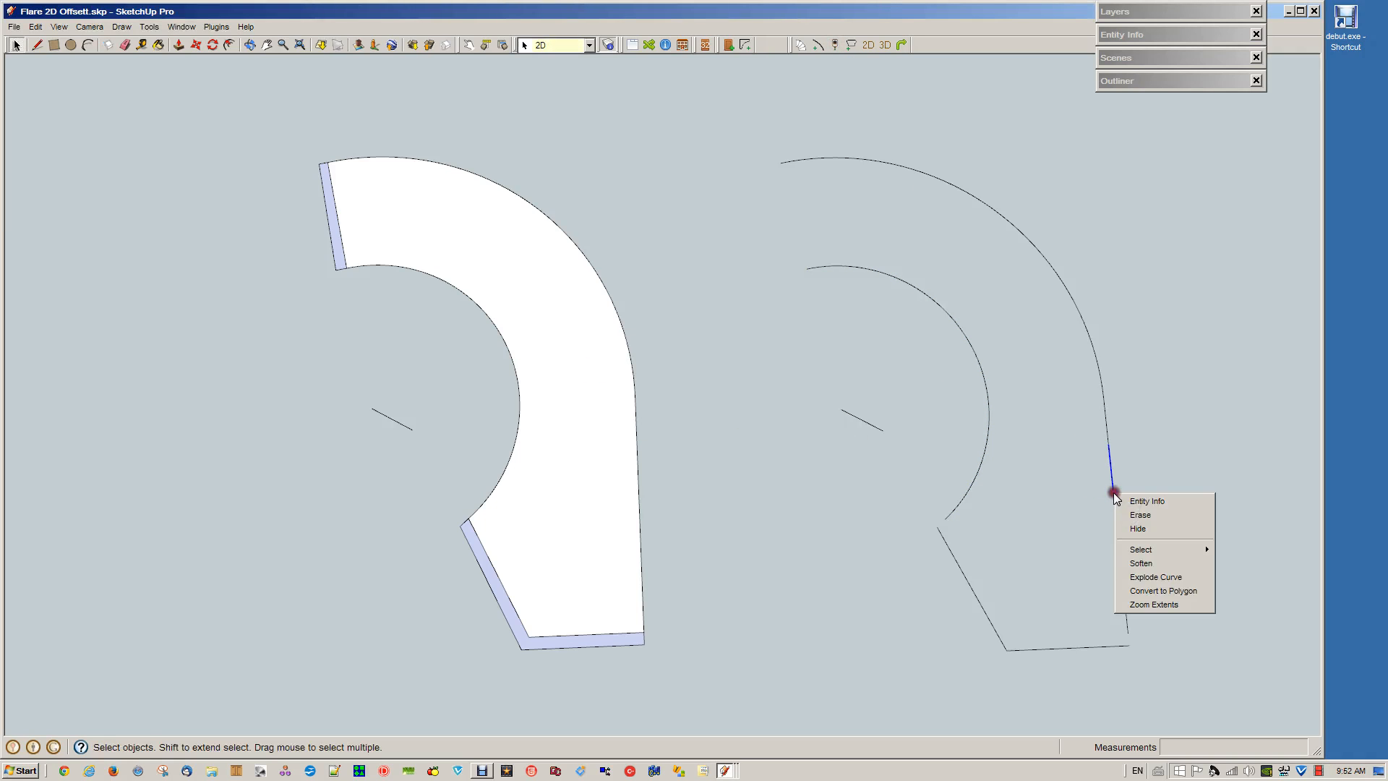
{"action": "left_click", "coordinate": [1112, 485]}
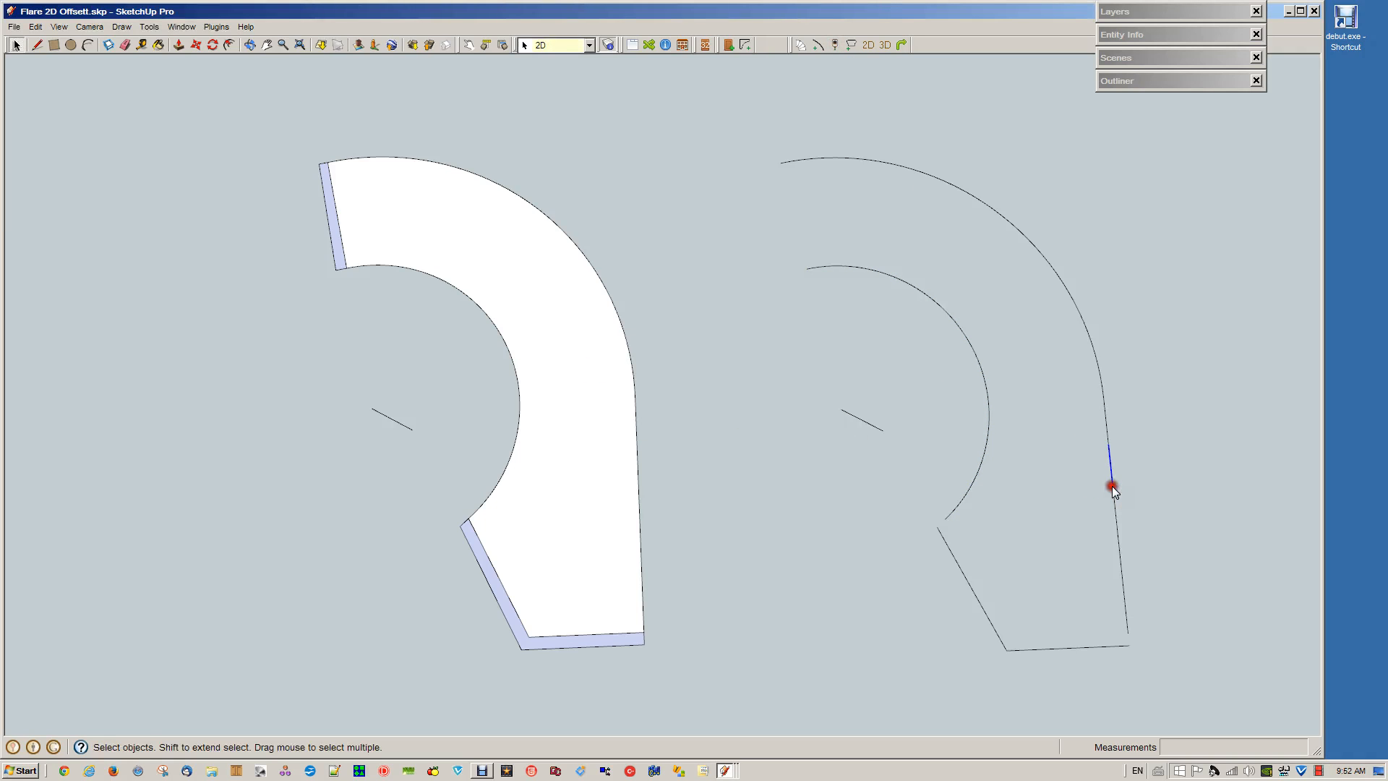
{"action": "left_click", "coordinate": [835, 45]}
{"action": "left_click", "coordinate": [730, 418]}
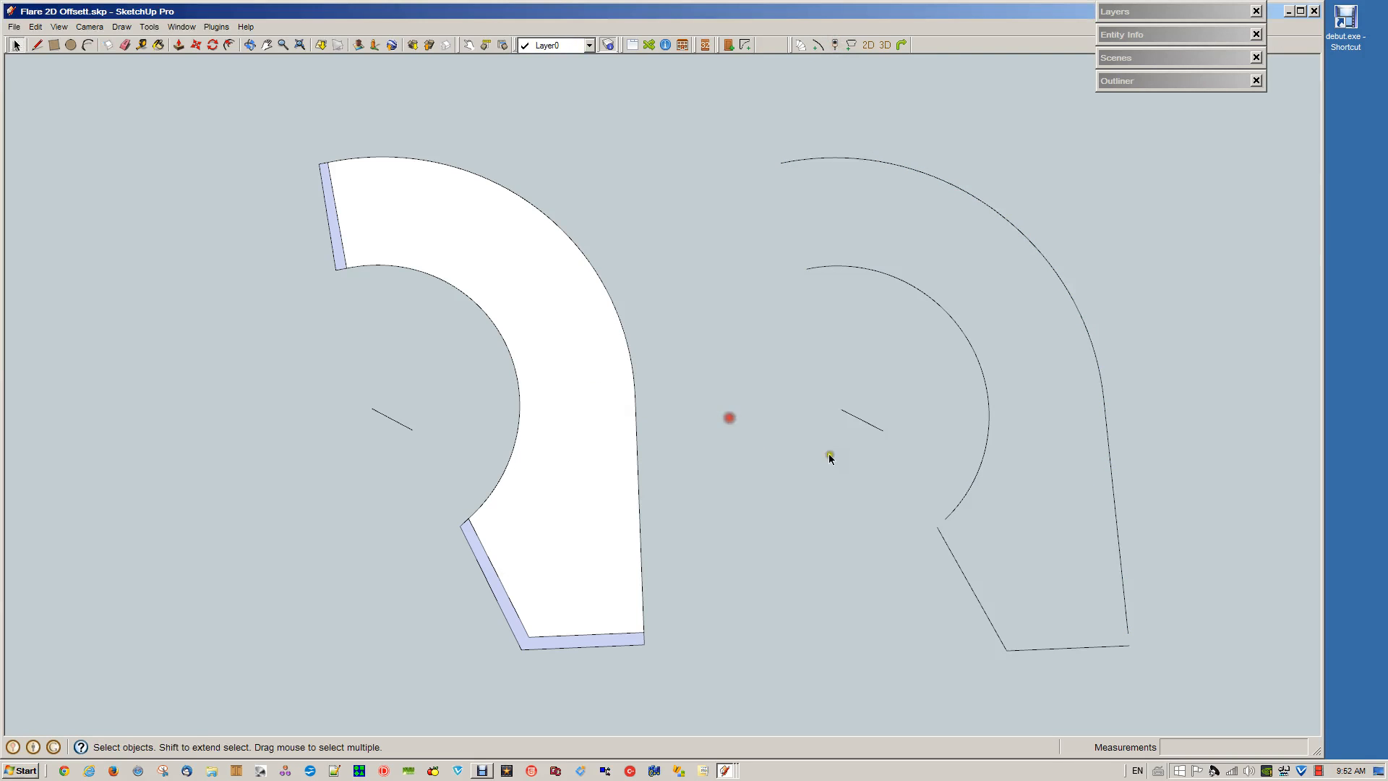
Delete the original layout's outer and inner curves with their end segments, keeping only the two end strips and the centre line
{"action": "left_click", "coordinate": [639, 536]}
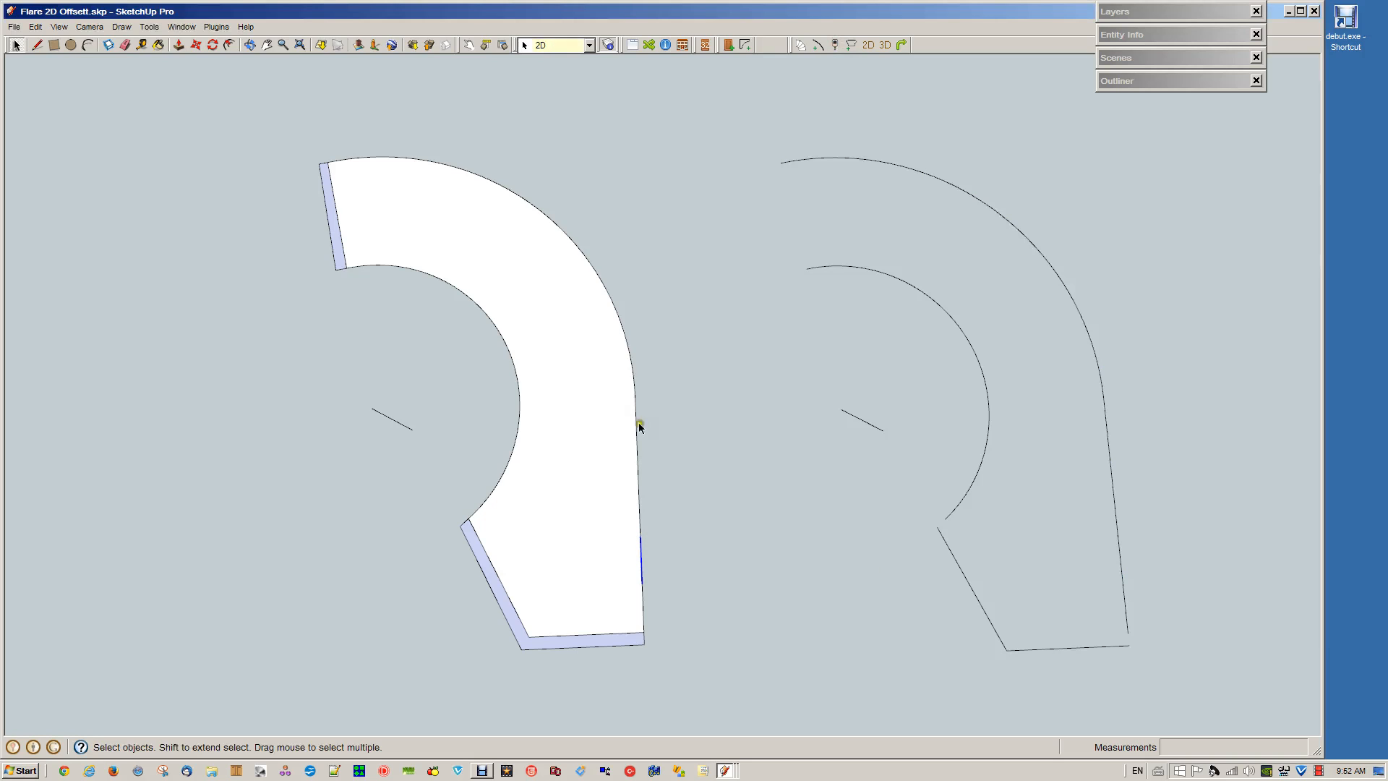
{"action": "left_click", "coordinate": [341, 158]}
{"action": "left_click", "coordinate": [641, 618], "text": "shift"}
{"action": "key", "text": "Delete"}
{"action": "left_click", "coordinate": [356, 267], "text": "shift"}
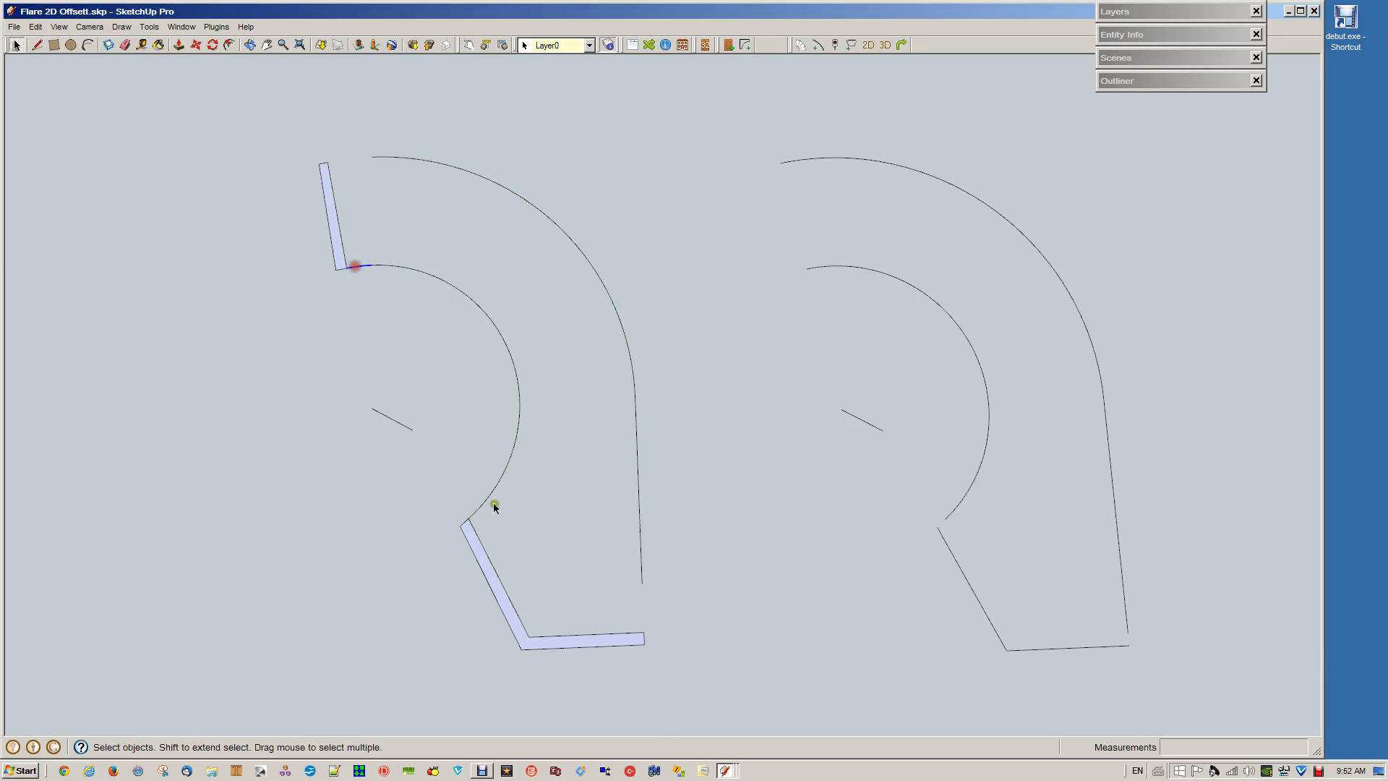
{"action": "left_click", "coordinate": [479, 512], "text": "shift"}
{"action": "key", "text": "Delete"}
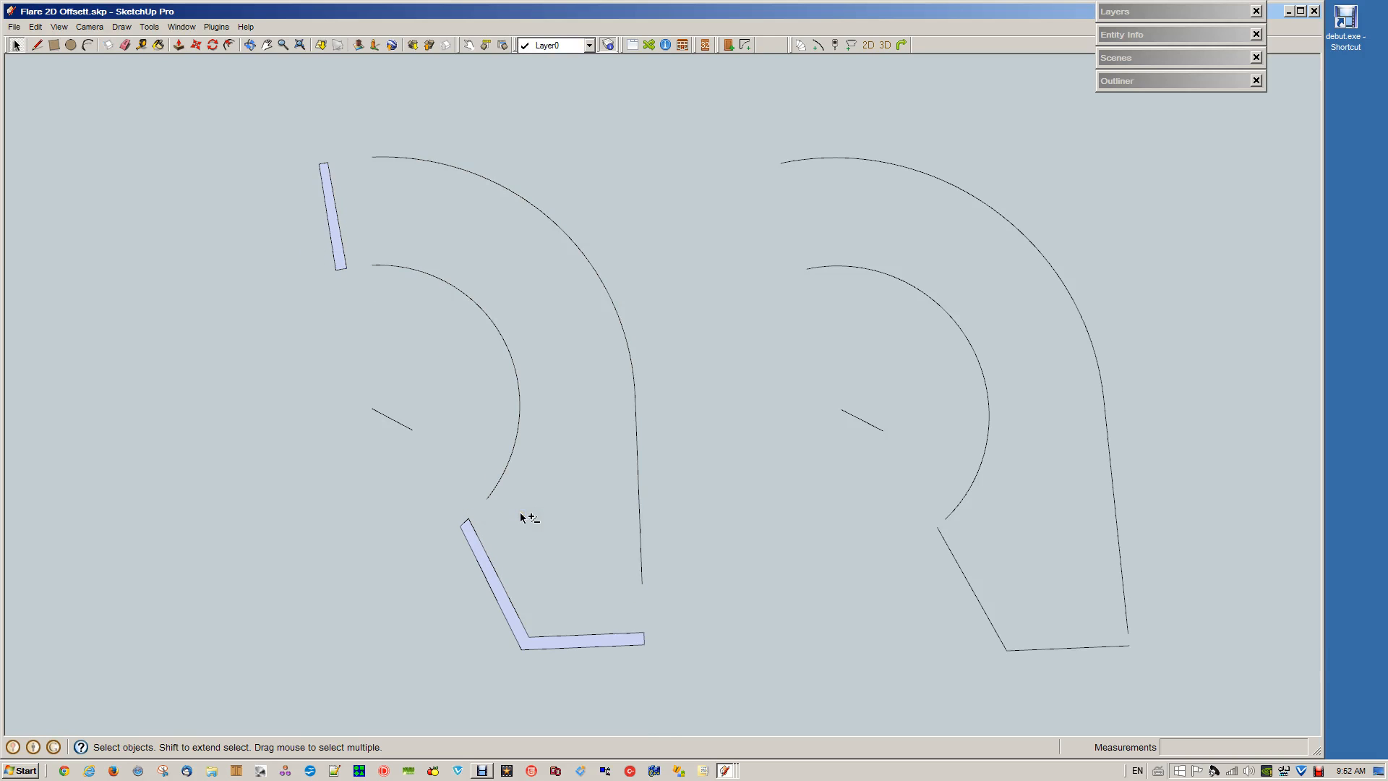
{"action": "left_click", "coordinate": [623, 323]}
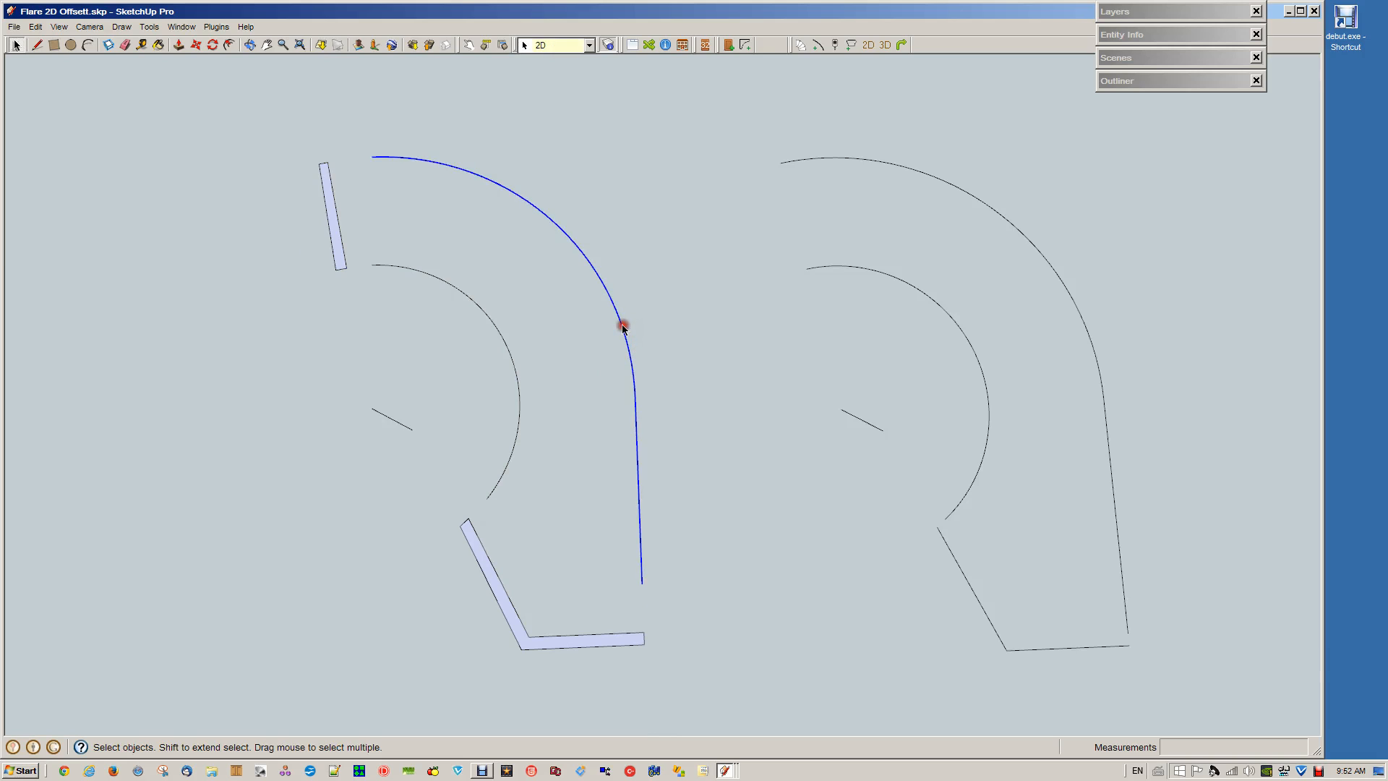
{"action": "key", "text": "Delete"}
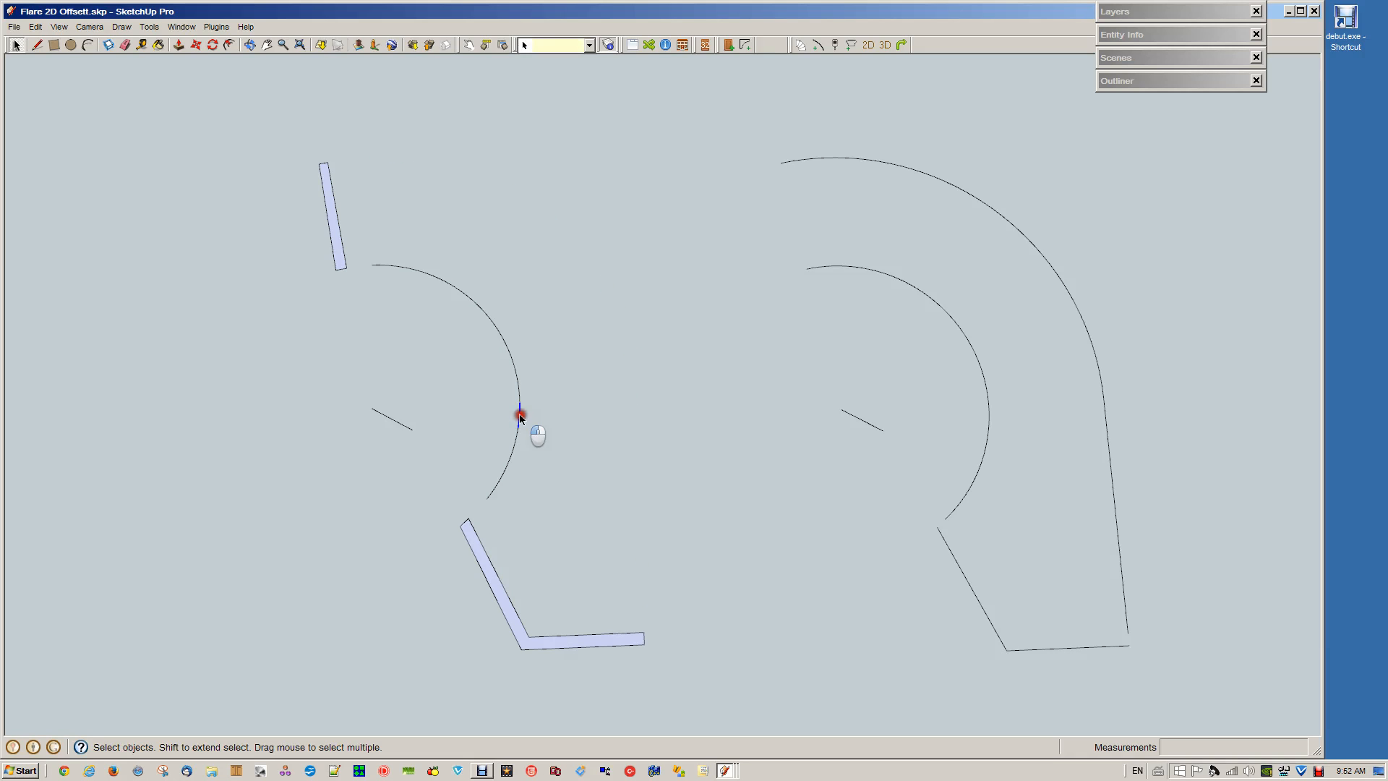
{"action": "left_click", "coordinate": [520, 414]}
{"action": "key", "text": "Delete"}
Move the duplicate's joined curves and lower outer lines onto the original end strips, aligning the centre line endpoints, and check each curve's selection
{"action": "left_click_drag", "start_coordinate": [718, 122], "coordinate": [1207, 707]}
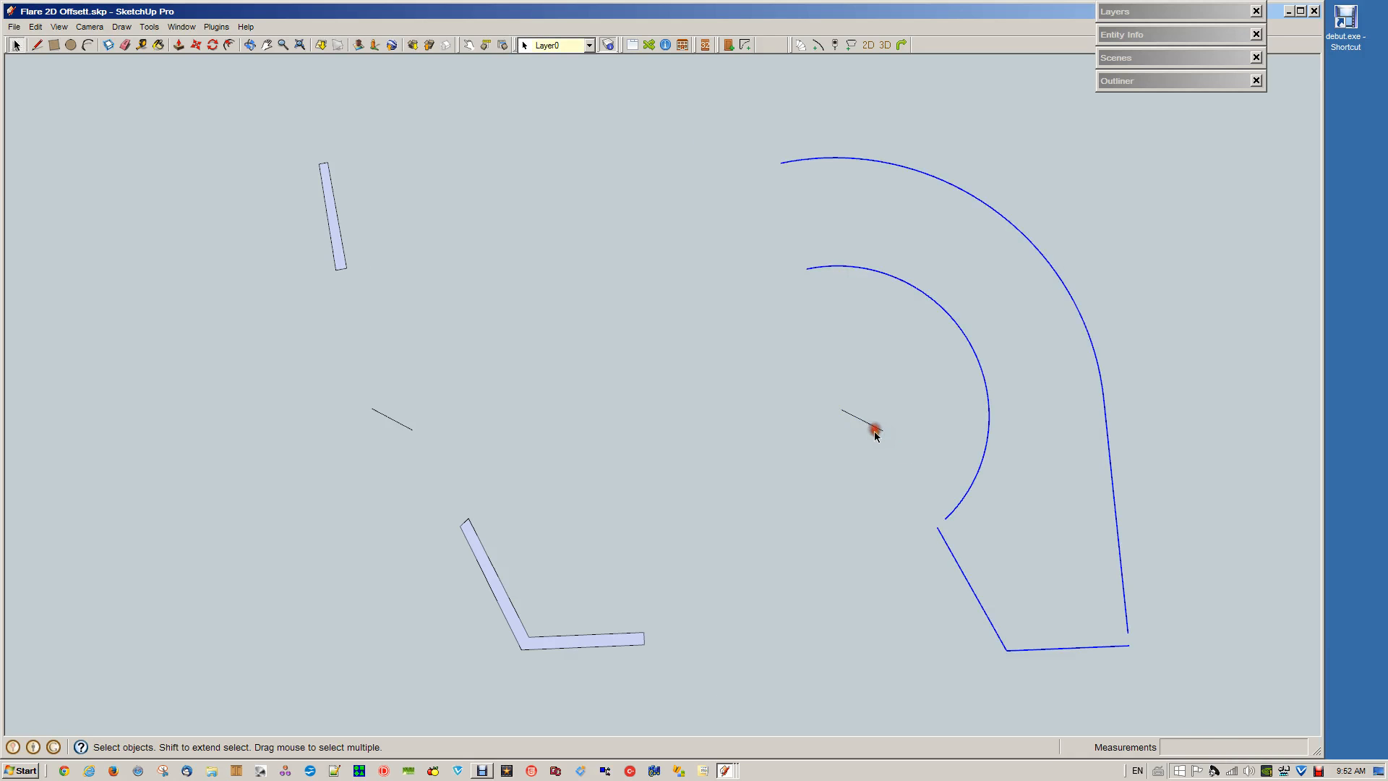
{"action": "key", "text": "m"}
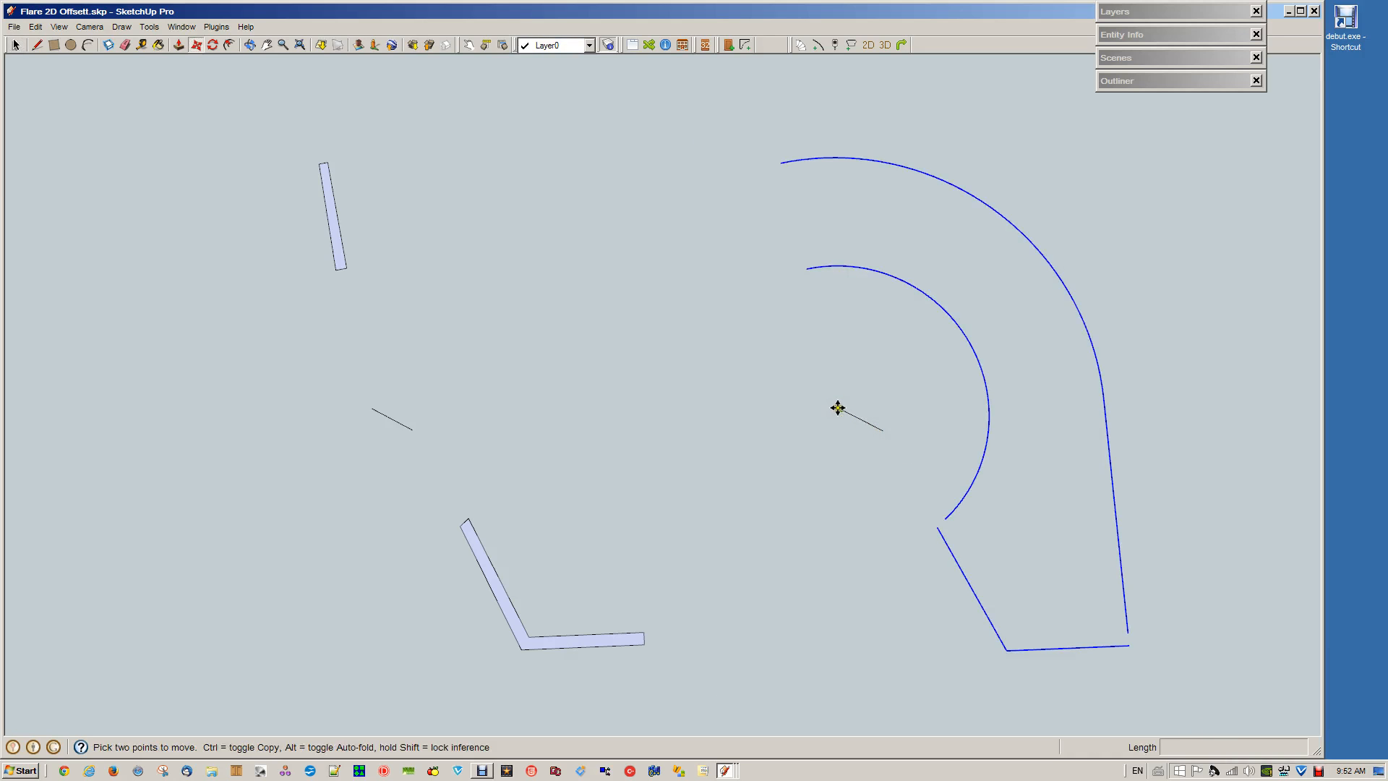
{"action": "left_click", "coordinate": [839, 410]}
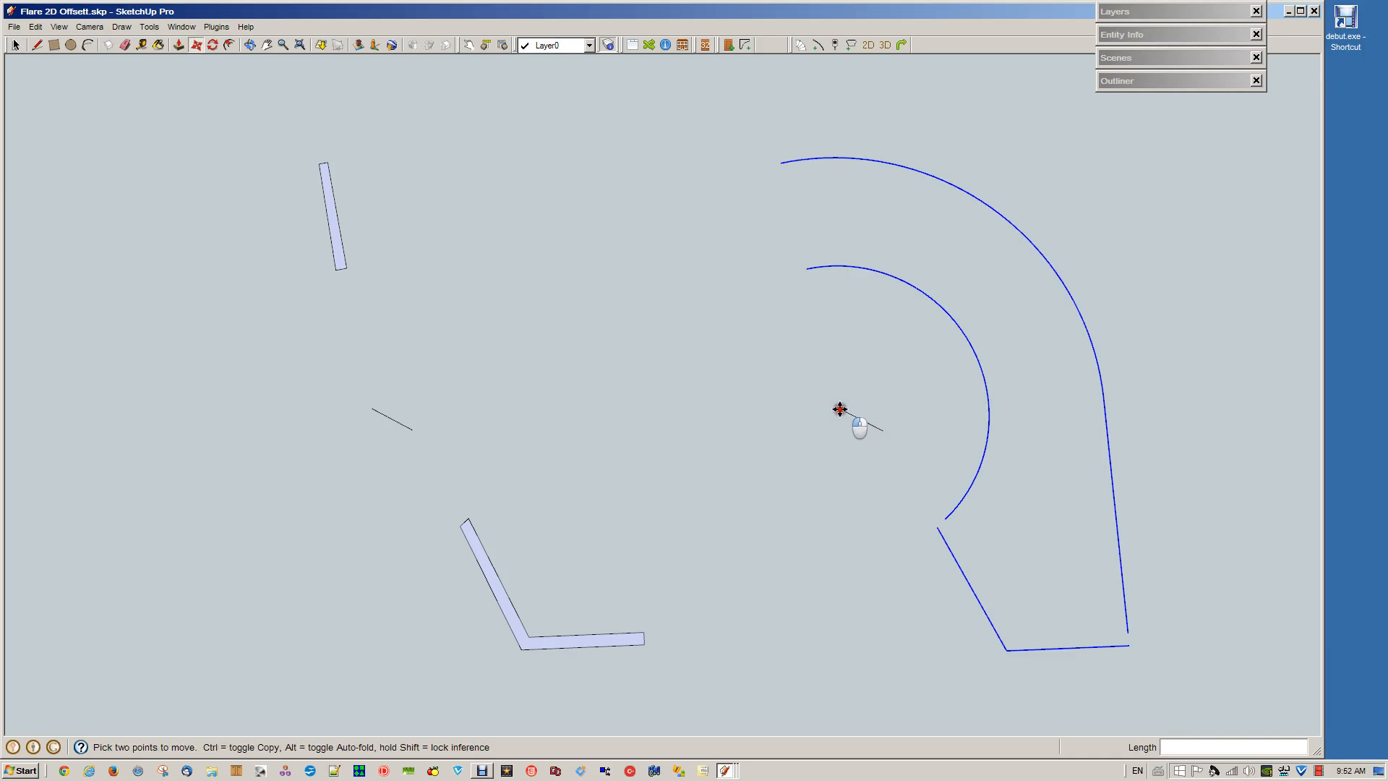
{"action": "left_click", "coordinate": [372, 408]}
{"action": "key", "text": "space"}
{"action": "left_click", "coordinate": [777, 572]}
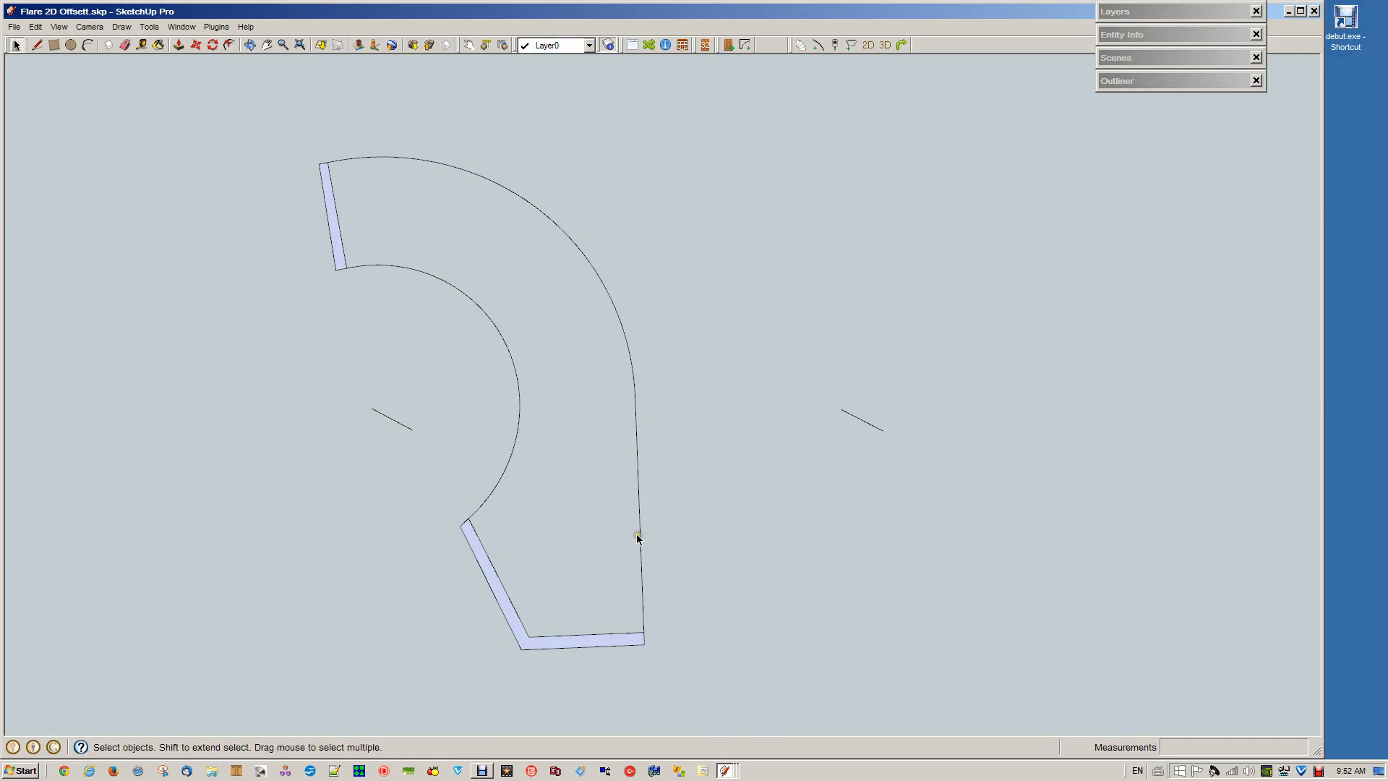
{"action": "left_click", "coordinate": [640, 541]}
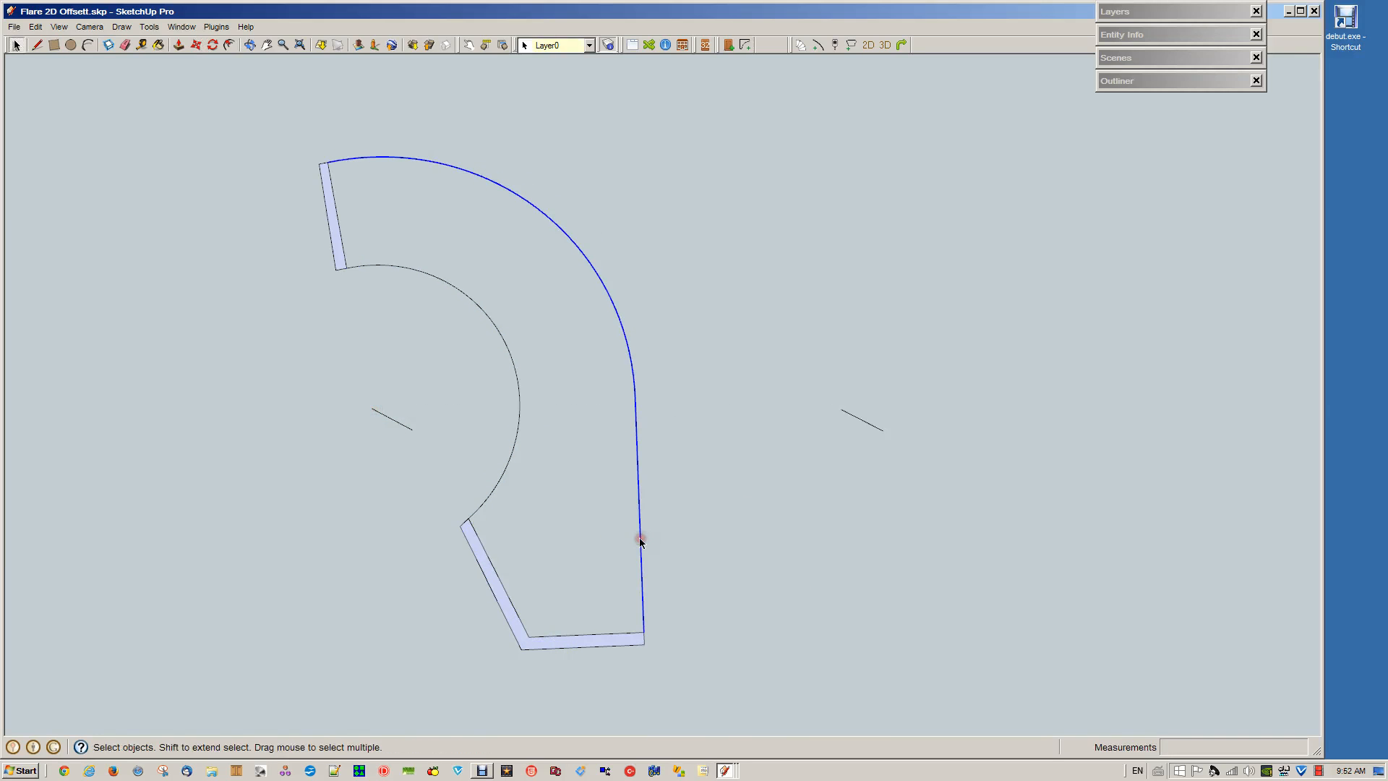
{"action": "left_click", "coordinate": [508, 464]}
{"action": "left_click", "coordinate": [792, 632]}
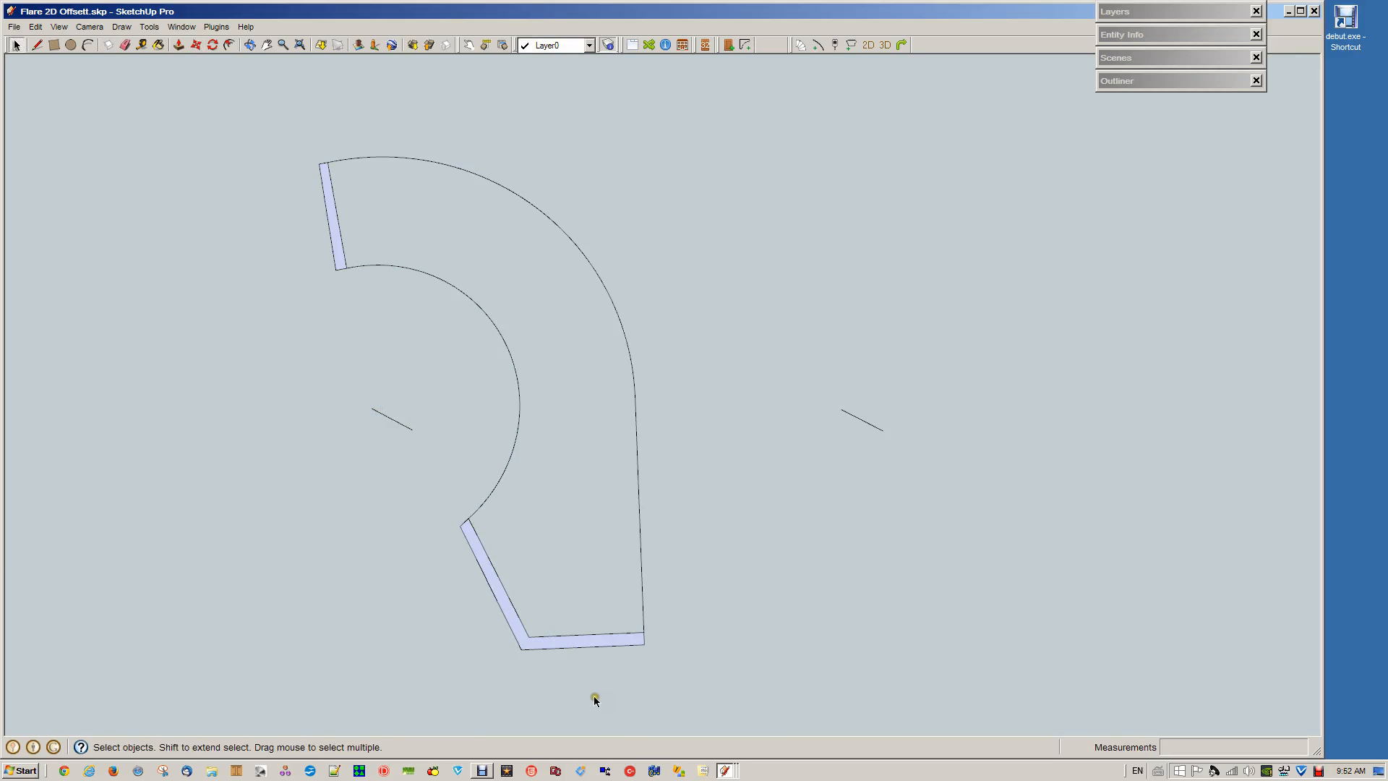
Redraw the inner edge of the lower end strip to form a face between the curves, and delete the duplicate's leftover centre line
{"action": "key", "text": "l"}
{"action": "left_click", "coordinate": [528, 636]}
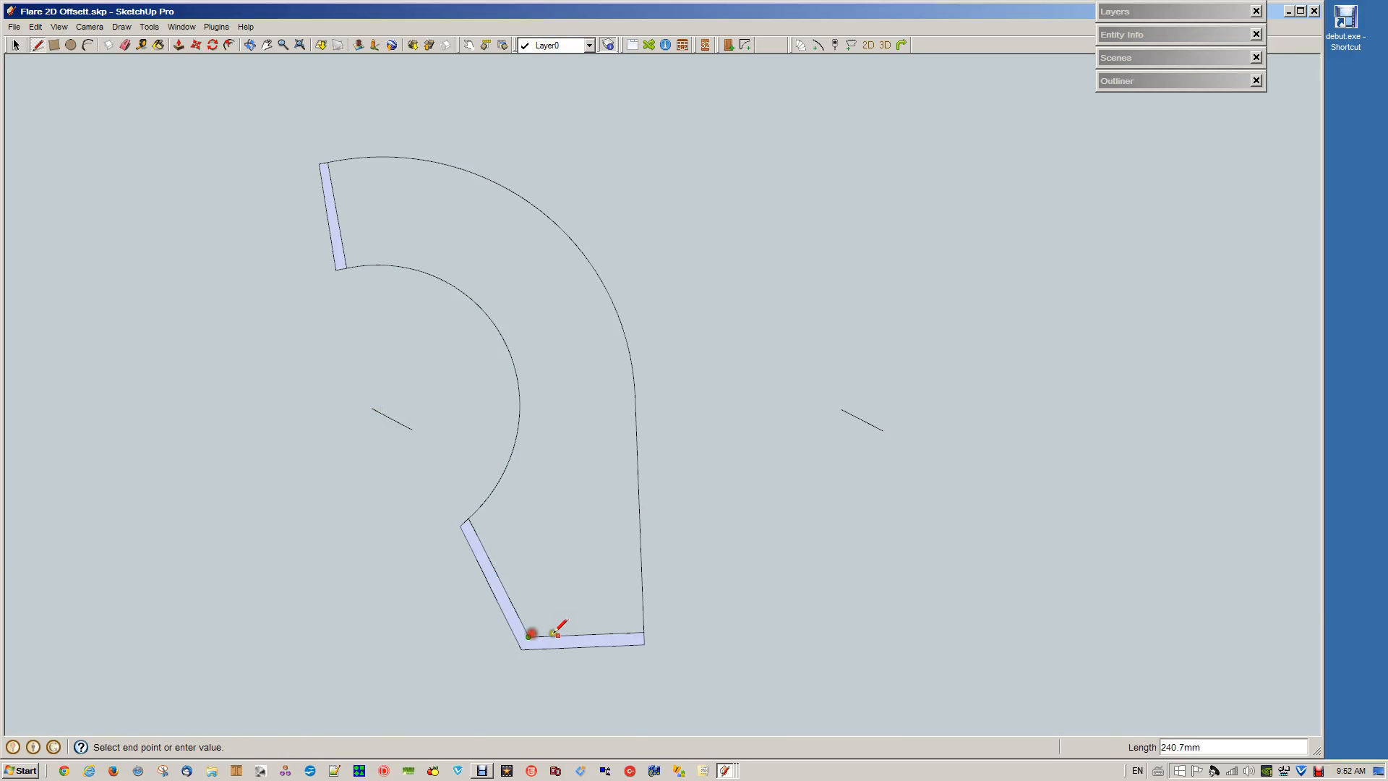
{"action": "left_click", "coordinate": [643, 632]}
{"action": "key", "text": "space"}
{"action": "left_click_drag", "start_coordinate": [824, 364], "coordinate": [918, 497]}
{"action": "key", "text": "Delete"}
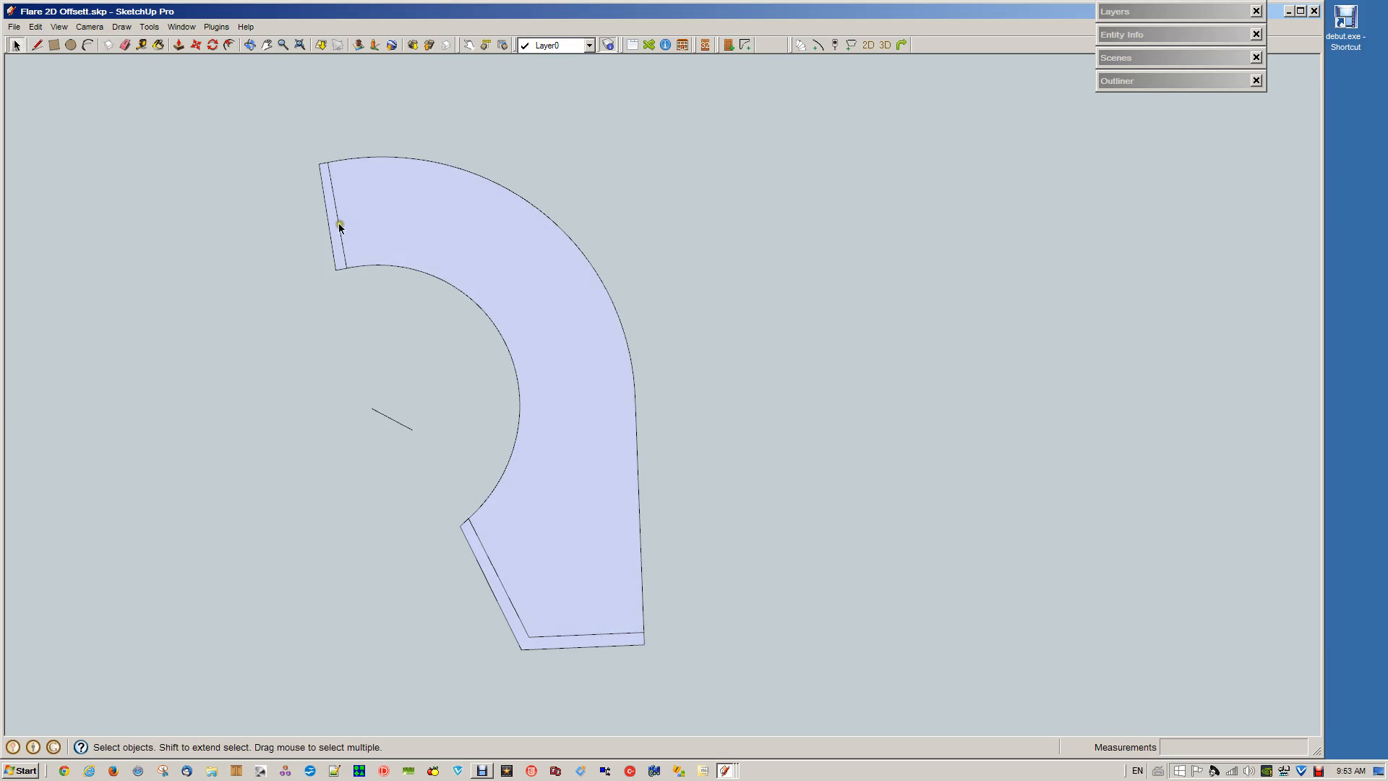
Erase the inner dividing lines of the lower and upper end strips to merge the outline into a single face
{"action": "left_click", "coordinate": [632, 635]}
{"action": "left_click", "coordinate": [641, 626]}
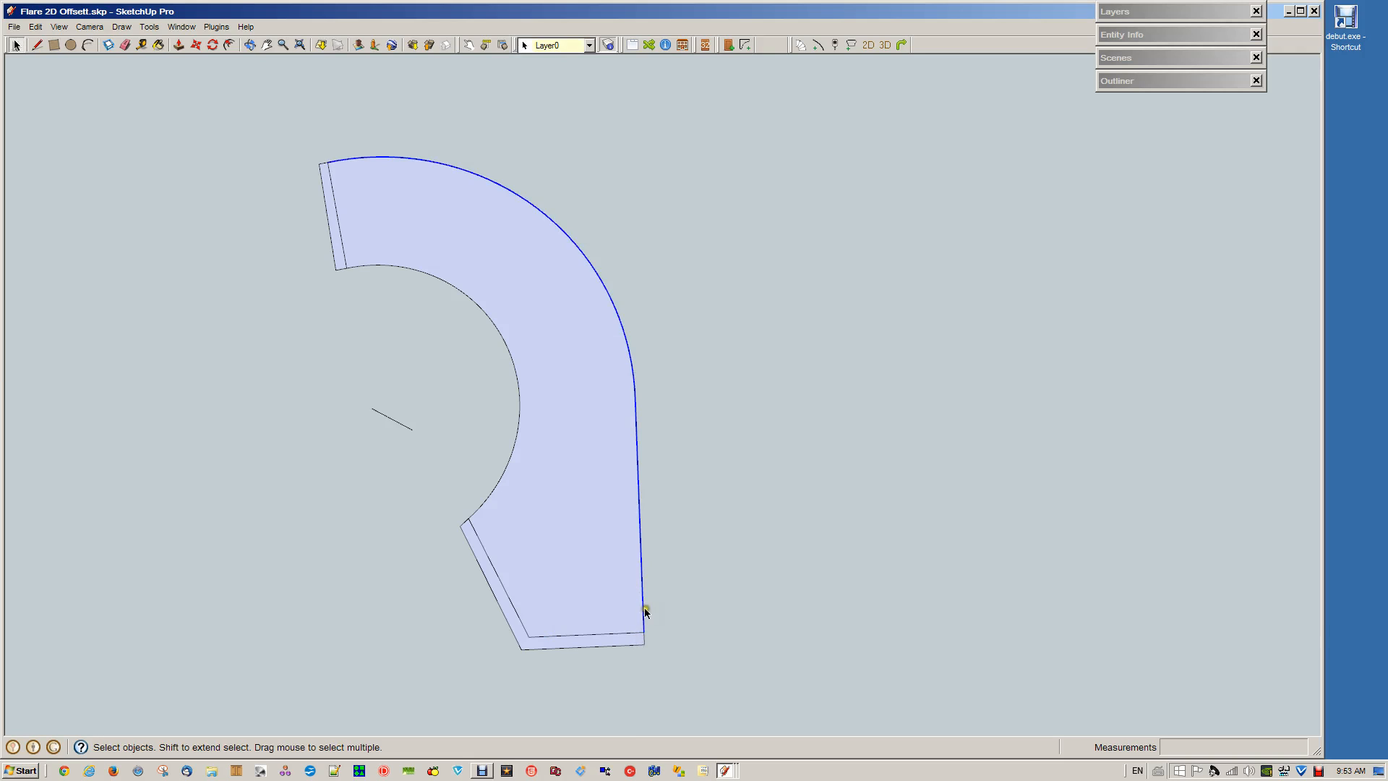
{"action": "left_click", "coordinate": [612, 636]}
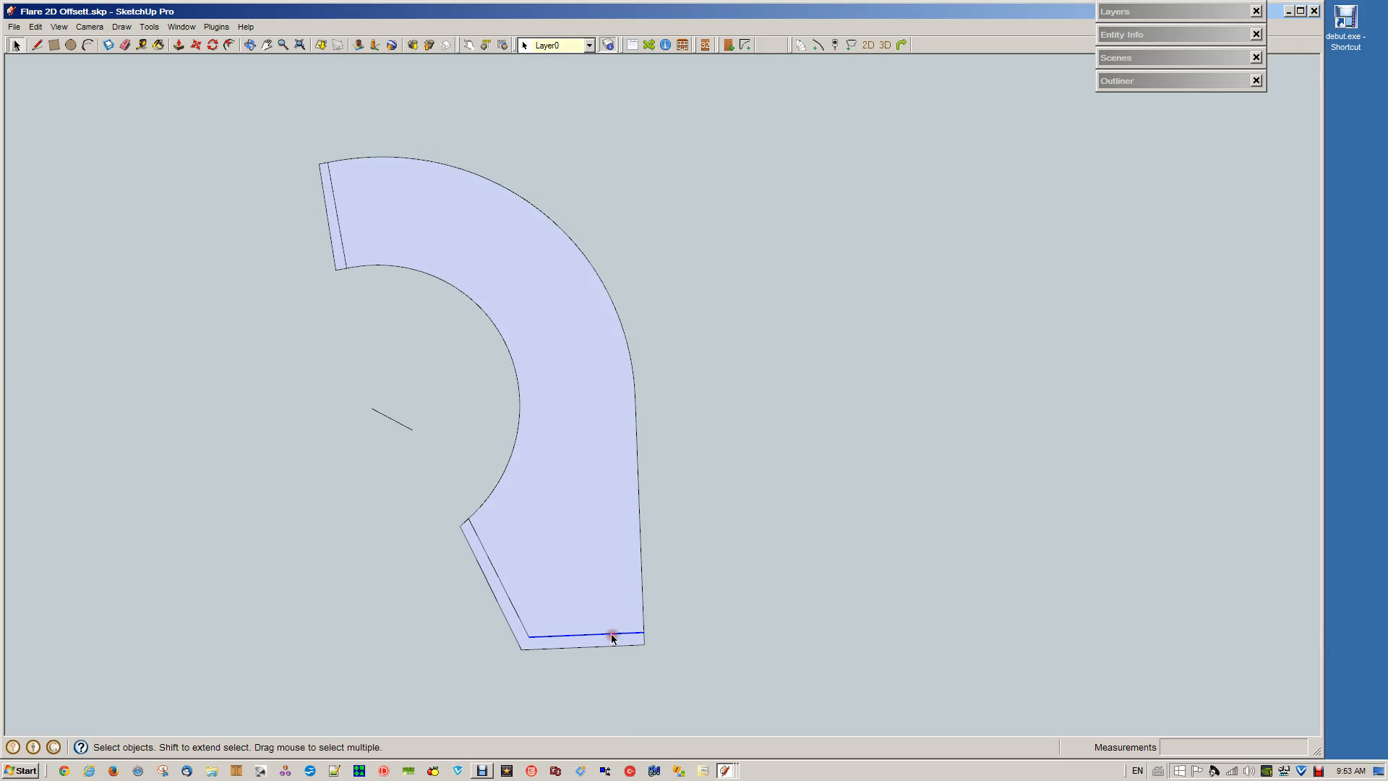
{"action": "key", "text": "Delete"}
{"action": "left_click", "coordinate": [520, 619]}
{"action": "key", "text": "Delete"}
{"action": "left_click", "coordinate": [644, 626]}
{"action": "left_click", "coordinate": [644, 635]}
{"action": "left_click", "coordinate": [644, 622]}
{"action": "left_click", "coordinate": [327, 314]}
{"action": "left_click", "coordinate": [344, 253]}
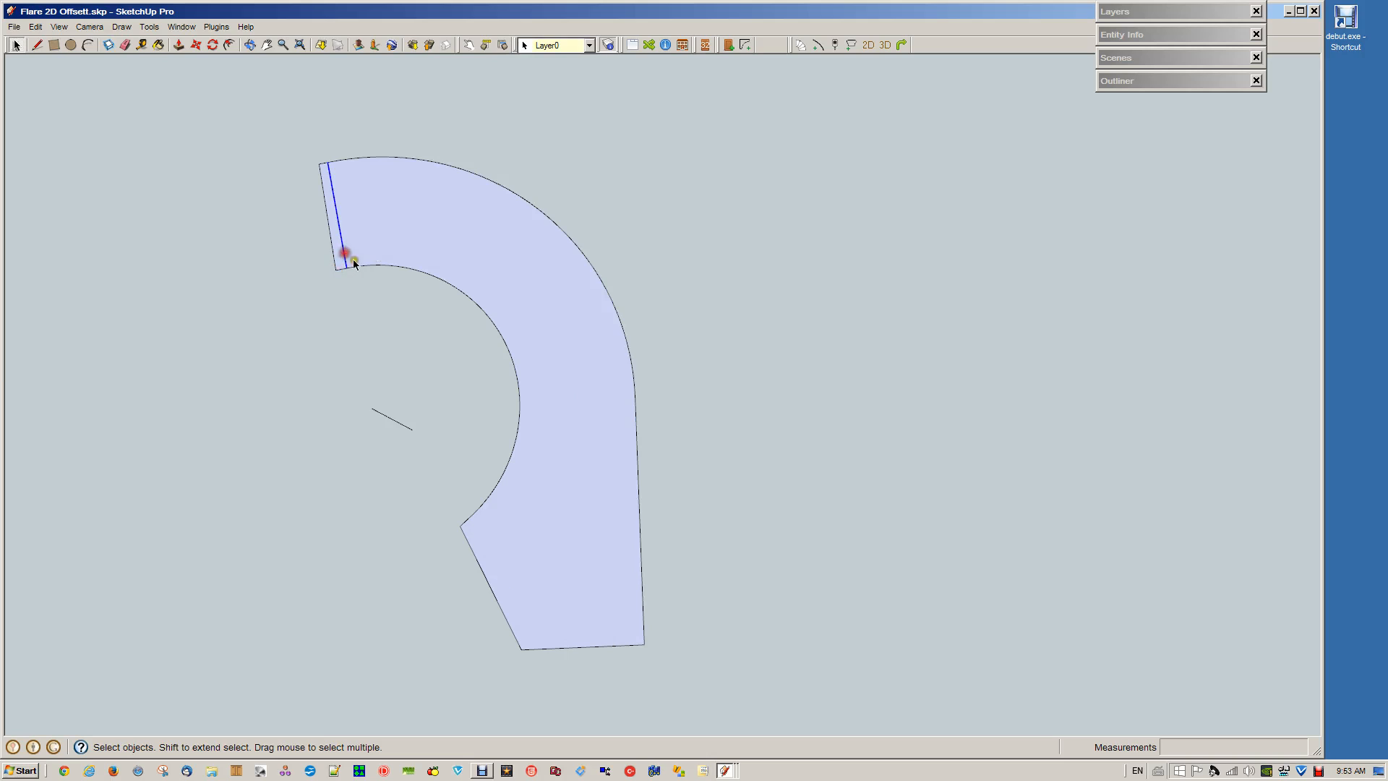
{"action": "key", "text": "Delete"}
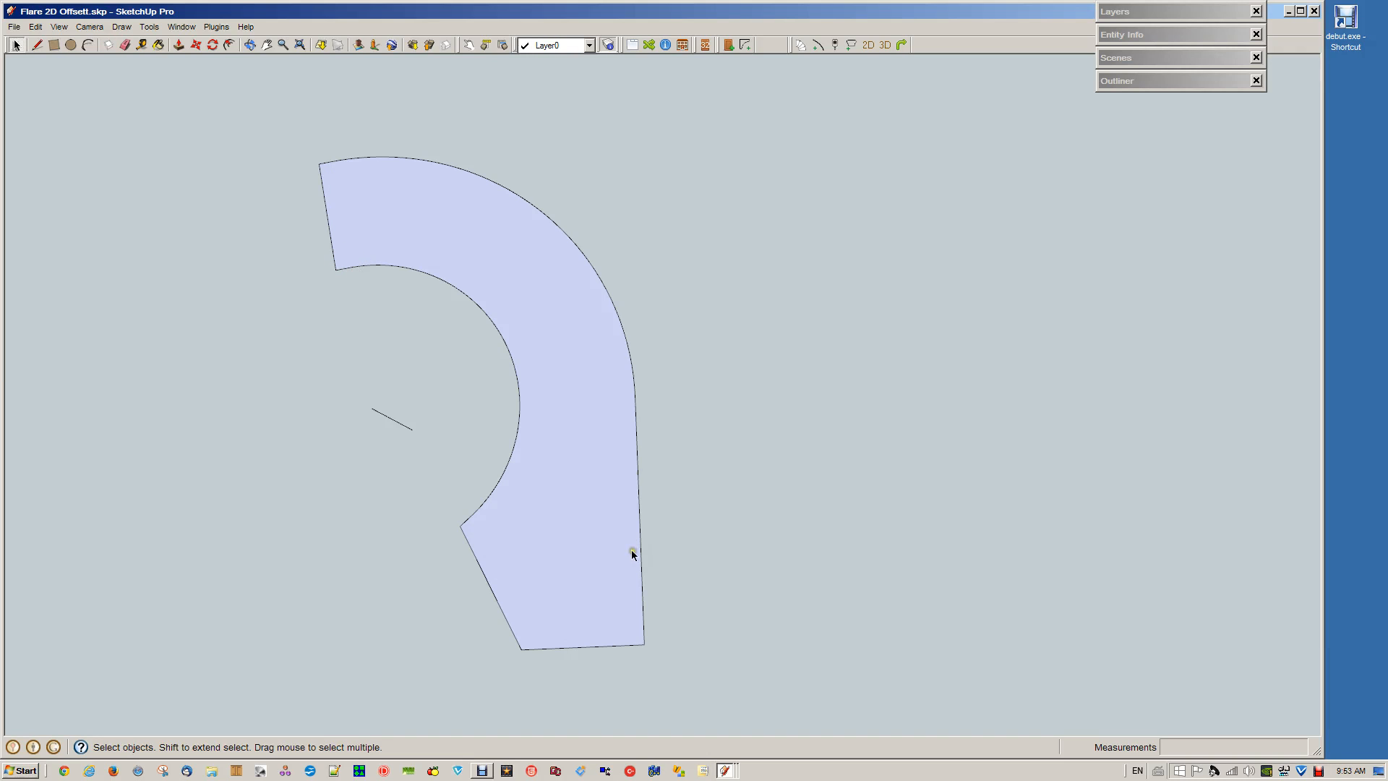
{"action": "left_click", "coordinate": [652, 623]}
{"action": "left_click", "coordinate": [667, 587]}
From the top view, offset the stair outline face inward by 30 mm
{"action": "left_click", "coordinate": [520, 406]}
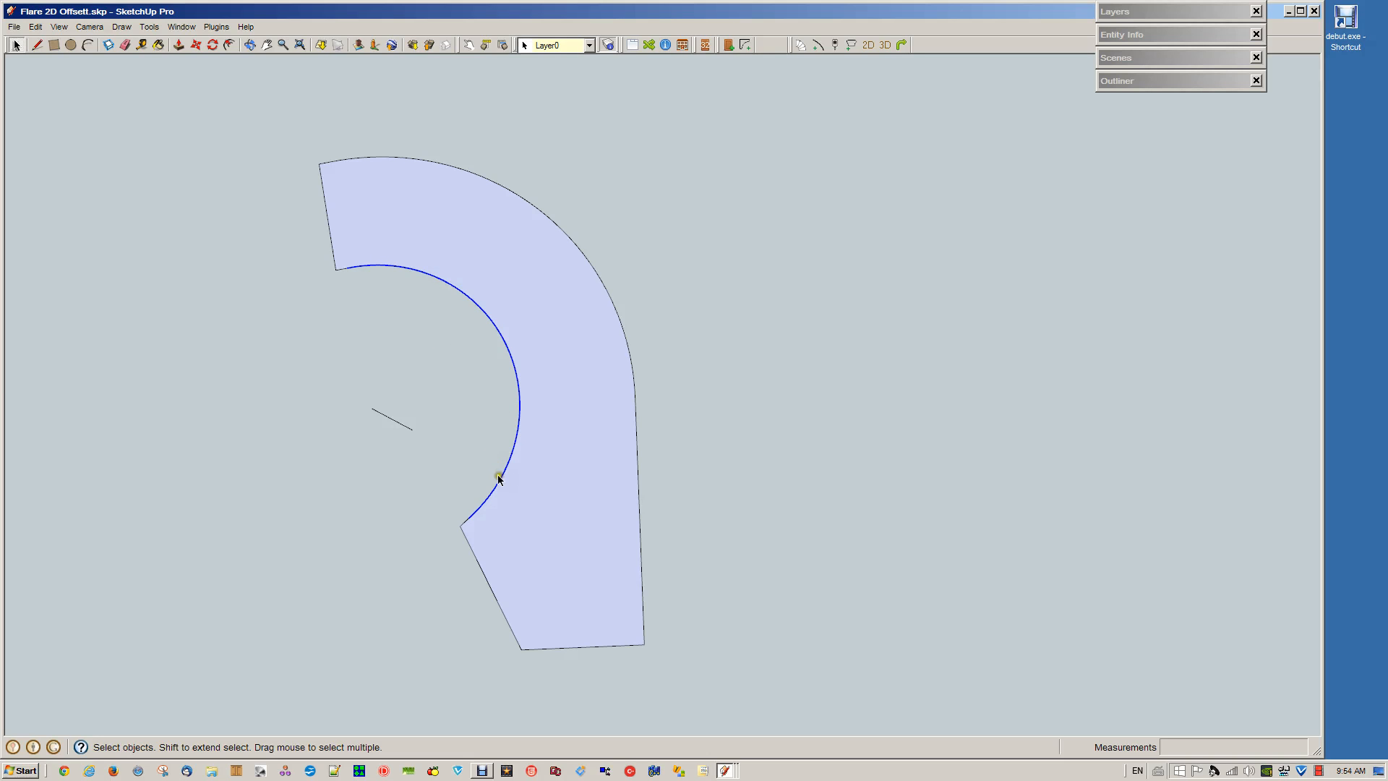
{"action": "middle_click_drag", "start_coordinate": [498, 478], "coordinate": [460, 480]}
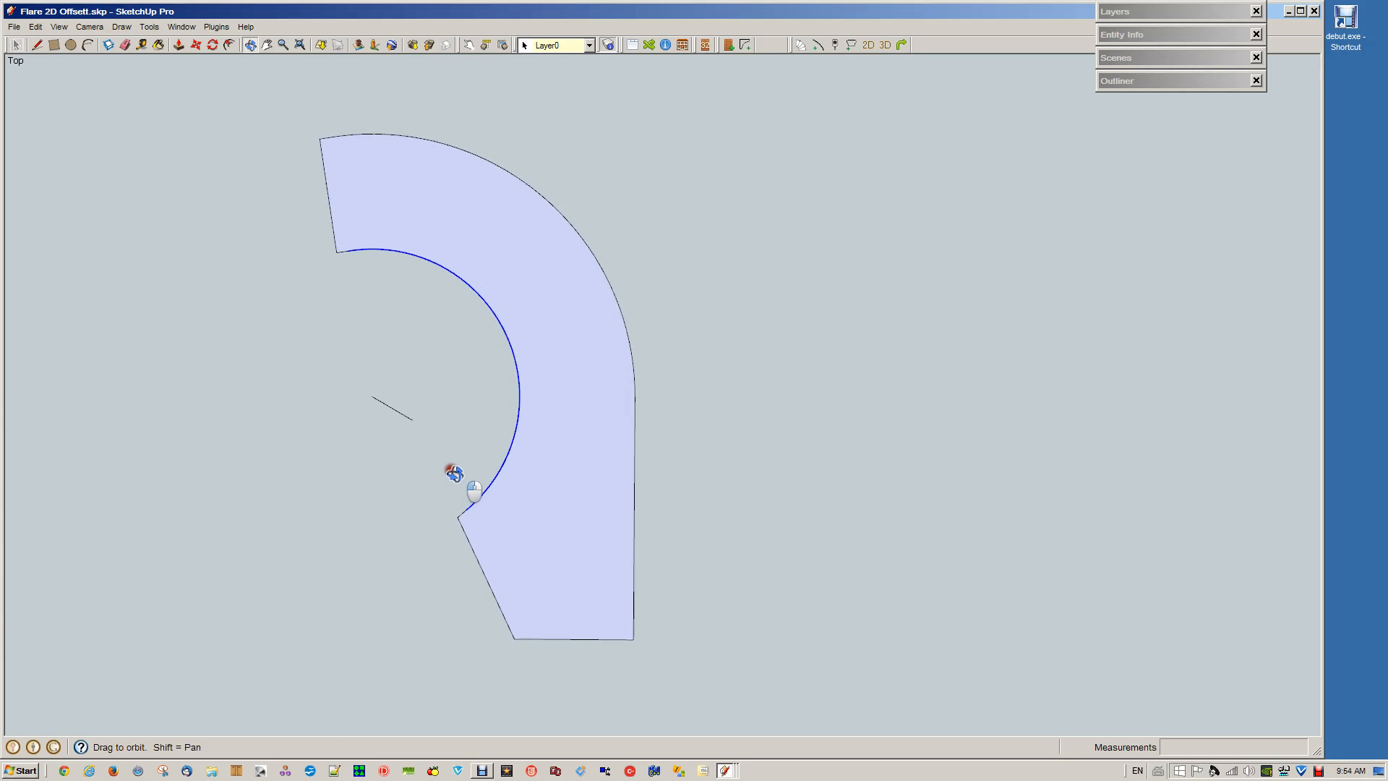
{"action": "left_click", "coordinate": [599, 639]}
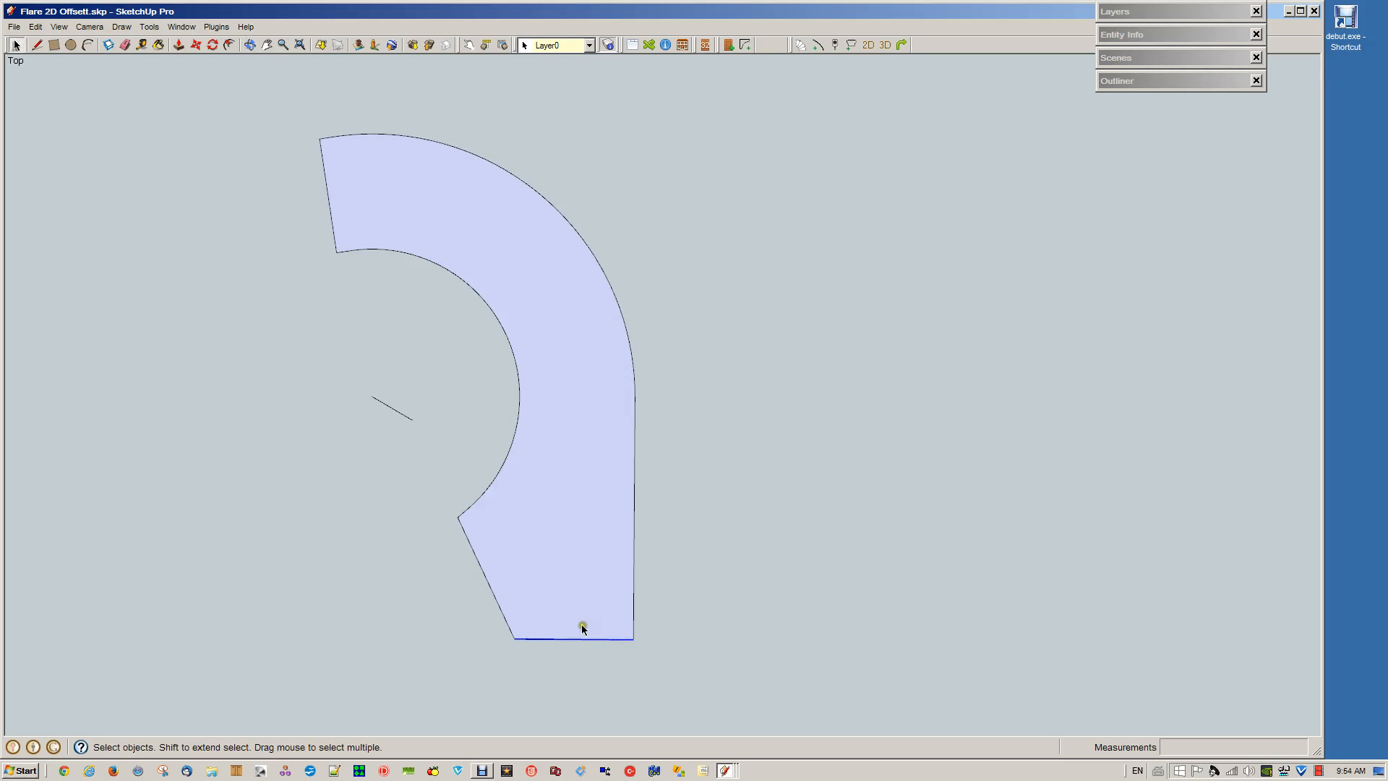
{"action": "left_click", "coordinate": [693, 644]}
{"action": "left_click", "coordinate": [592, 613]}
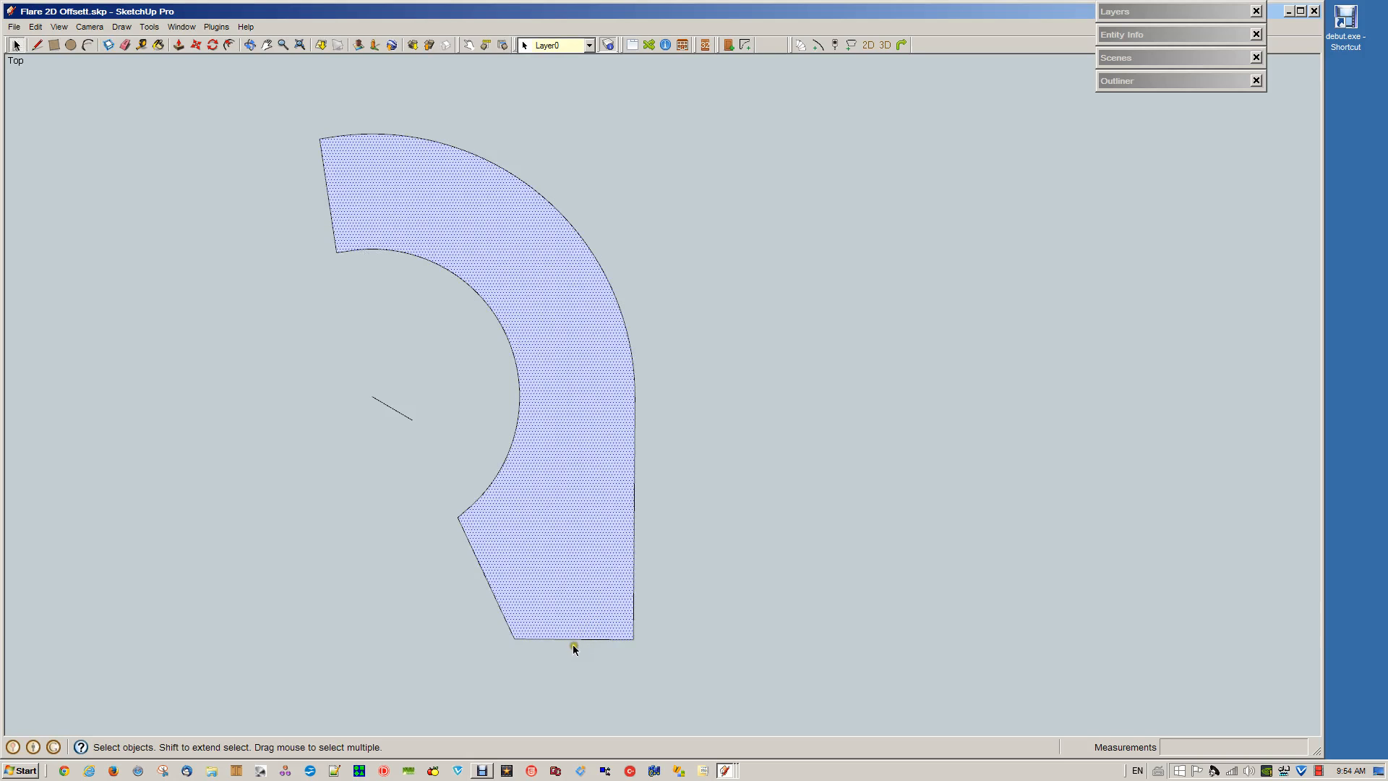
{"action": "key", "text": "f"}
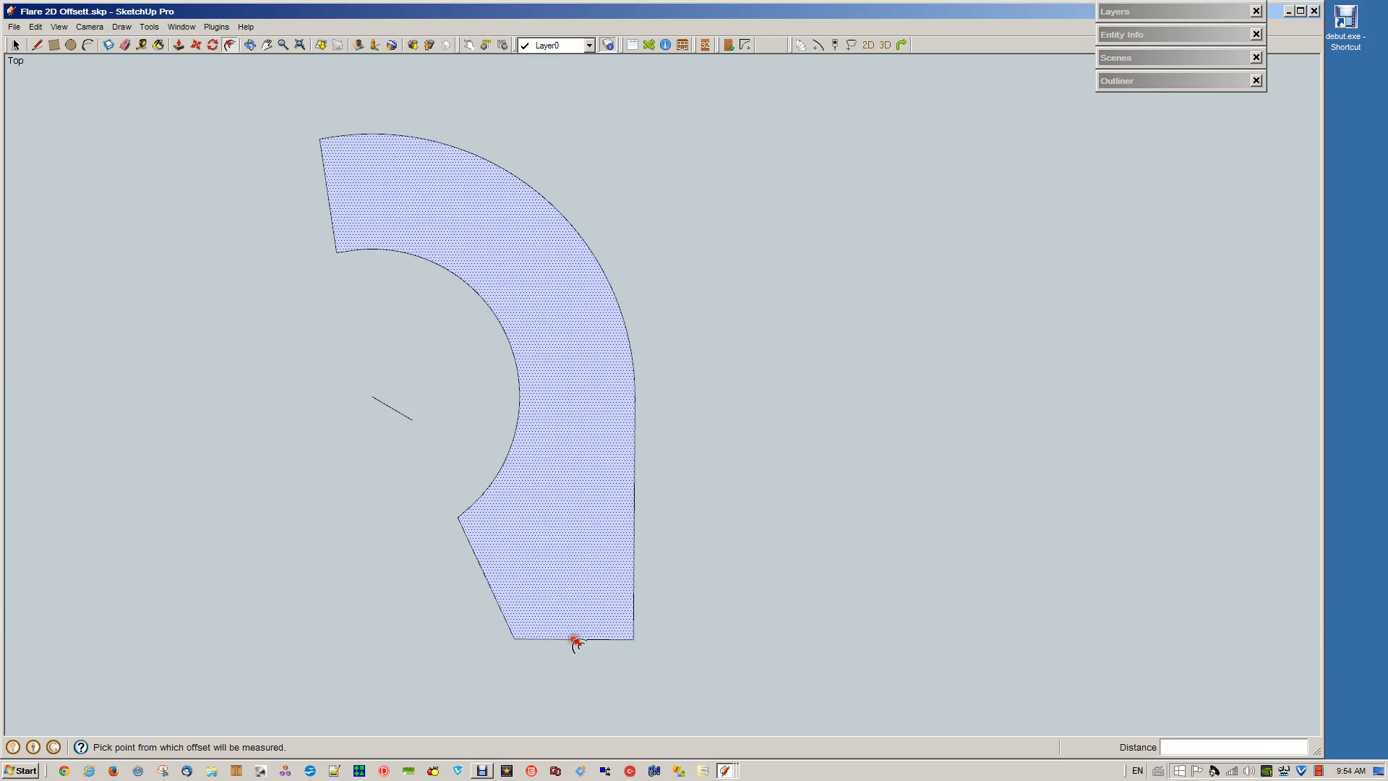
{"action": "left_click", "coordinate": [575, 640]}
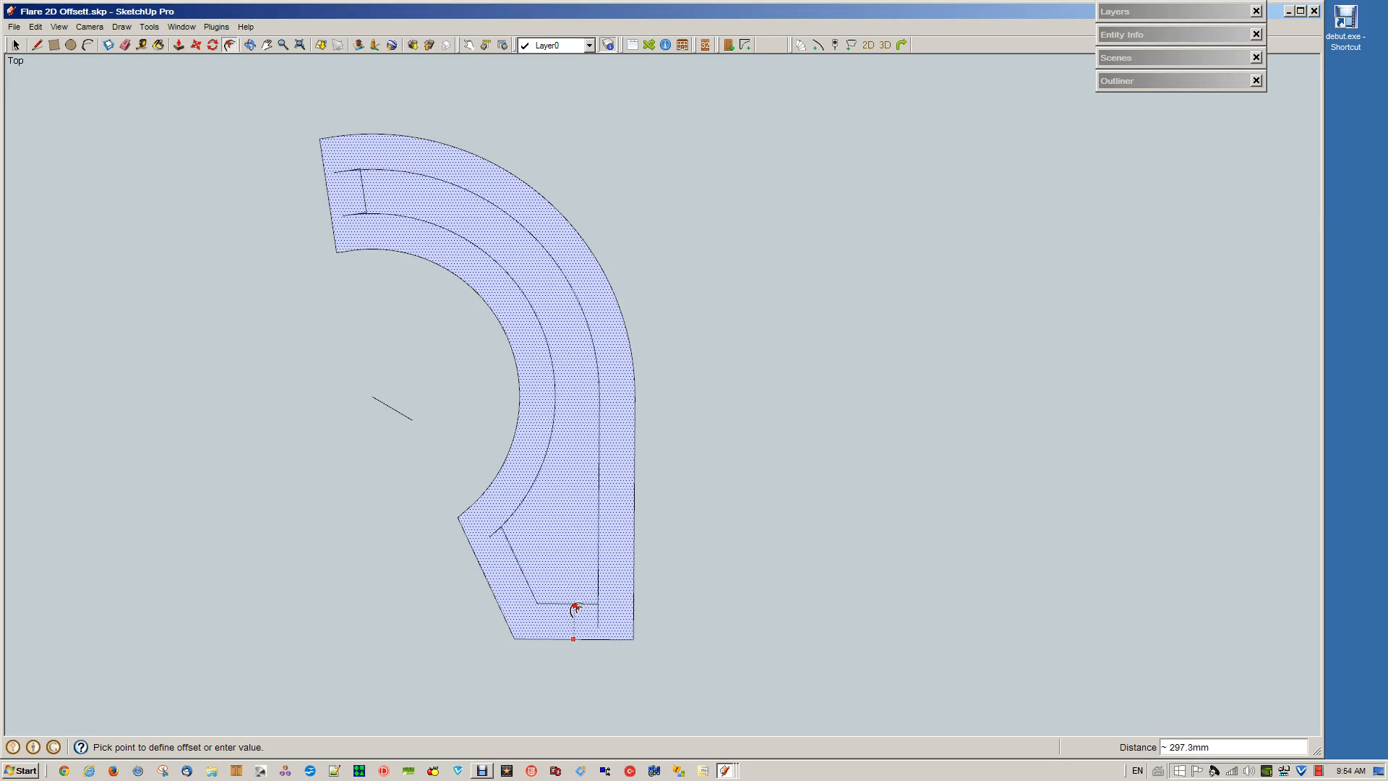
{"action": "type", "text": "100"}
{"action": "key", "text": "Return"}
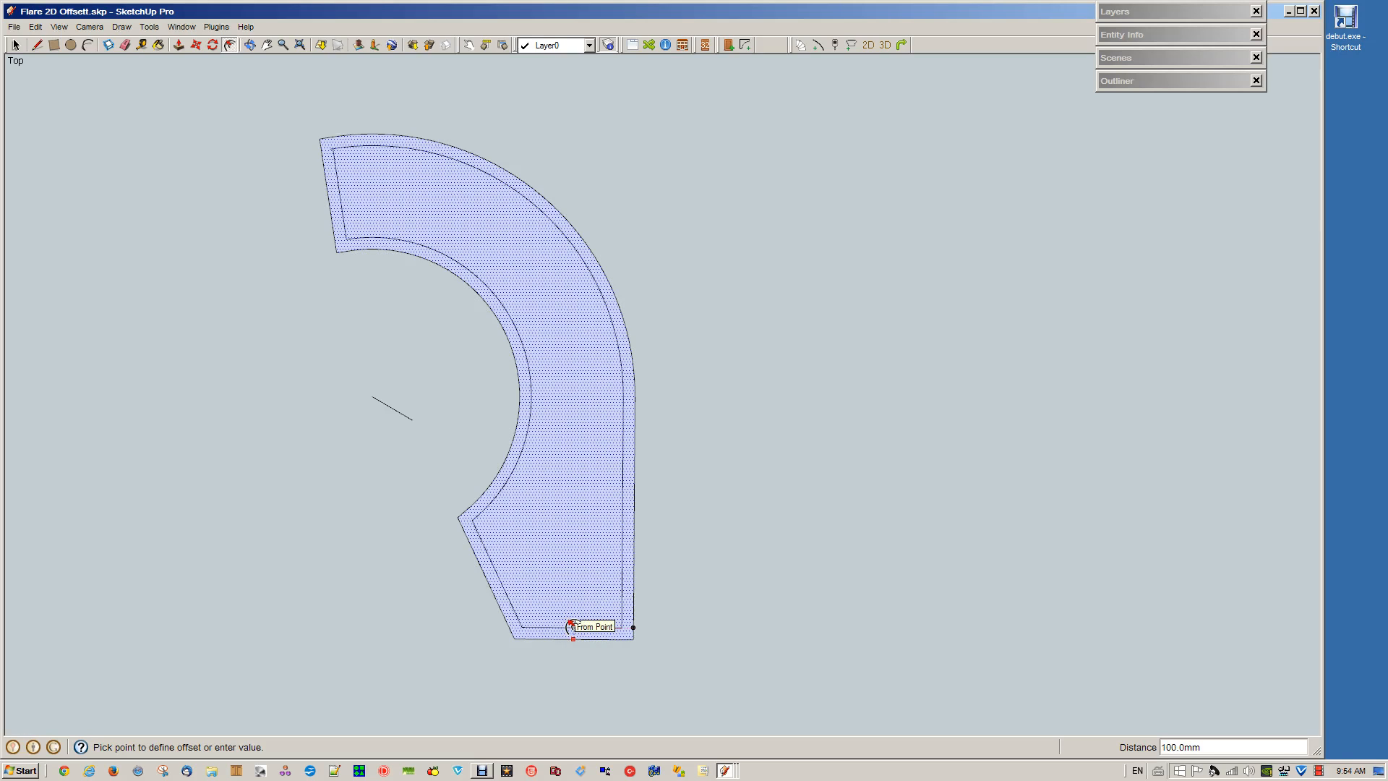
{"action": "type", "text": "30"}
{"action": "key", "text": "Return"}
{"action": "key", "text": "space"}
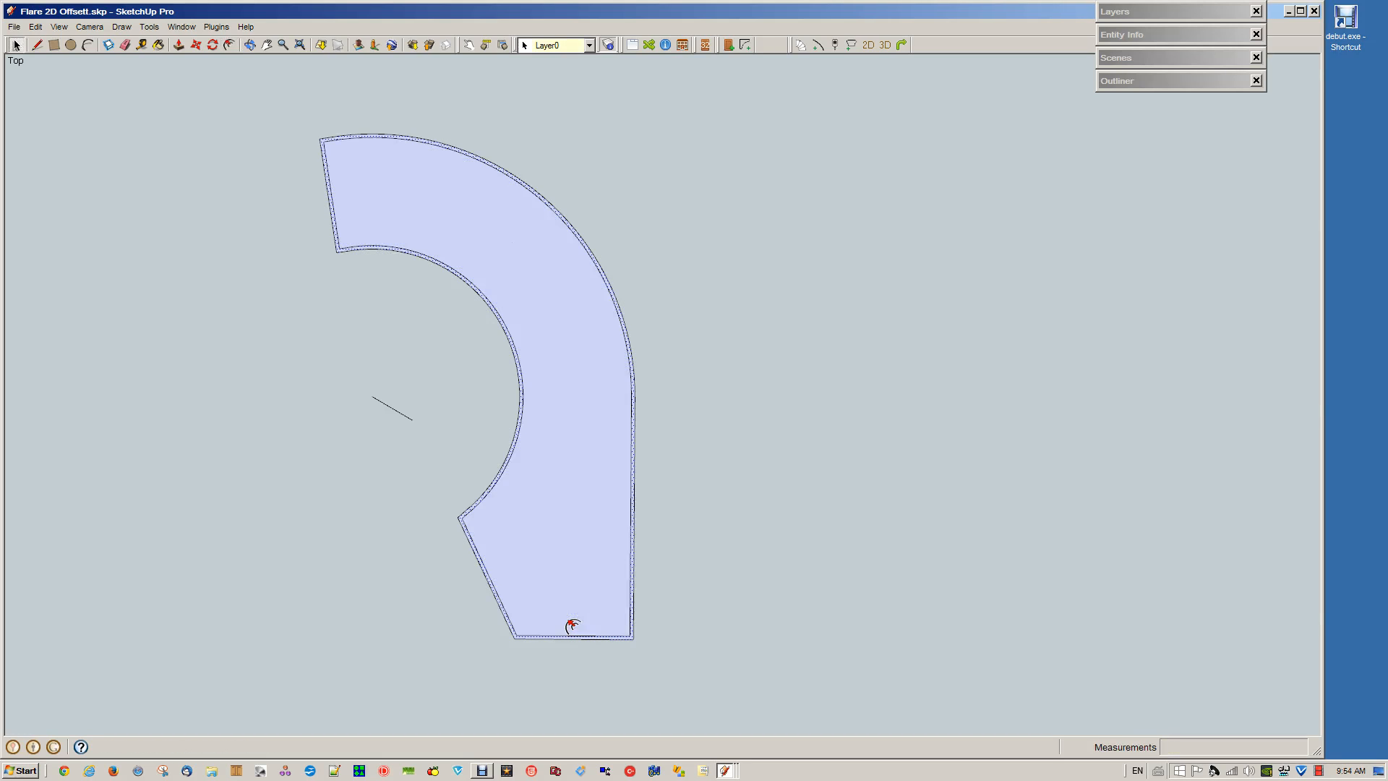
{"action": "left_click", "coordinate": [707, 511]}
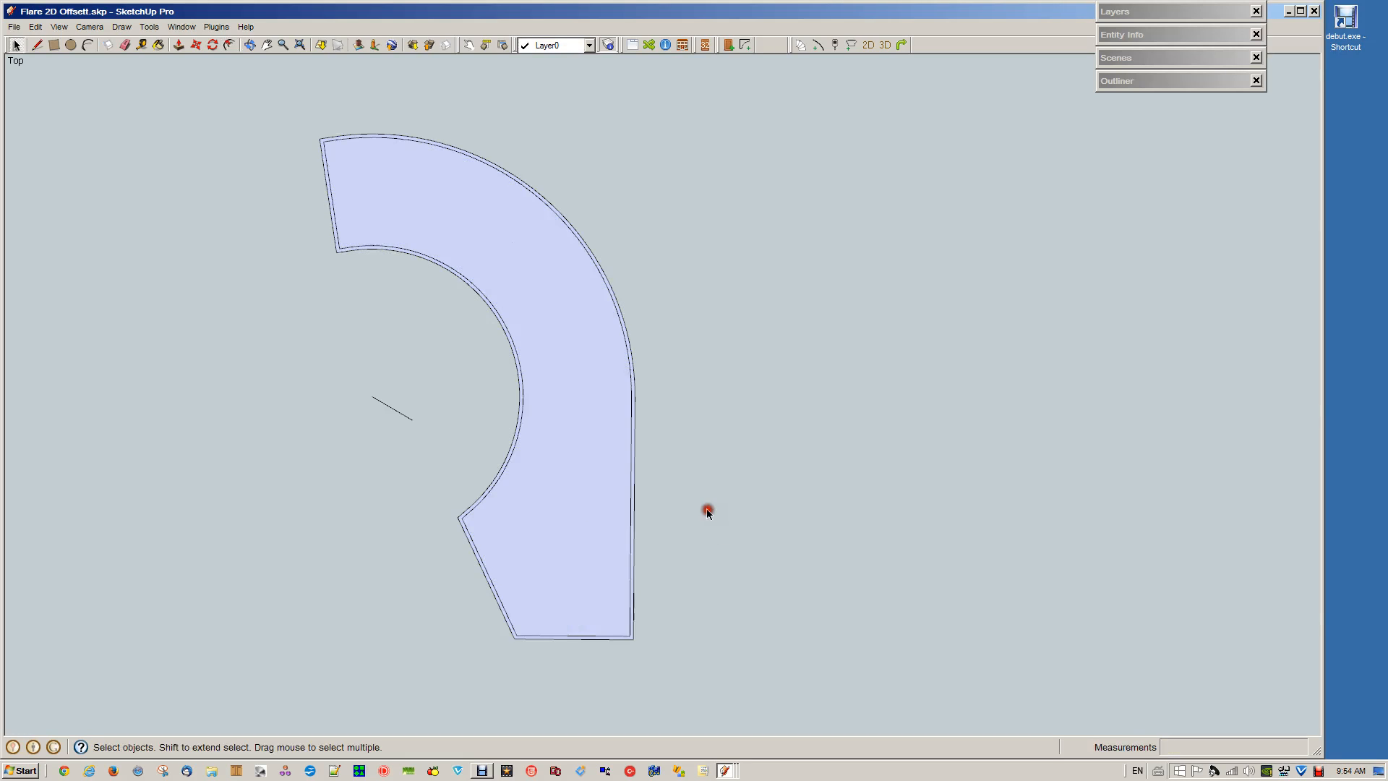
Delete the inward offset outline except for its inner curve, removing the short pieces at both ends of that curve
{"action": "left_click", "coordinate": [516, 434]}
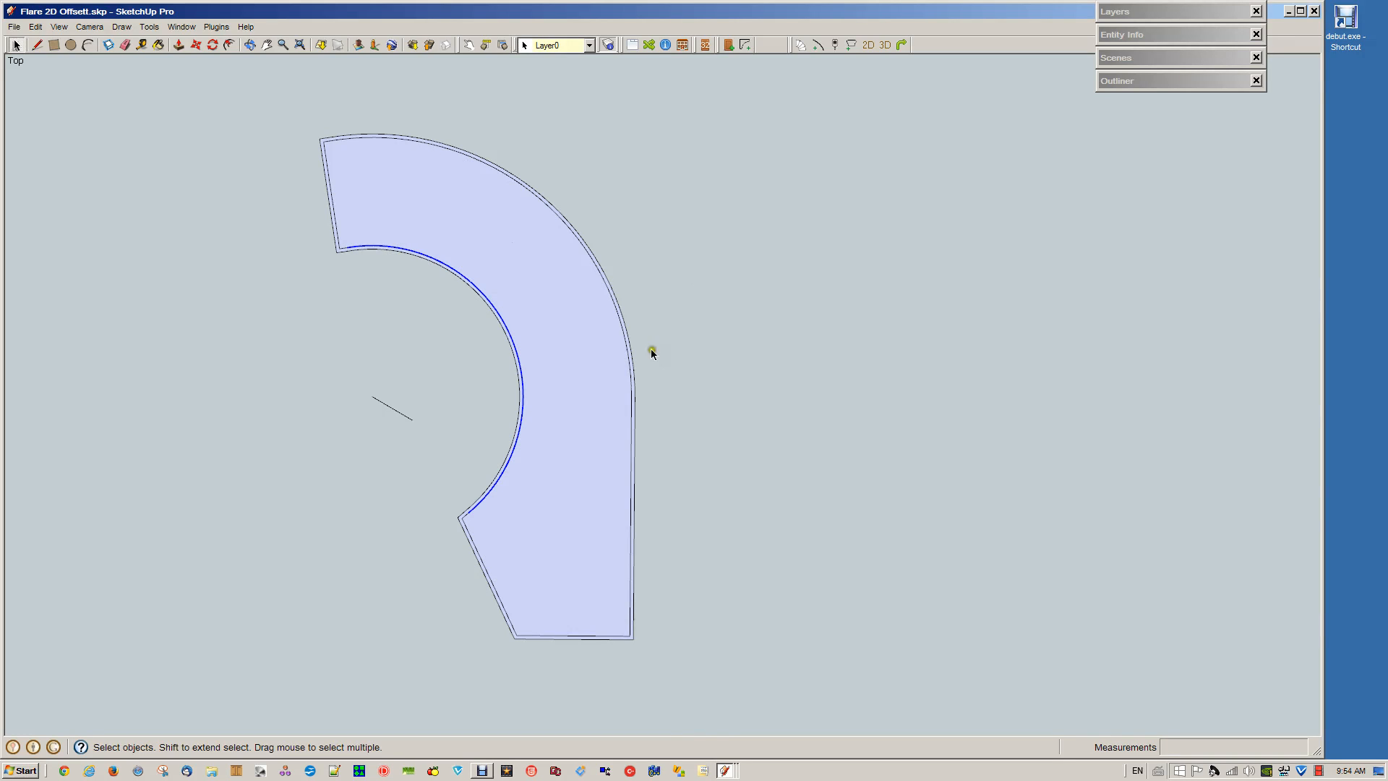
{"action": "left_click", "coordinate": [343, 250]}
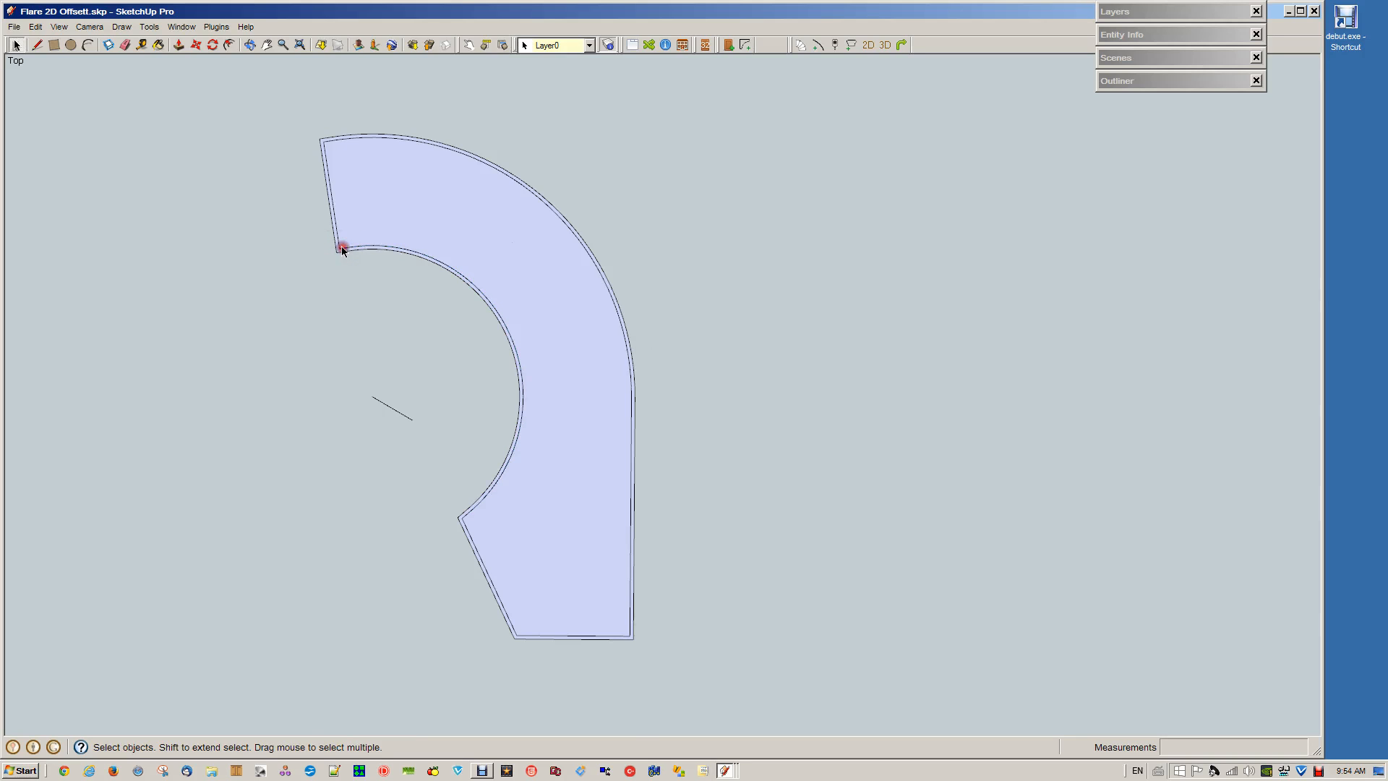
{"action": "left_click", "coordinate": [465, 515], "text": "shift"}
{"action": "key", "text": "Delete"}
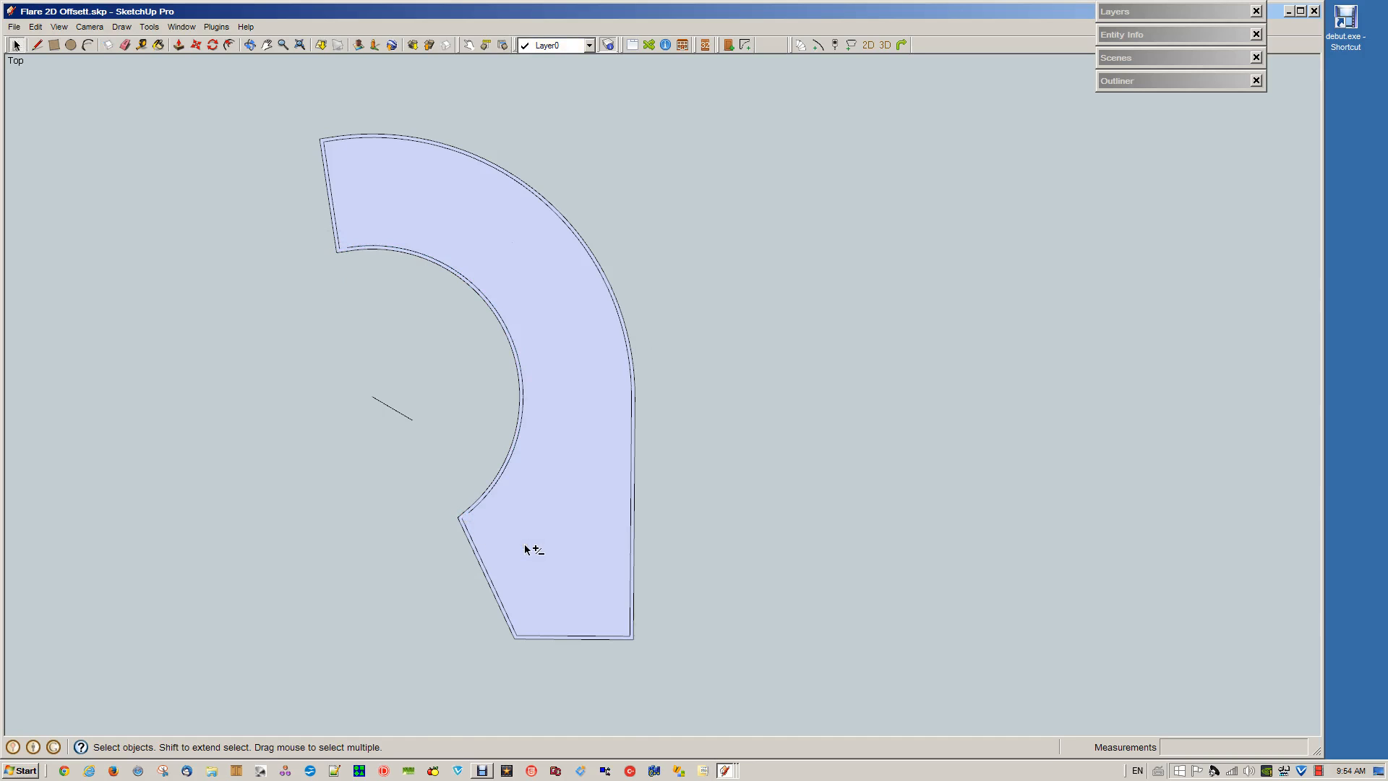
{"action": "left_click", "coordinate": [478, 555]}
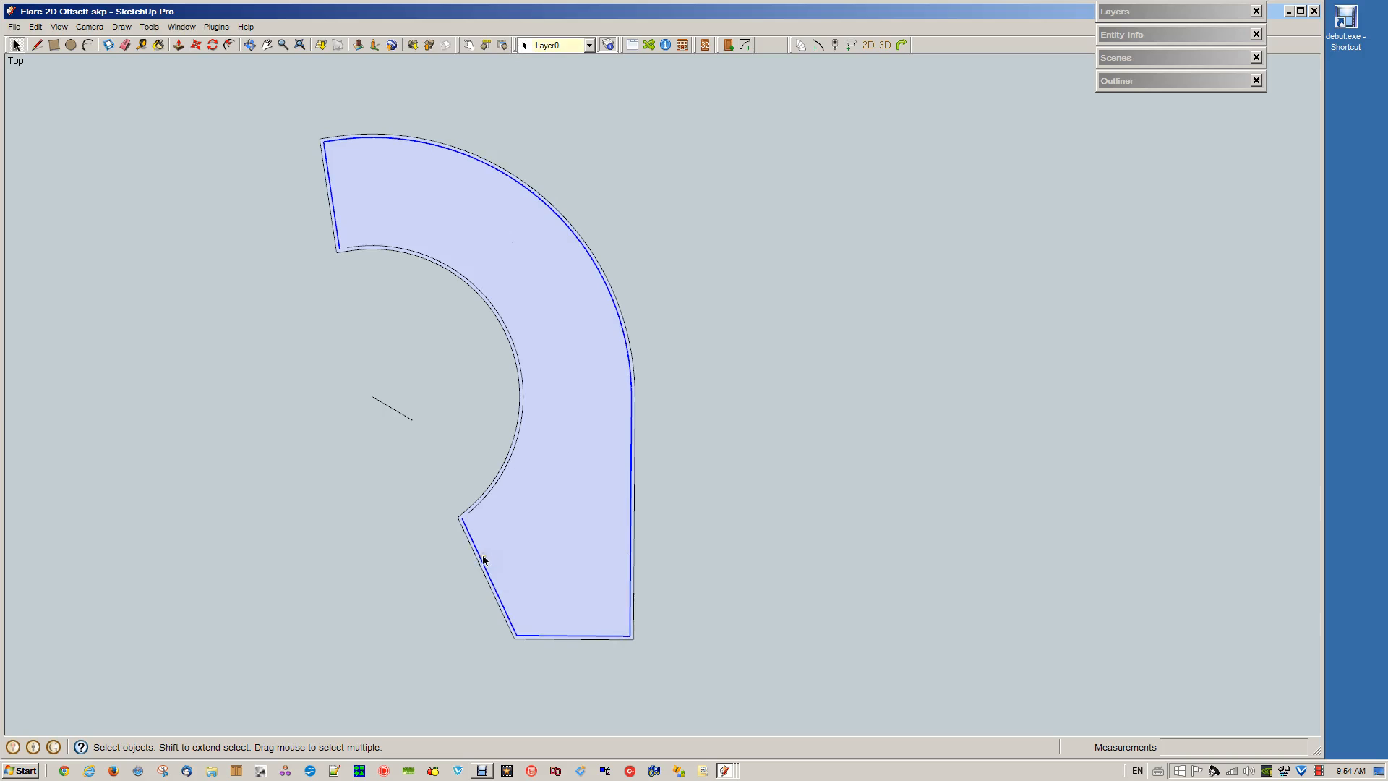
{"action": "key", "text": "Delete"}
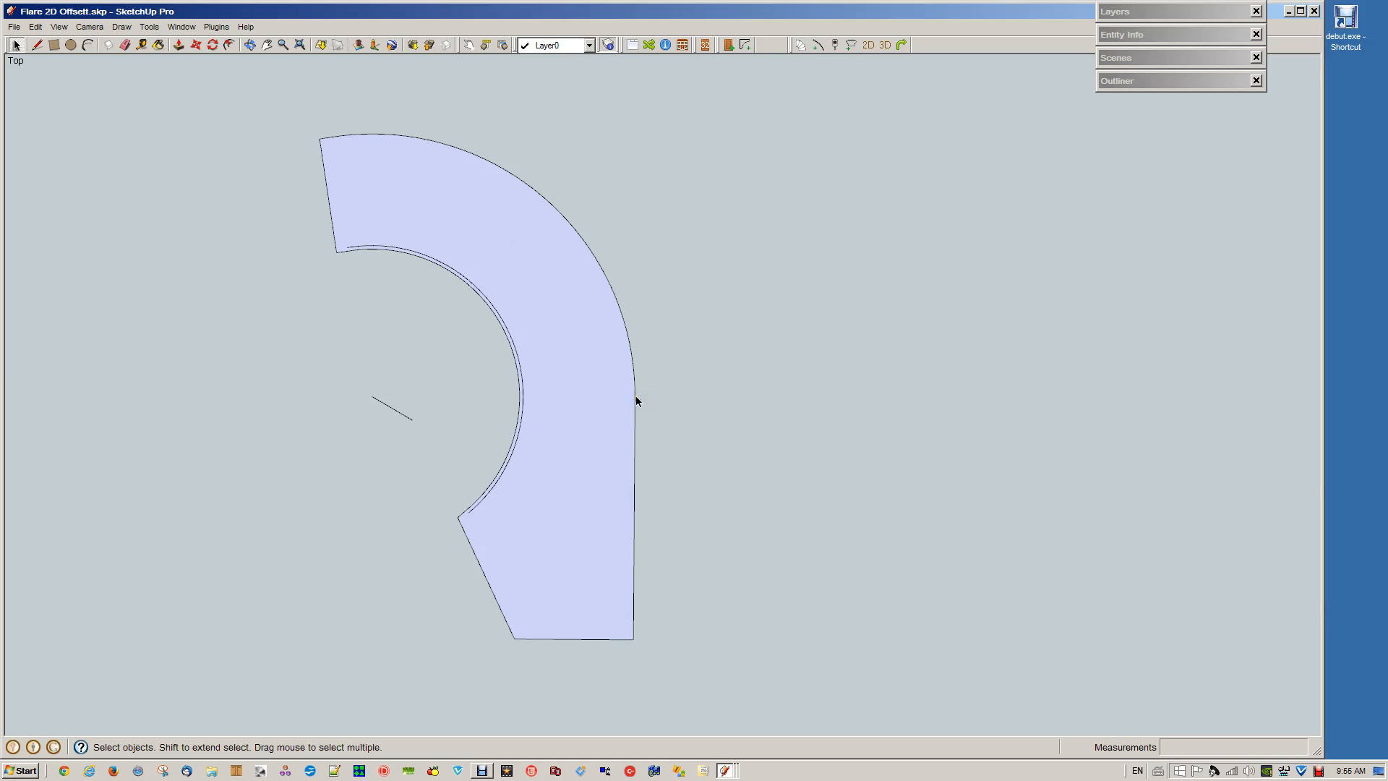
Offset the whole stair outline face slightly outward to form a narrow margin around it
{"action": "left_click", "coordinate": [589, 585]}
{"action": "left_click", "coordinate": [584, 607]}
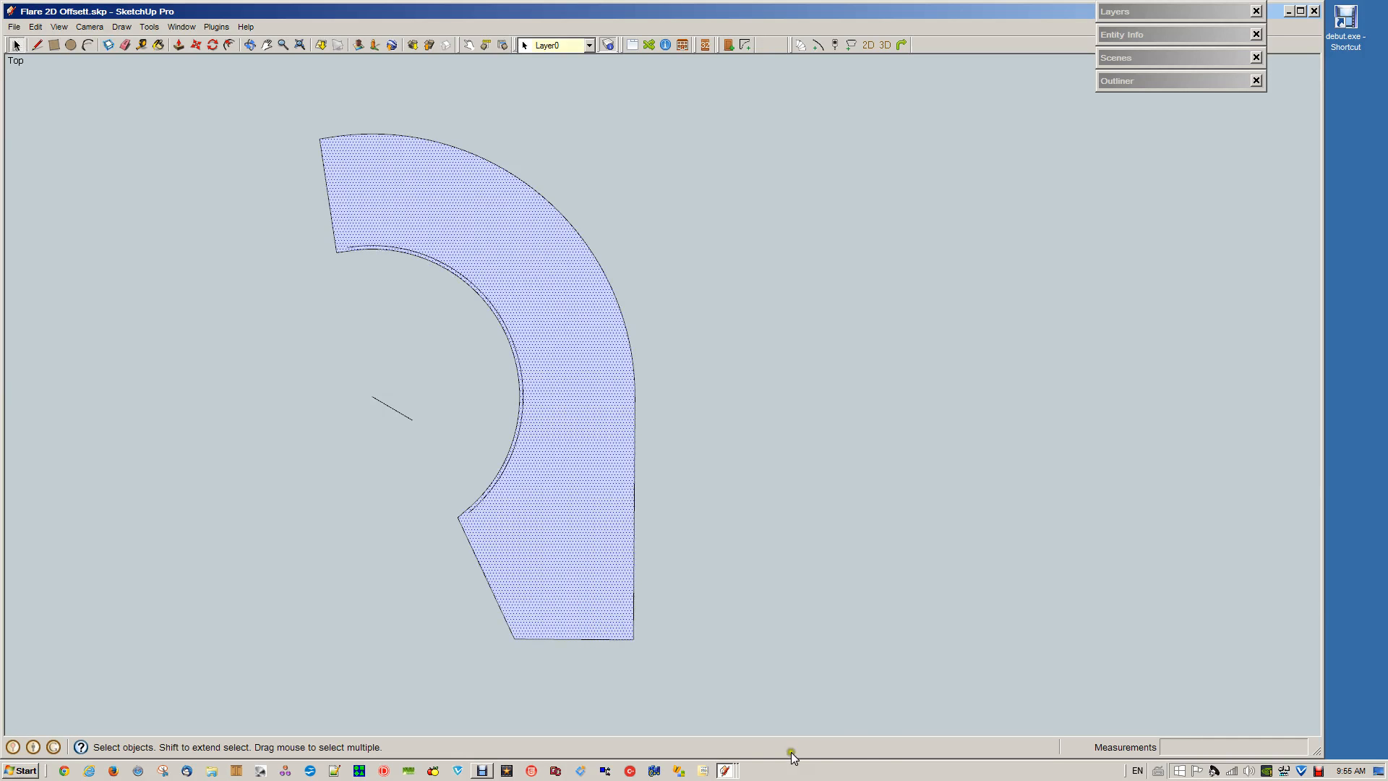
{"action": "key", "text": "f"}
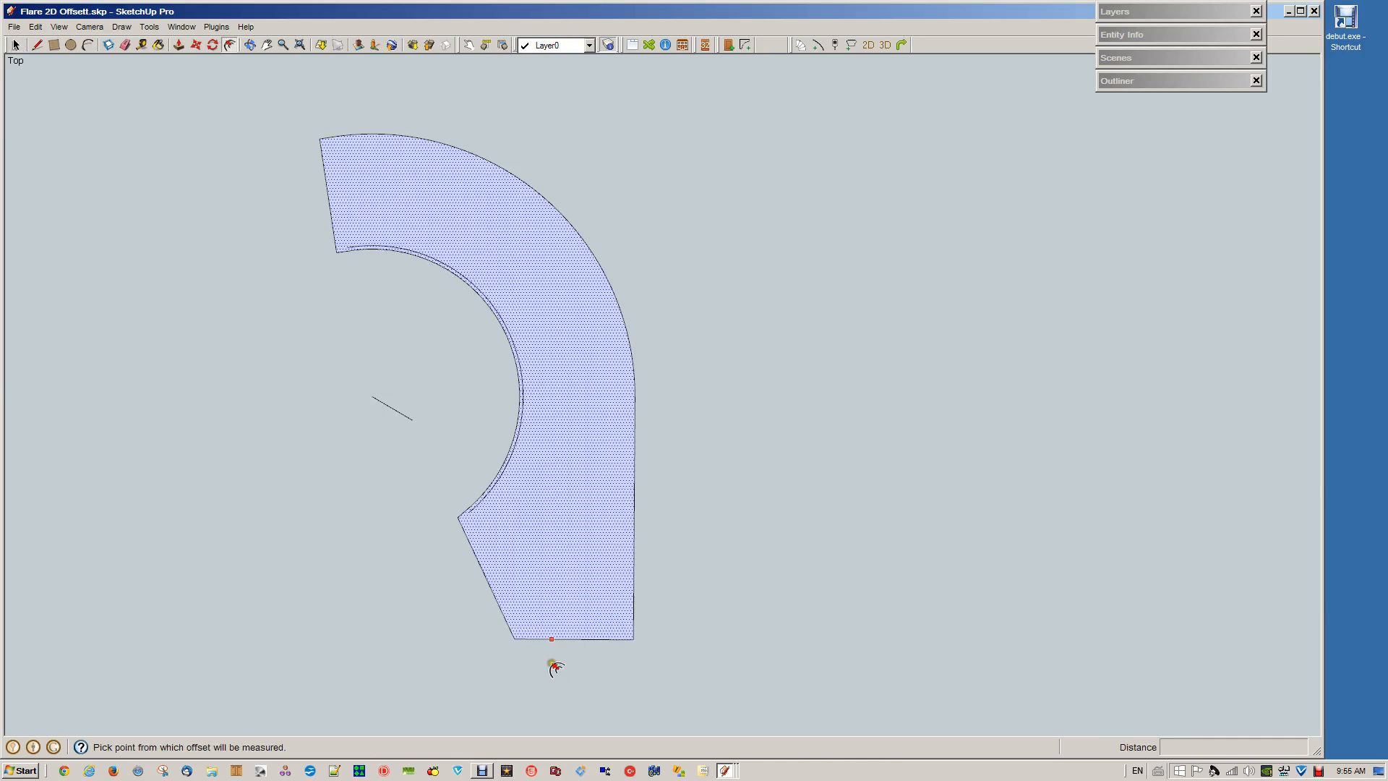
{"action": "left_click", "coordinate": [582, 639]}
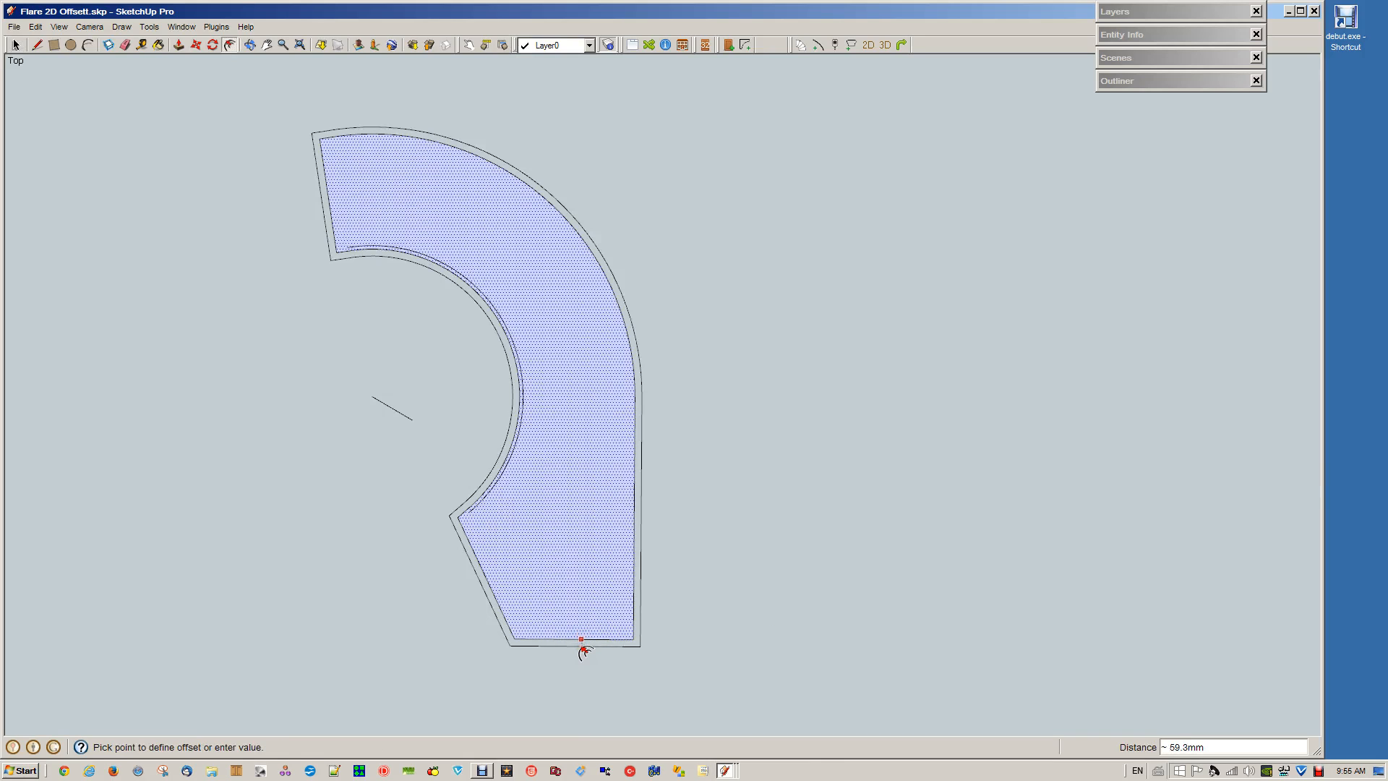
{"action": "type", "text": "17"}
{"action": "key", "text": "Return"}
{"action": "key", "text": "space"}
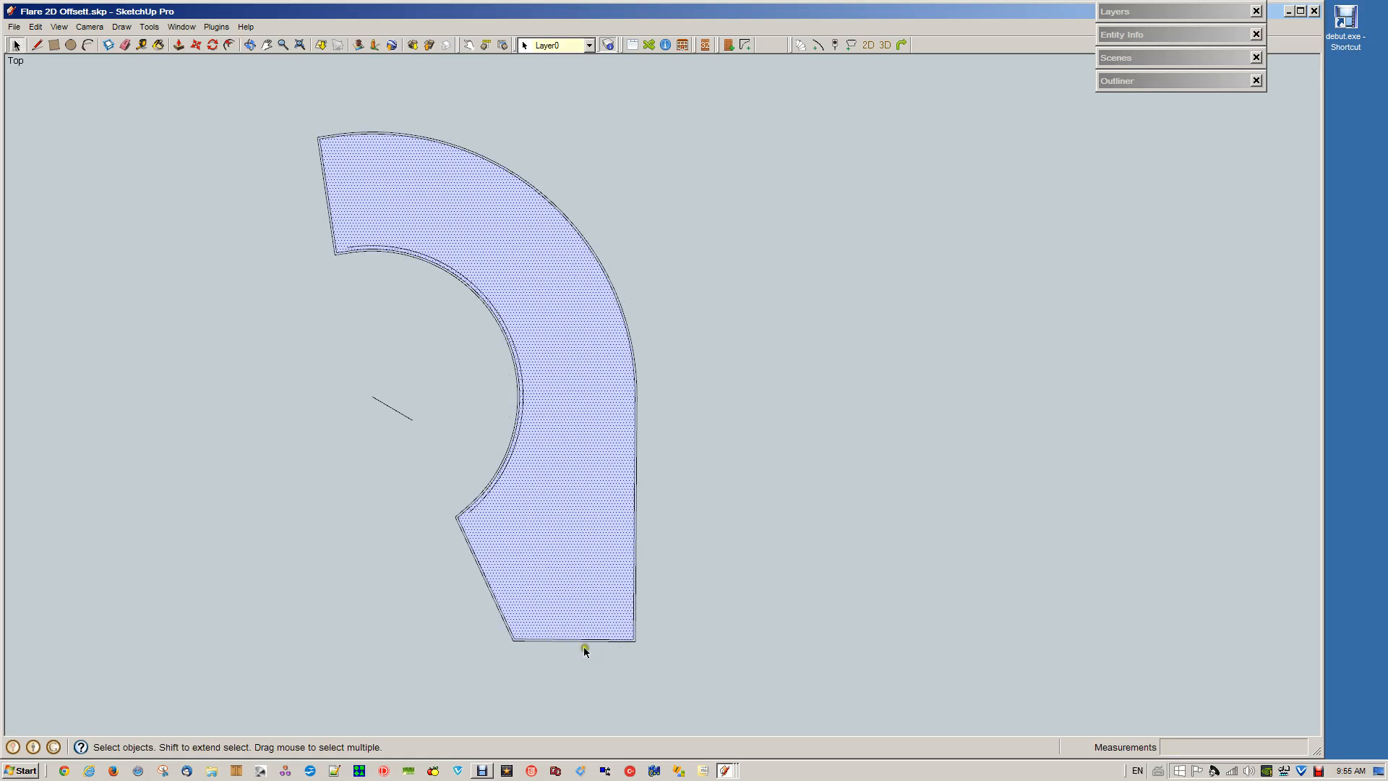
Delete the narrow outward offset outline except for its outer curve and straight run, removing the short pieces at both ends
{"action": "left_click", "coordinate": [636, 635]}
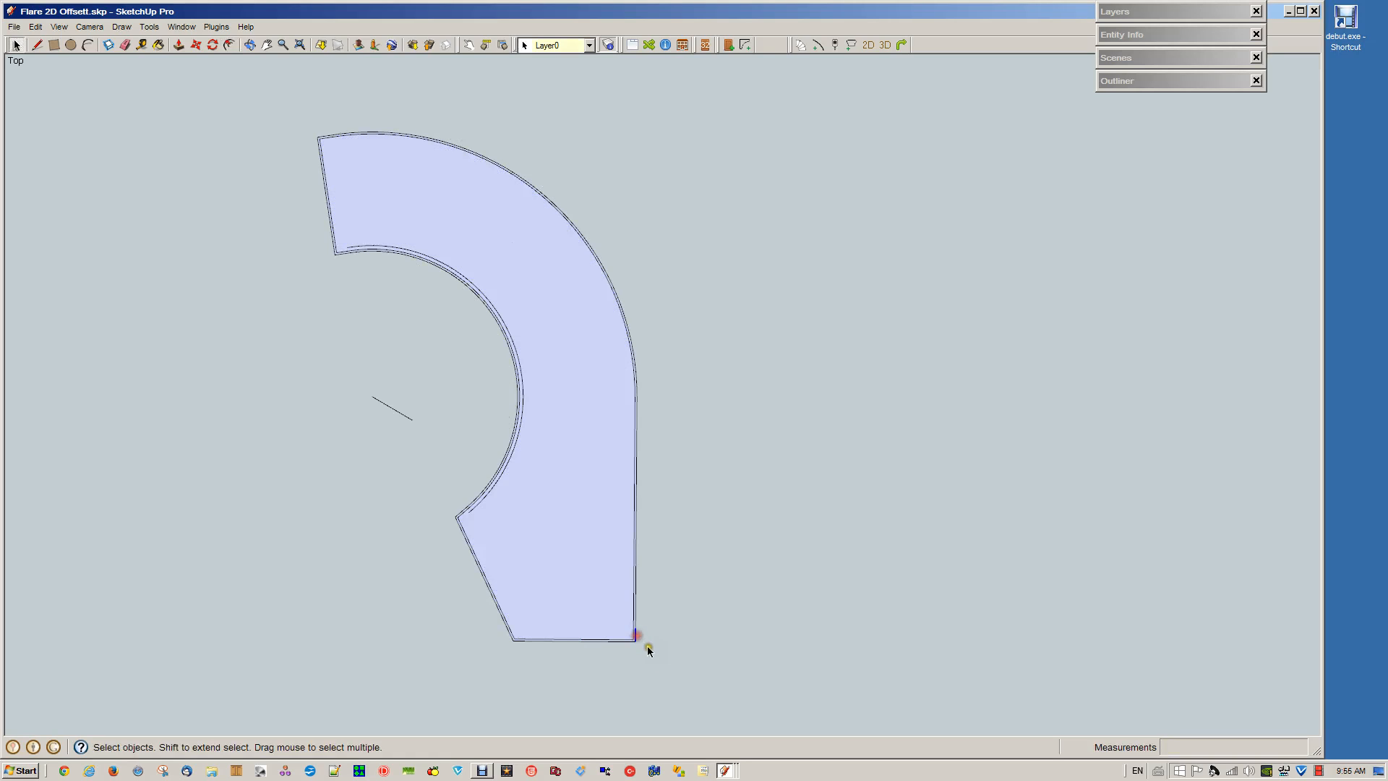
{"action": "left_click", "coordinate": [323, 135], "text": "shift"}
{"action": "left_click", "coordinate": [624, 653]}
{"action": "scroll", "coordinate": [624, 652], "scroll_direction": "up", "scroll_amount": 3}
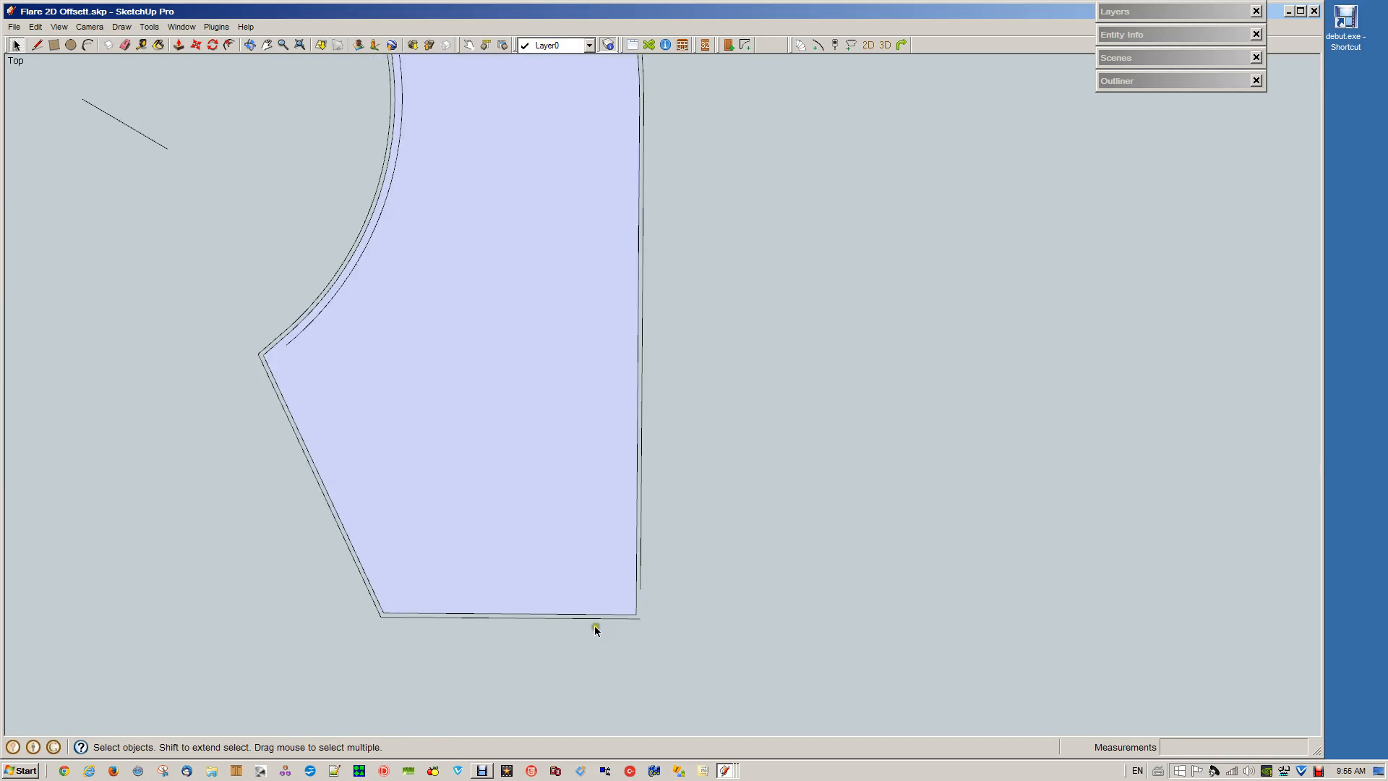
{"action": "left_click", "coordinate": [636, 616]}
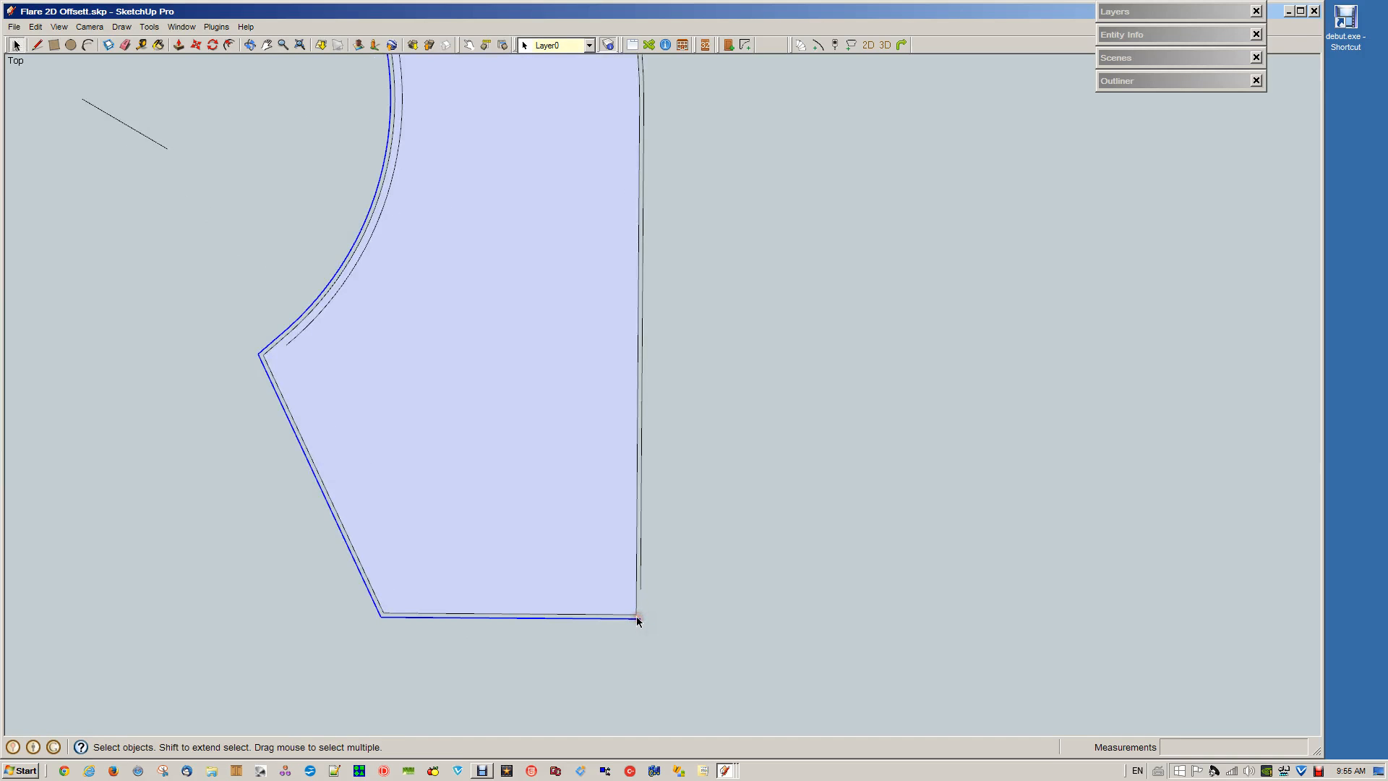
{"action": "left_click", "coordinate": [636, 616]}
{"action": "scroll", "coordinate": [636, 616], "scroll_direction": "down", "scroll_amount": 3}
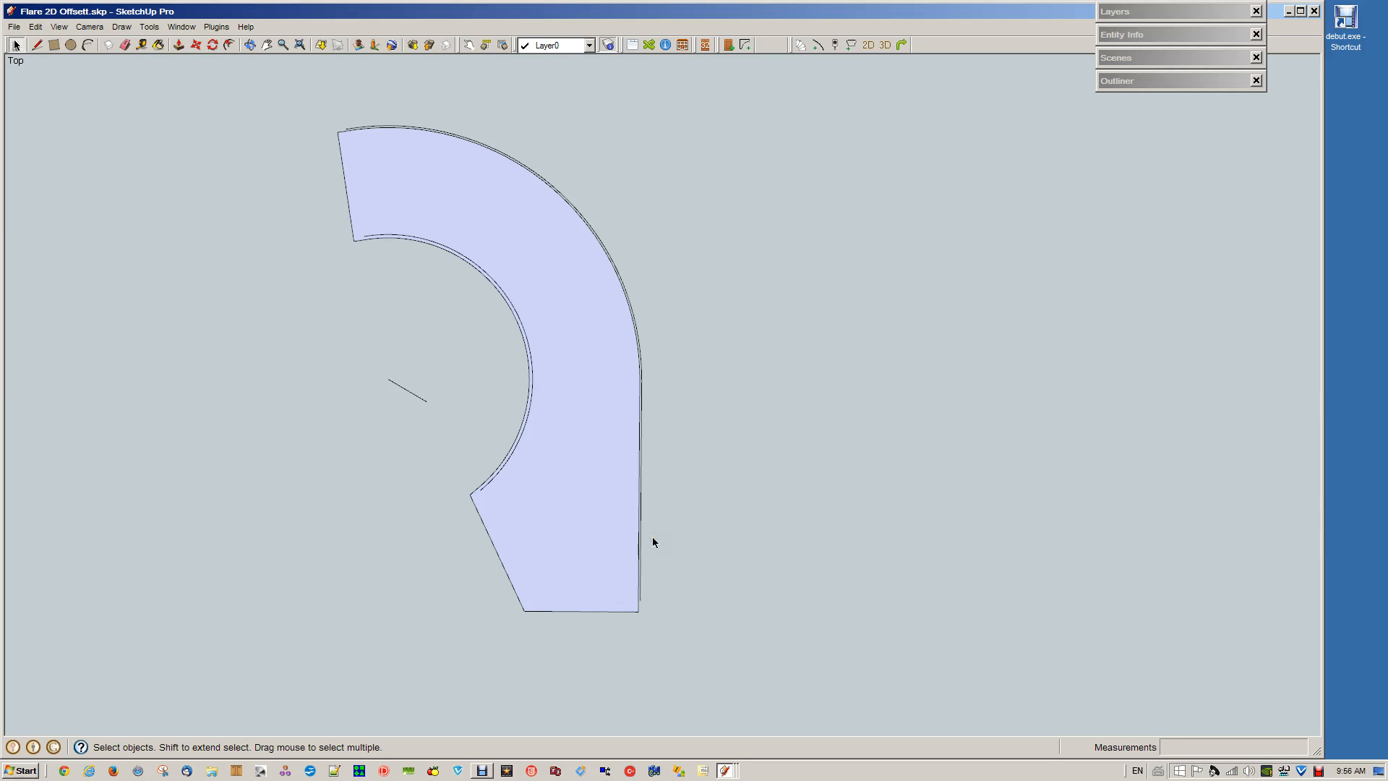
Offset the stair outline face outward by 144 mm for the outer side of the wall
{"action": "left_click", "coordinate": [679, 539]}
{"action": "left_click", "coordinate": [597, 599]}
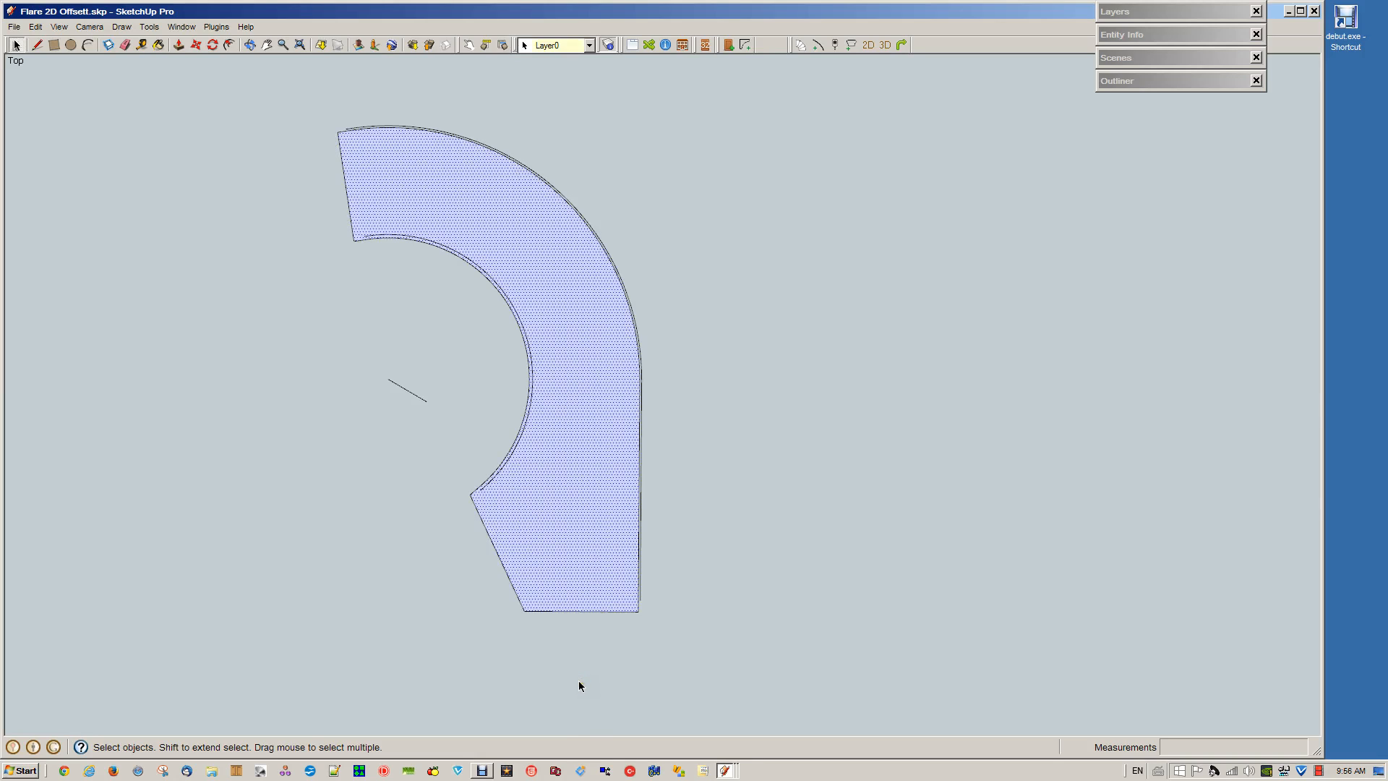
{"action": "key", "text": "f"}
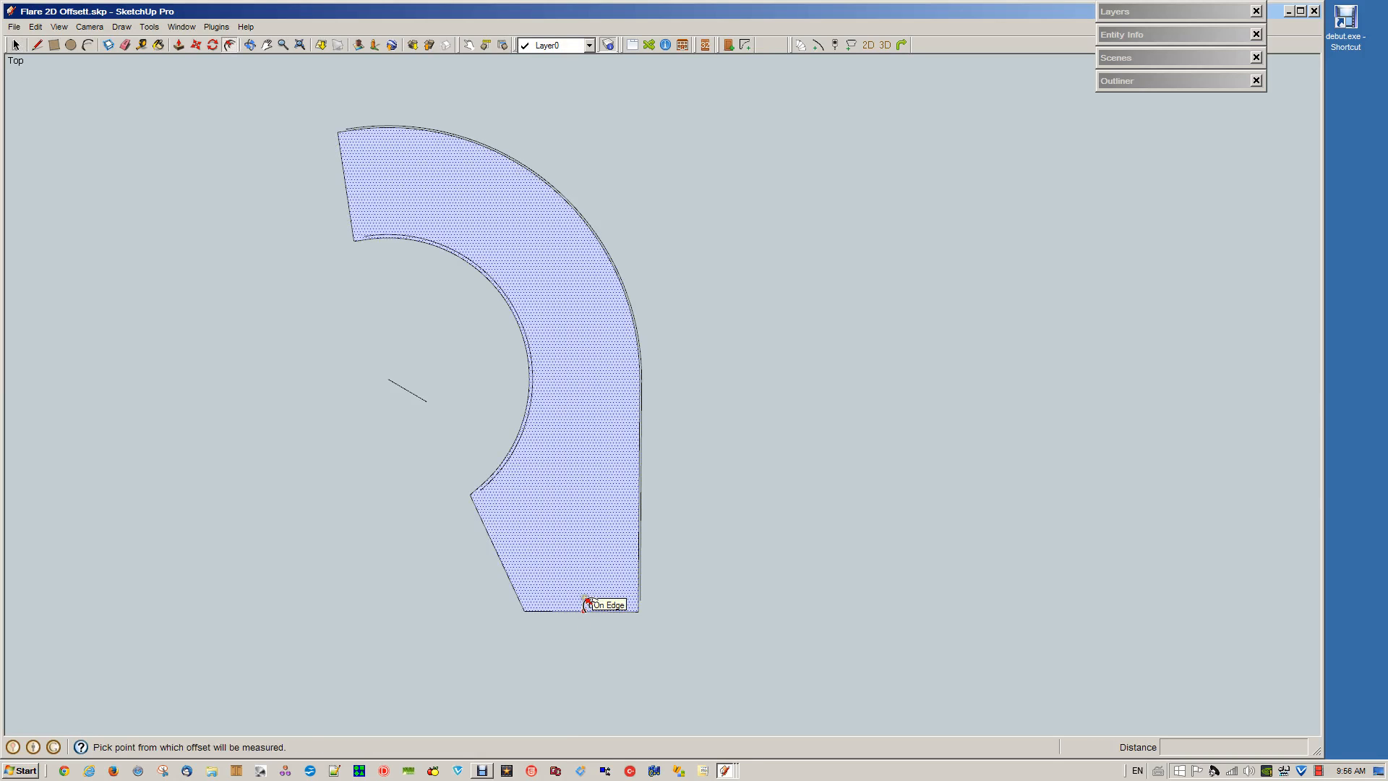
{"action": "left_click", "coordinate": [584, 600]}
{"action": "type", "text": "144"}
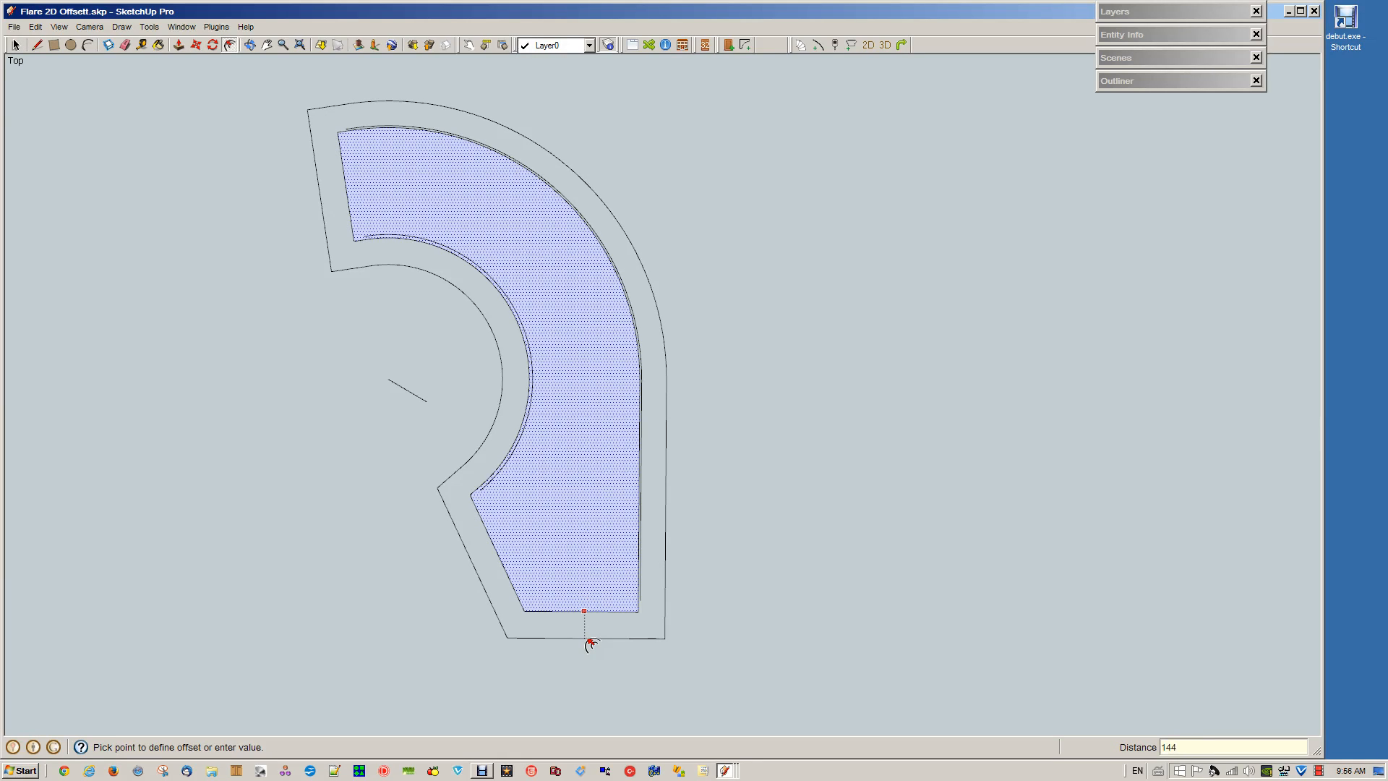
{"action": "key", "text": "Return"}
{"action": "key", "text": "space"}
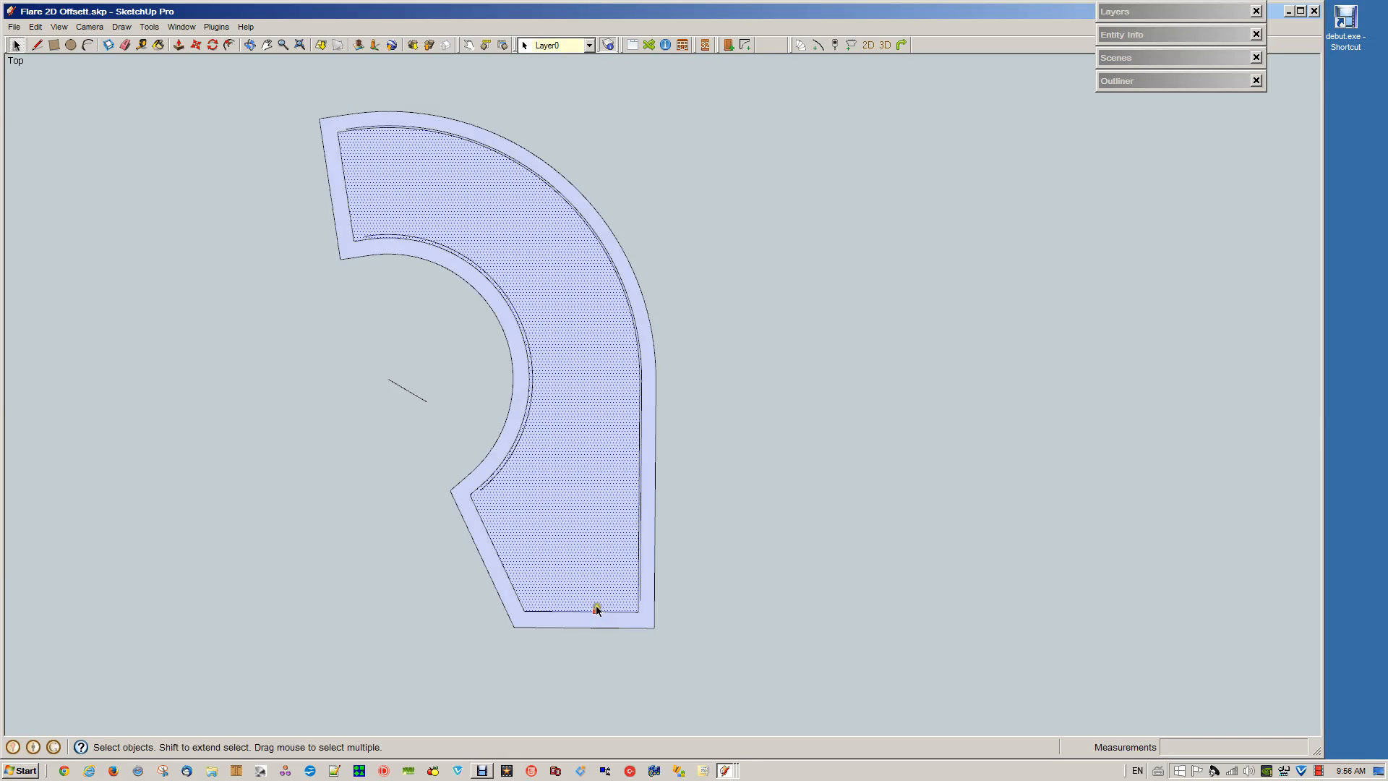
Offset the same stair outline face outward by 44 mm for the inner side of the wall
{"action": "key", "text": "f"}
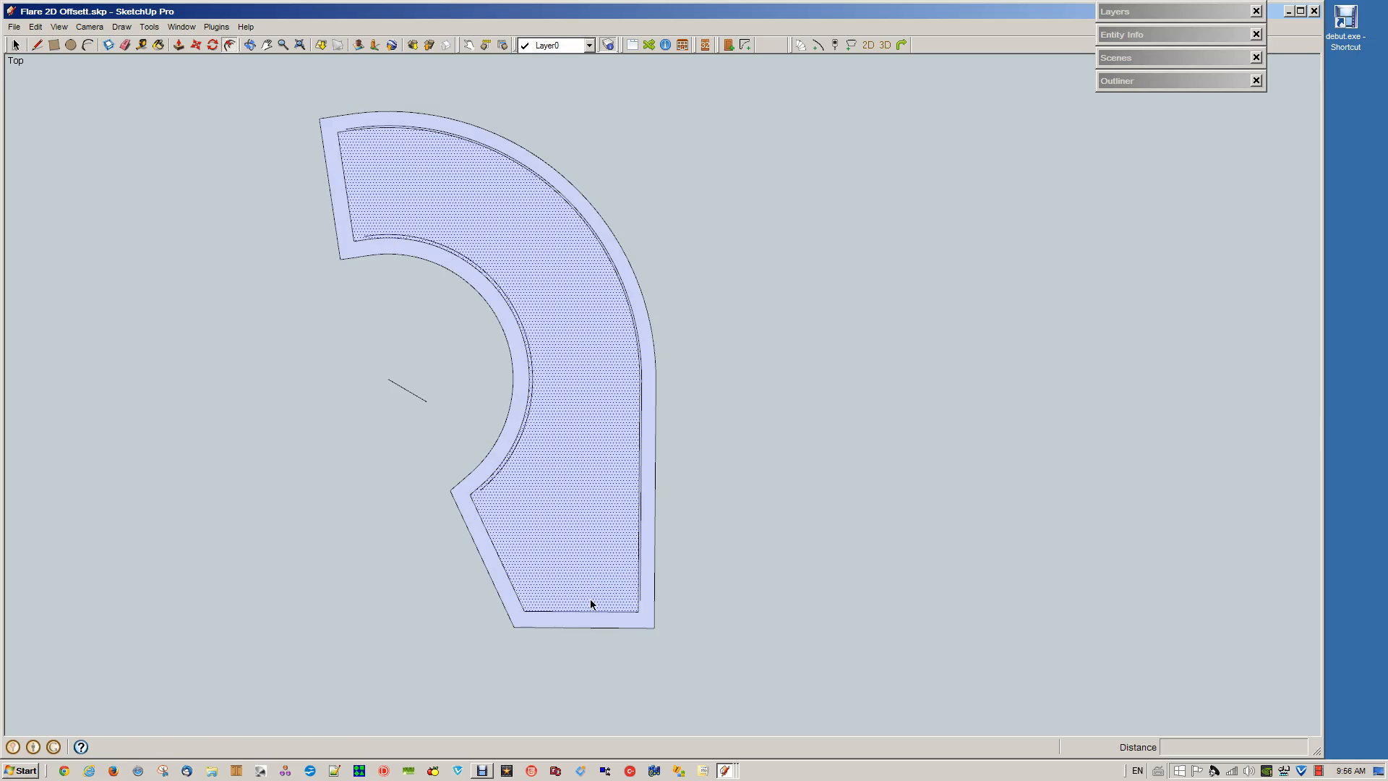
{"action": "left_click", "coordinate": [588, 612]}
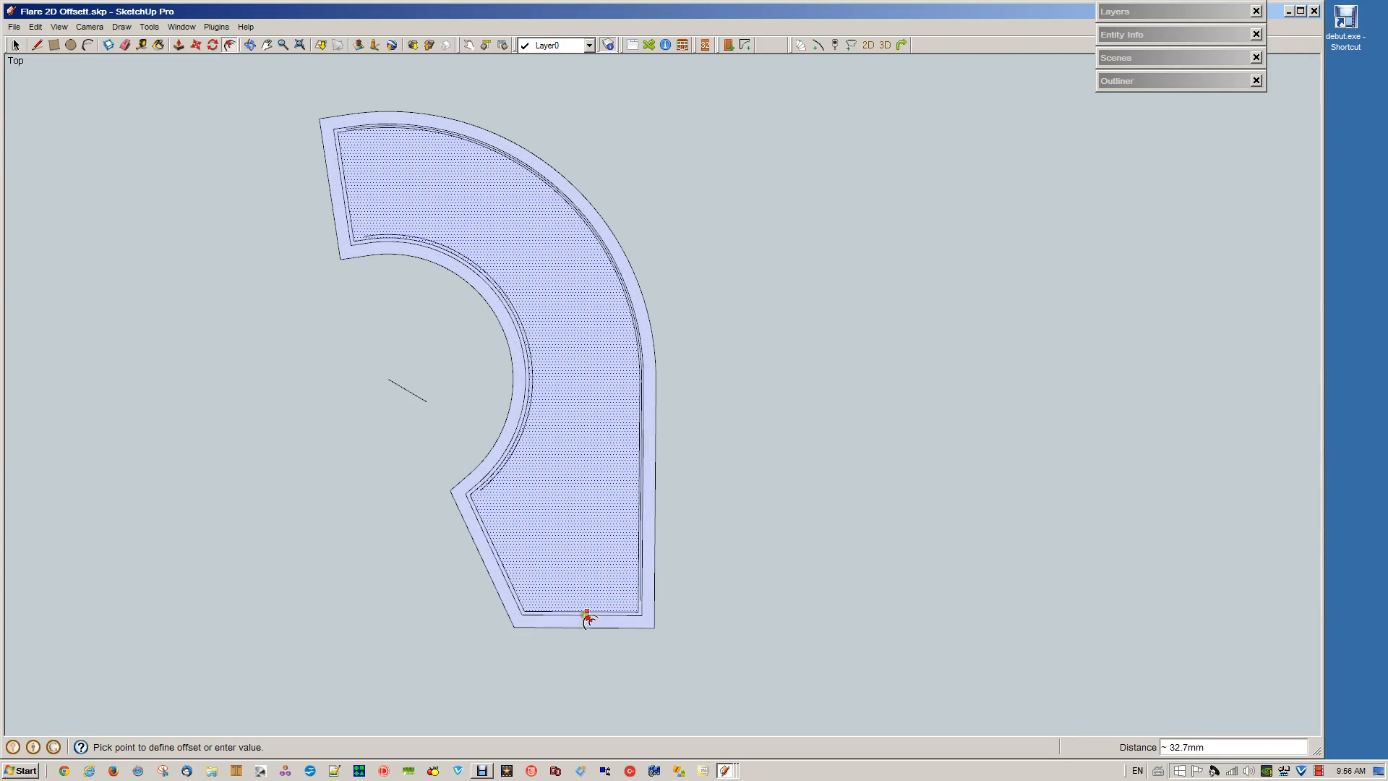
{"action": "type", "text": "44"}
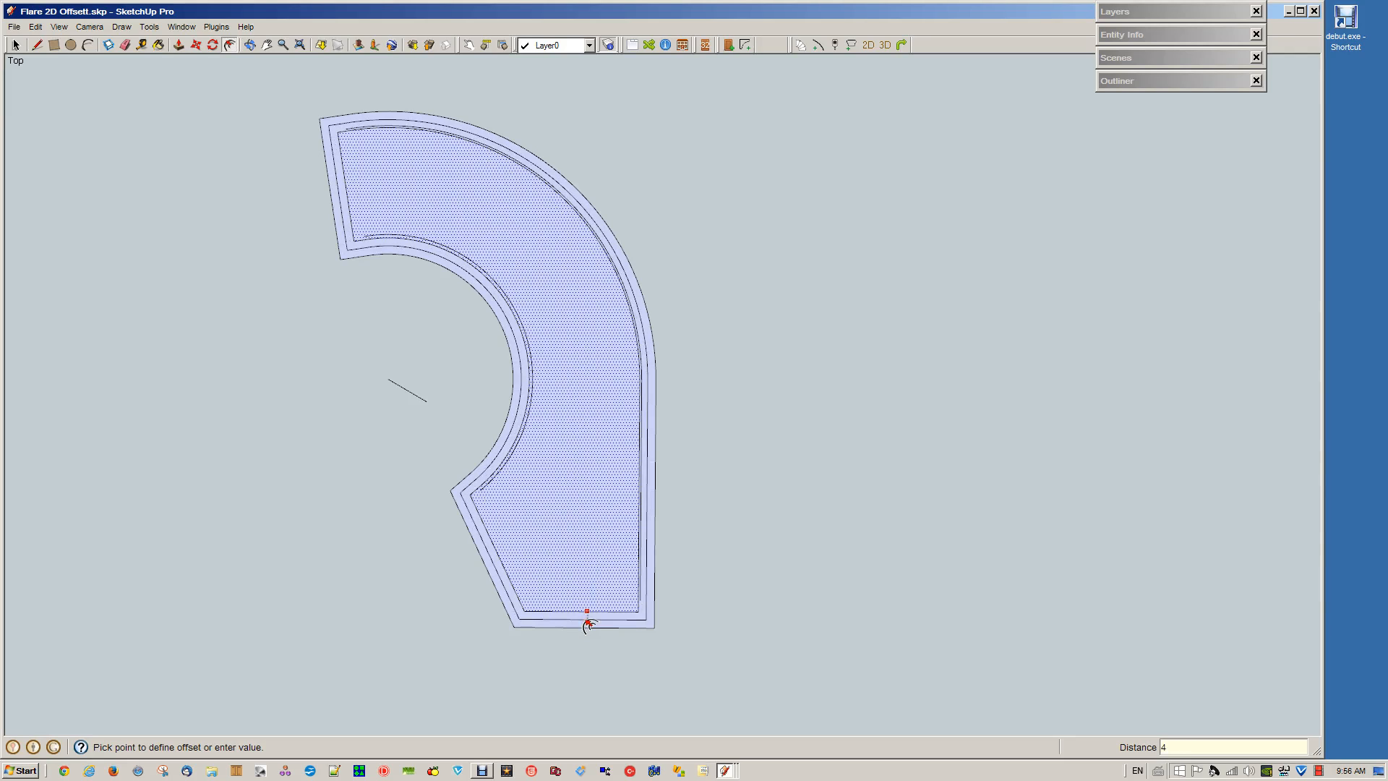
{"action": "key", "text": "Return"}
{"action": "key", "text": "space"}
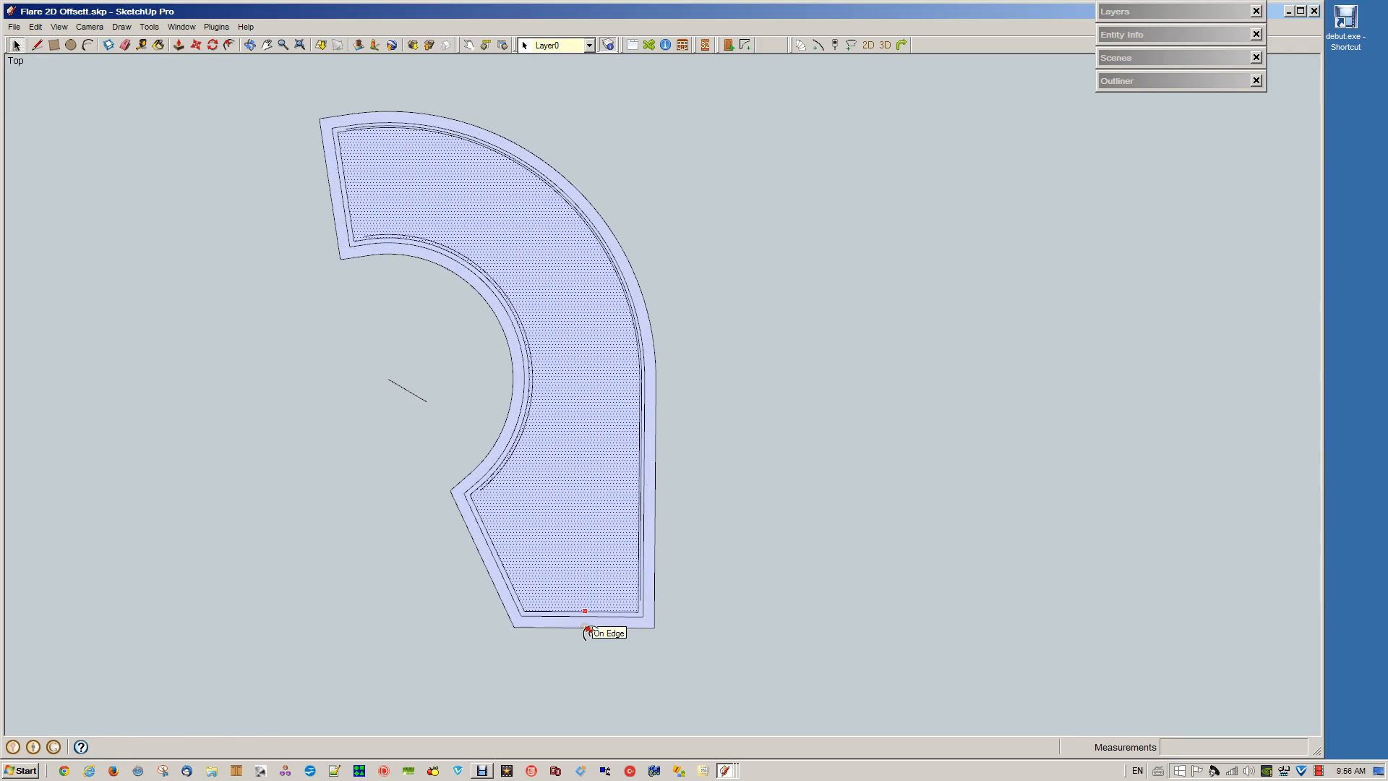
Draw a 100 mm line across the outer wall strip near its lower end, and delete the strip's two edge segments beyond it
{"action": "left_click", "coordinate": [595, 655]}
{"action": "scroll", "coordinate": [674, 623], "scroll_direction": "up", "scroll_amount": 5}
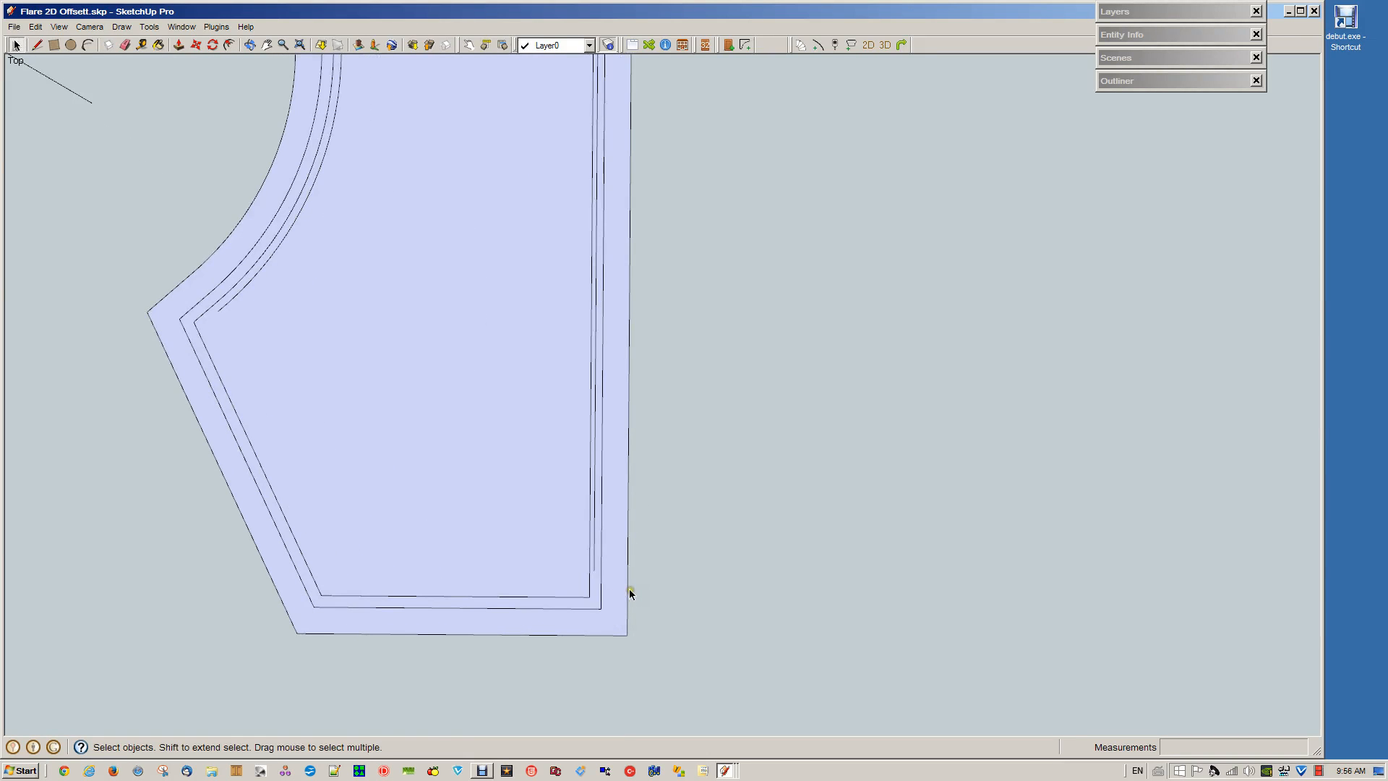
{"action": "key", "text": "l"}
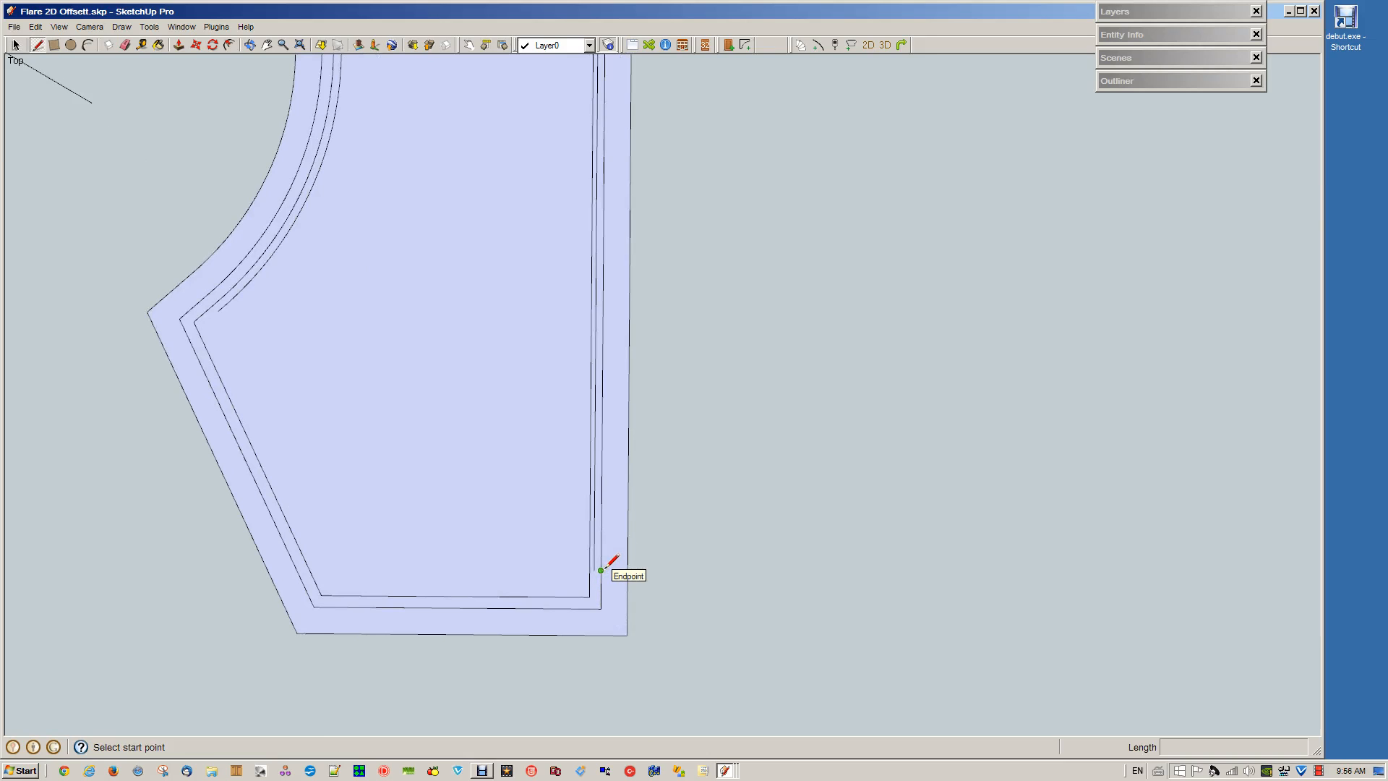
{"action": "left_click", "coordinate": [601, 571]}
{"action": "left_click", "coordinate": [628, 570]}
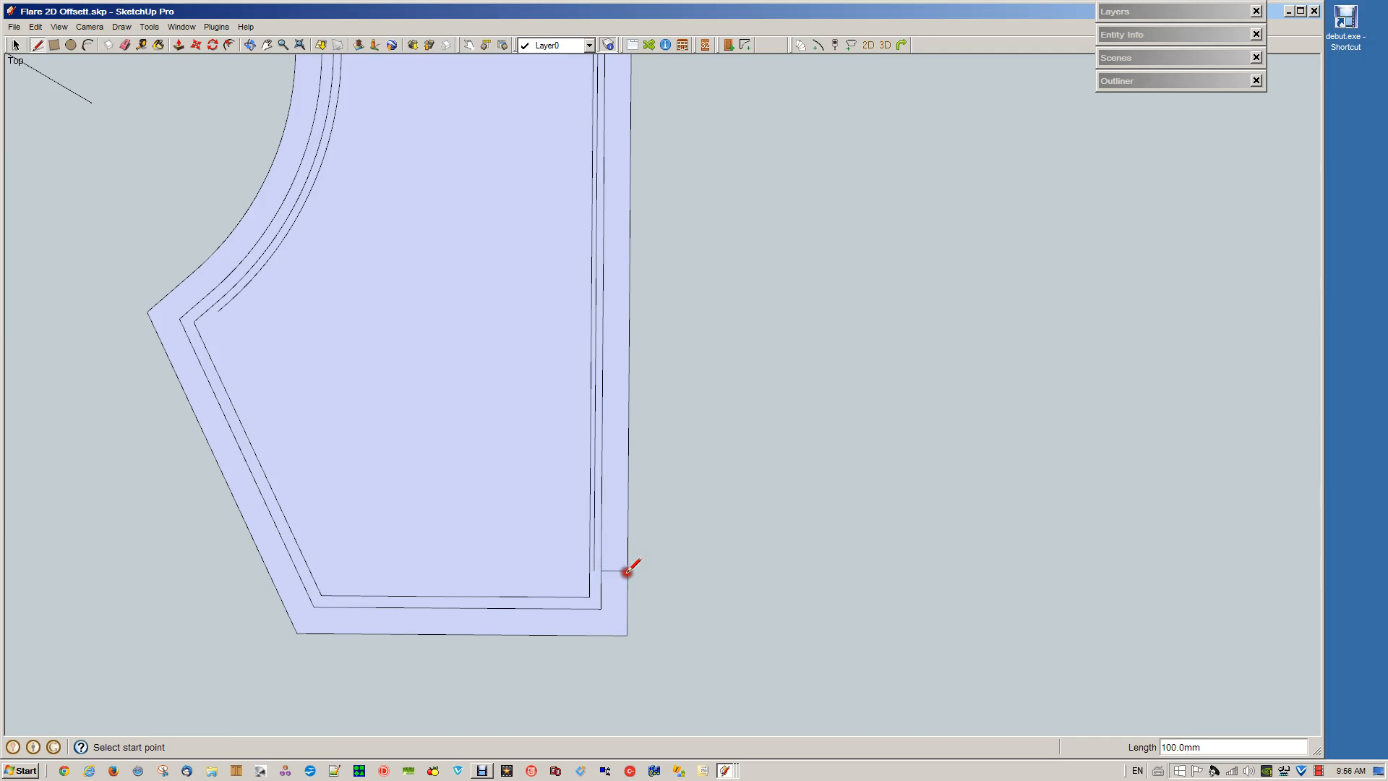
{"action": "key", "text": "space"}
{"action": "left_click", "coordinate": [600, 587]}
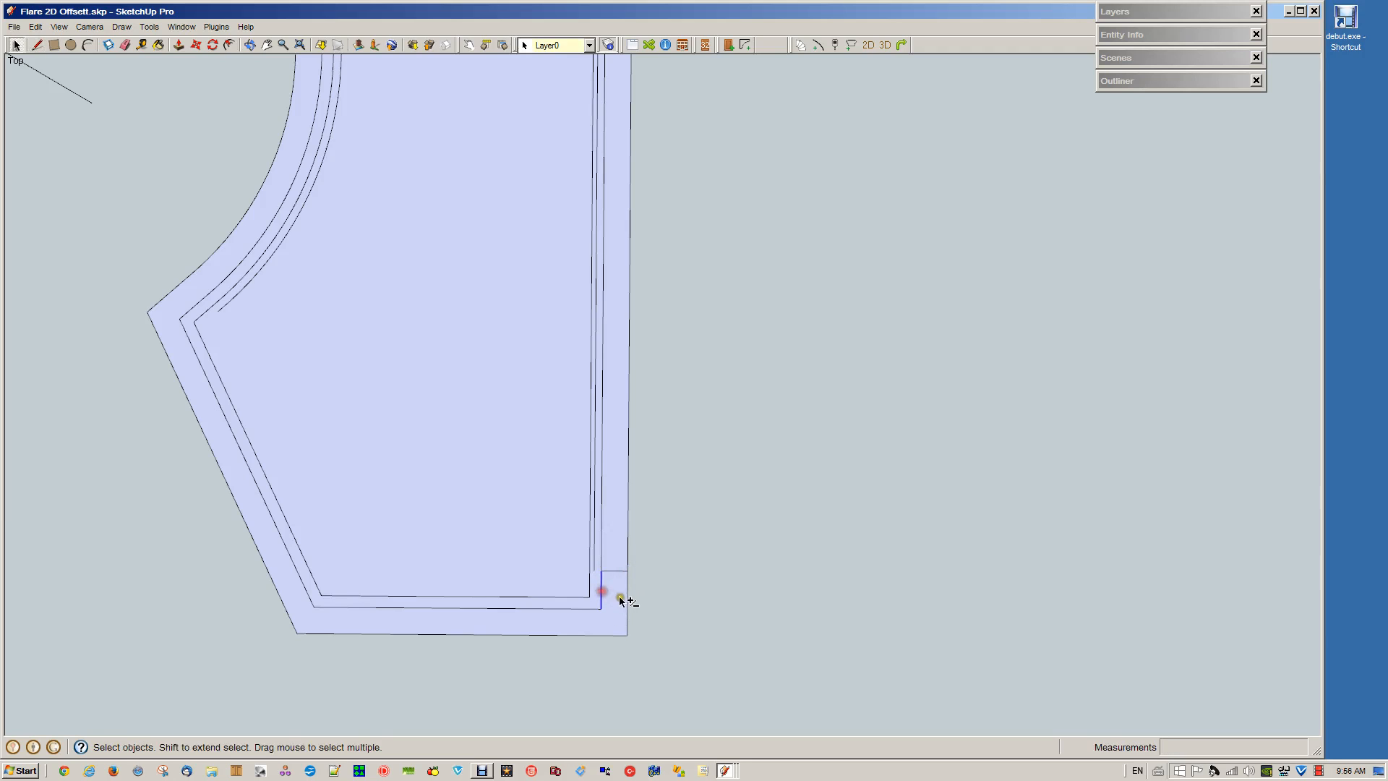
{"action": "left_click", "coordinate": [628, 600], "text": "shift"}
{"action": "key", "text": "Delete"}
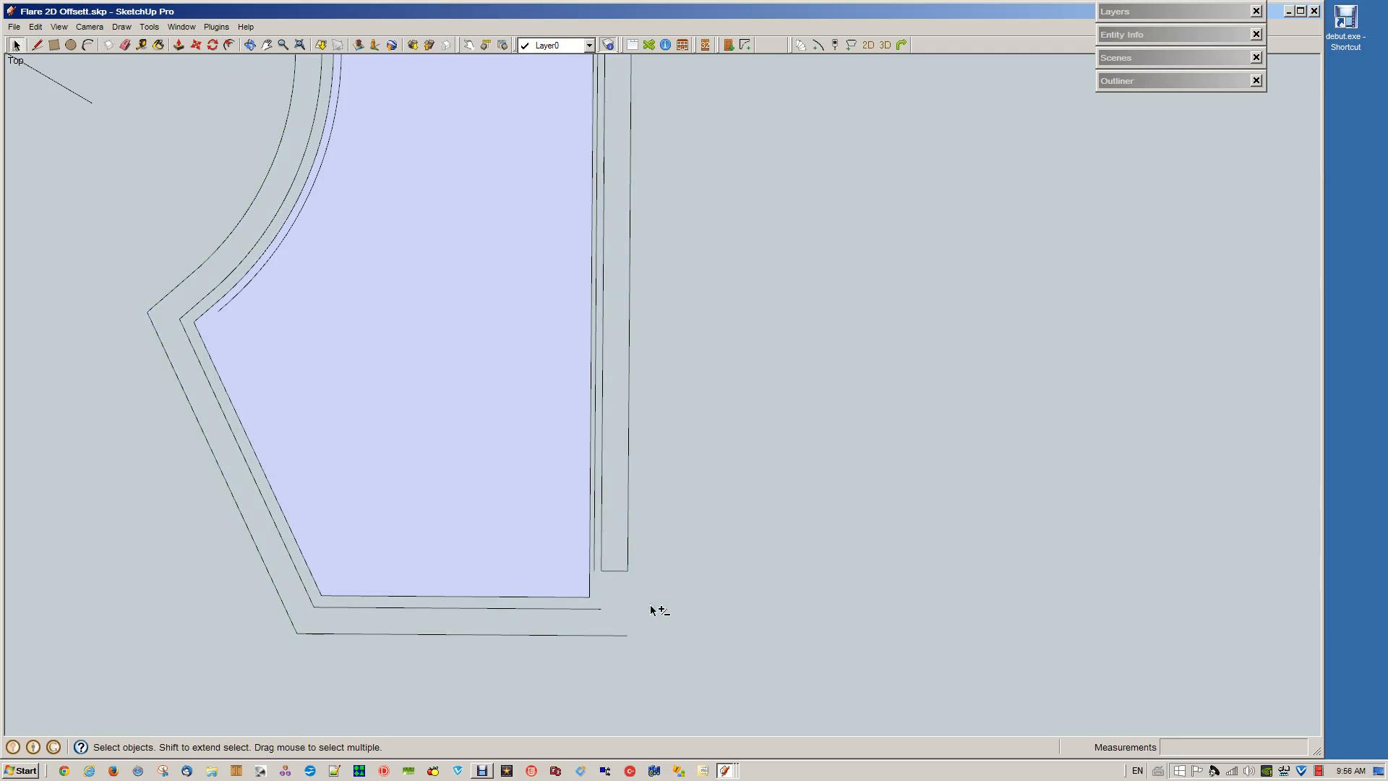
Examine the upper end of the outline, checking the face's outer curve and its short end segment
{"action": "key", "text": "o"}
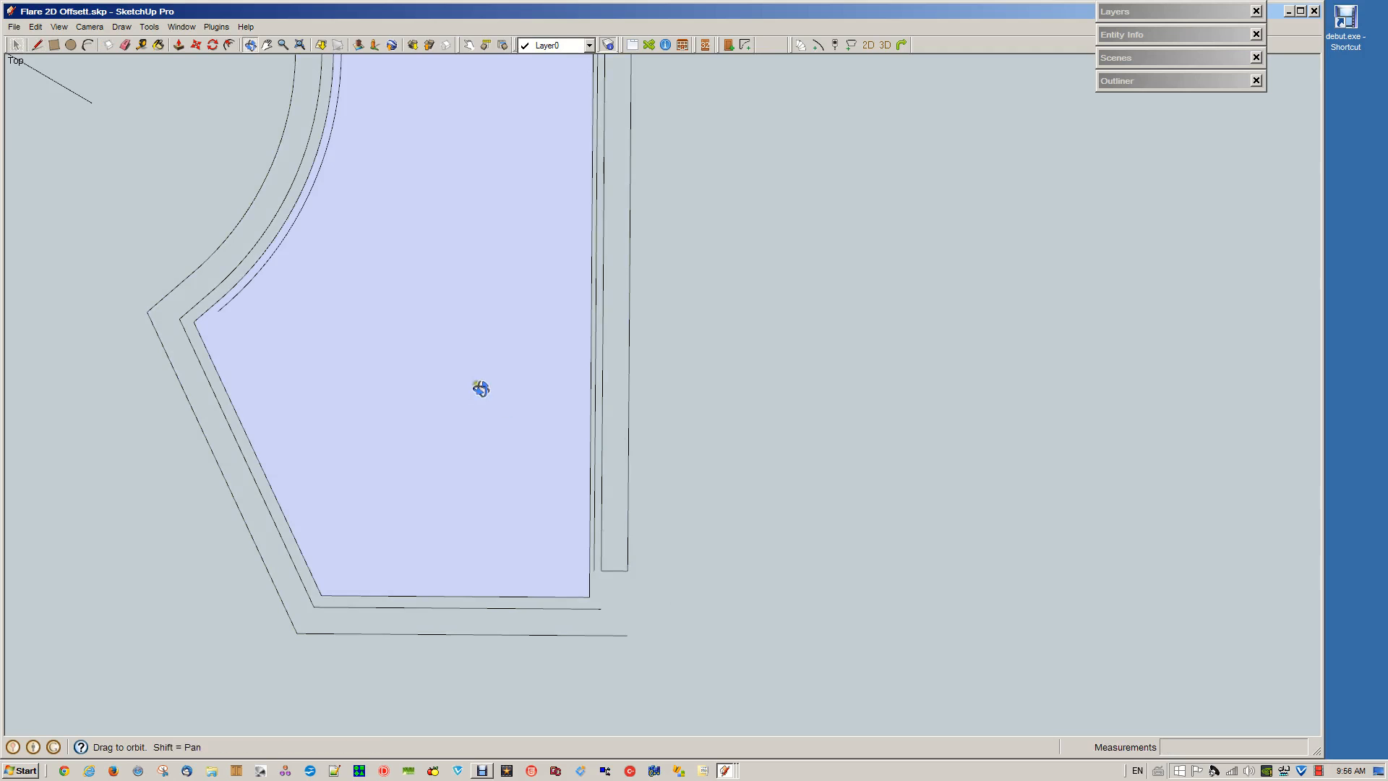
{"action": "scroll", "coordinate": [443, 405], "scroll_direction": "down", "scroll_amount": 3}
{"action": "left_click_drag", "start_coordinate": [443, 405], "coordinate": [974, 397]}
{"action": "scroll", "coordinate": [478, 364], "scroll_direction": "up", "scroll_amount": 10}
{"action": "left_click_drag", "start_coordinate": [477, 364], "coordinate": [573, 217]}
{"action": "key", "text": "space"}
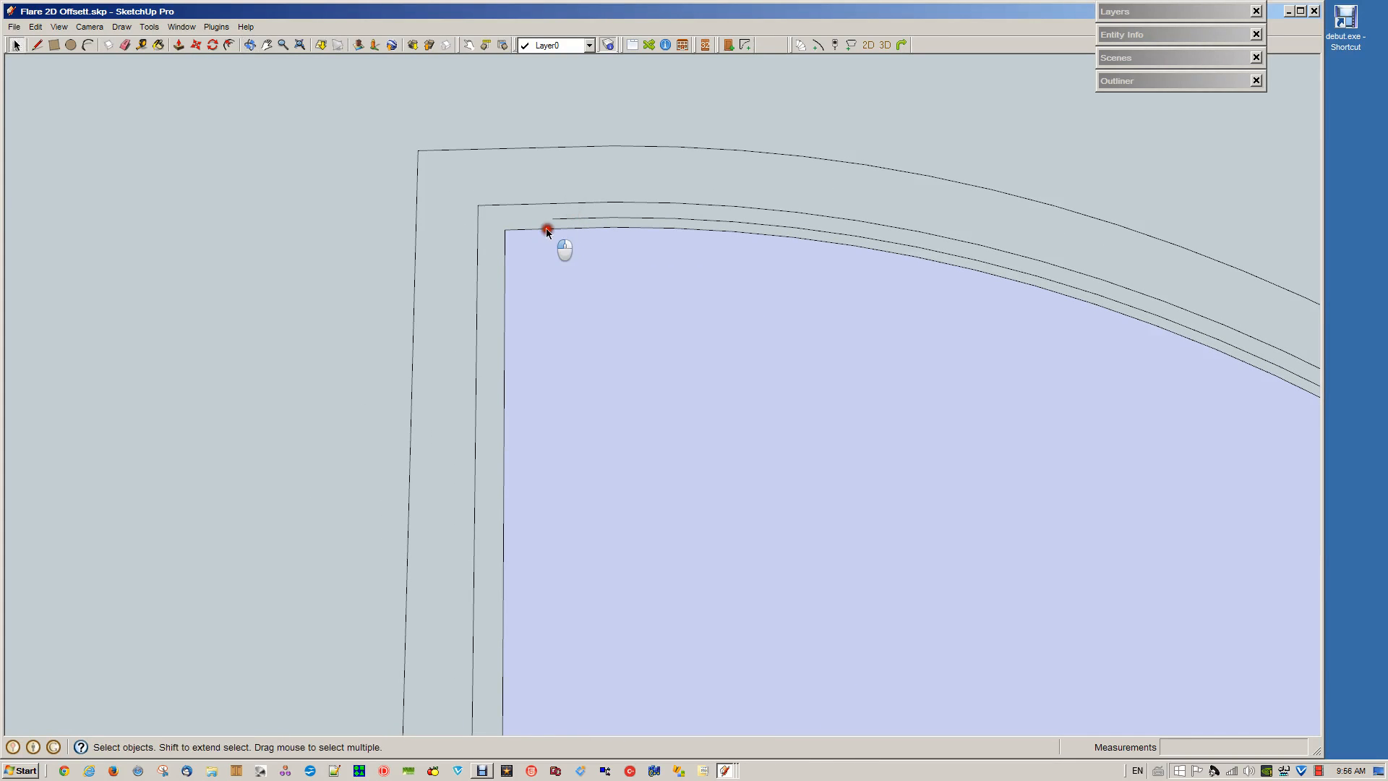
{"action": "left_click", "coordinate": [566, 227]}
{"action": "left_click", "coordinate": [542, 230]}
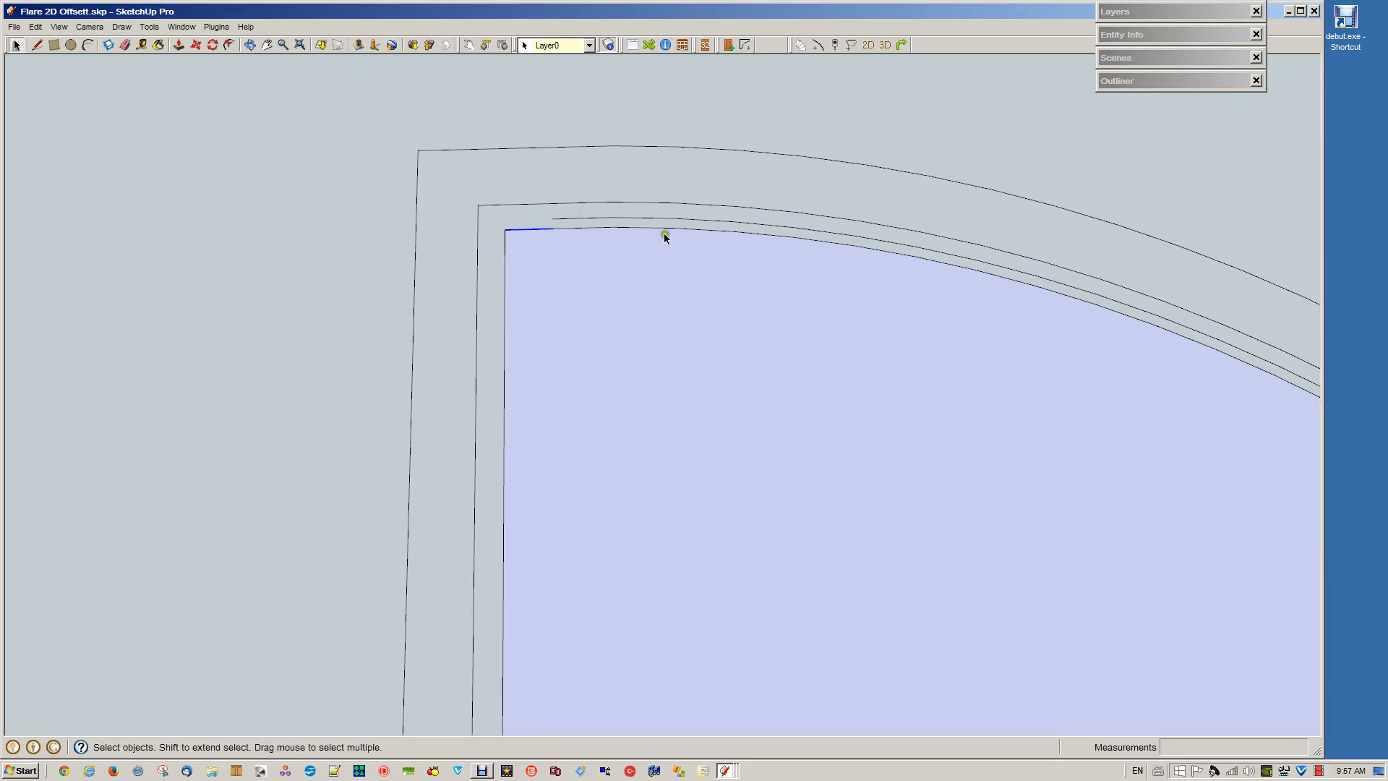
{"action": "left_click", "coordinate": [685, 229]}
{"action": "scroll", "coordinate": [700, 263], "scroll_direction": "down", "scroll_amount": 5}
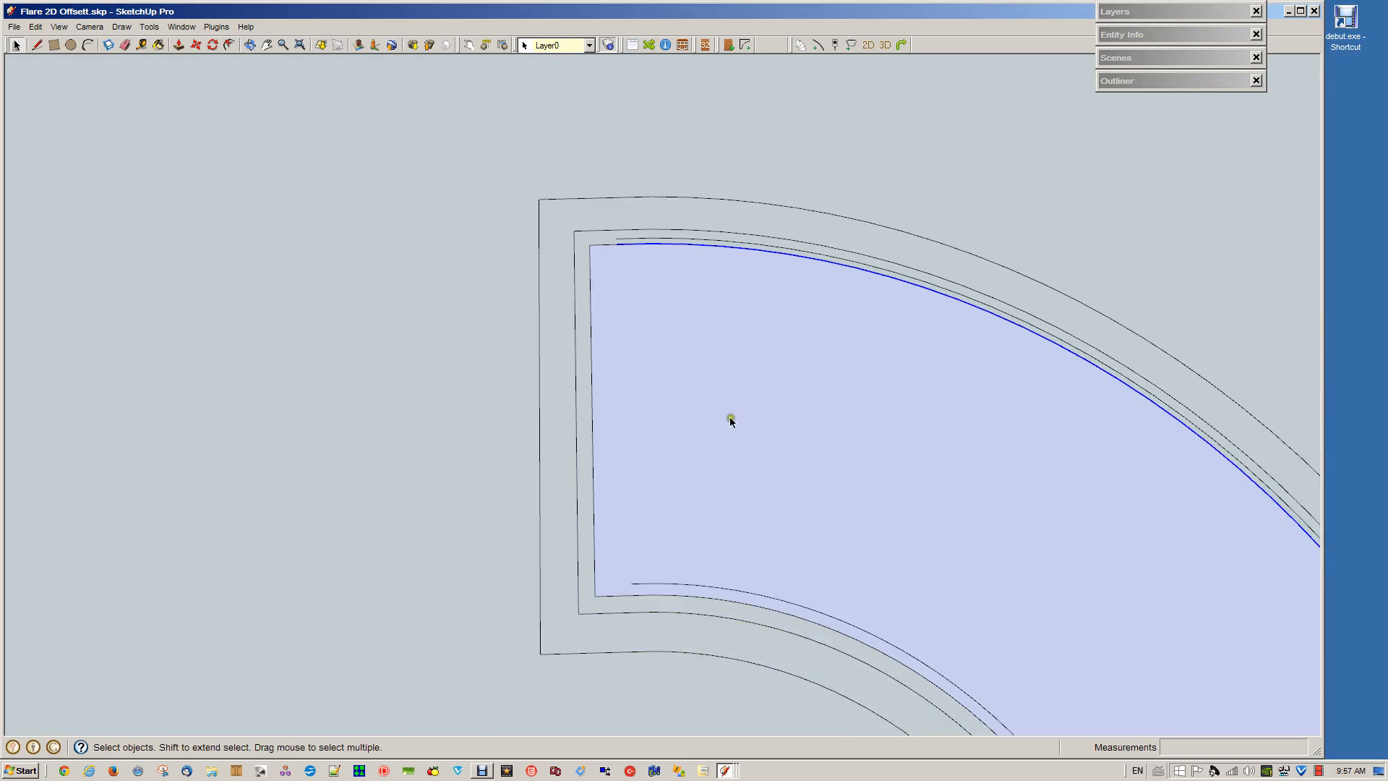
{"action": "left_click", "coordinate": [716, 211]}
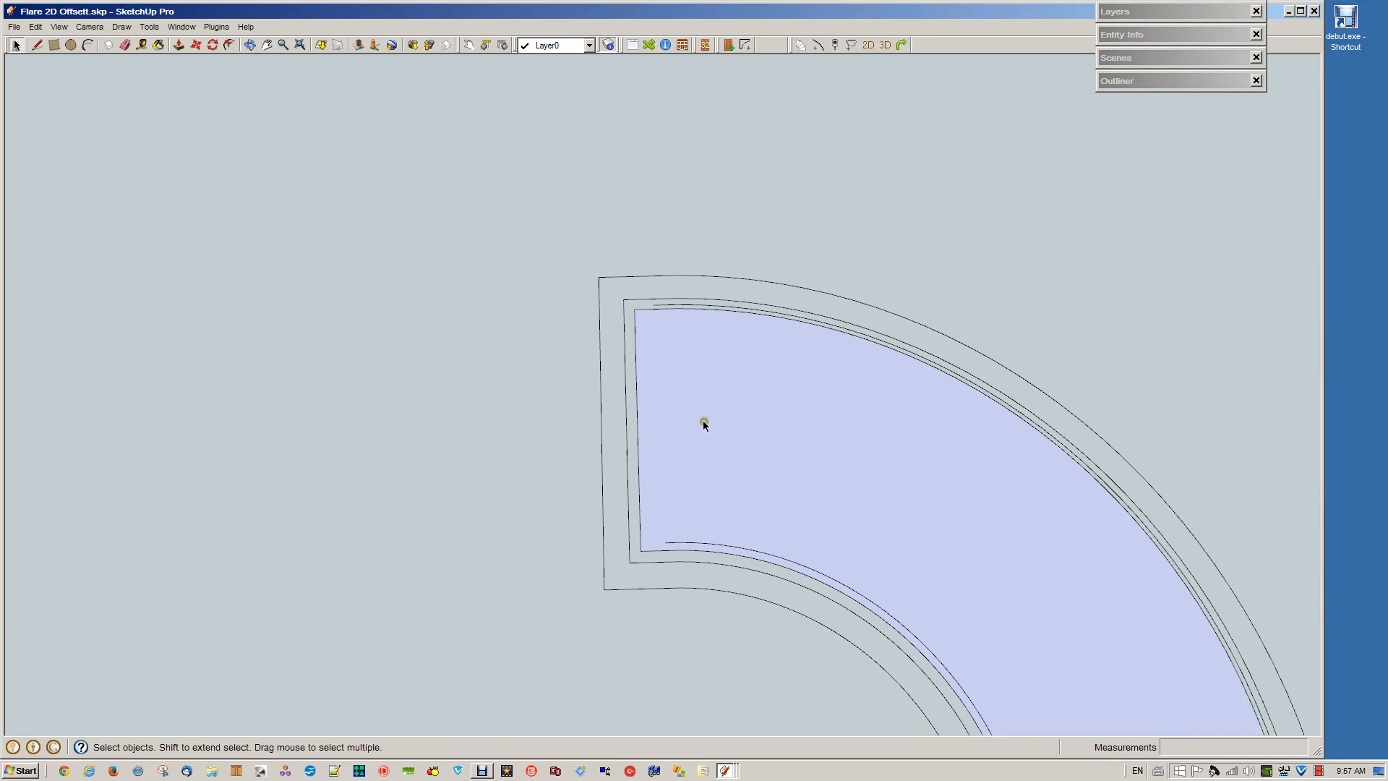
Place a guide line about 2837 mm long from the arcs' centre point along the green axis, past the outer wall curve
{"action": "key", "text": "t"}
{"action": "left_click_drag", "start_coordinate": [700, 248], "coordinate": [689, 200]}
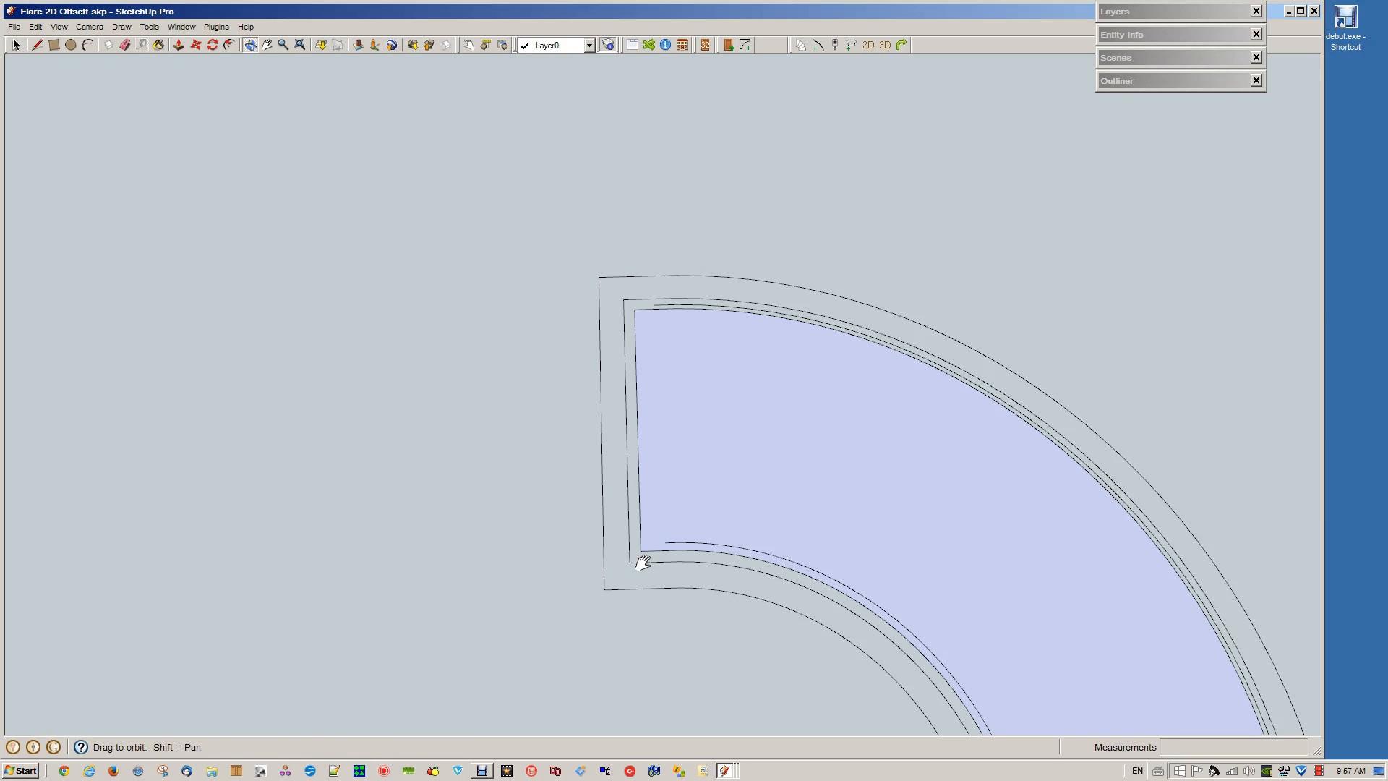
{"action": "middle_click_drag", "start_coordinate": [636, 561], "coordinate": [536, 403], "text": "shift"}
{"action": "scroll", "coordinate": [536, 402], "scroll_direction": "down", "scroll_amount": 2}
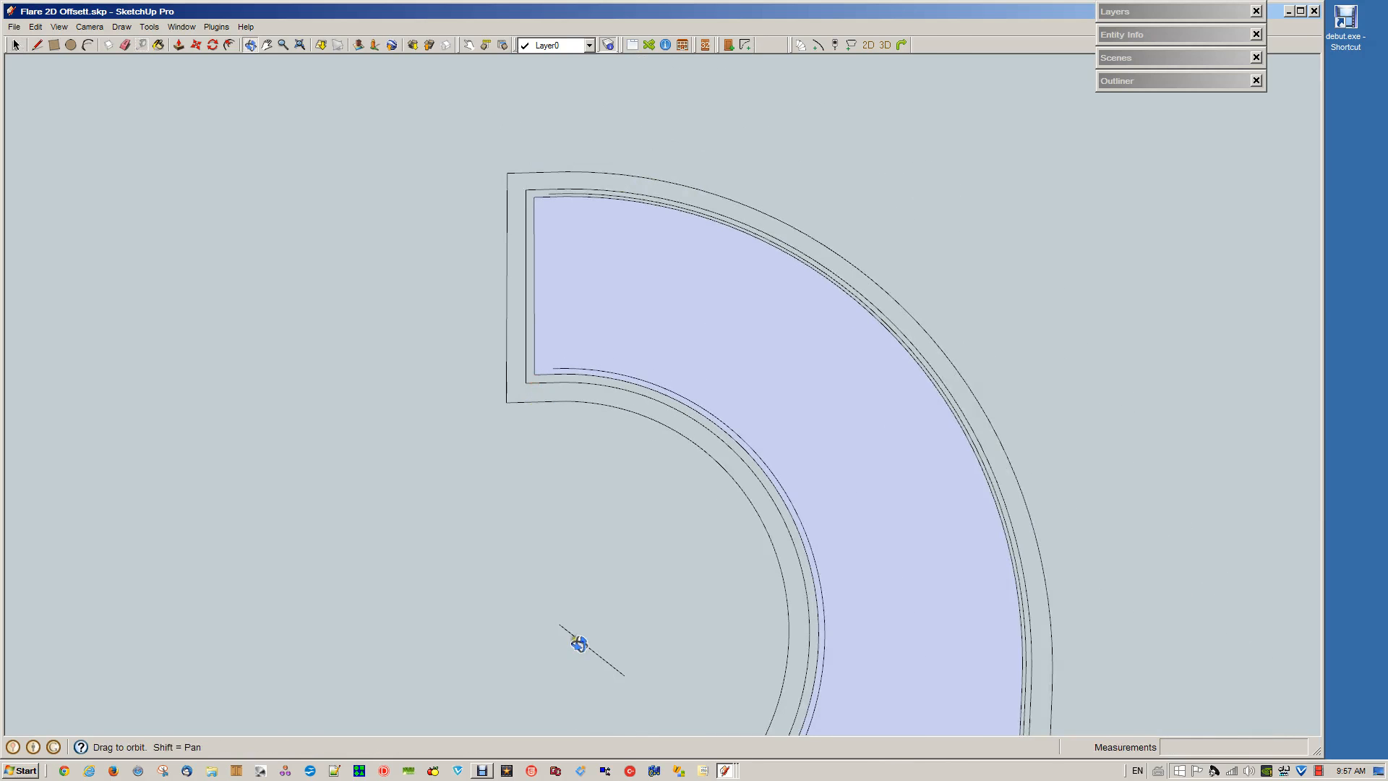
{"action": "left_click", "coordinate": [559, 623]}
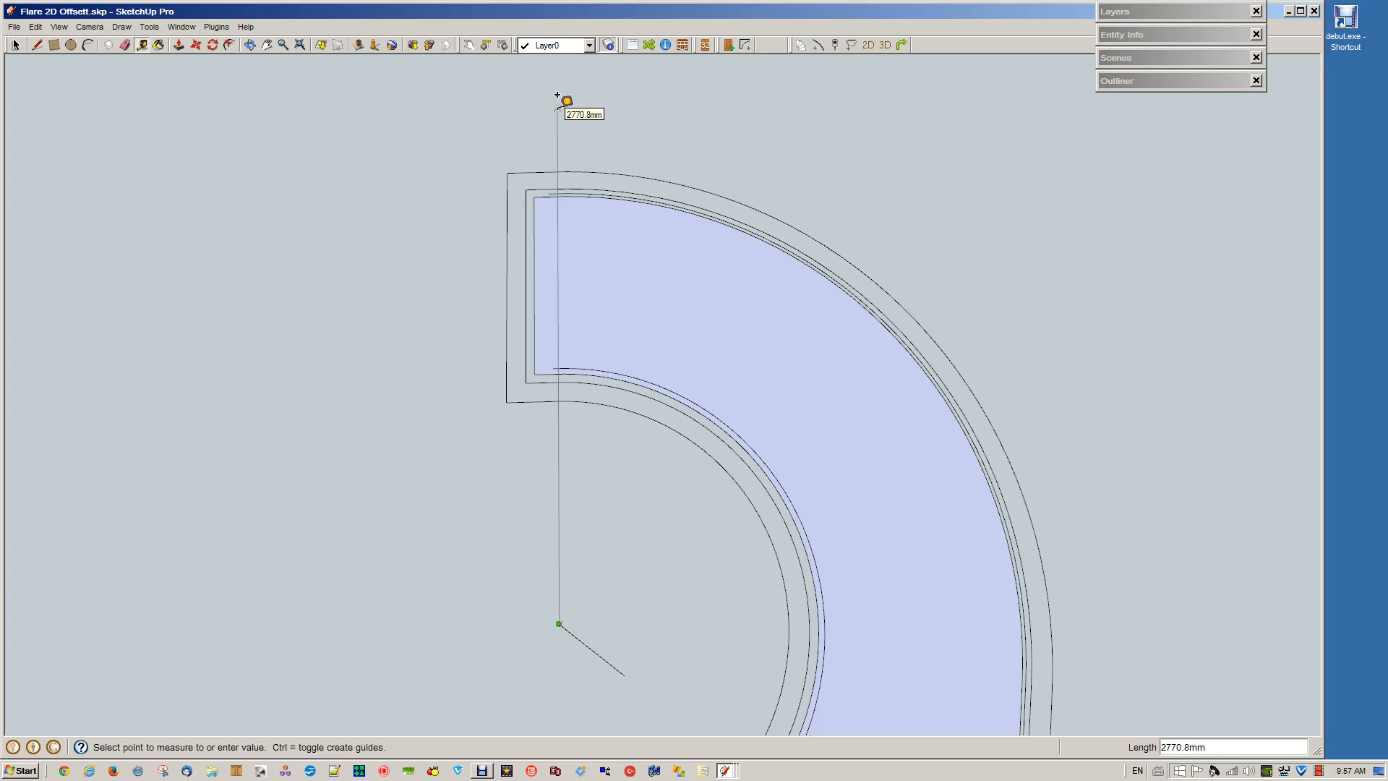
{"action": "key", "text": "Right"}
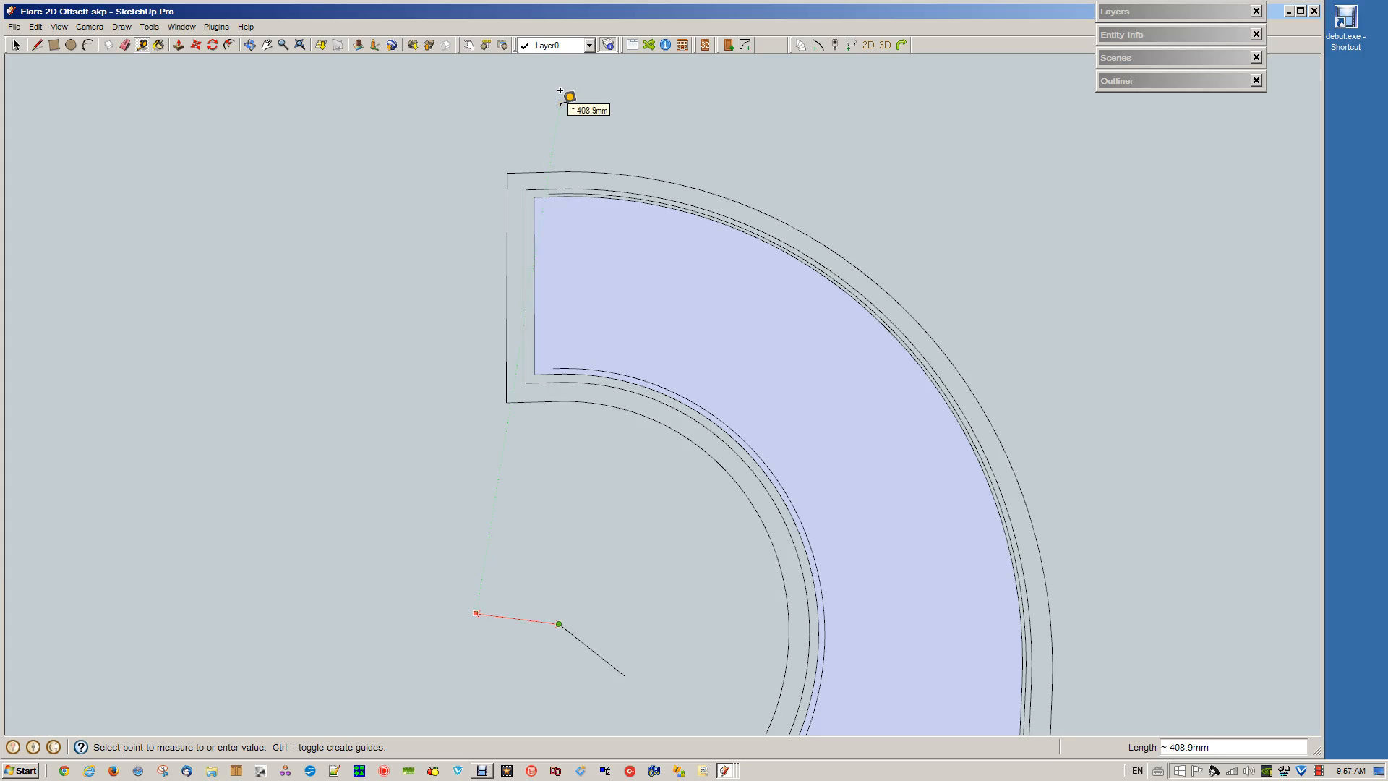
{"action": "key", "text": "Left"}
{"action": "left_click", "coordinate": [640, 89]}
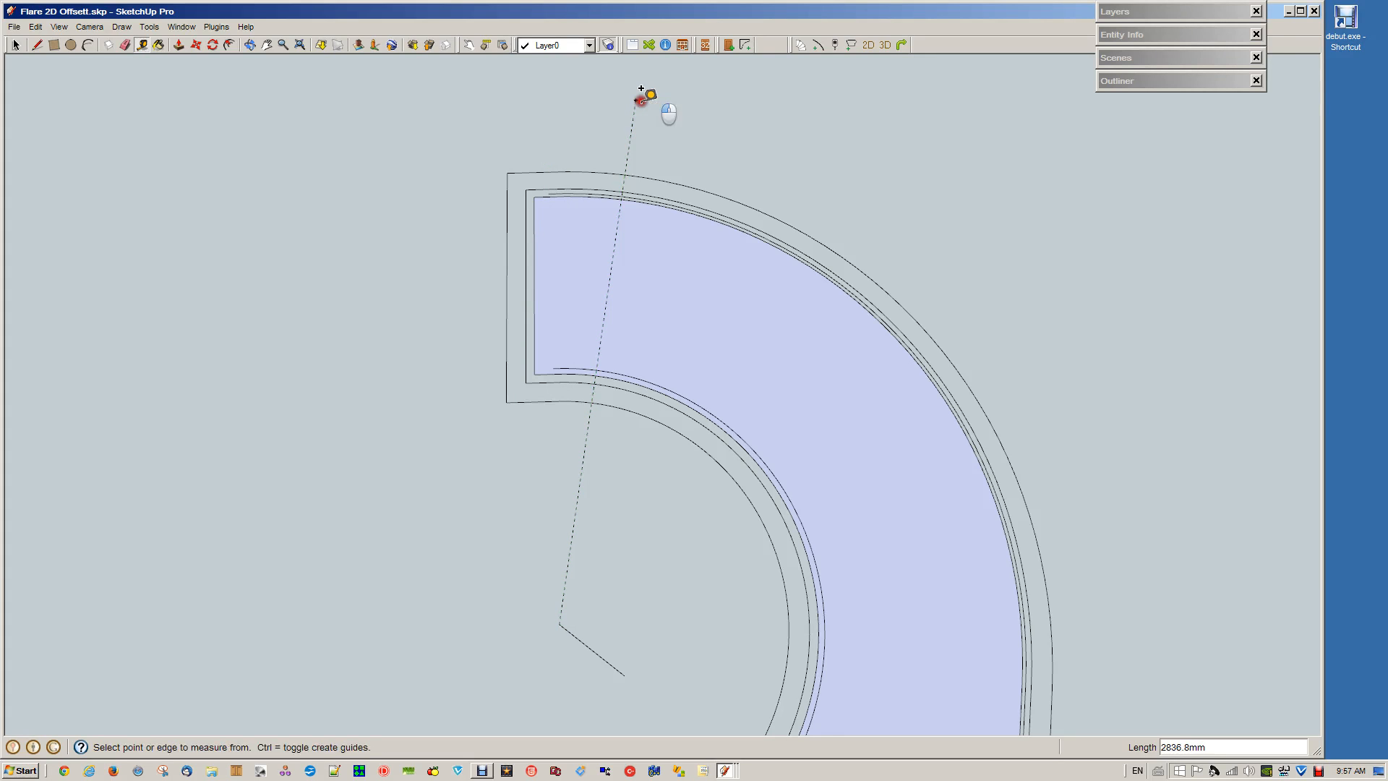
{"action": "key", "text": "o"}
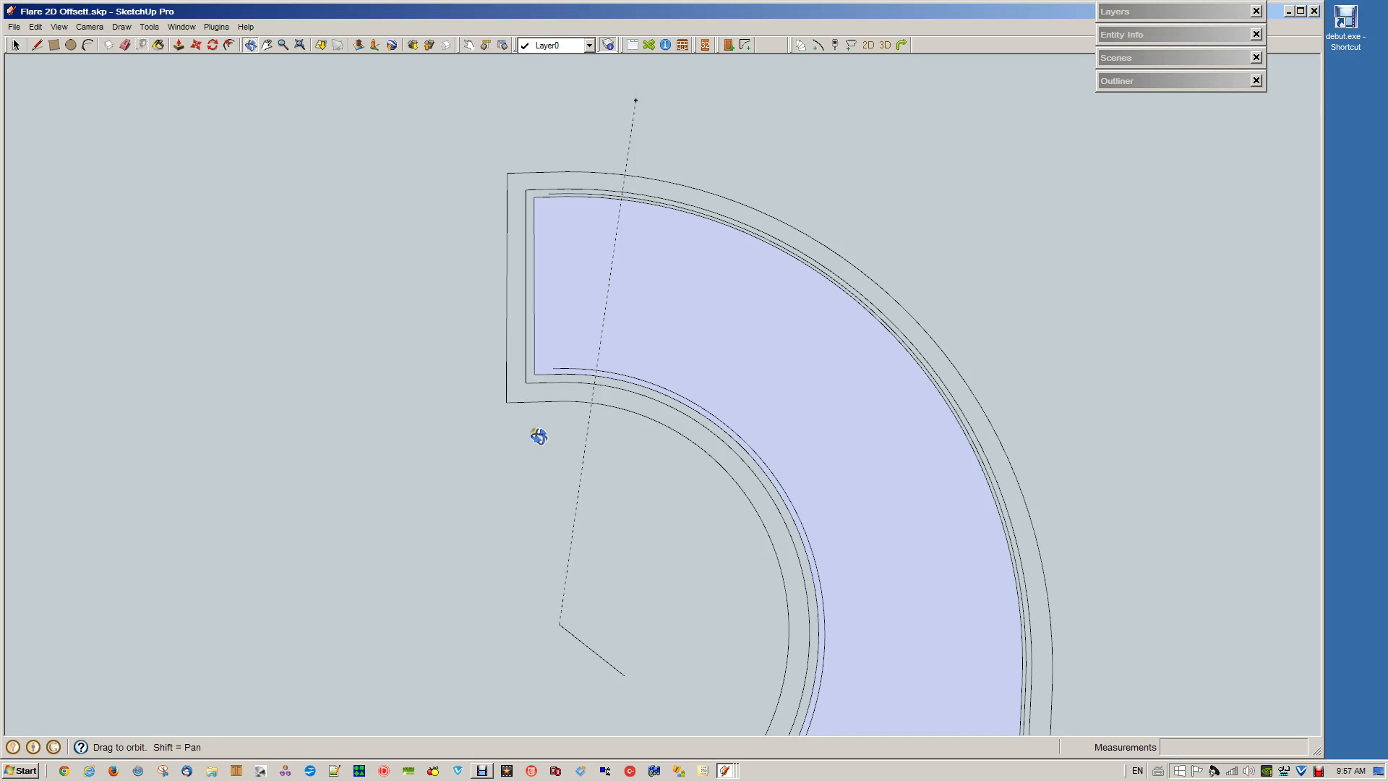
Draw a line across the outer wall strip along the guide line, and delete the strip's two curve segments beyond it at the upper end
{"action": "left_click_drag", "start_coordinate": [539, 462], "coordinate": [573, 230]}
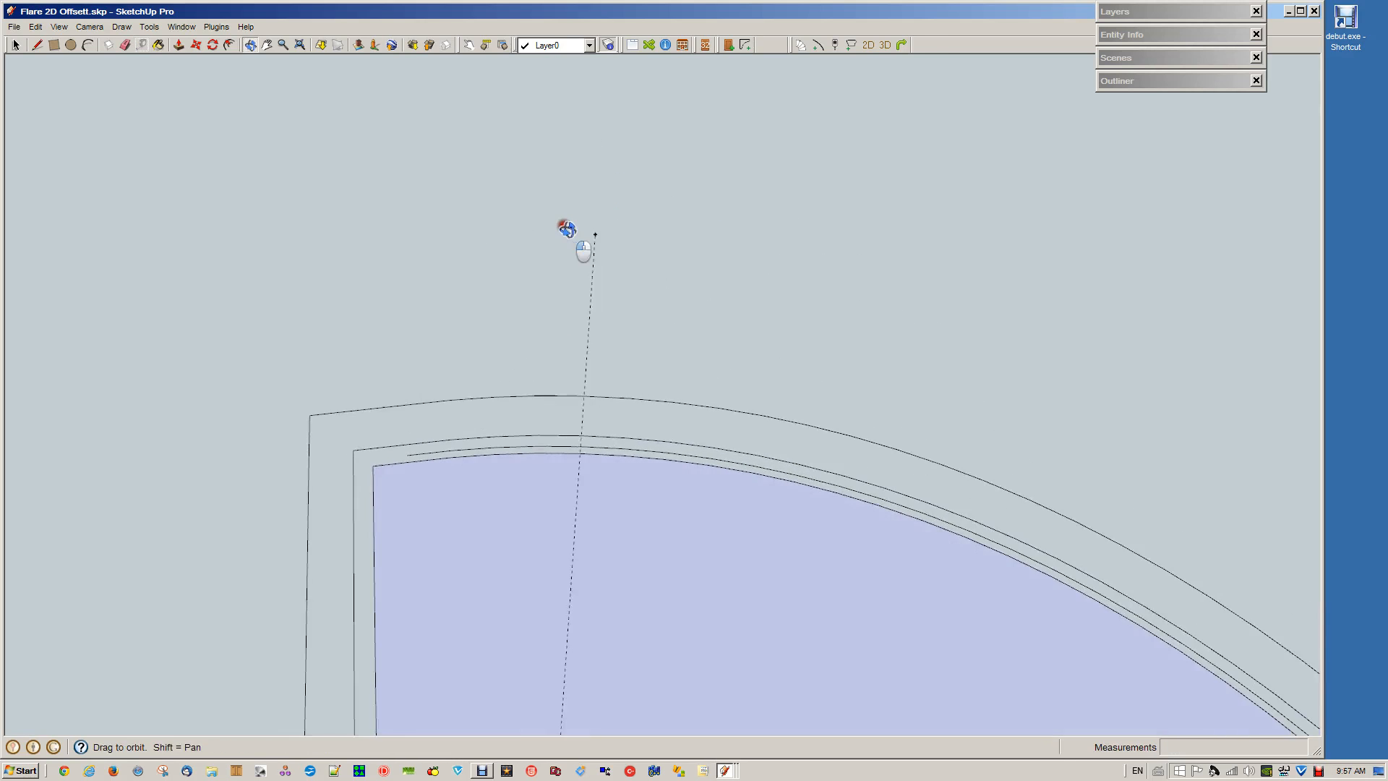
{"action": "key", "text": "space"}
{"action": "left_click", "coordinate": [496, 523]}
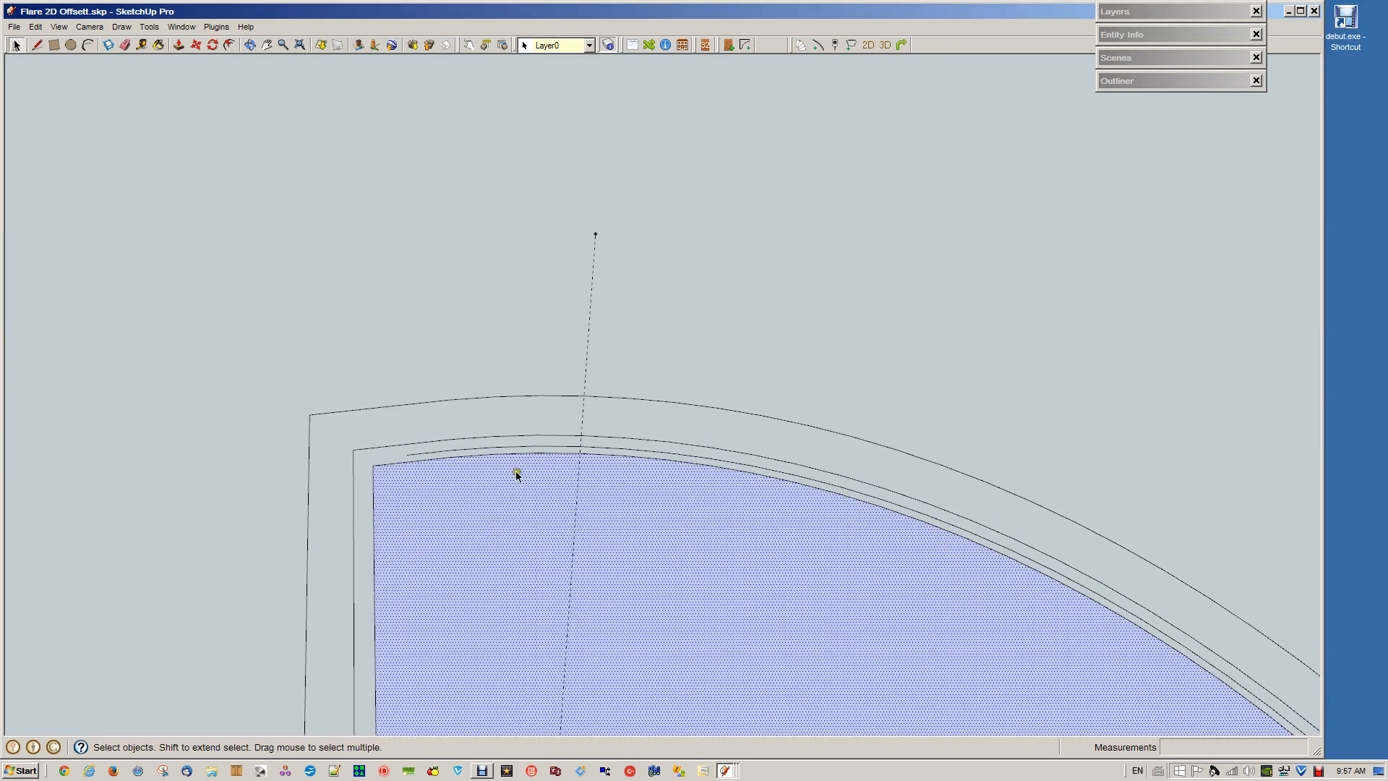
{"action": "left_click", "coordinate": [540, 359]}
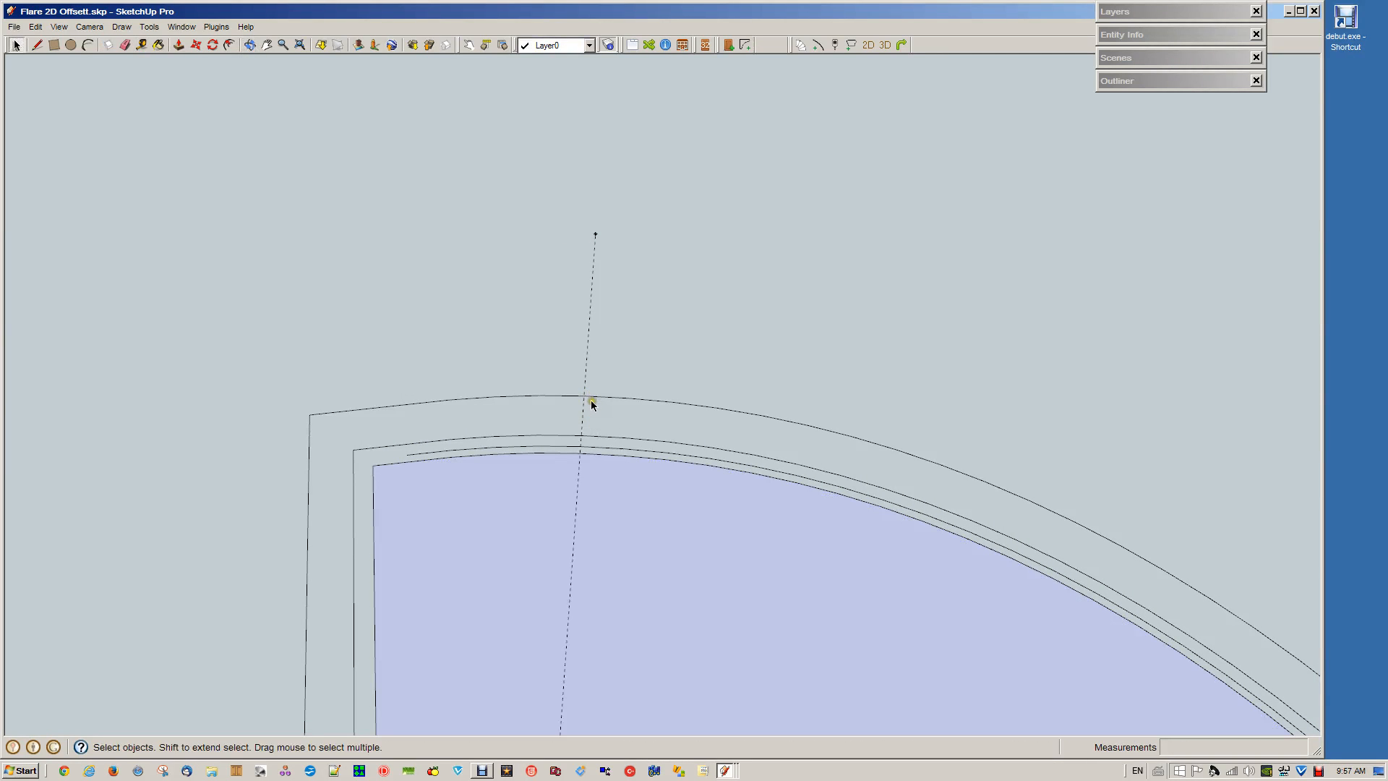
{"action": "key", "text": "l"}
{"action": "left_click", "coordinate": [584, 396]}
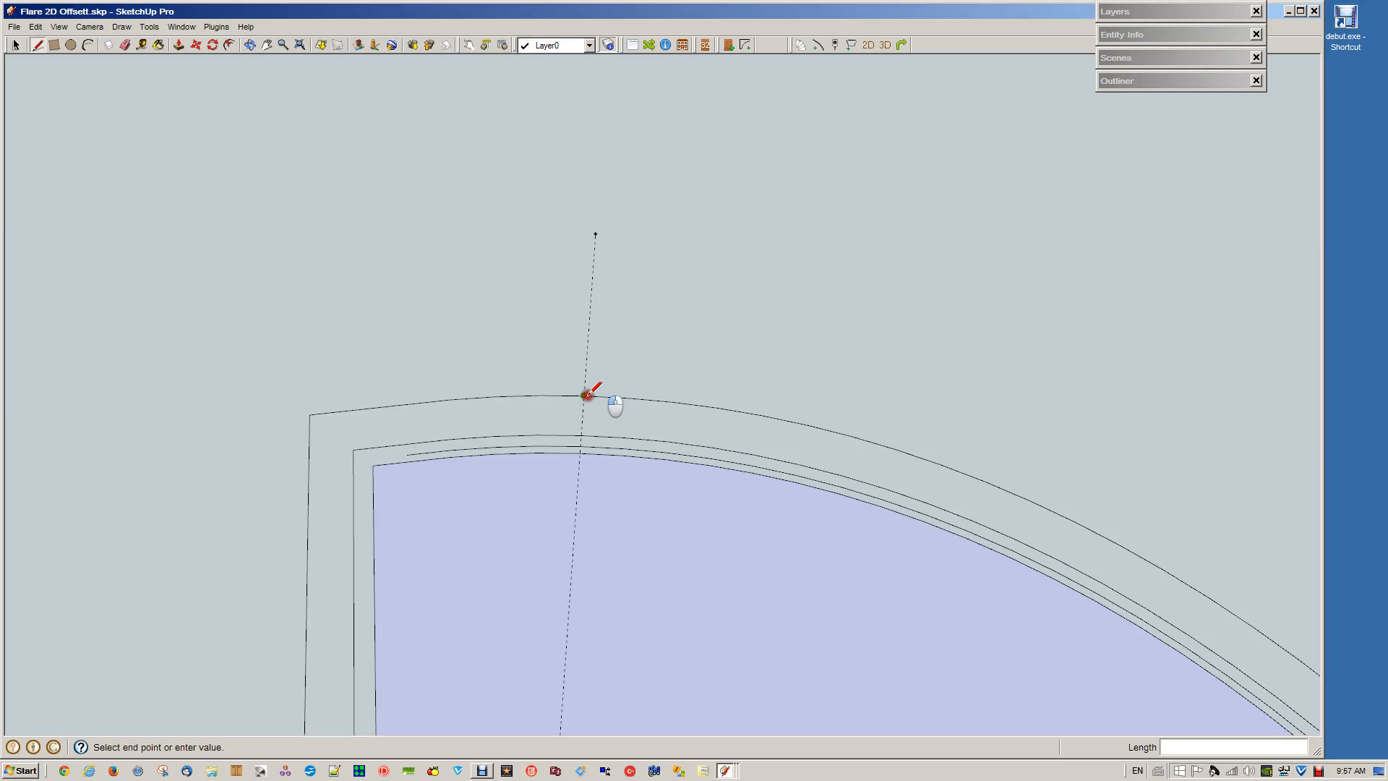
{"action": "left_click", "coordinate": [582, 435]}
{"action": "key", "text": "space"}
{"action": "left_click", "coordinate": [568, 437]}
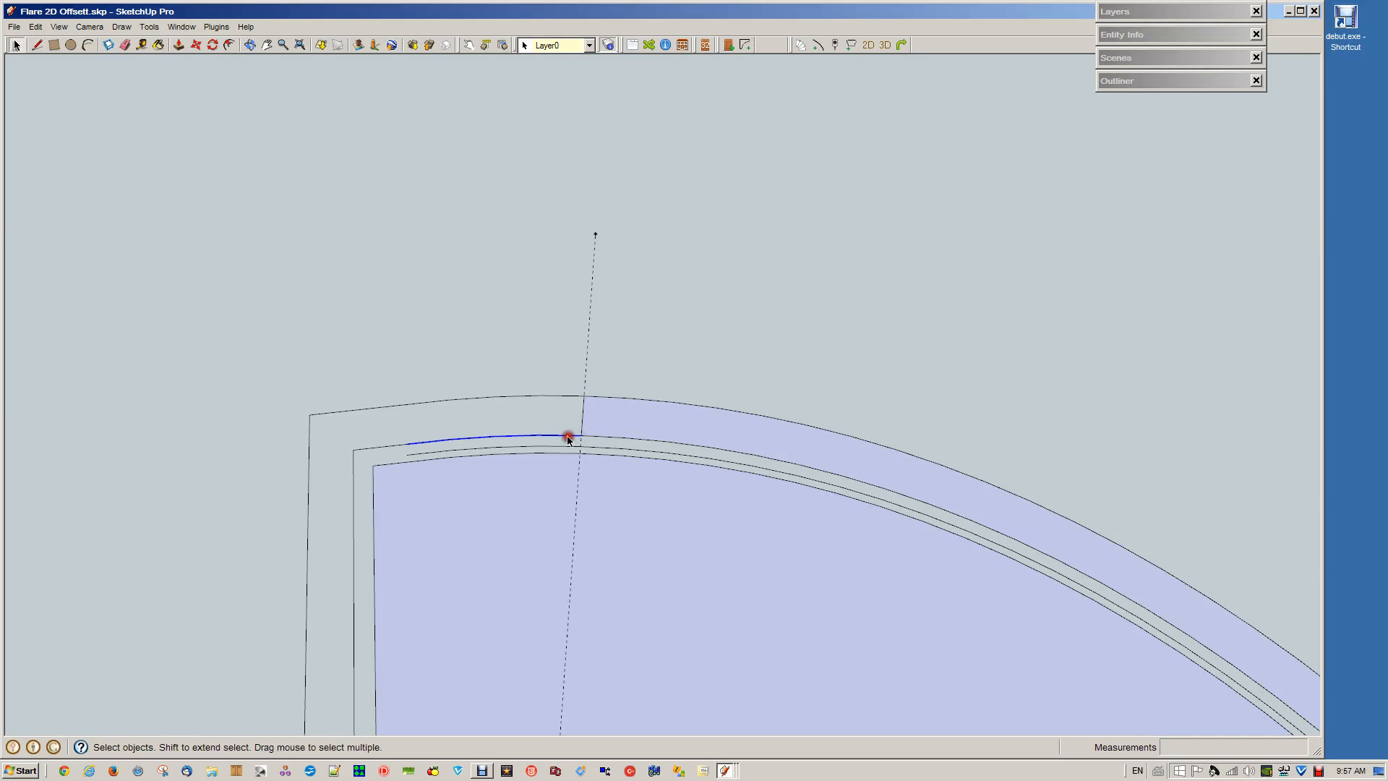
{"action": "left_click", "coordinate": [529, 397], "text": "shift"}
{"action": "key", "text": "Delete"}
Close the open end of the leftover wall outline with a line, and delete the whole connected outline
{"action": "key", "text": "l"}
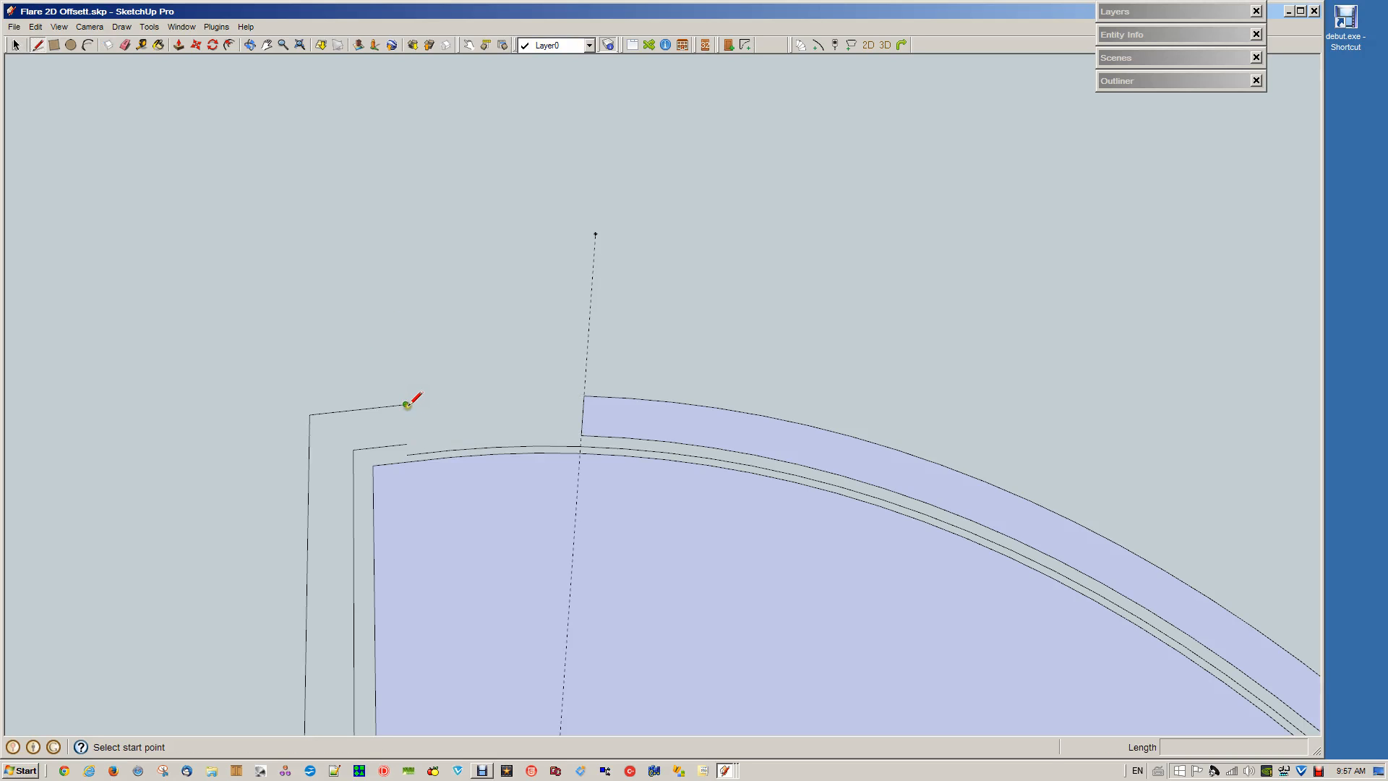
{"action": "left_click_drag", "start_coordinate": [405, 405], "coordinate": [406, 444]}
{"action": "key", "text": "space"}
{"action": "triple_click", "coordinate": [385, 408]}
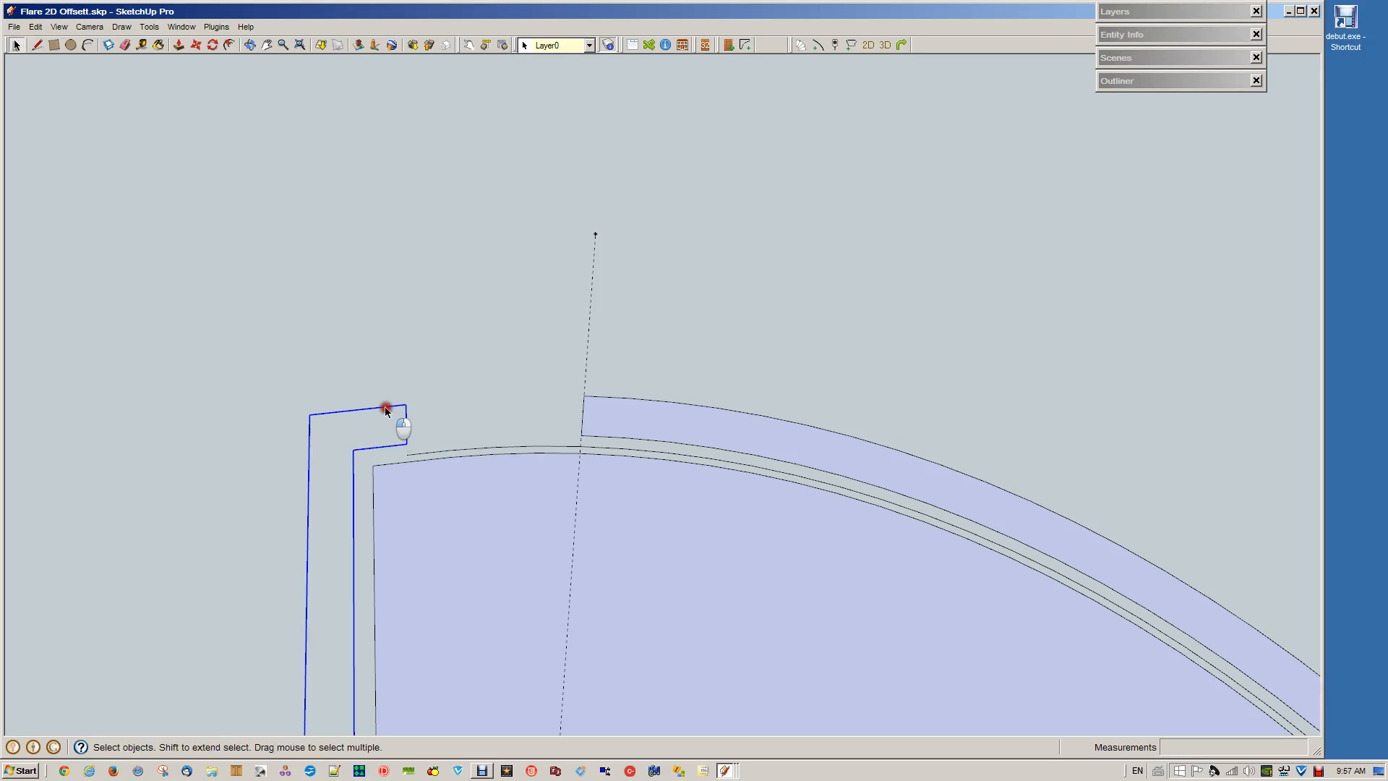
{"action": "key", "text": "Delete"}
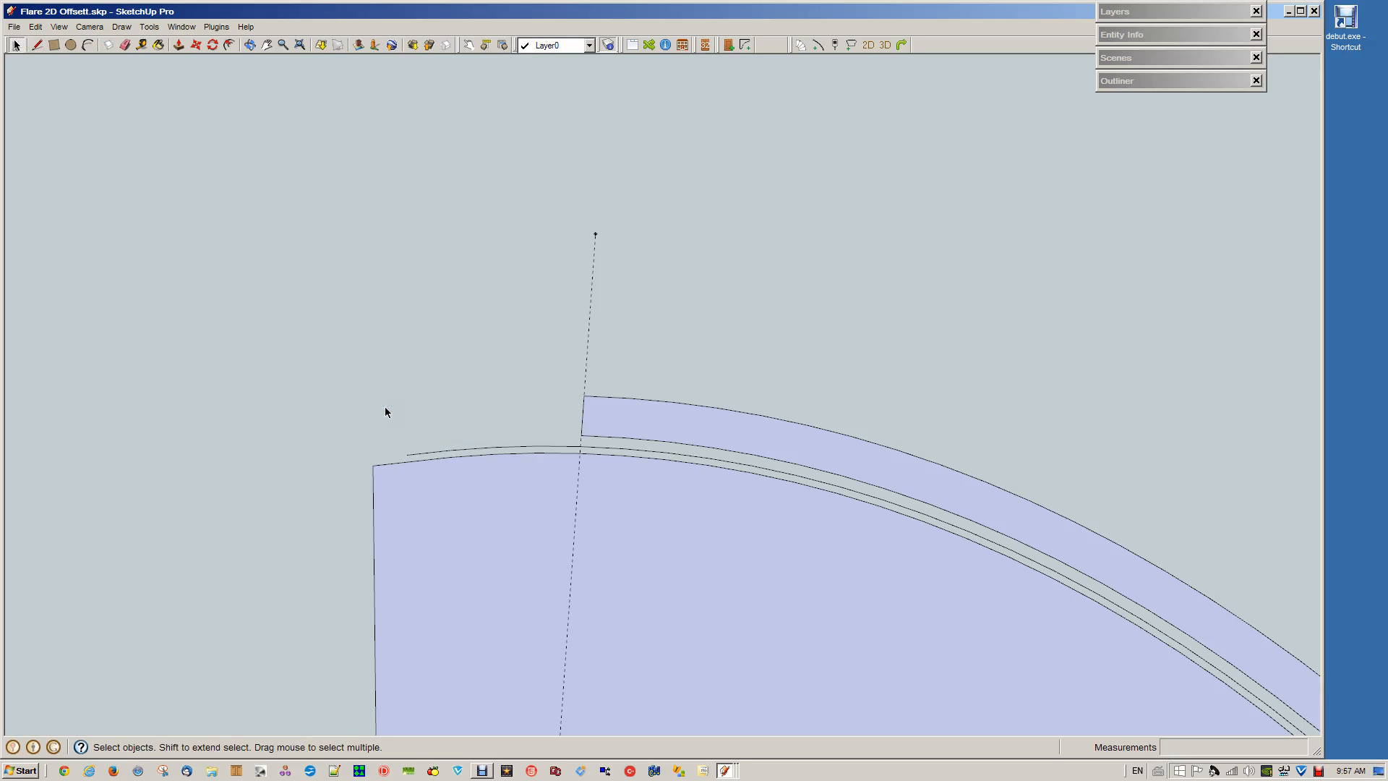
Extend both edges of the wall strip's upper end by 20 mm along the red axis, and close them with an end line
{"action": "key", "text": "l"}
{"action": "left_click", "coordinate": [582, 397]}
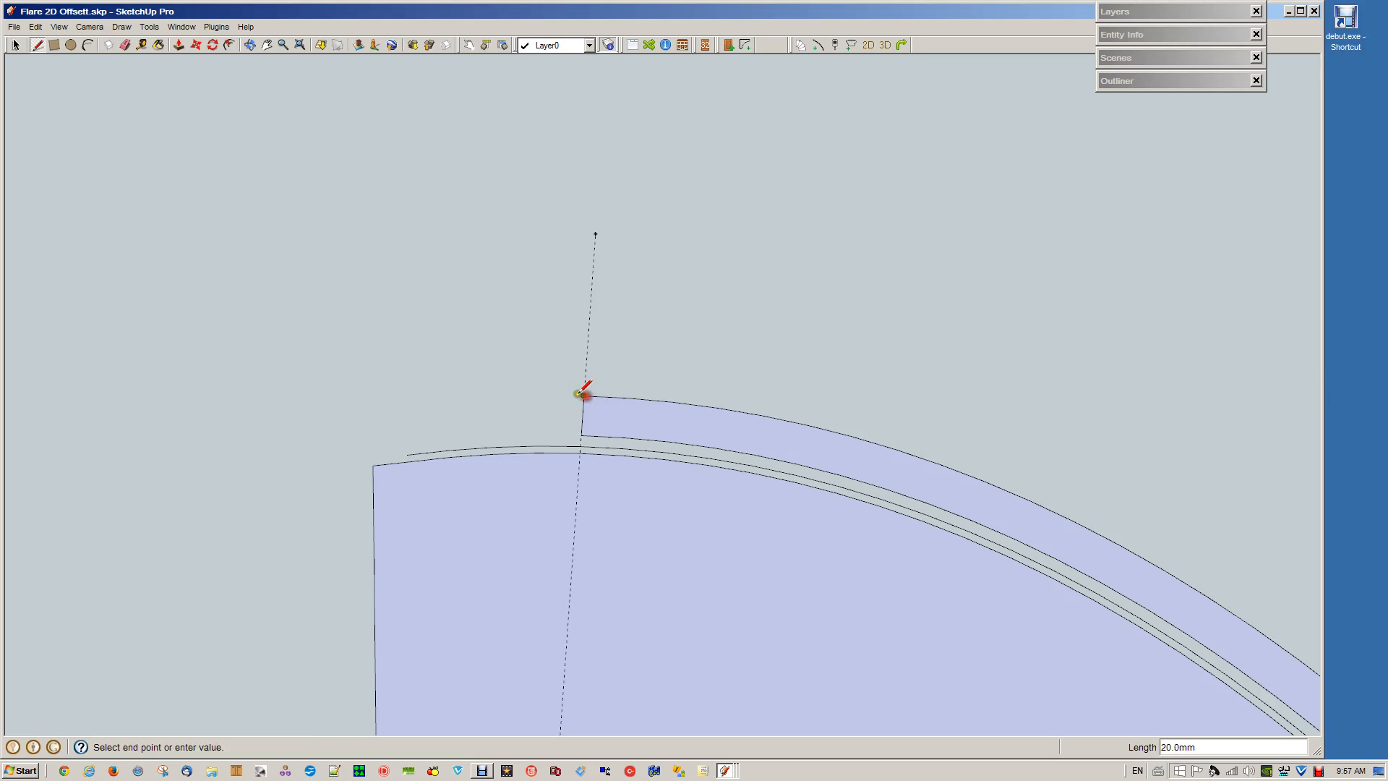
{"action": "type", "text": "20"}
{"action": "key", "text": "Return"}
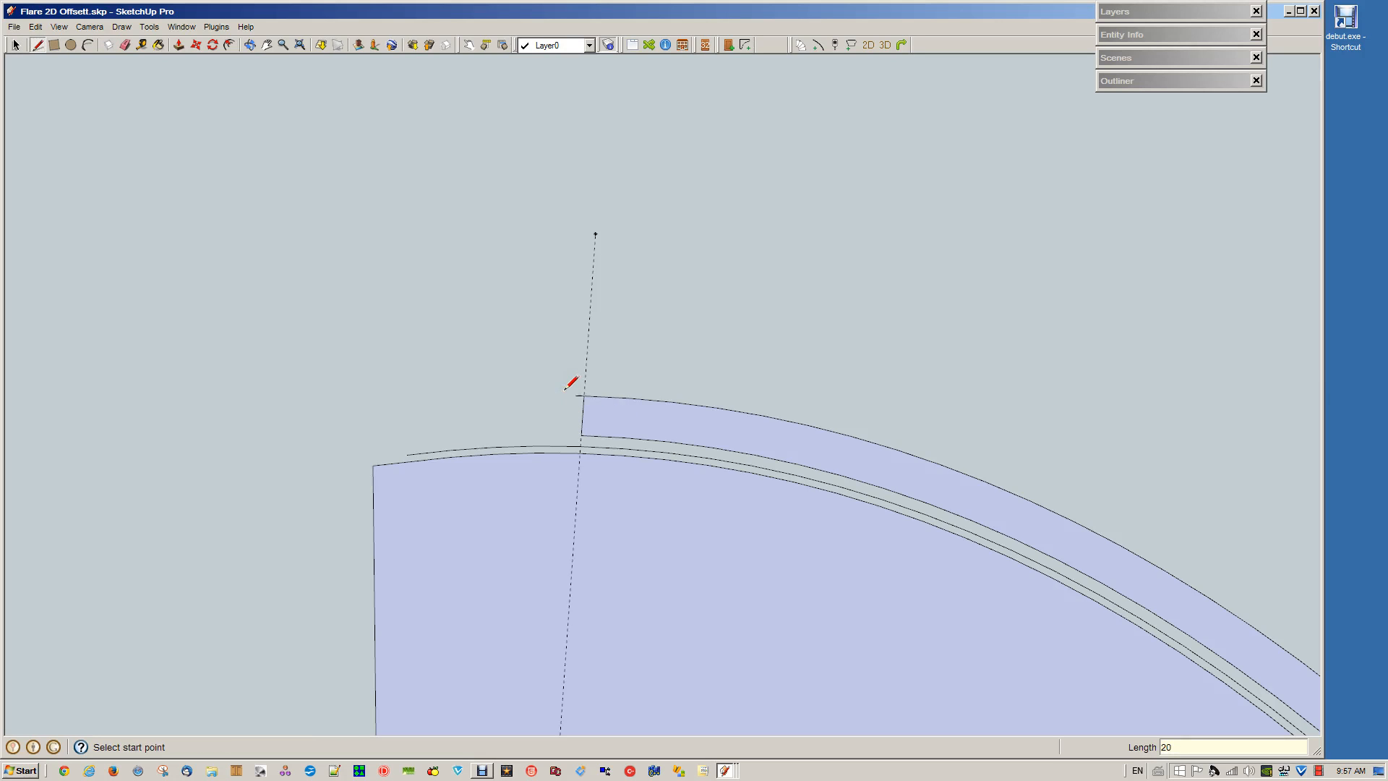
{"action": "left_click", "coordinate": [581, 435]}
{"action": "type", "text": "2"}
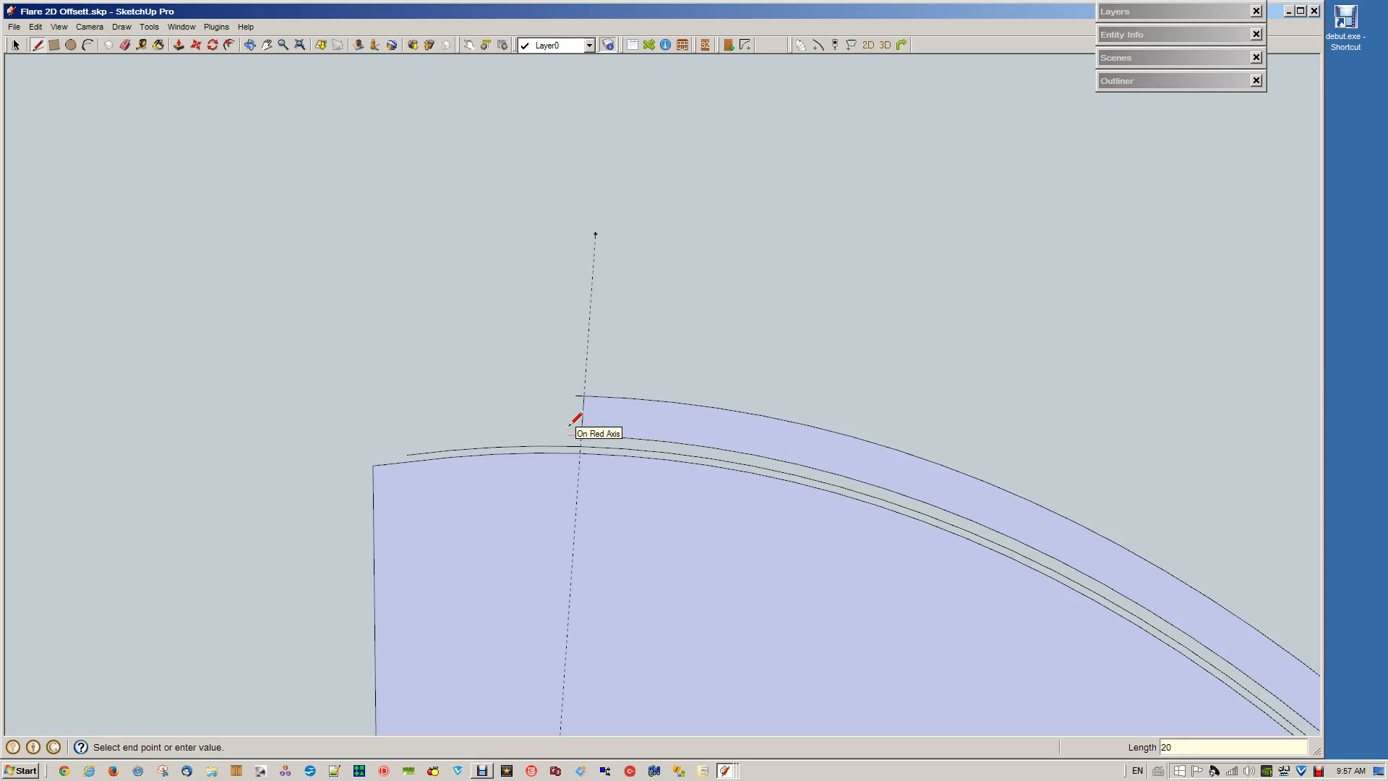
{"action": "type", "text": "0"}
{"action": "key", "text": "Return"}
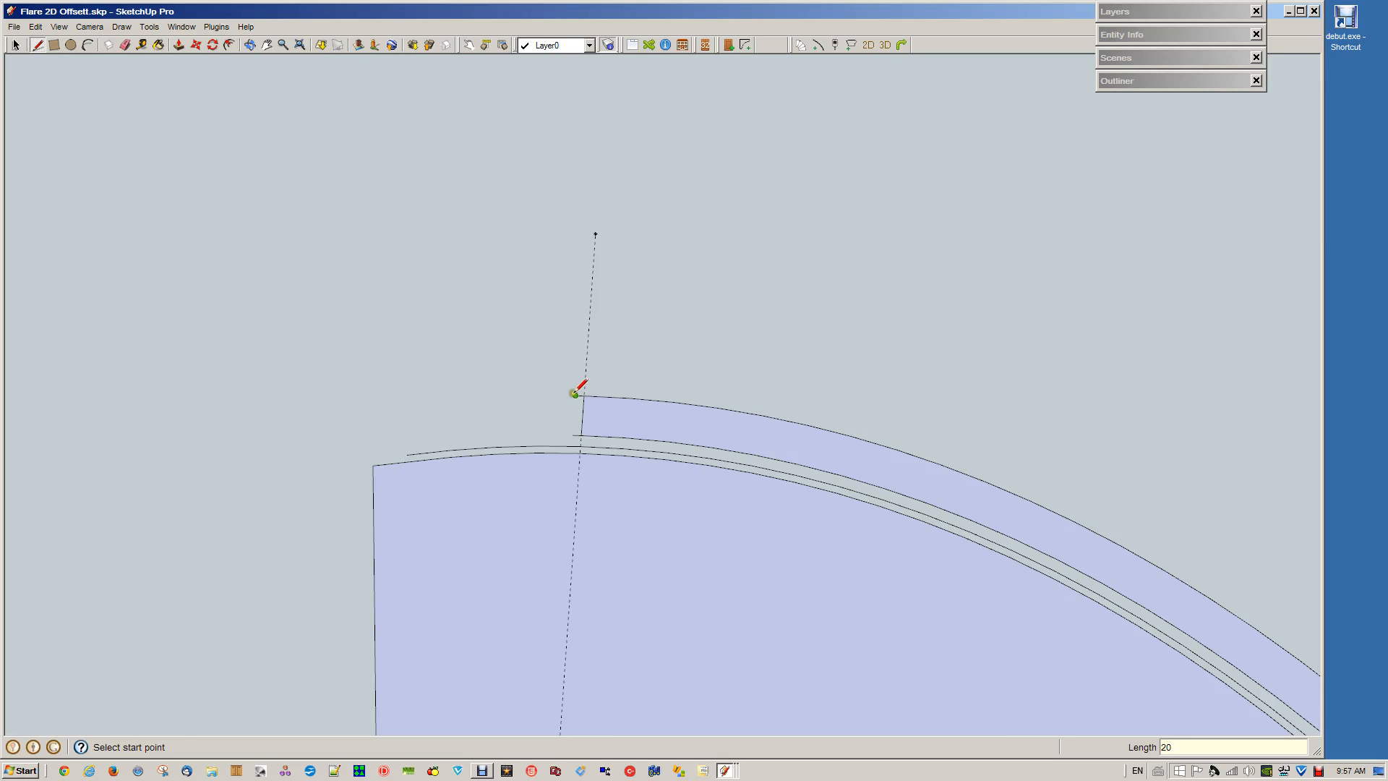
{"action": "left_click", "coordinate": [575, 394]}
{"action": "left_click", "coordinate": [573, 434]}
{"action": "key", "text": "space"}
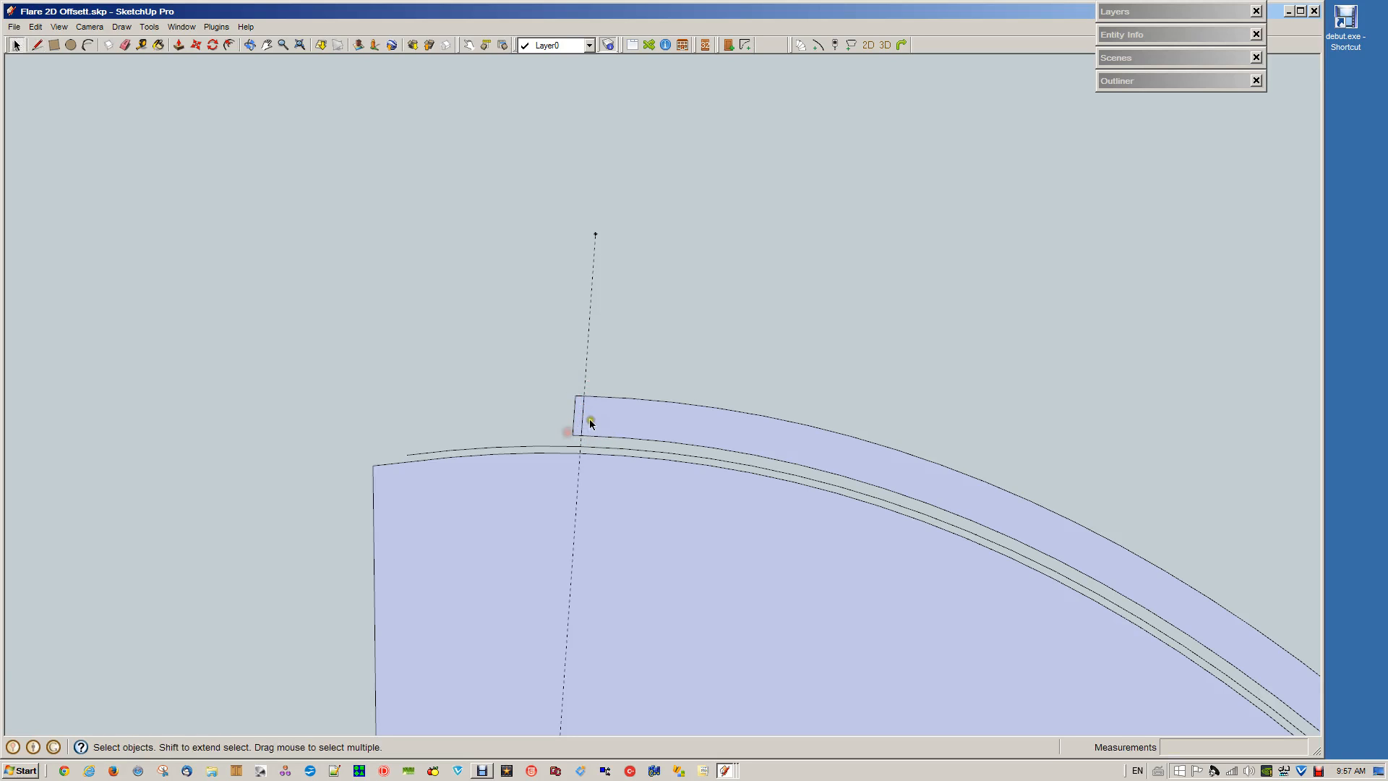
Delete the former end line inside the extended wall strip and the construction guide line
{"action": "left_click", "coordinate": [583, 419]}
{"action": "key", "text": "Delete"}
{"action": "left_click", "coordinate": [592, 322]}
Glue the segments of the wall strip's outer edge together into one continuous curve
{"action": "scroll", "coordinate": [617, 430], "scroll_direction": "down", "scroll_amount": 3}
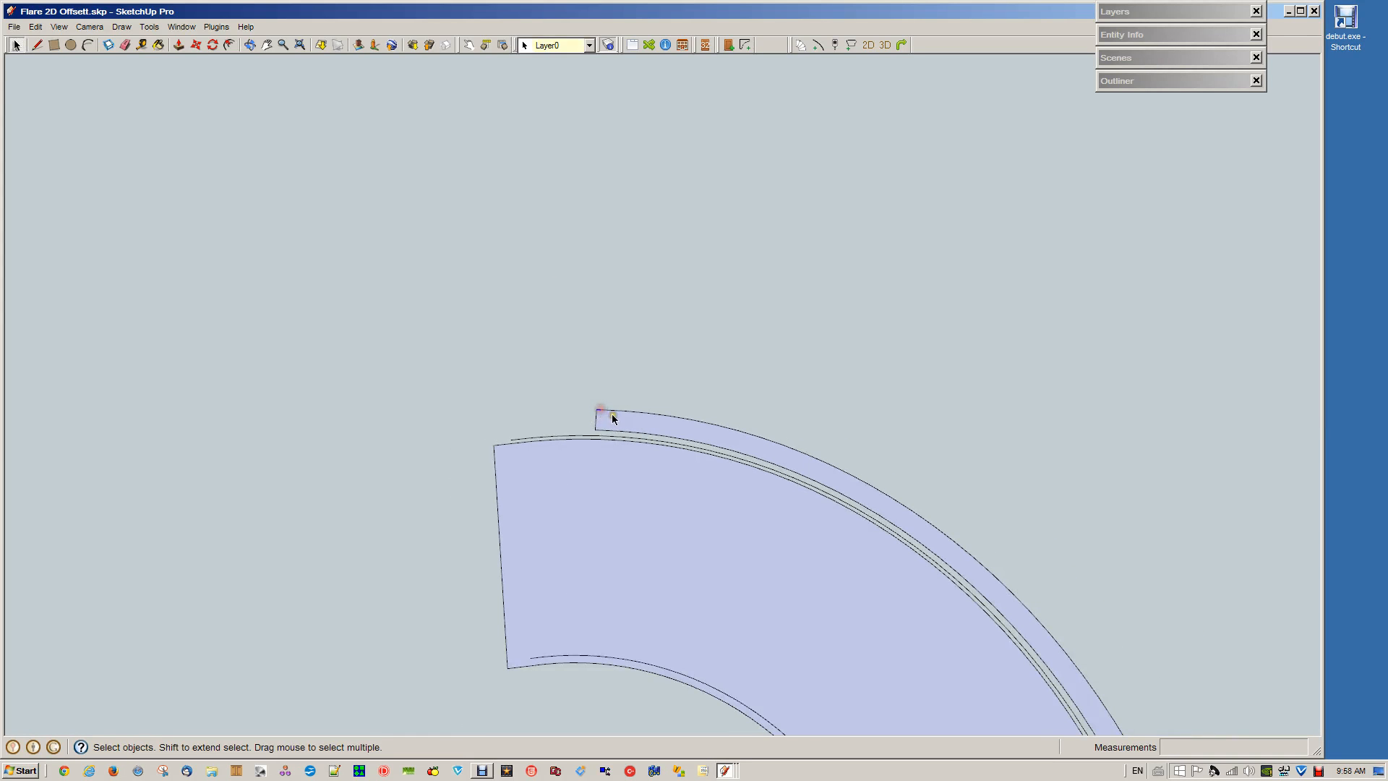
{"action": "left_click", "coordinate": [611, 412]}
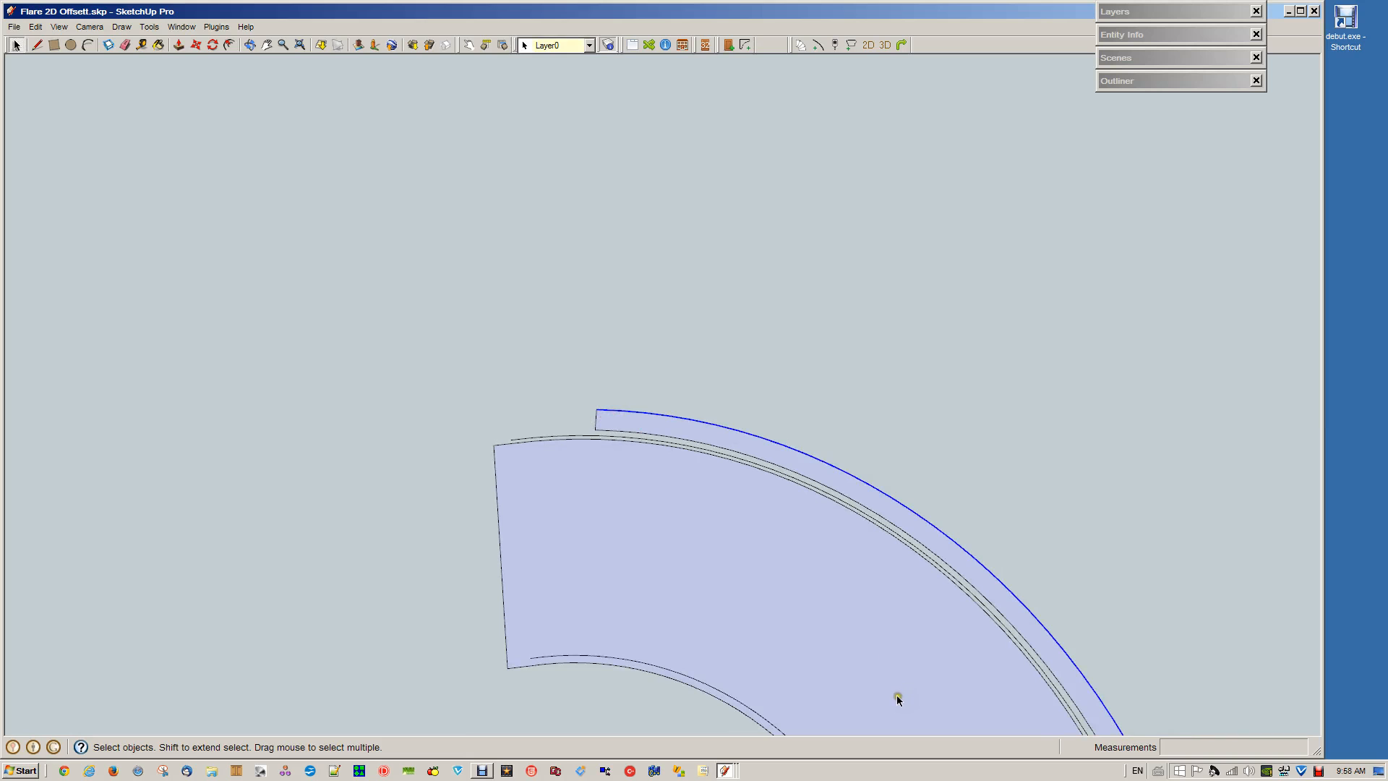
{"action": "middle_click_drag", "start_coordinate": [894, 695], "coordinate": [665, 212]}
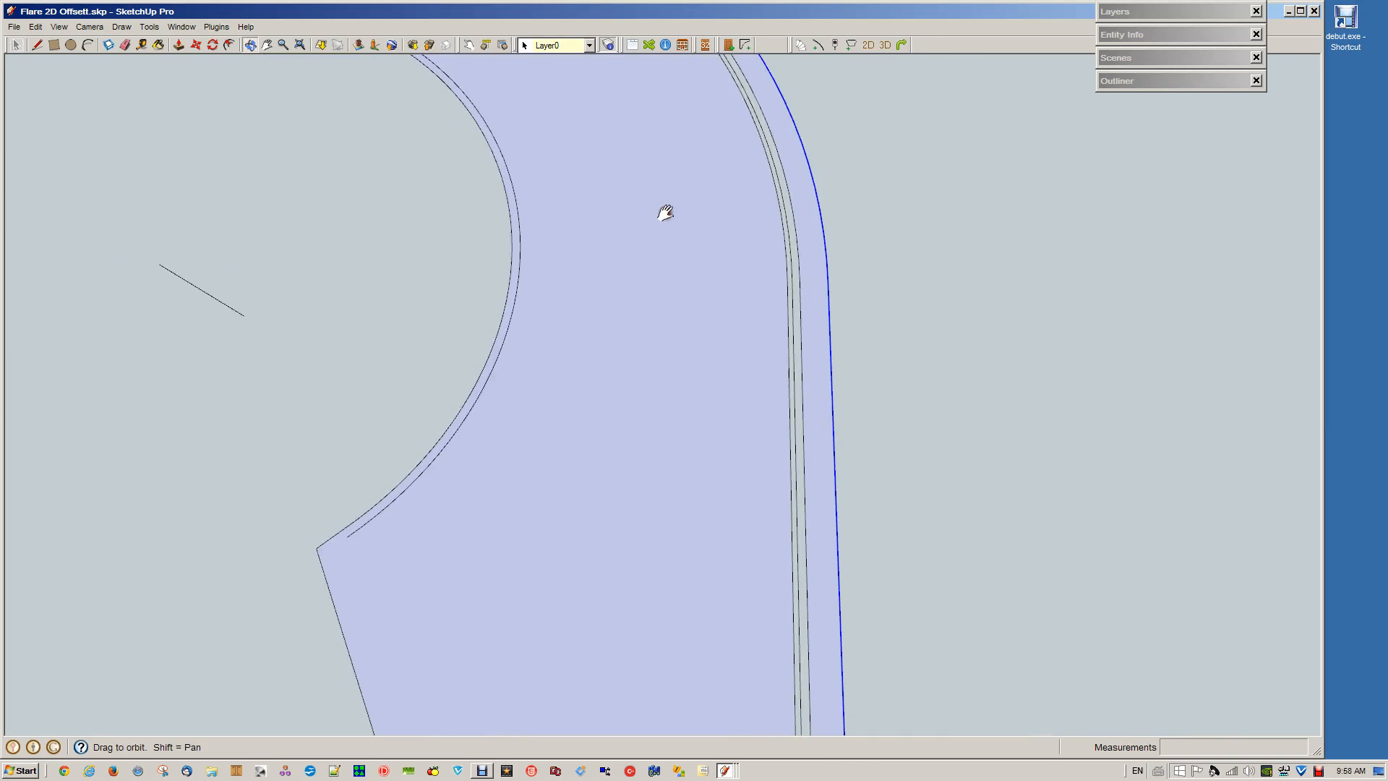
{"action": "left_click_drag", "start_coordinate": [732, 716], "coordinate": [736, 496], "text": "shift"}
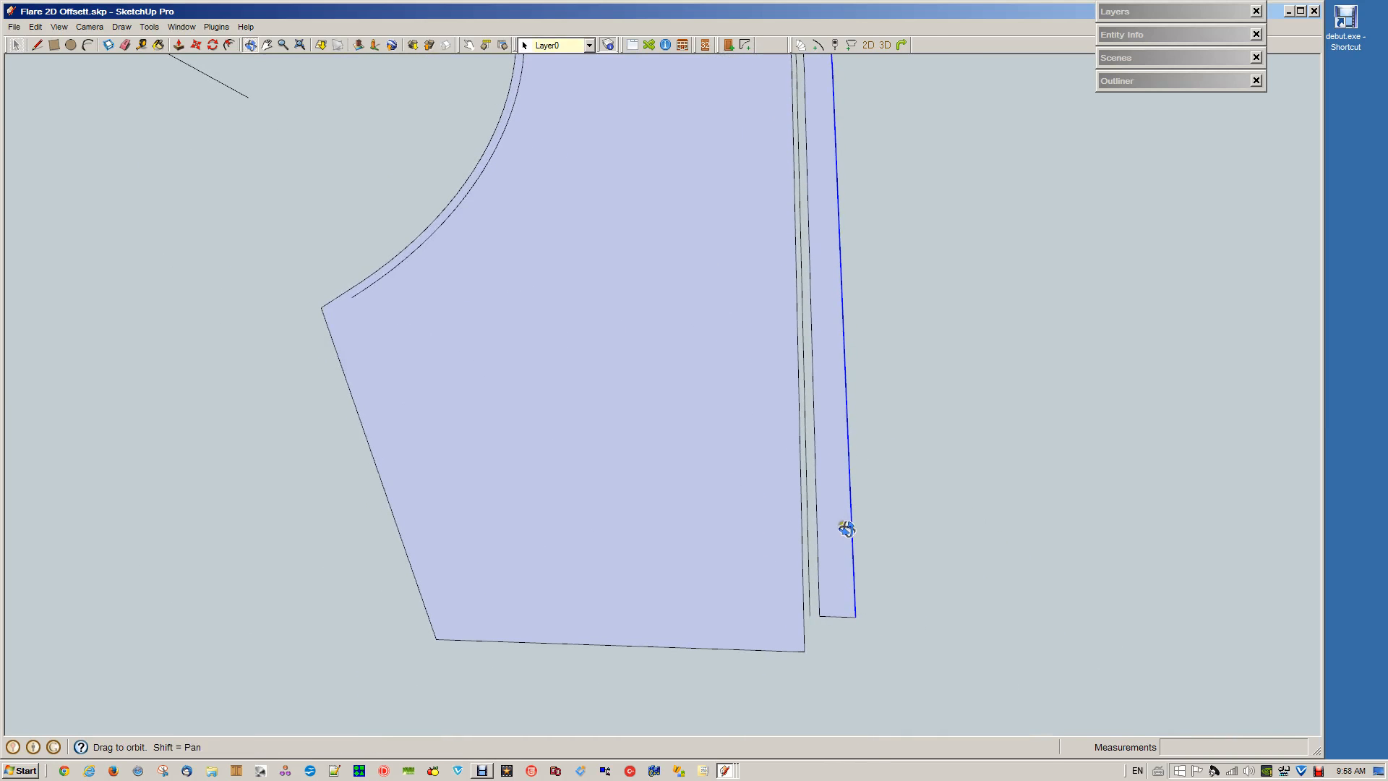
{"action": "left_click", "coordinate": [834, 45]}
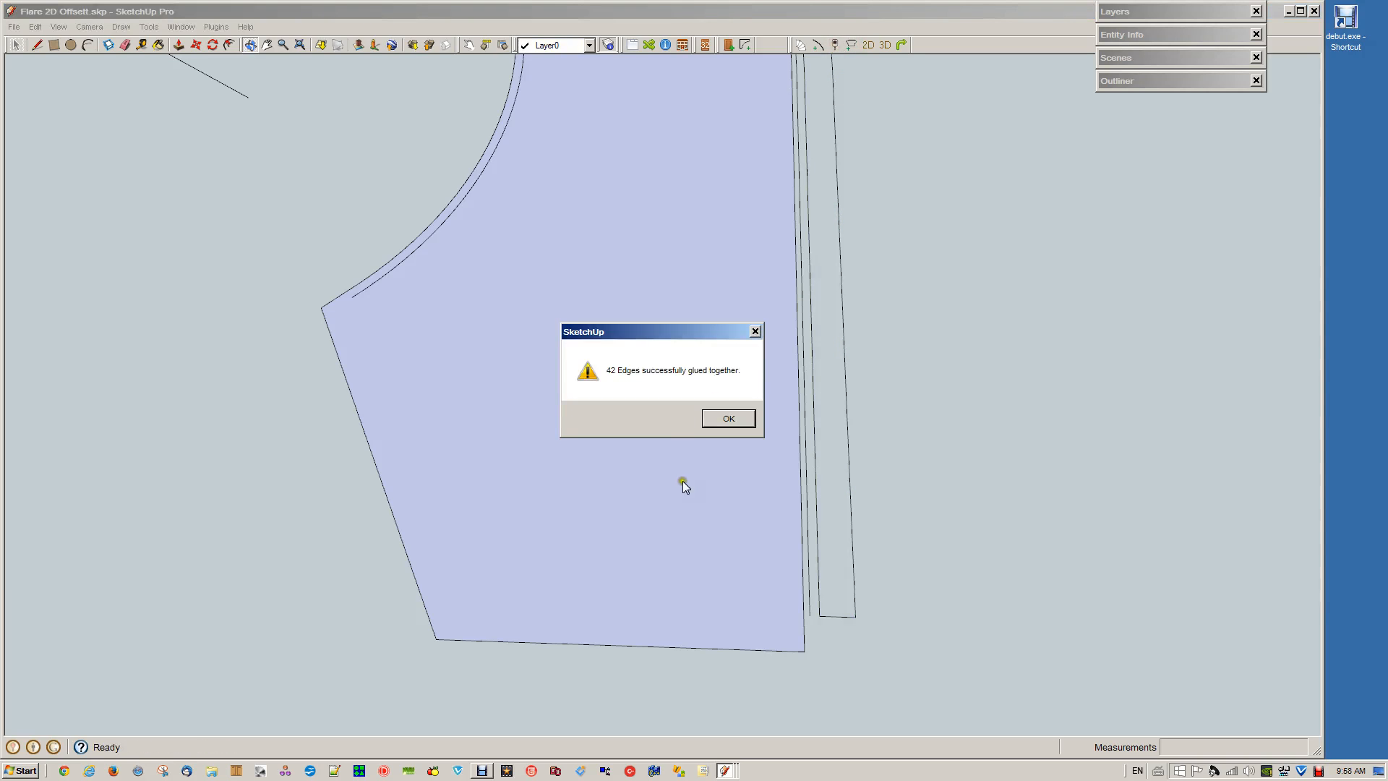
{"action": "left_click", "coordinate": [732, 419]}
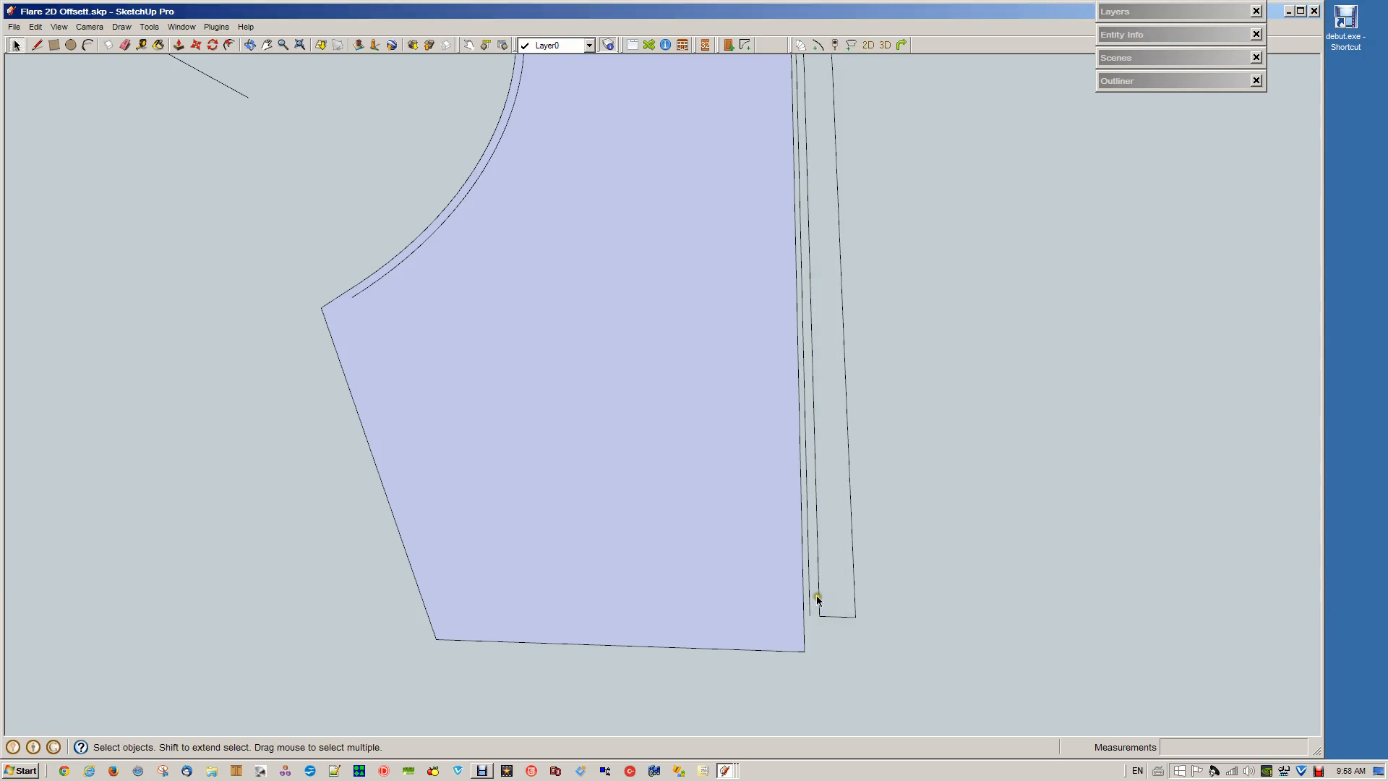
Glue the segments of the wall strip's inner edge together into one continuous curve
{"action": "left_click", "coordinate": [818, 598]}
{"action": "scroll", "coordinate": [607, 294], "scroll_direction": "down", "scroll_amount": 5}
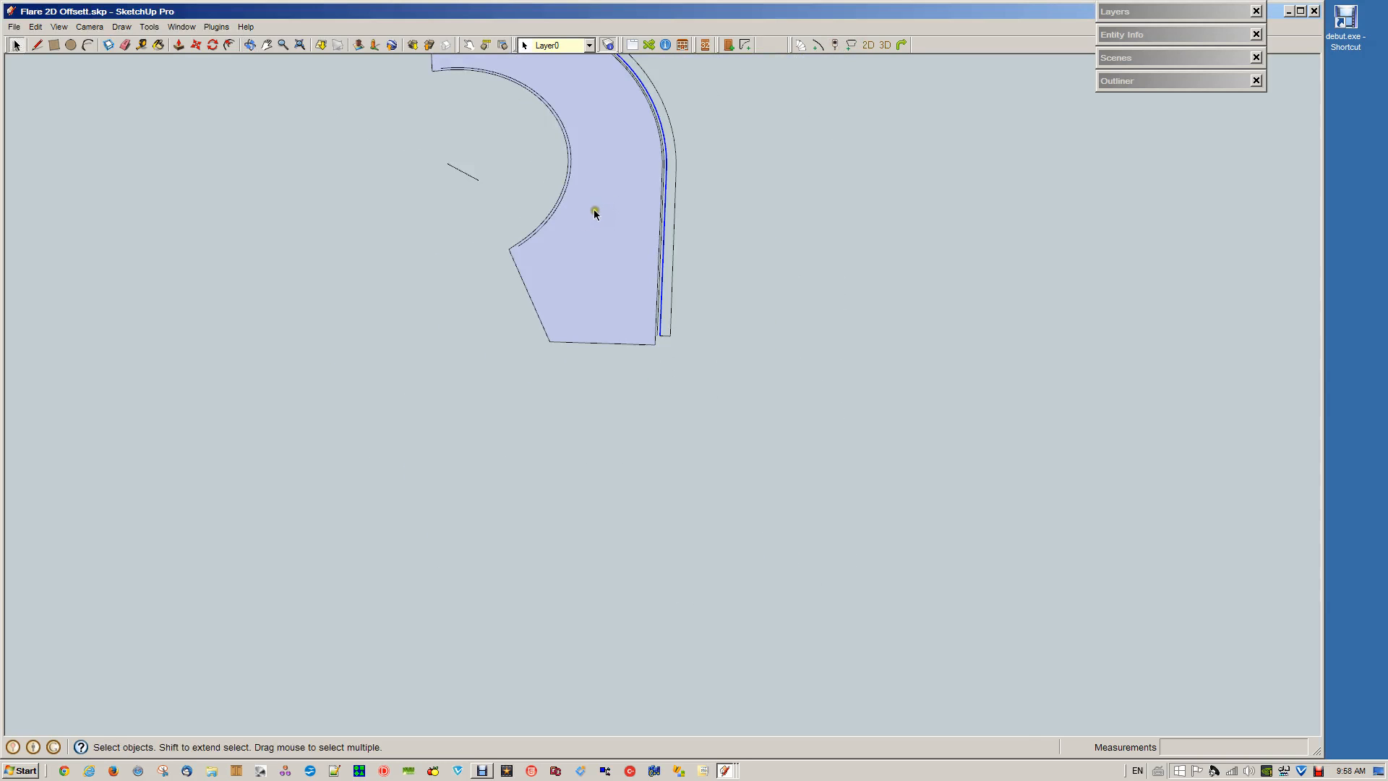
{"action": "key", "text": "o"}
{"action": "left_click_drag", "start_coordinate": [520, 168], "coordinate": [687, 552], "text": "shift"}
{"action": "scroll", "coordinate": [655, 381], "scroll_direction": "up", "scroll_amount": 5}
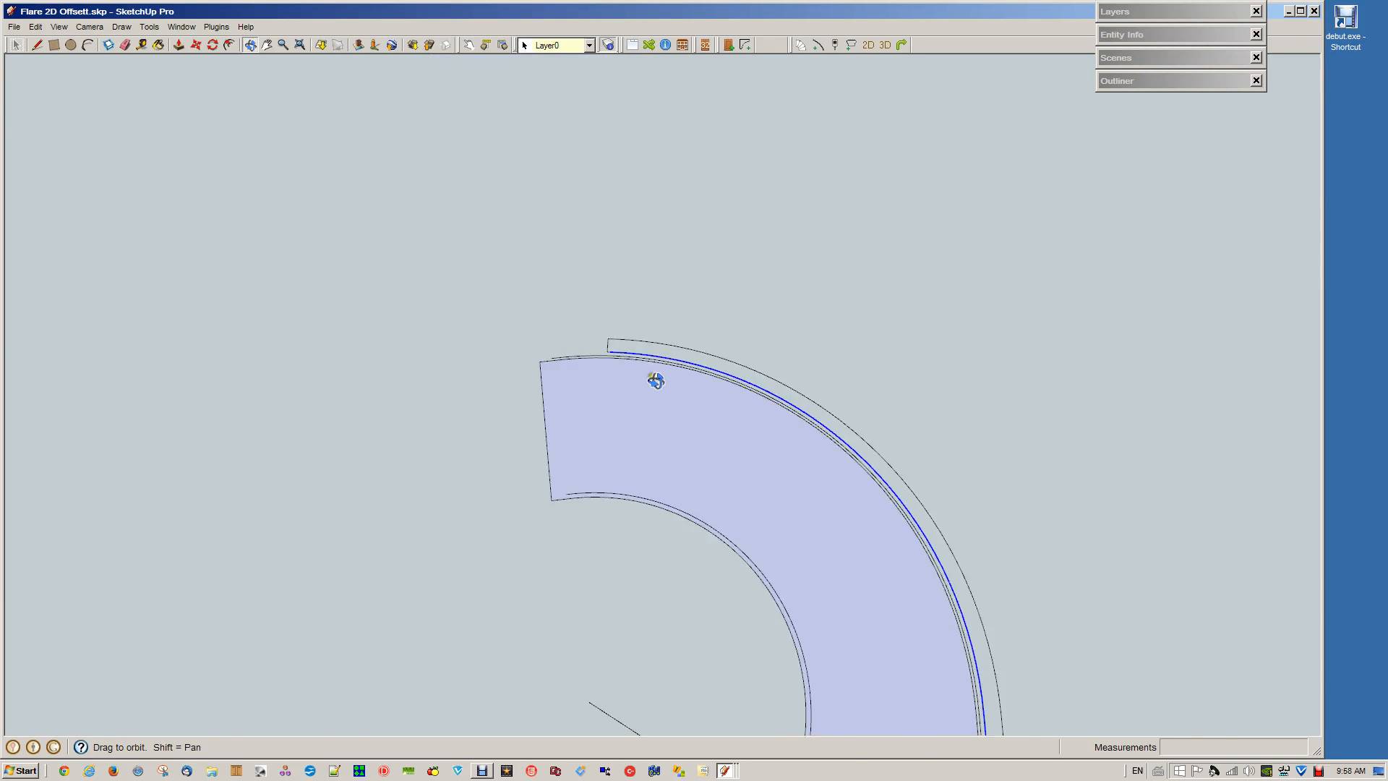
{"action": "scroll", "coordinate": [582, 325], "scroll_direction": "up", "scroll_amount": 1}
{"action": "key", "text": "space"}
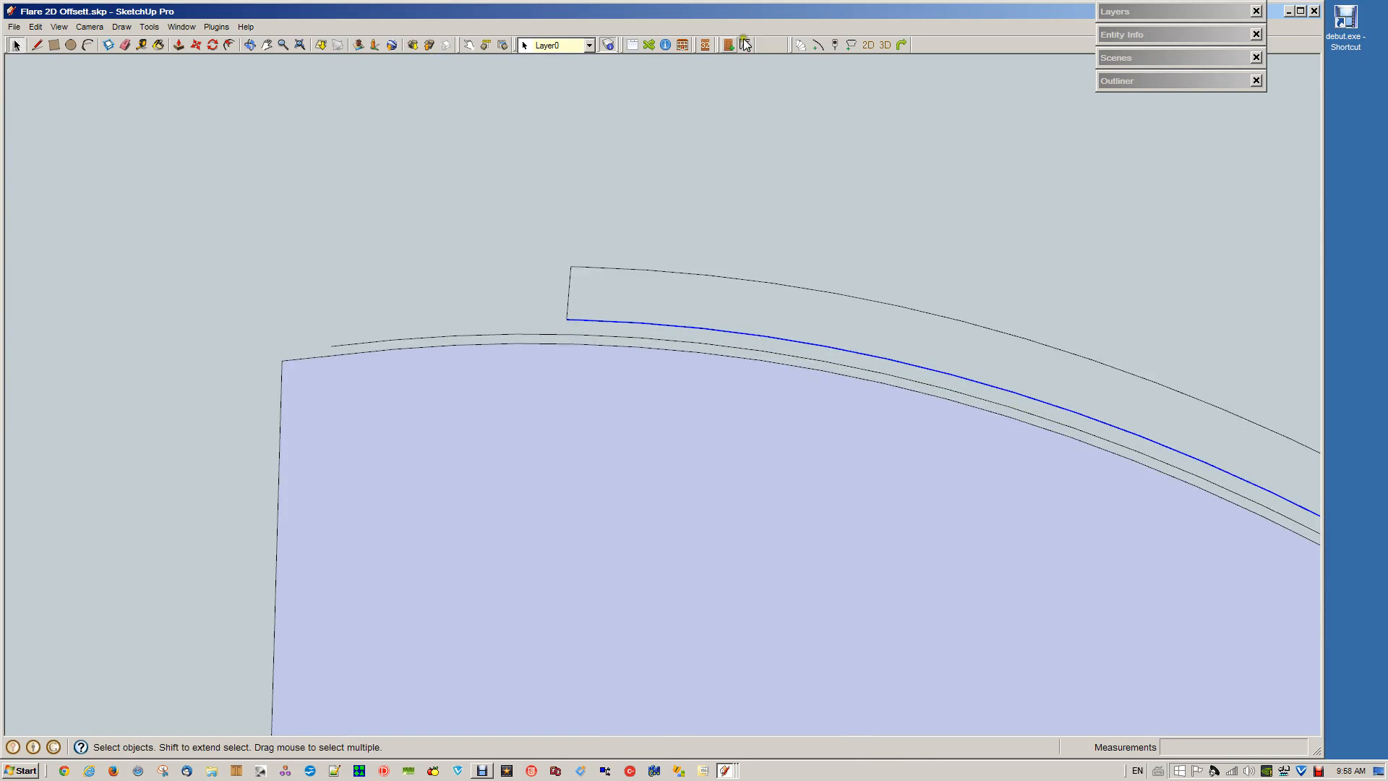
{"action": "left_click", "coordinate": [835, 45]}
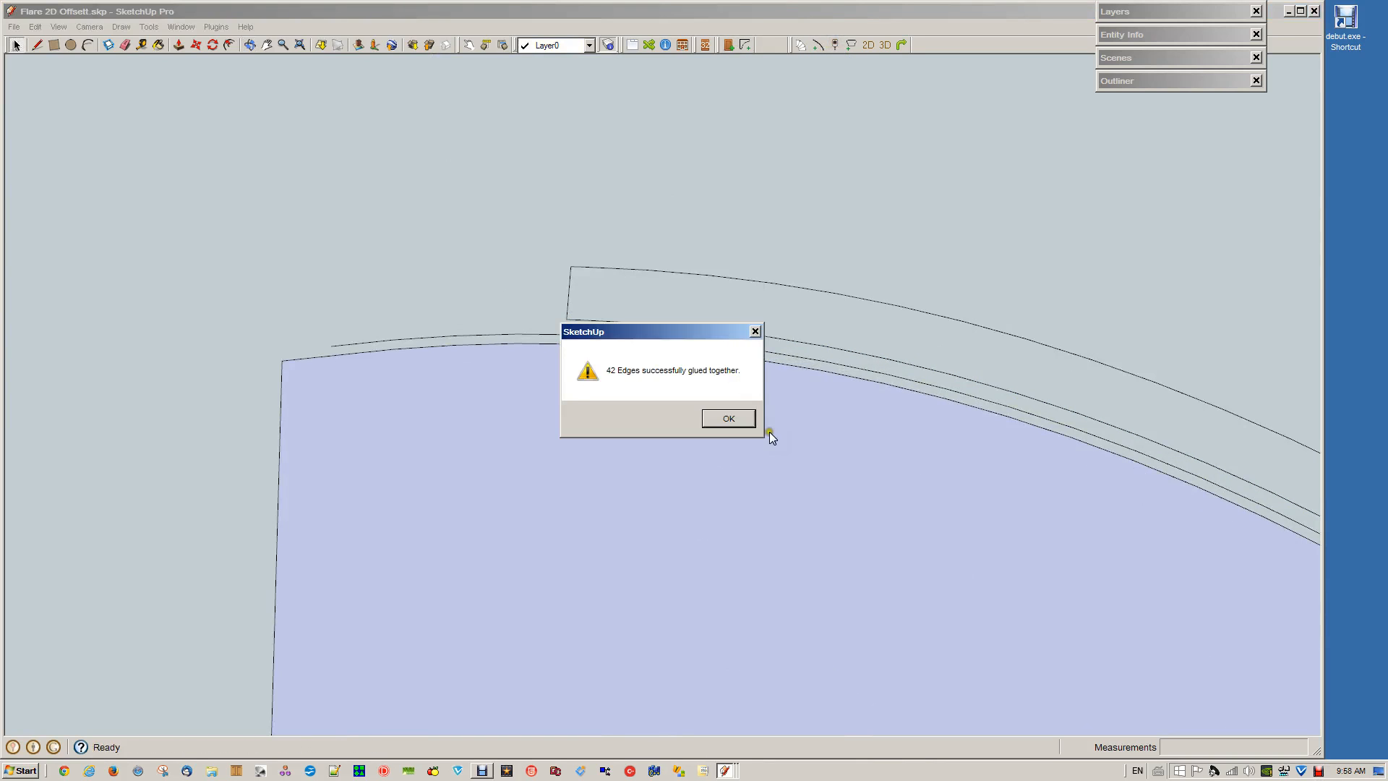
{"action": "left_click", "coordinate": [728, 419]}
Redraw the short end line at the wall strip's upper end to form the wall's face
{"action": "left_click", "coordinate": [569, 298]}
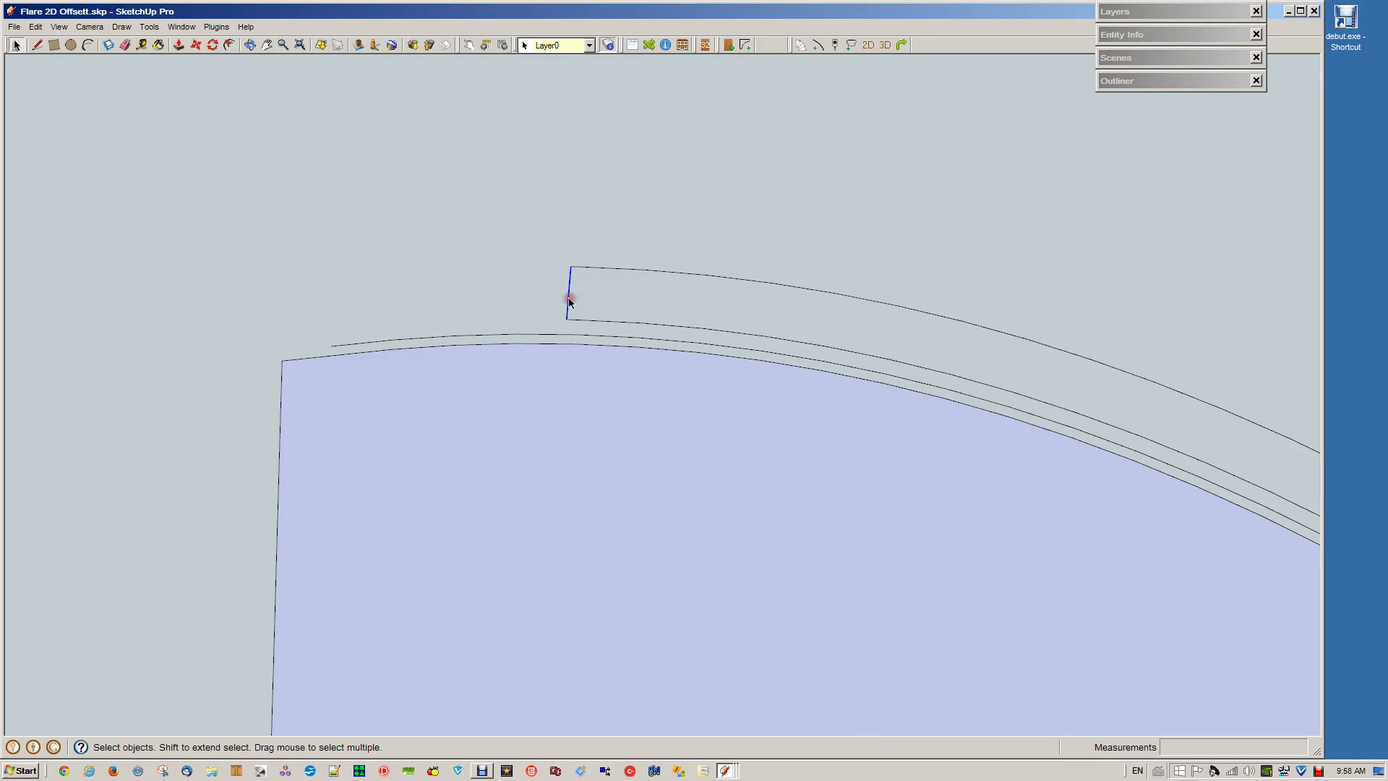
{"action": "key", "text": "l"}
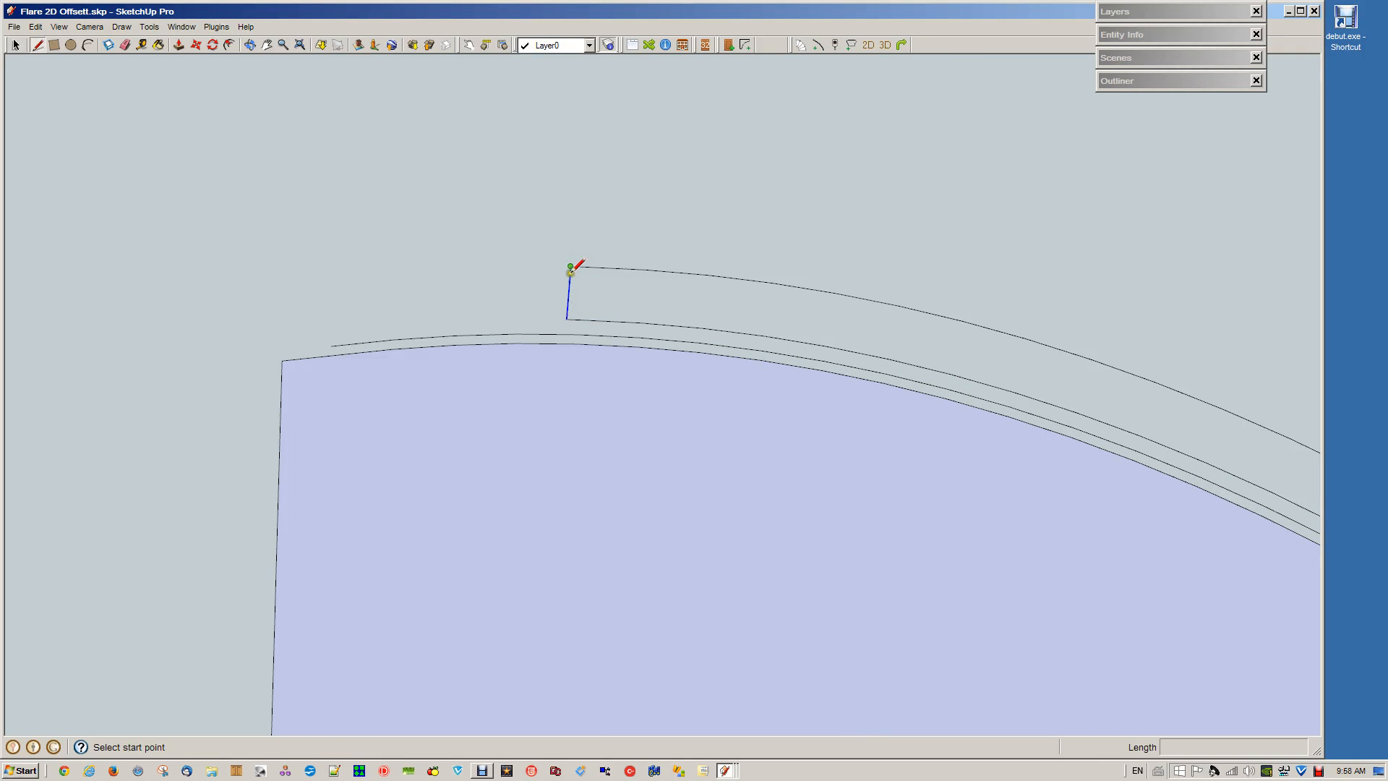
{"action": "left_click", "coordinate": [571, 266]}
{"action": "left_click", "coordinate": [566, 319]}
{"action": "key", "text": "space"}
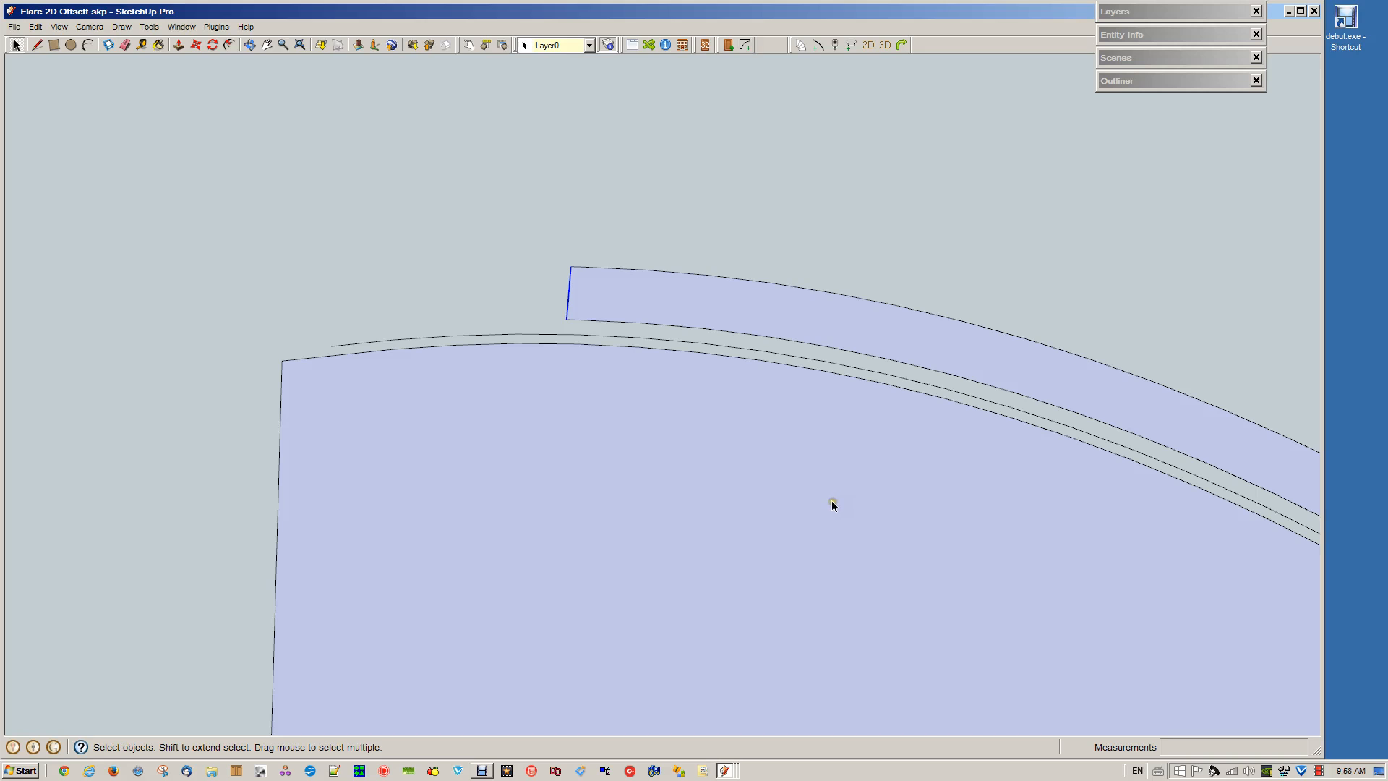
Push/Pull the outer wall strip's face upward by 2800 mm to make the curved wall
{"action": "middle_click_drag", "start_coordinate": [832, 500], "coordinate": [459, 247]}
{"action": "scroll", "coordinate": [882, 499], "scroll_direction": "down", "scroll_amount": 3}
{"action": "scroll", "coordinate": [597, 390], "scroll_direction": "down", "scroll_amount": 1}
{"action": "middle_click_drag", "start_coordinate": [659, 430], "coordinate": [824, 487]}
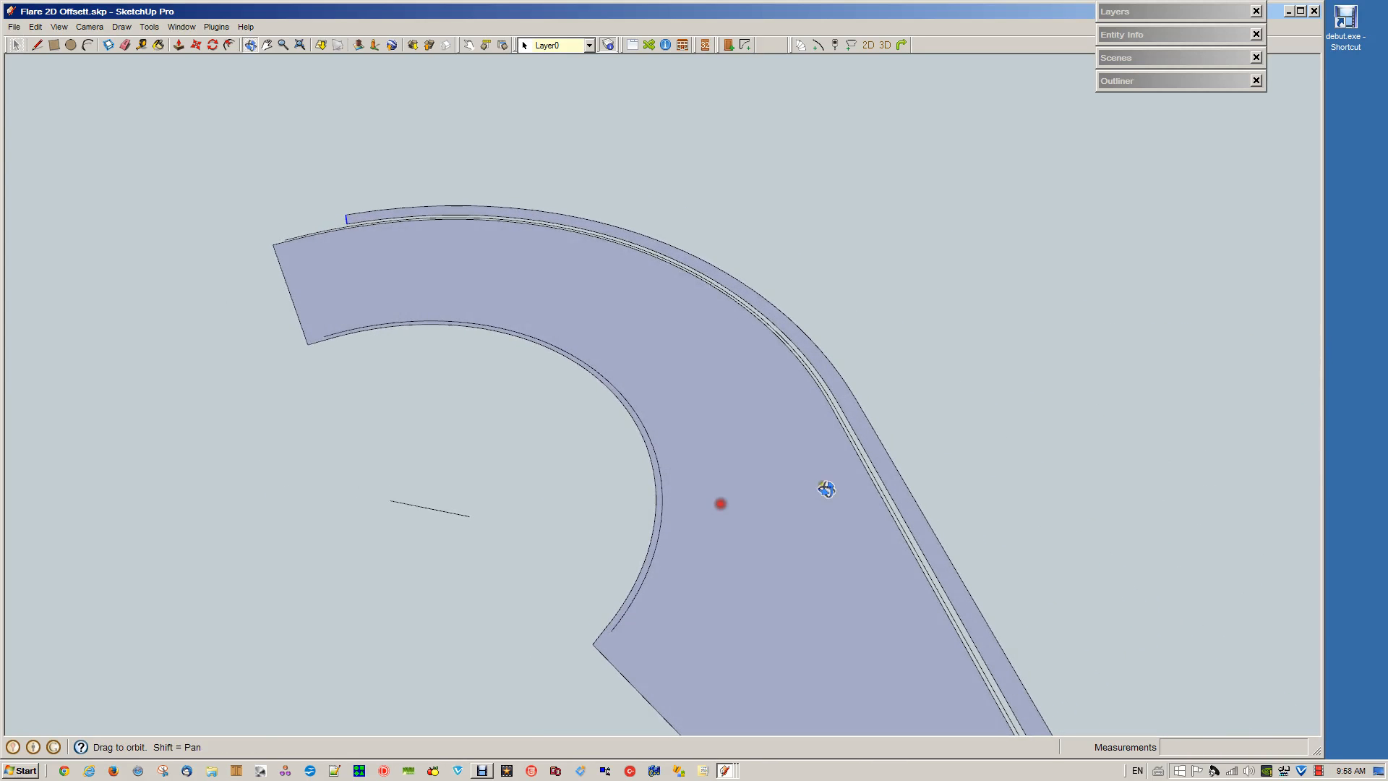
{"action": "left_click", "coordinate": [874, 442]}
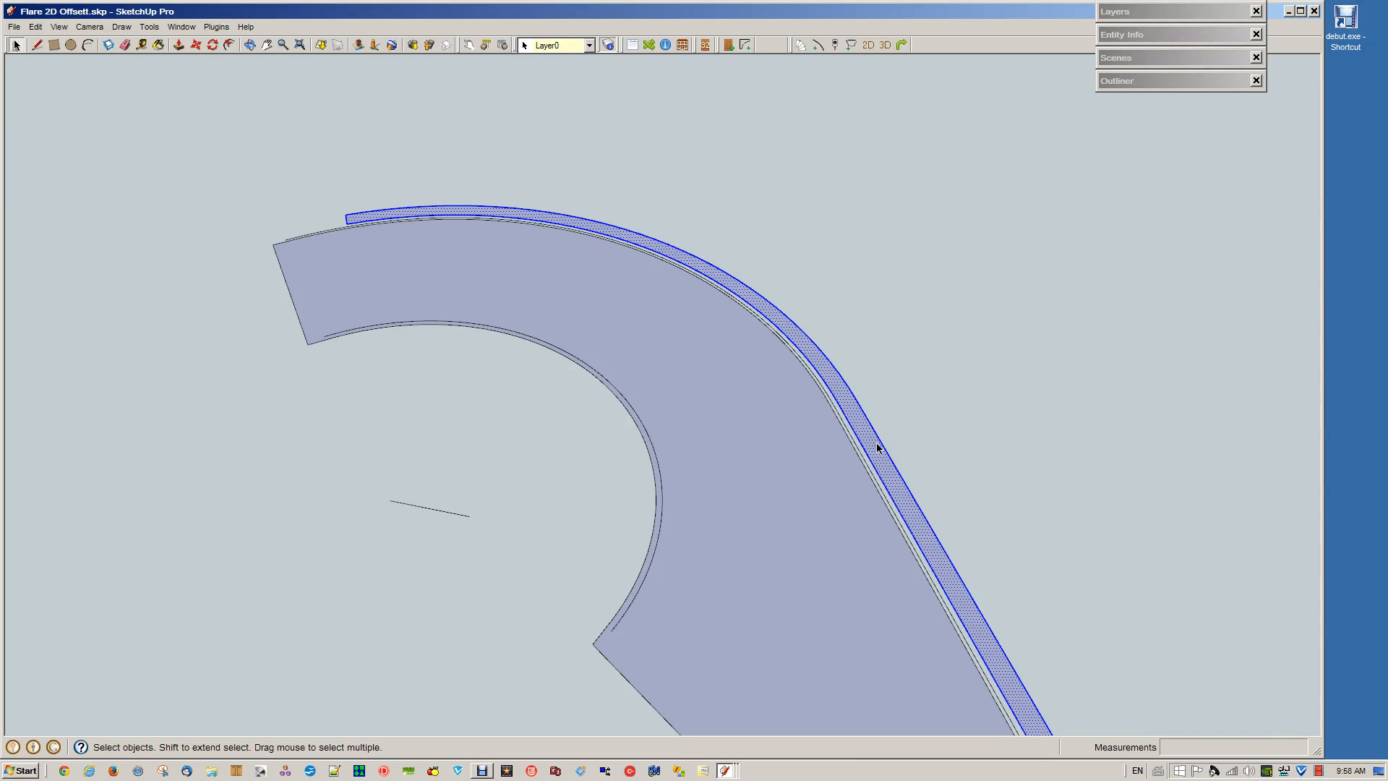
{"action": "key", "text": "p"}
{"action": "left_click", "coordinate": [875, 452]}
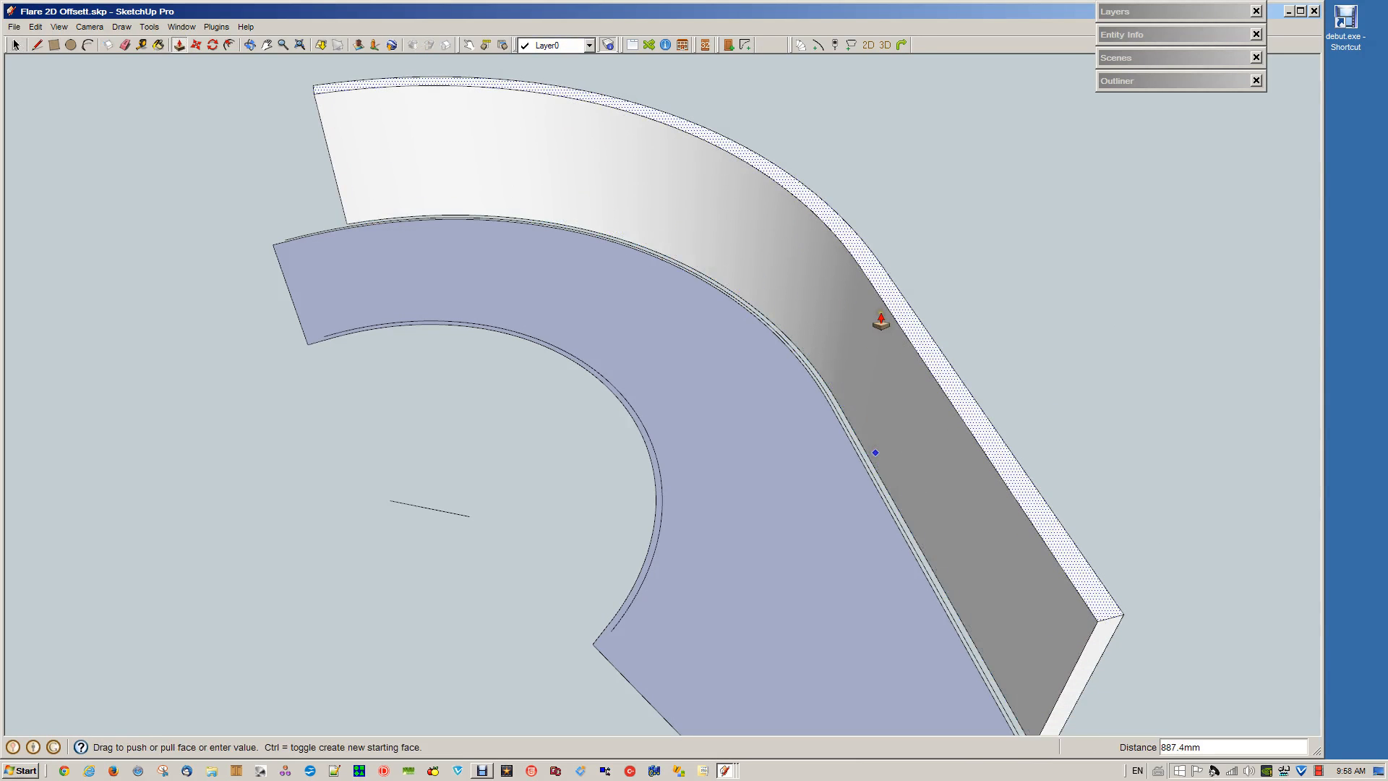
{"action": "type", "text": "2800"}
{"action": "key", "text": "Return"}
{"action": "key", "text": "space"}
{"action": "scroll", "coordinate": [799, 136], "scroll_direction": "down", "scroll_amount": 4}
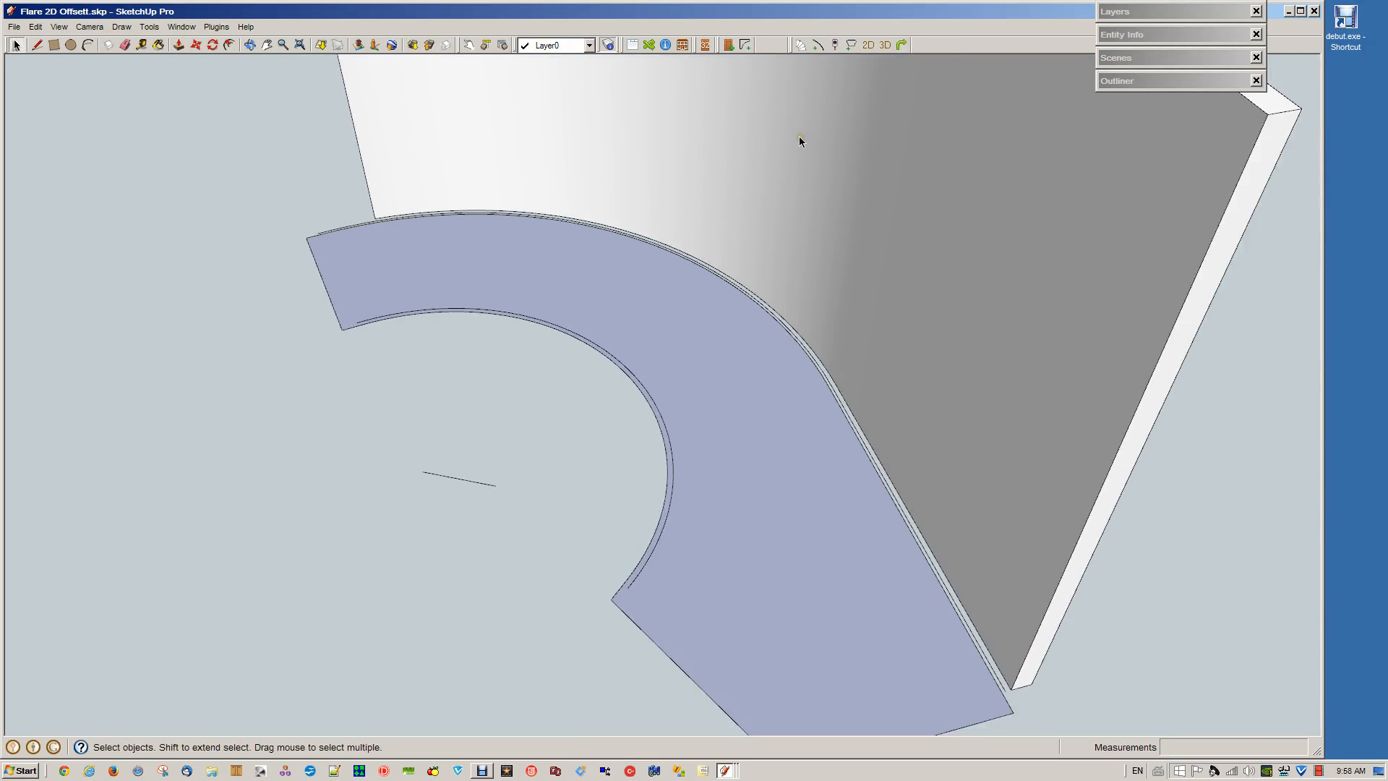
Examine the raised curved wall and the stair outline face from the inner and outer sides
{"action": "key", "text": "o"}
{"action": "left_click_drag", "start_coordinate": [651, 253], "coordinate": [849, 483]}
{"action": "key", "text": "space"}
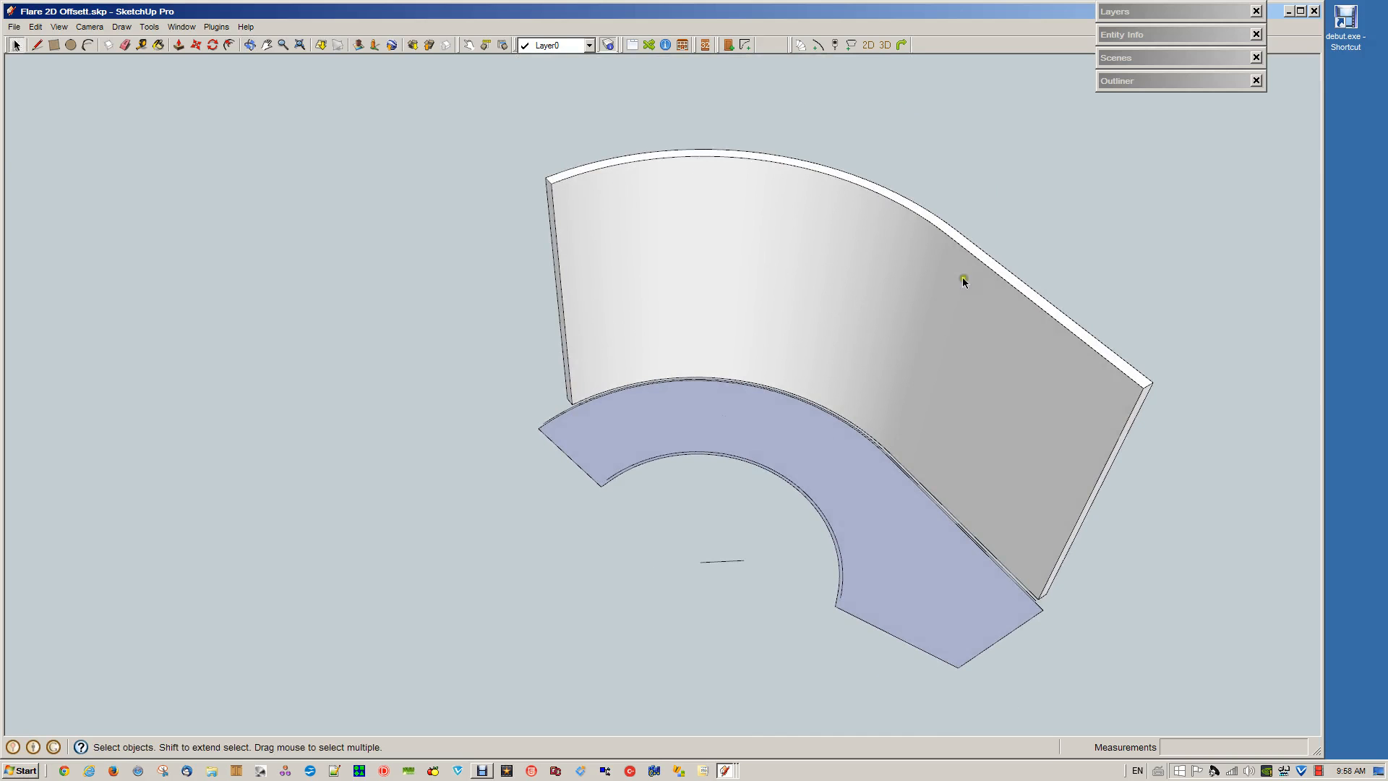
{"action": "key", "text": "o"}
{"action": "left_click_drag", "start_coordinate": [1143, 397], "coordinate": [513, 356]}
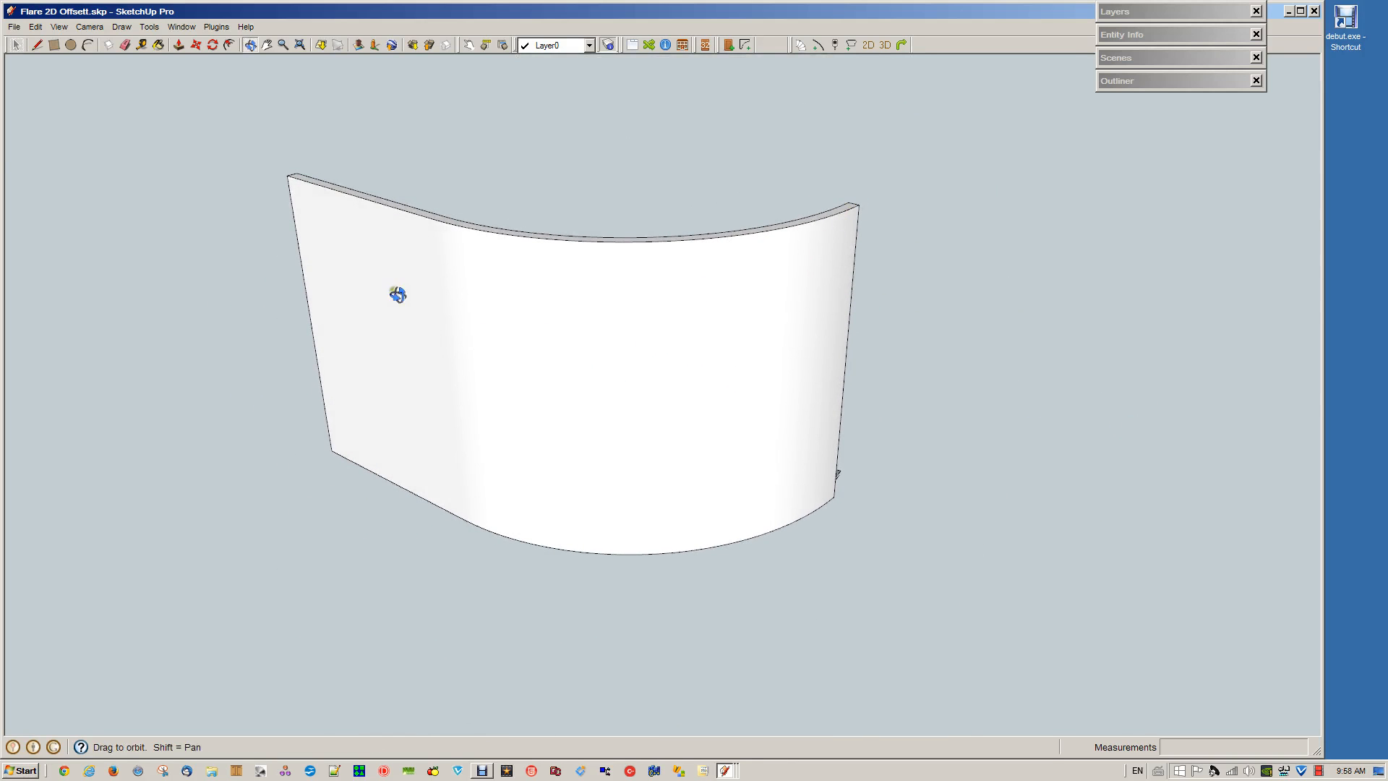
{"action": "left_click_drag", "start_coordinate": [300, 198], "coordinate": [964, 487]}
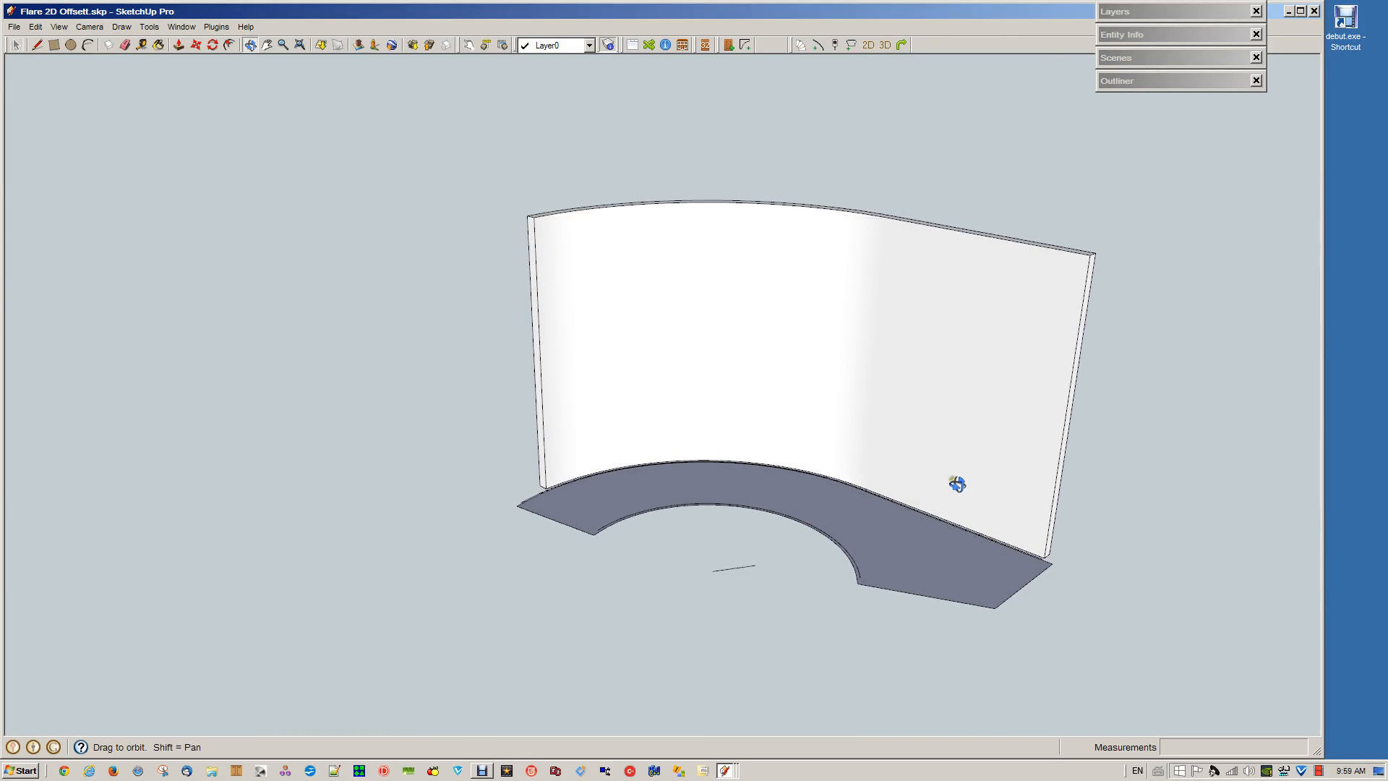
{"action": "key", "text": "space"}
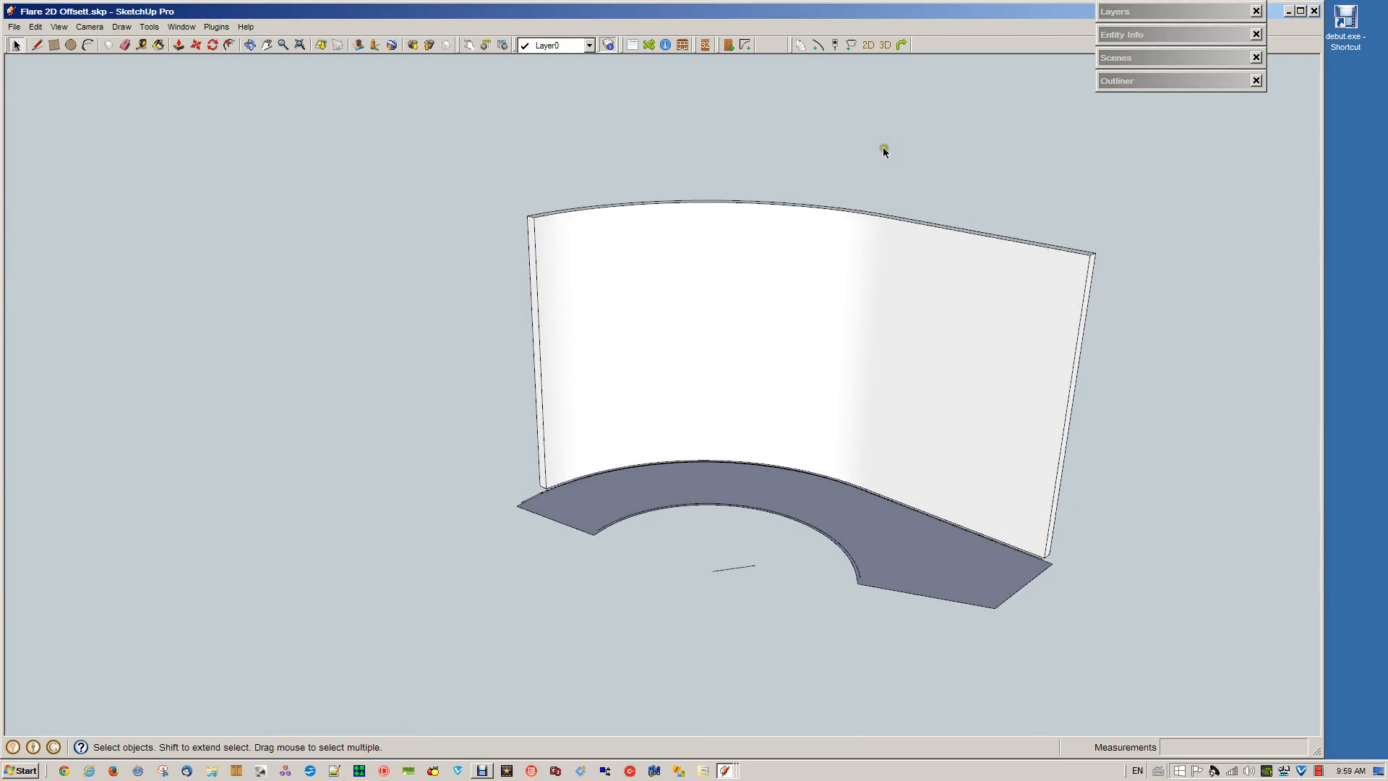
{"action": "left_click", "coordinate": [724, 769]}
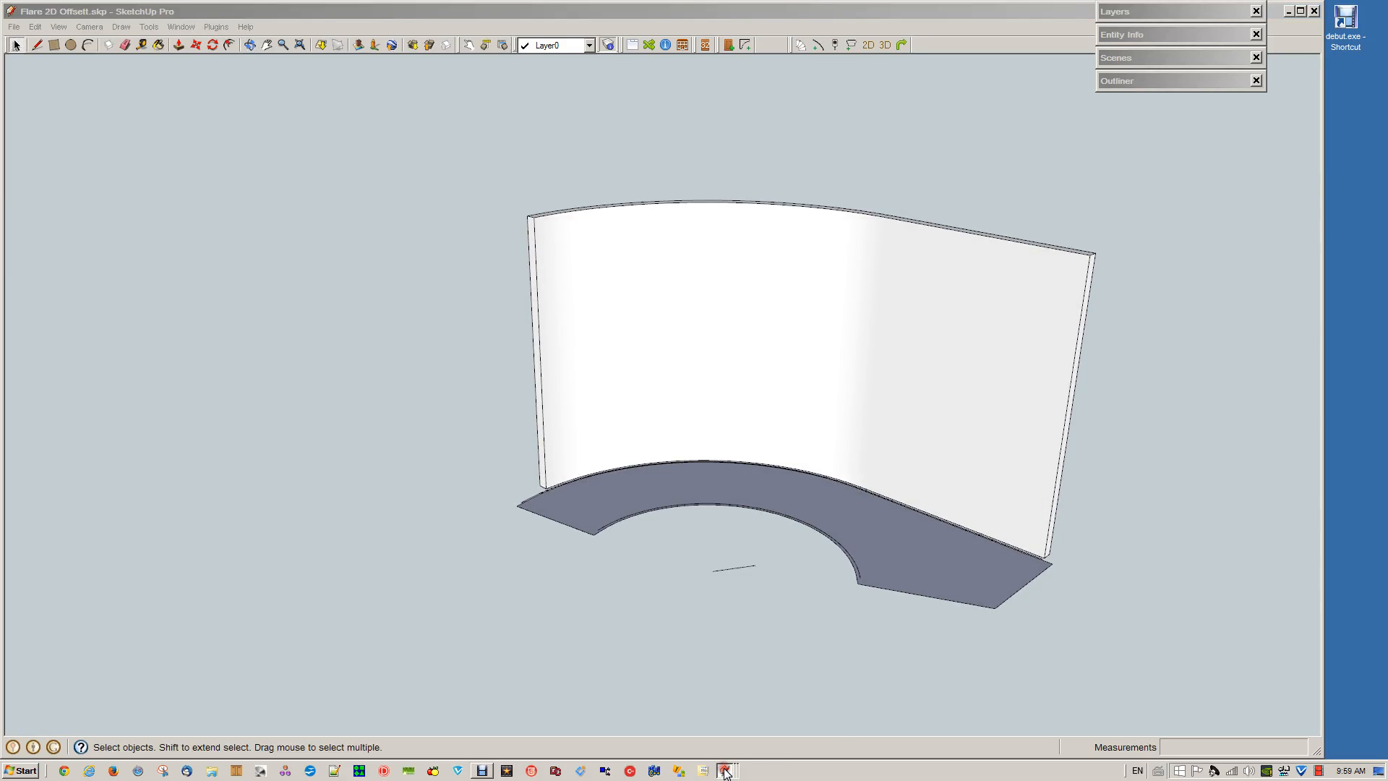
Switch to the Flare 2D 3 model and examine its 2D paths, wall and twisted paths scenes, including the stringer path at center
{"action": "left_click", "coordinate": [714, 688]}
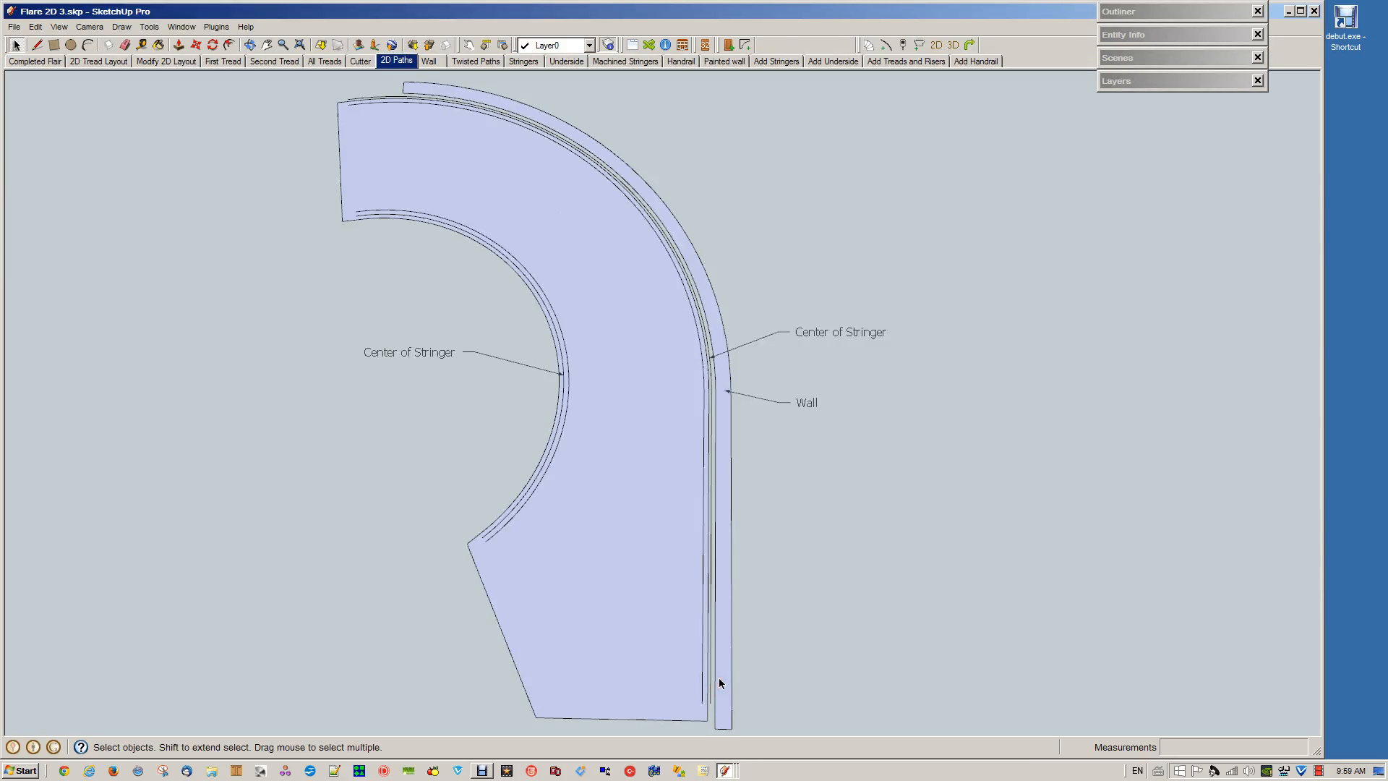
{"action": "left_click", "coordinate": [427, 62]}
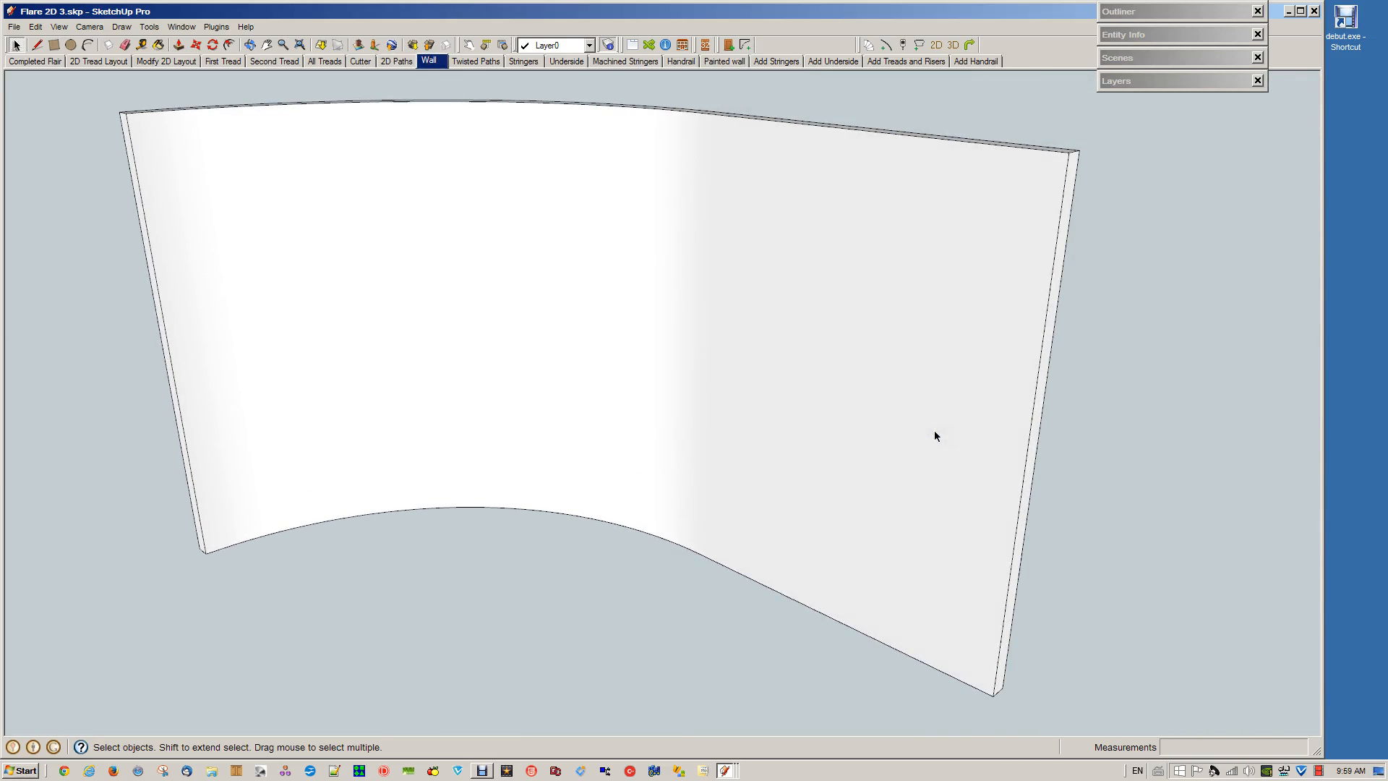
{"action": "left_click", "coordinate": [483, 61]}
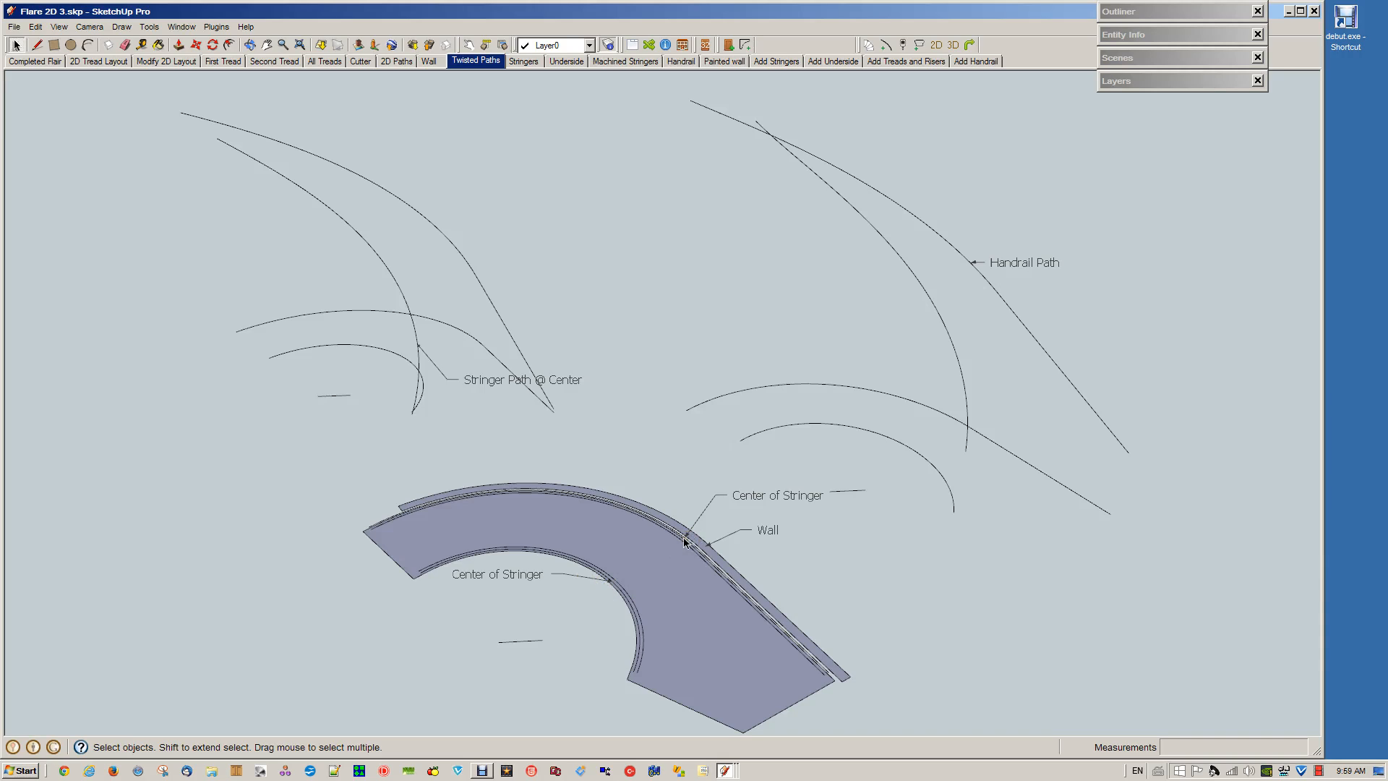
{"action": "left_click_drag", "start_coordinate": [118, 79], "coordinate": [615, 447]}
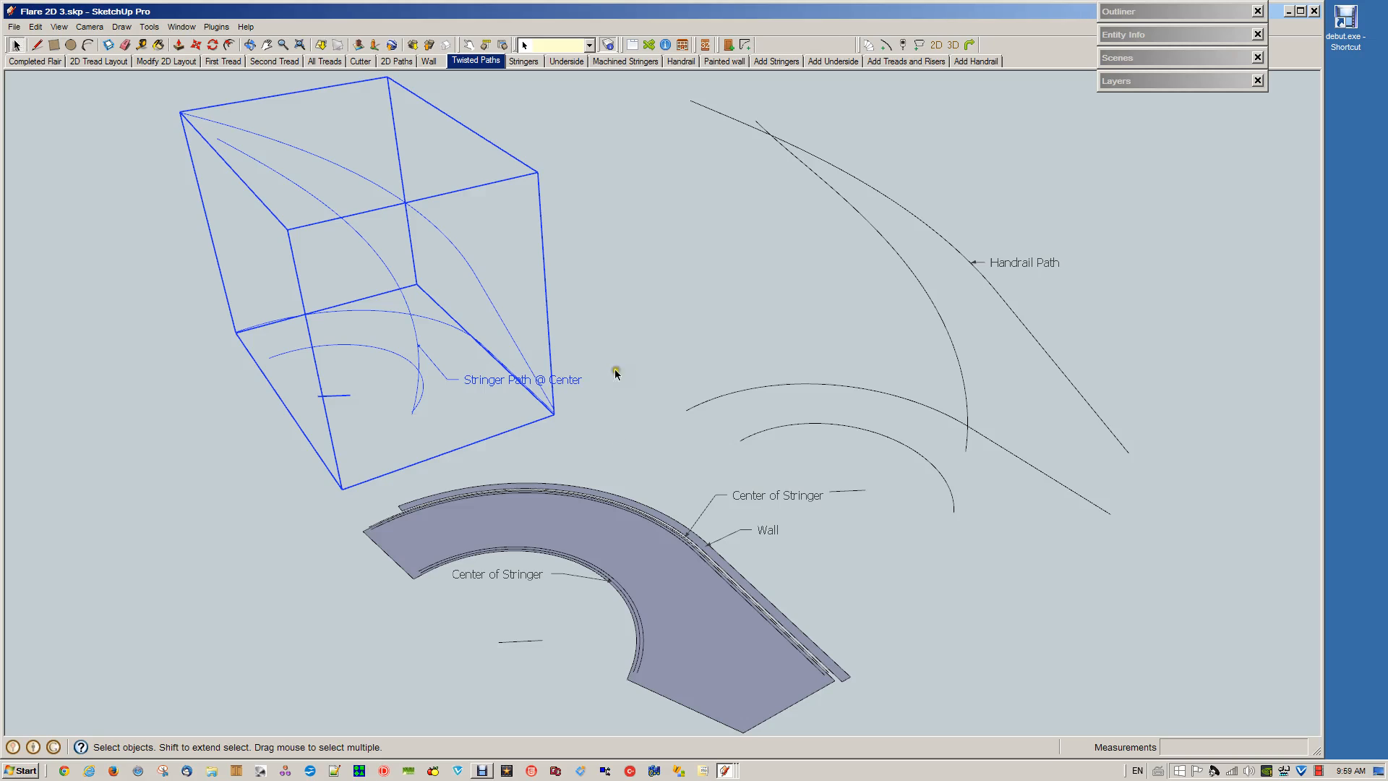
{"action": "left_click", "coordinate": [608, 300]}
{"action": "left_click", "coordinate": [587, 367]}
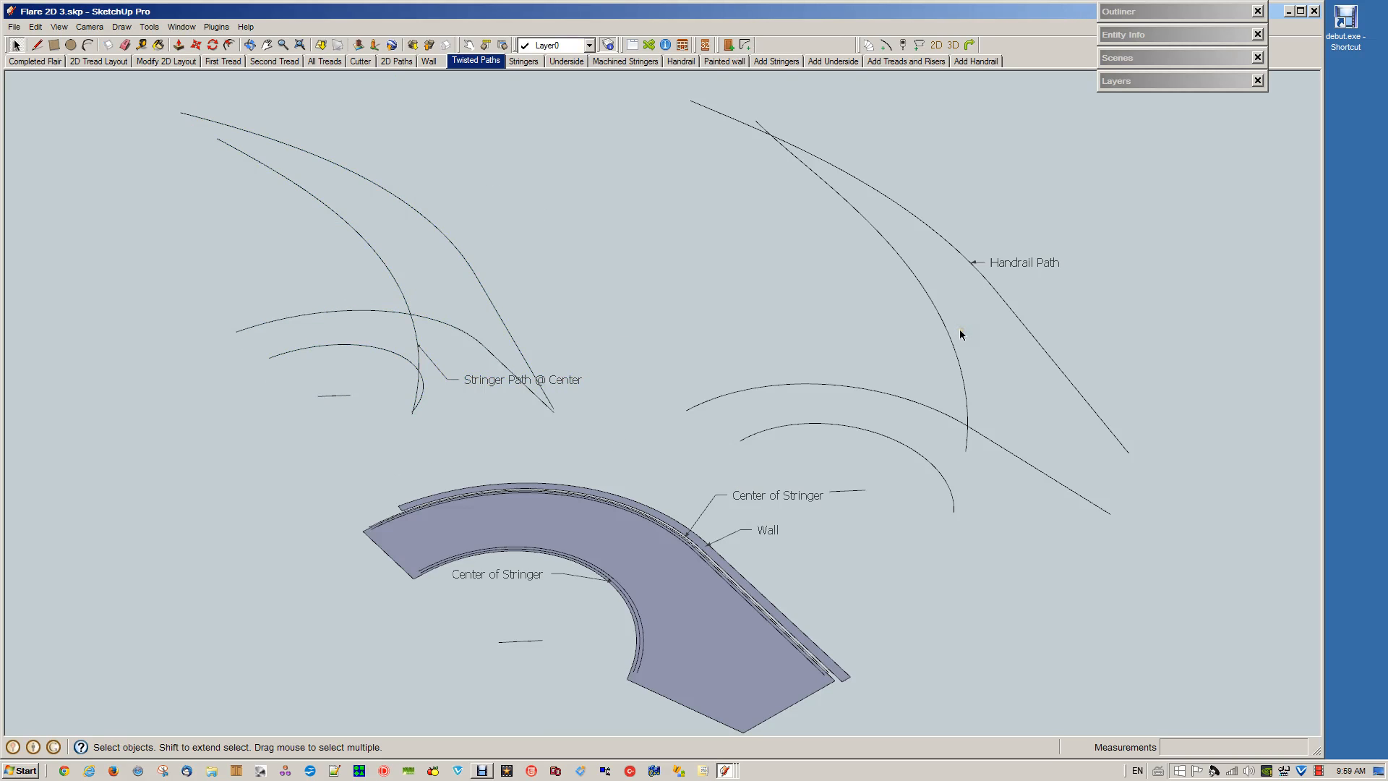
{"action": "left_click", "coordinate": [492, 67]}
Examine the Stringers and Underside scenes, inspecting the underside path curves and the outer stringer's lower edge
{"action": "left_click", "coordinate": [530, 62]}
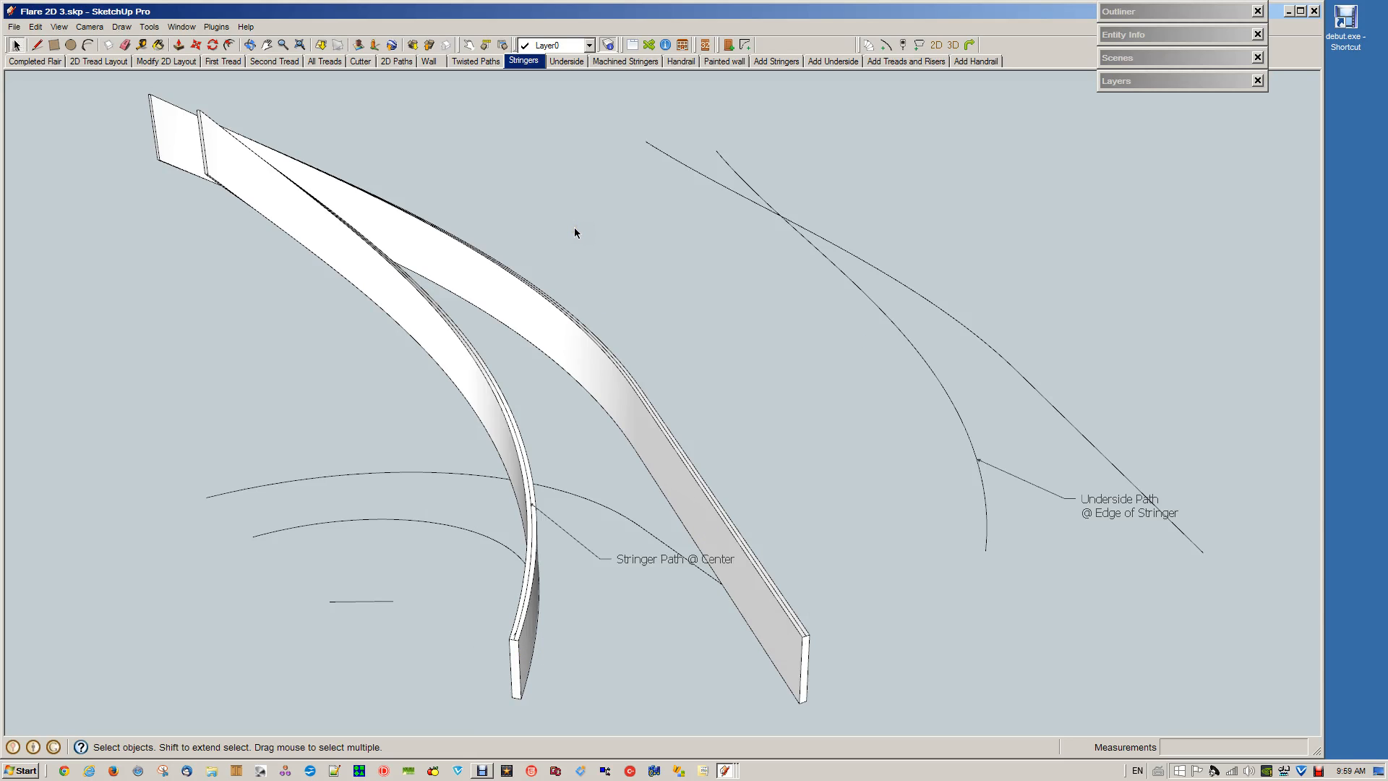
{"action": "left_click", "coordinate": [641, 213]}
{"action": "left_click", "coordinate": [743, 683]}
{"action": "left_click", "coordinate": [973, 463]}
{"action": "left_click", "coordinate": [974, 449]}
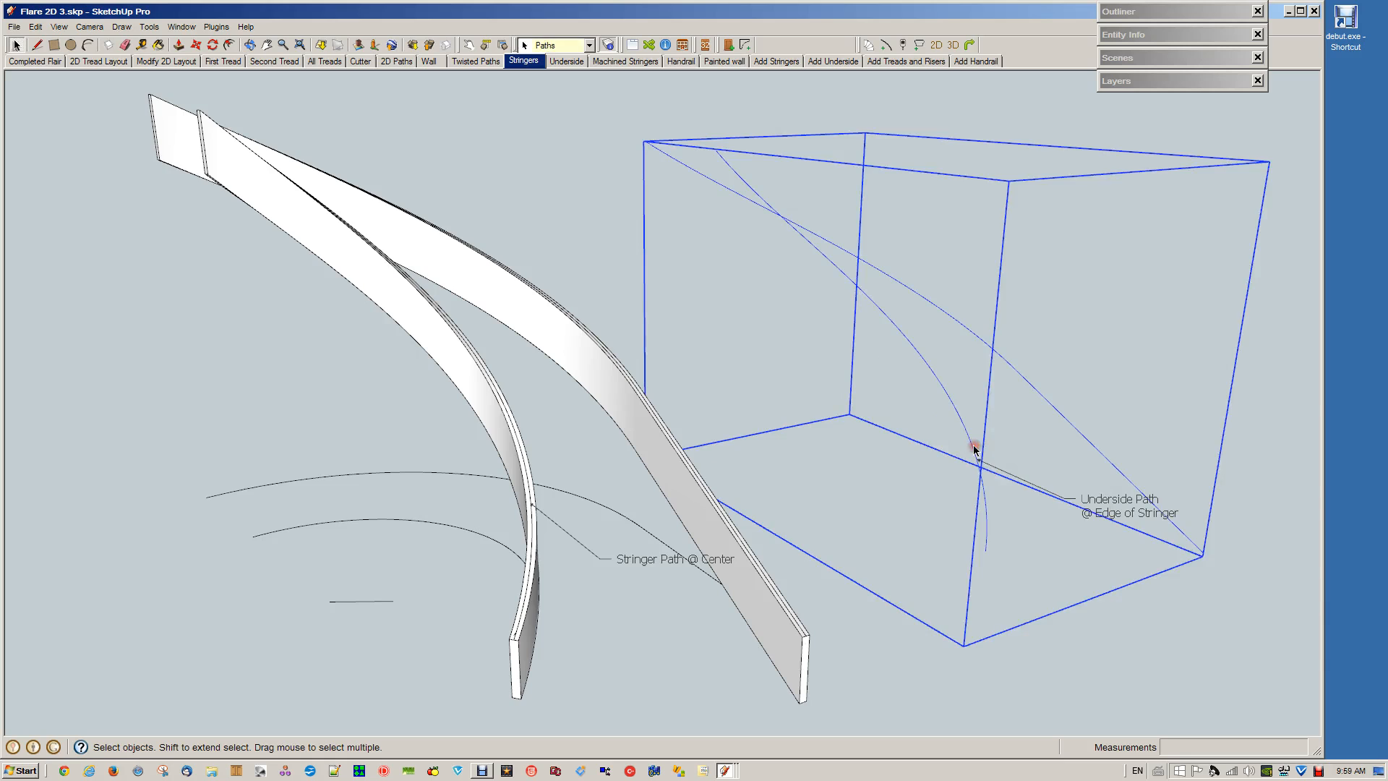
{"action": "double_click", "coordinate": [974, 449]}
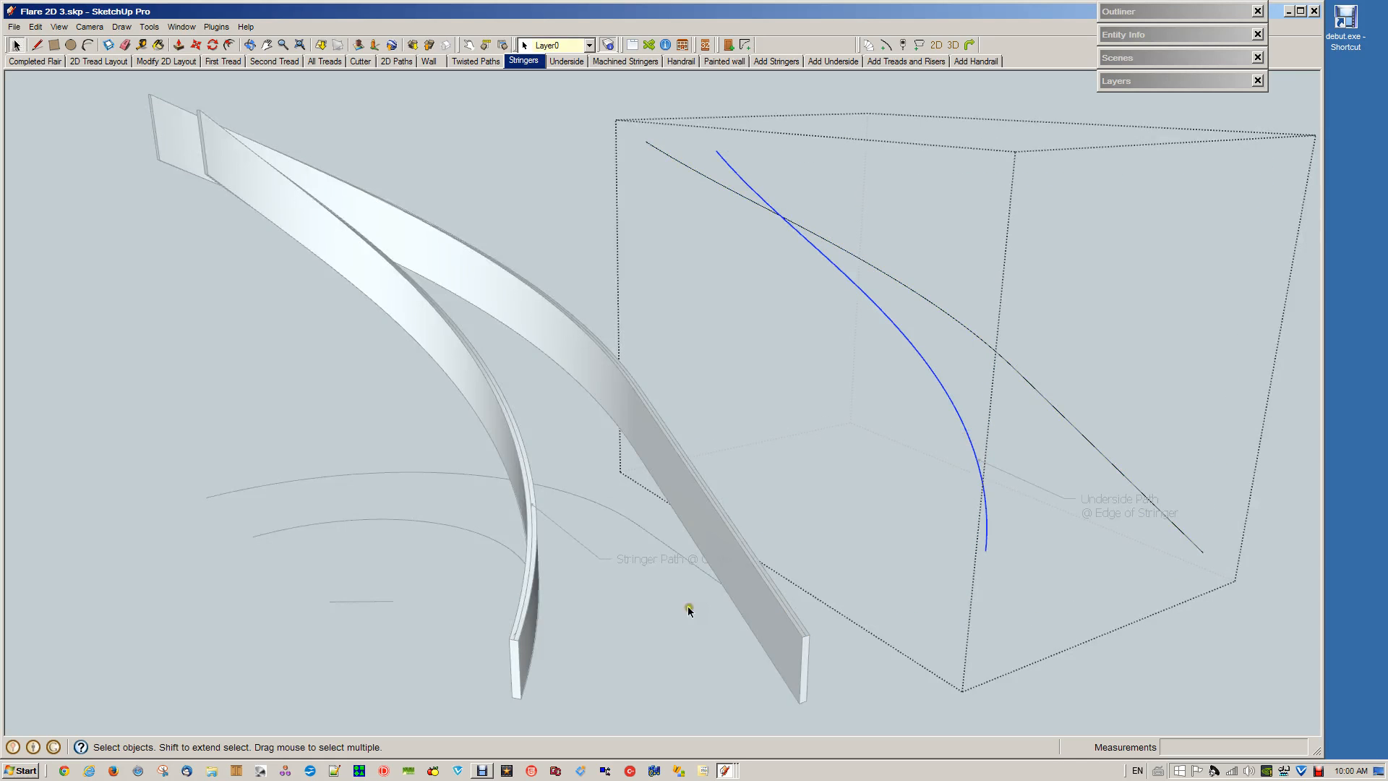
{"action": "left_click", "coordinate": [663, 631]}
{"action": "double_click", "coordinate": [738, 610]}
{"action": "left_click", "coordinate": [739, 611]}
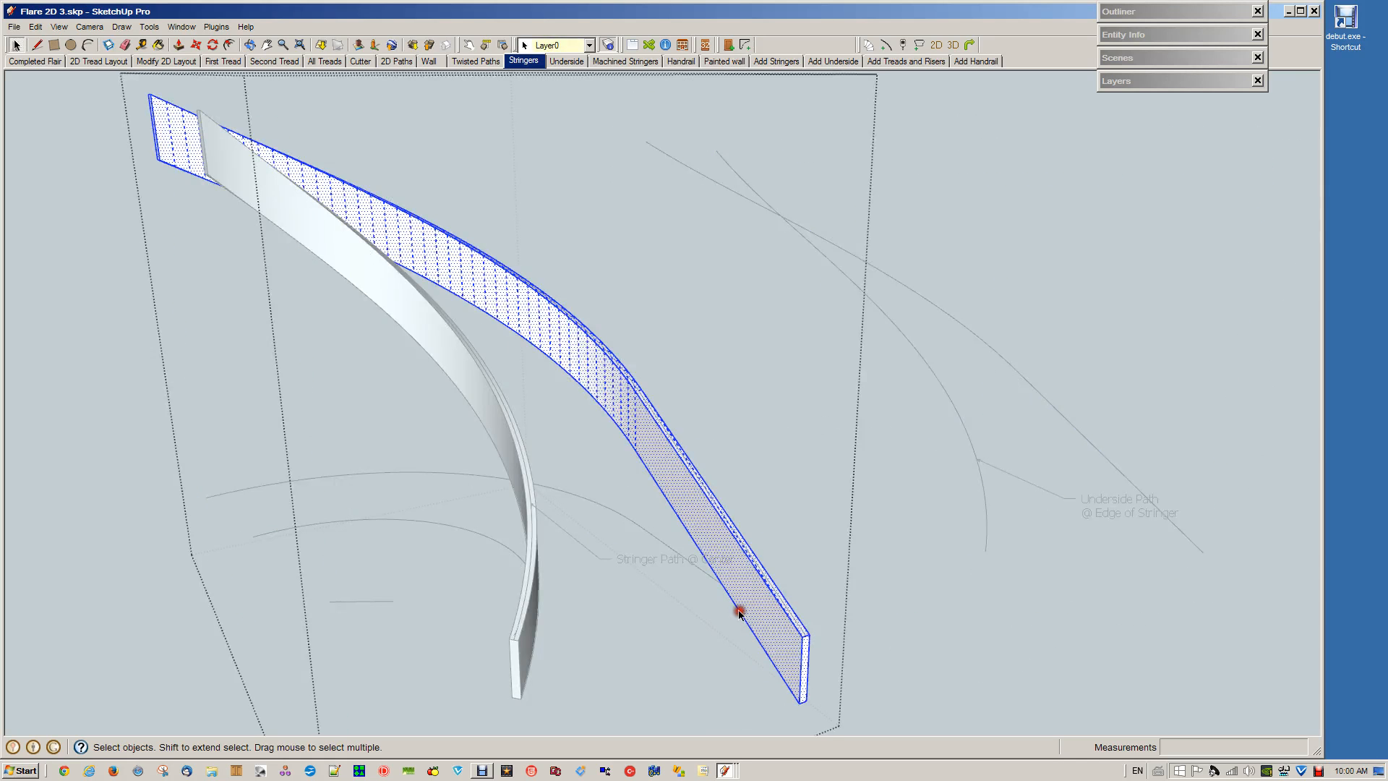
{"action": "left_click", "coordinate": [690, 538]}
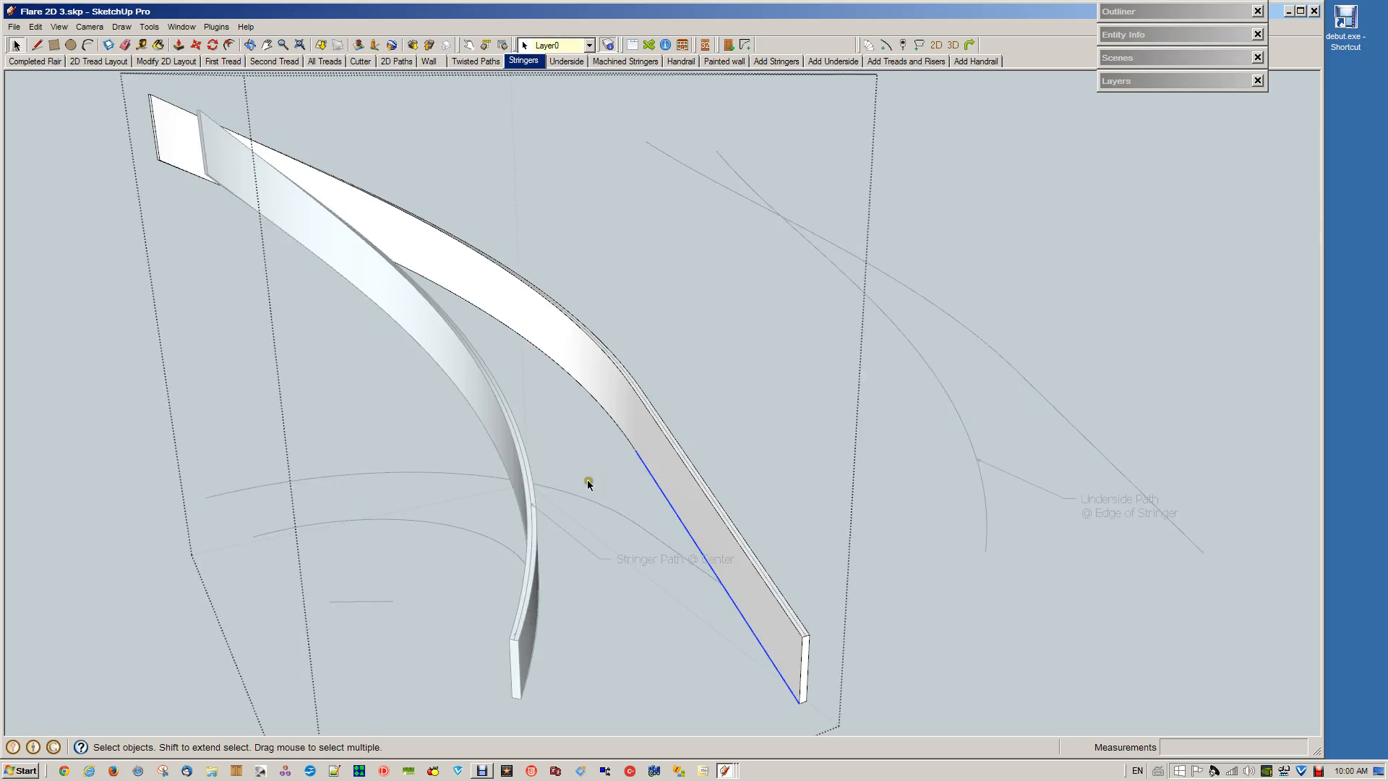
{"action": "left_click", "coordinate": [960, 659]}
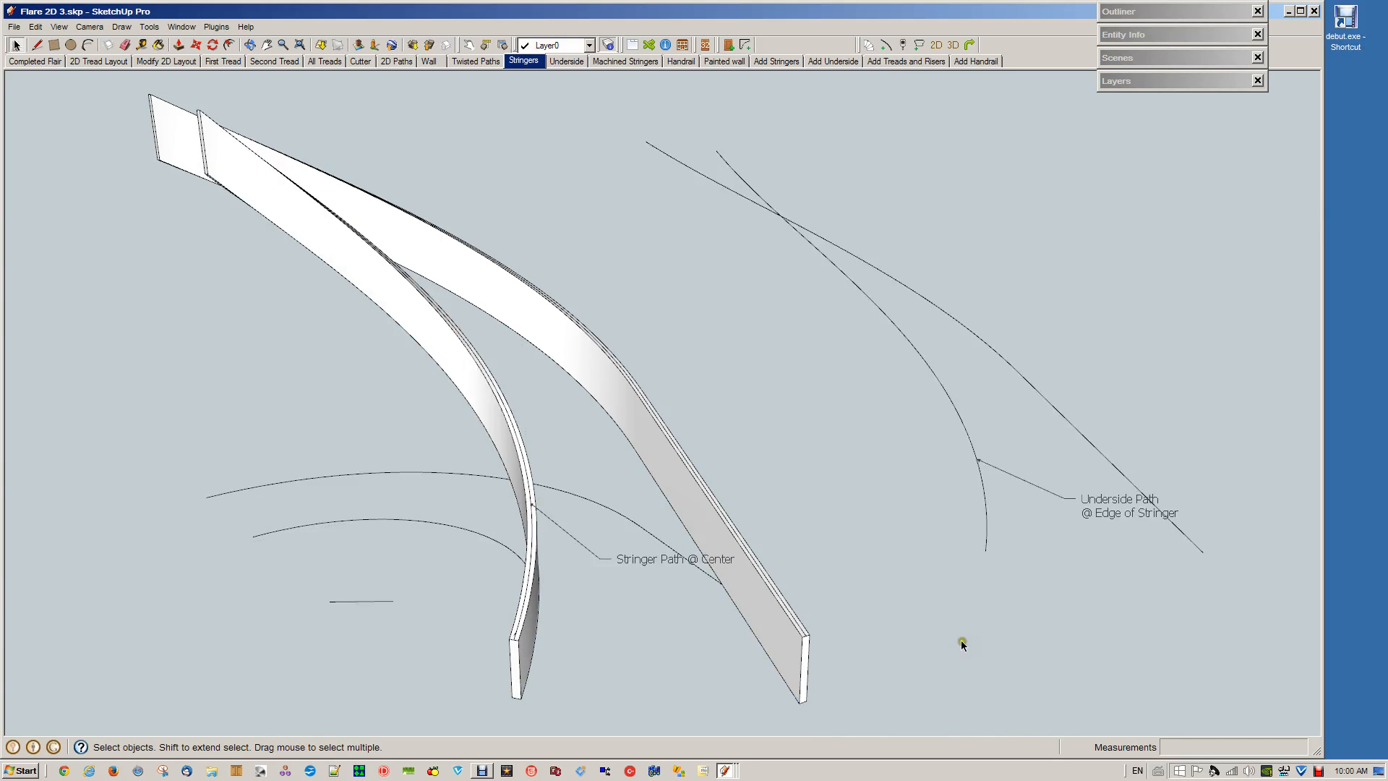
{"action": "scroll", "coordinate": [967, 583], "scroll_direction": "down", "scroll_amount": 1}
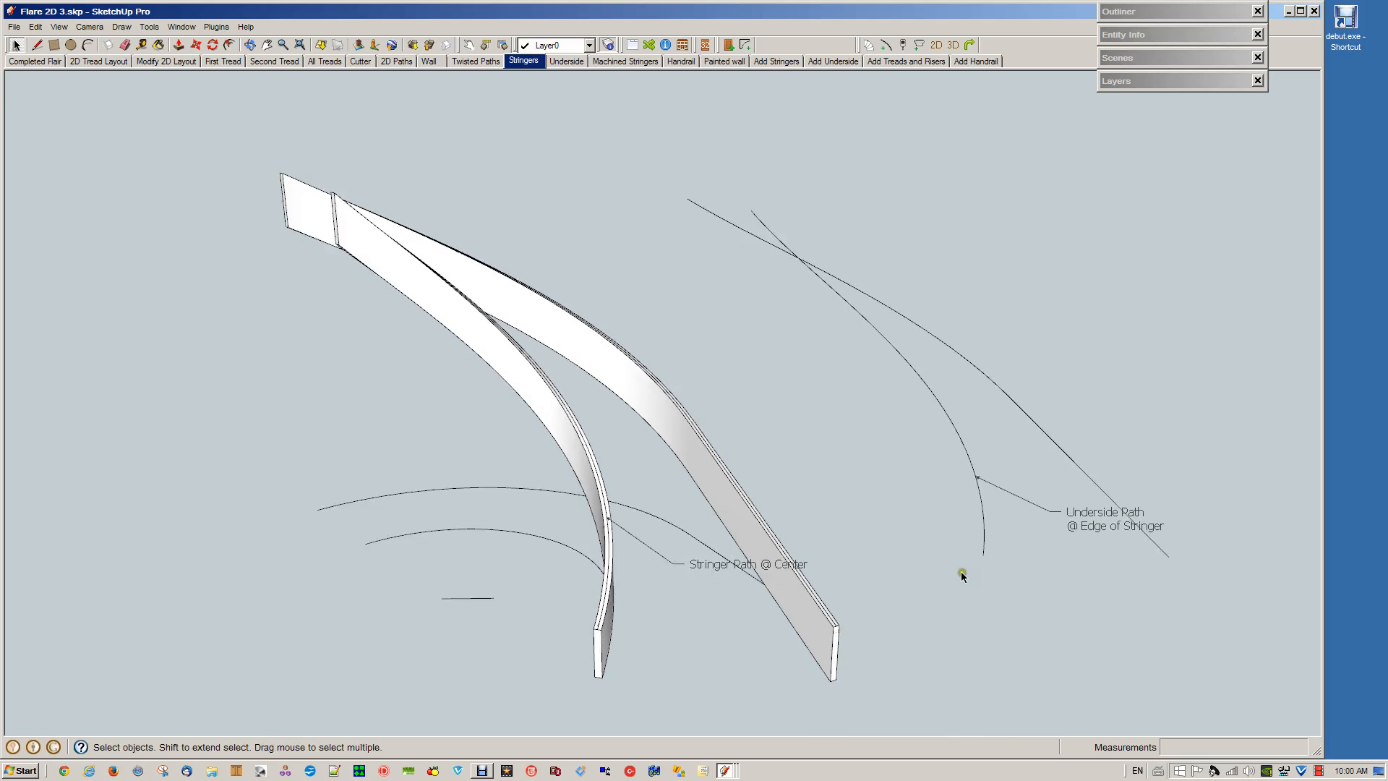
{"action": "left_click", "coordinate": [567, 60]}
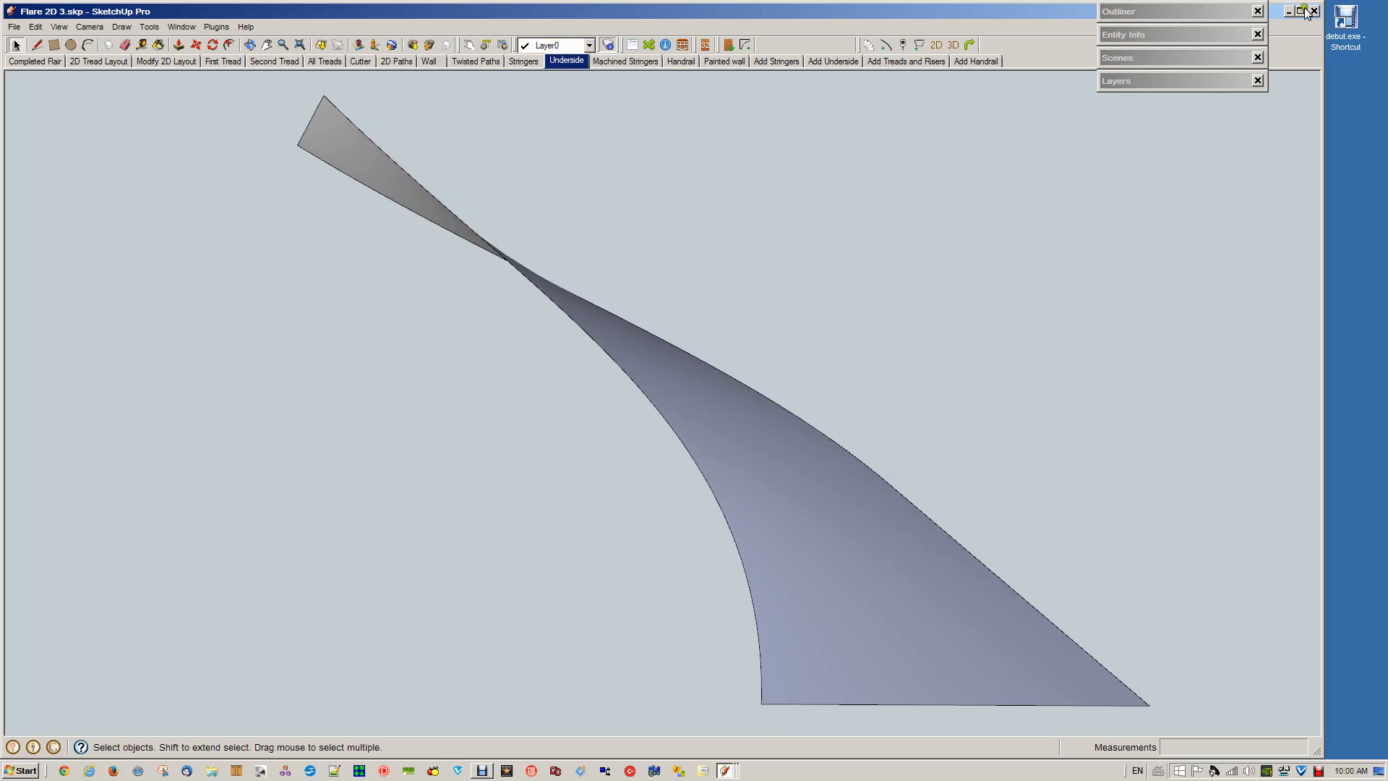
Switch to the Flare 2D Stringers model and explode the group containing the inner and outer stringer paths
{"action": "left_click", "coordinate": [726, 774]}
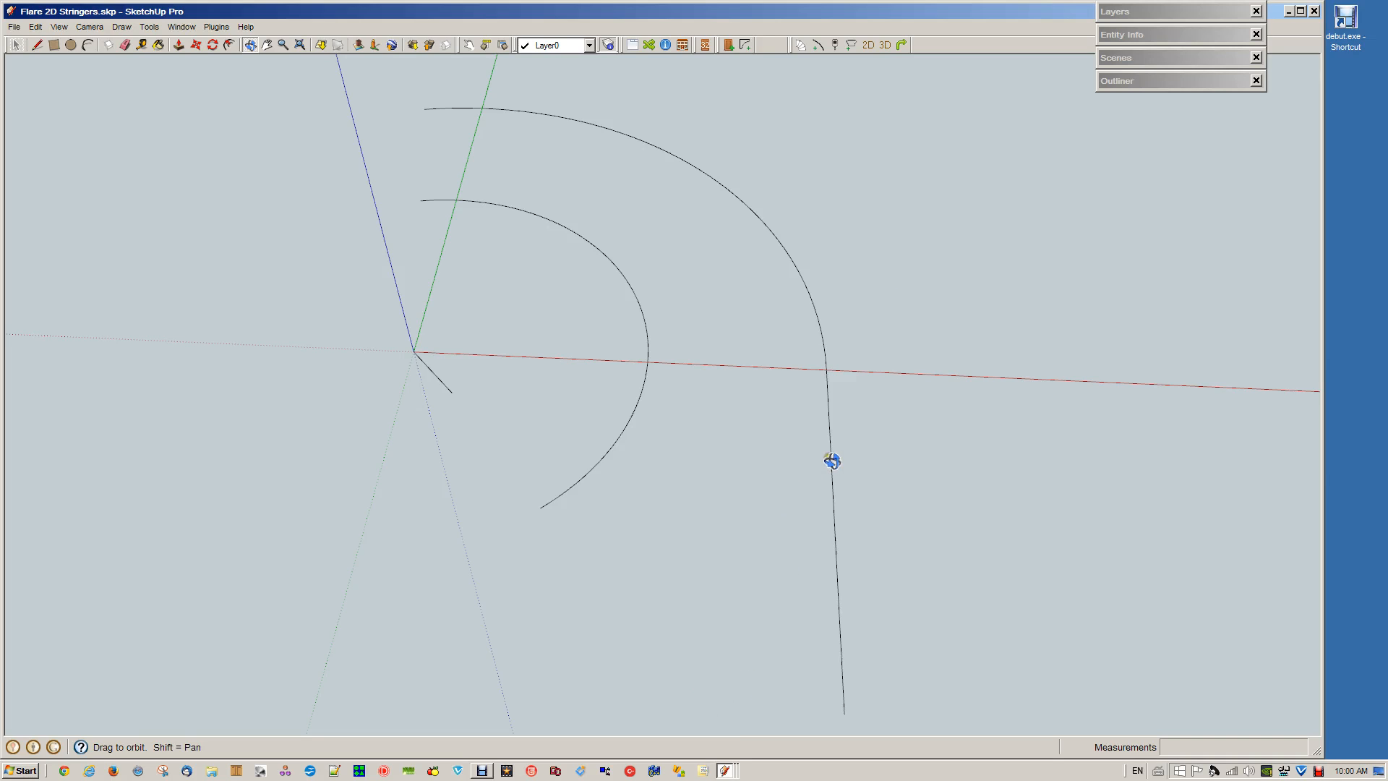
{"action": "key", "text": "space"}
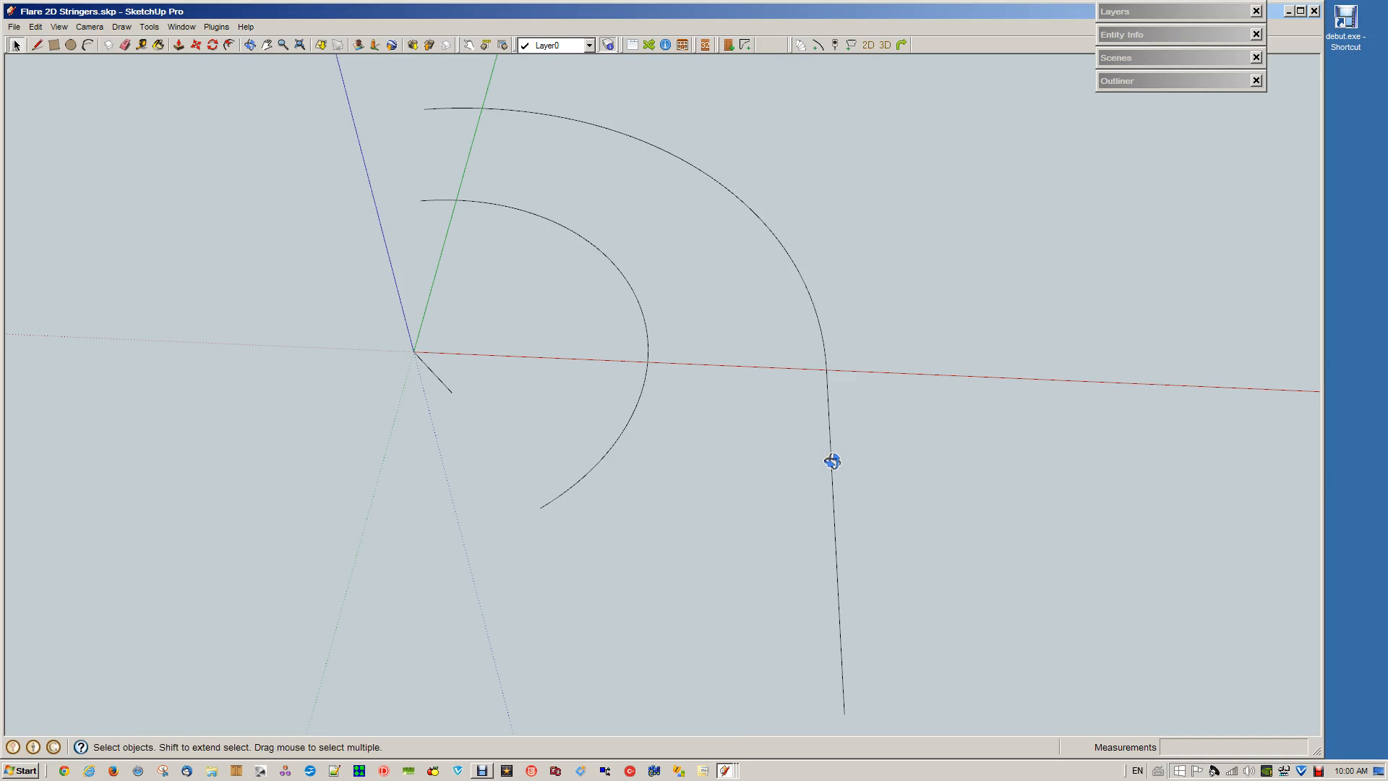
{"action": "triple_click", "coordinate": [831, 474]}
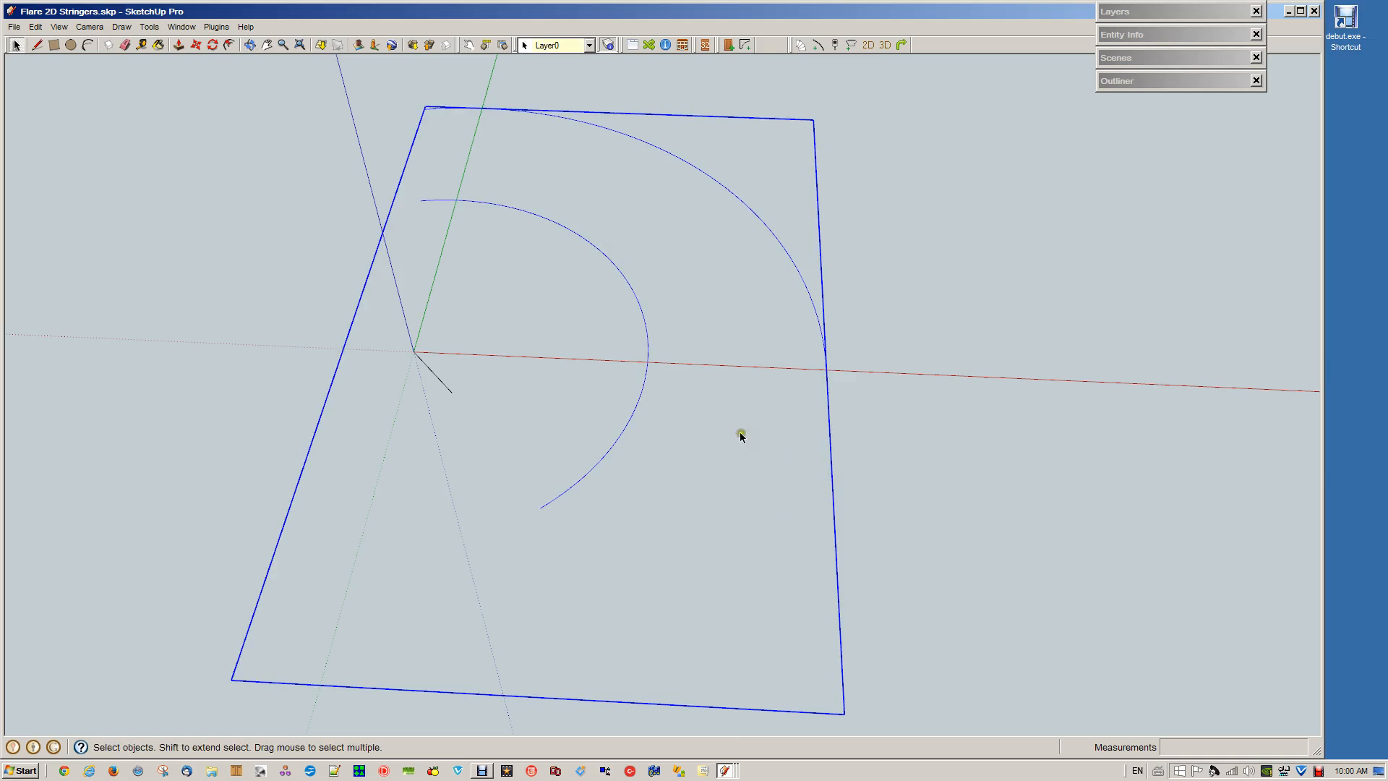
{"action": "right_click", "coordinate": [639, 398]}
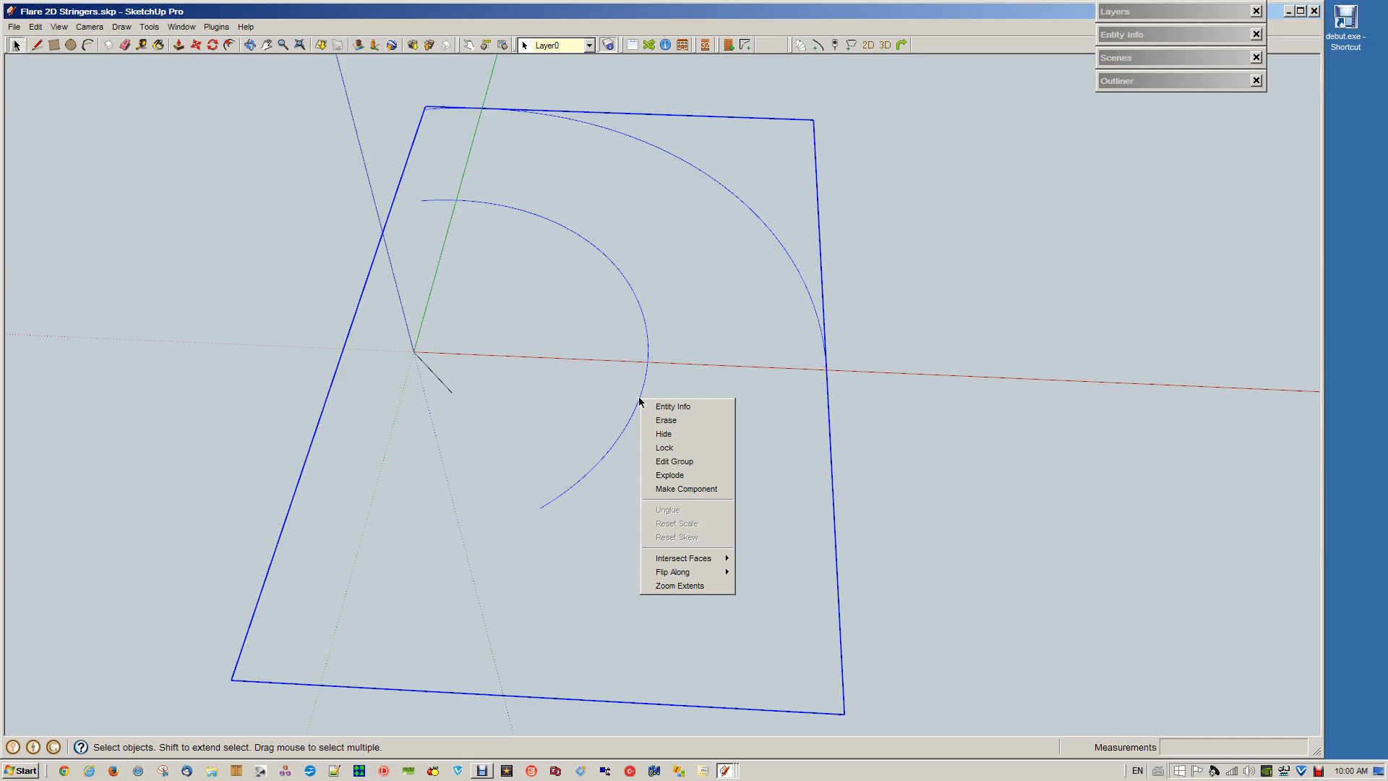
{"action": "left_click", "coordinate": [665, 476]}
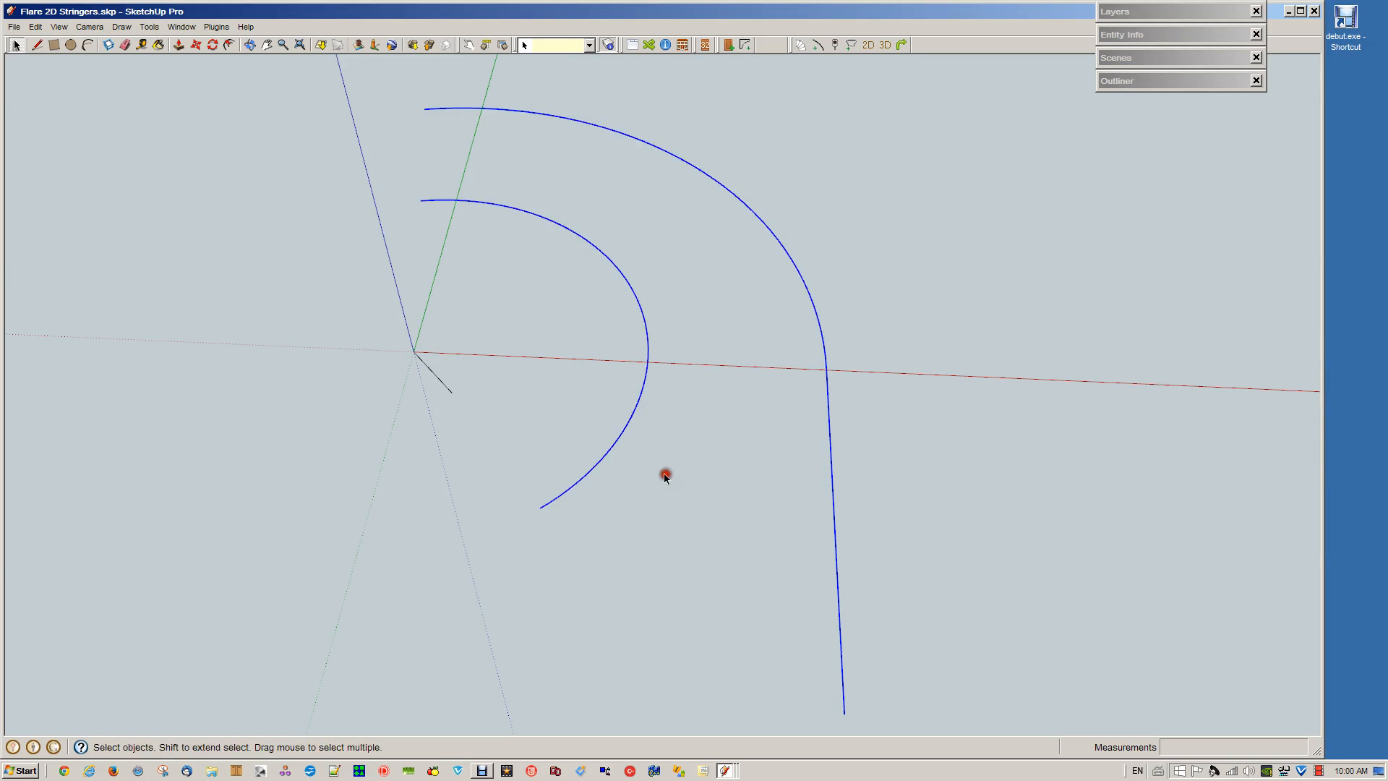
{"action": "left_click", "coordinate": [899, 498]}
Check the outer and inner stringer paths by selecting each as a single curve
{"action": "left_click", "coordinate": [834, 521]}
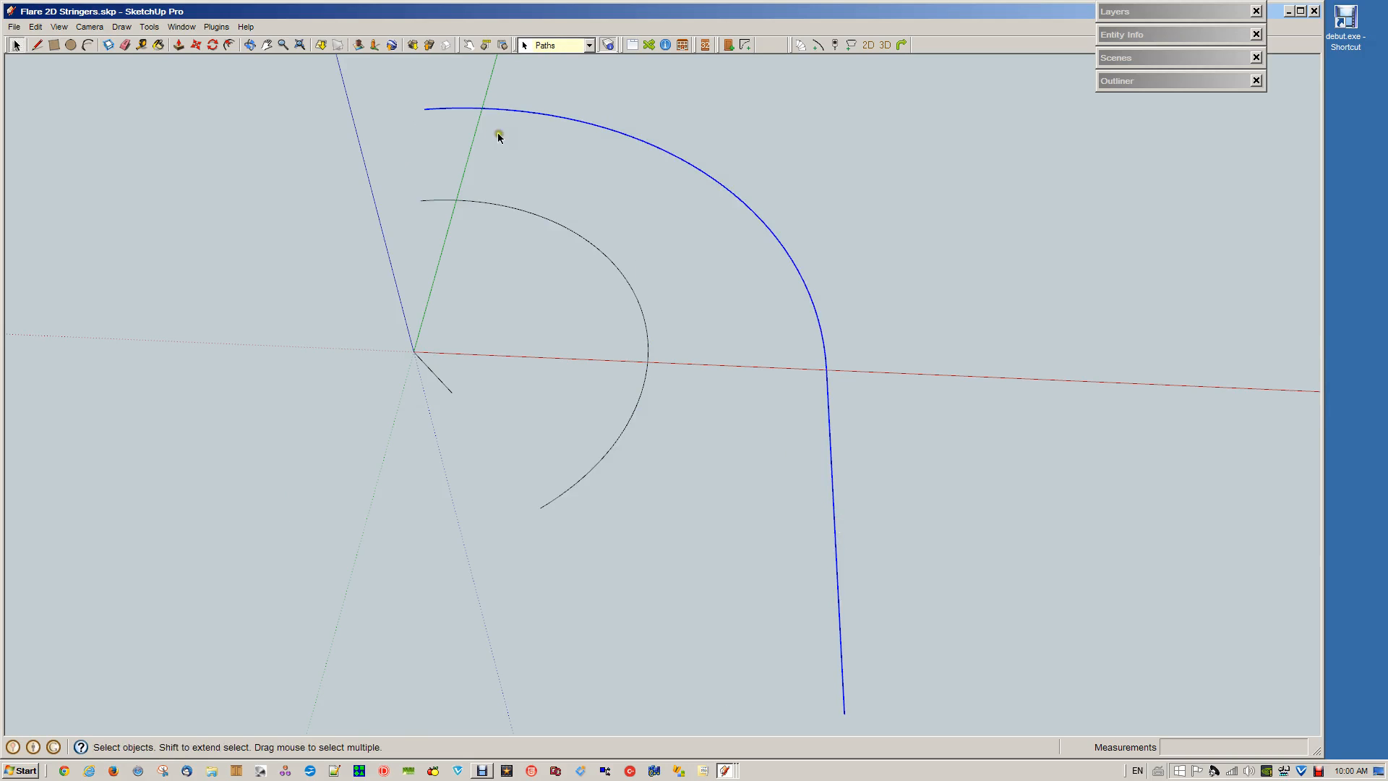
{"action": "left_click", "coordinate": [497, 207]}
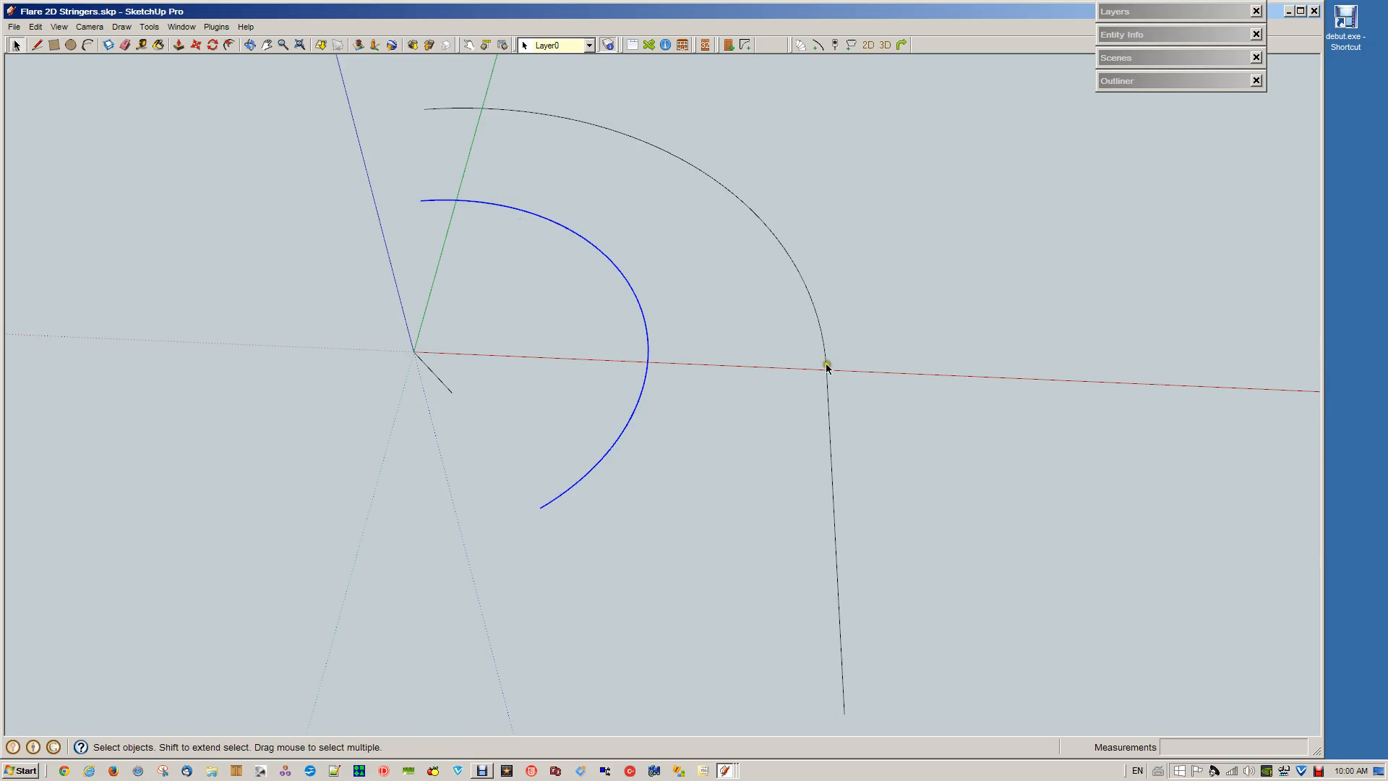
{"action": "left_click", "coordinate": [432, 110]}
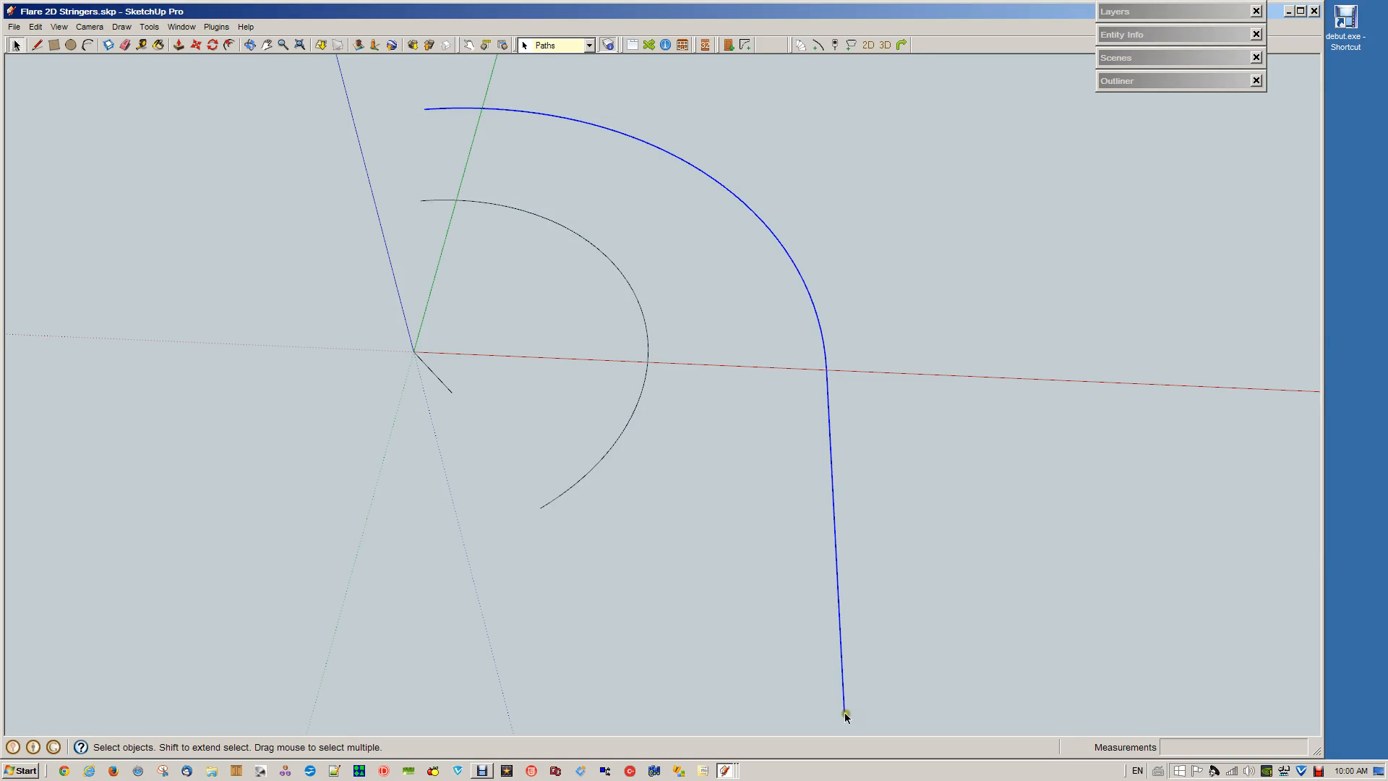
{"action": "left_click", "coordinate": [867, 416]}
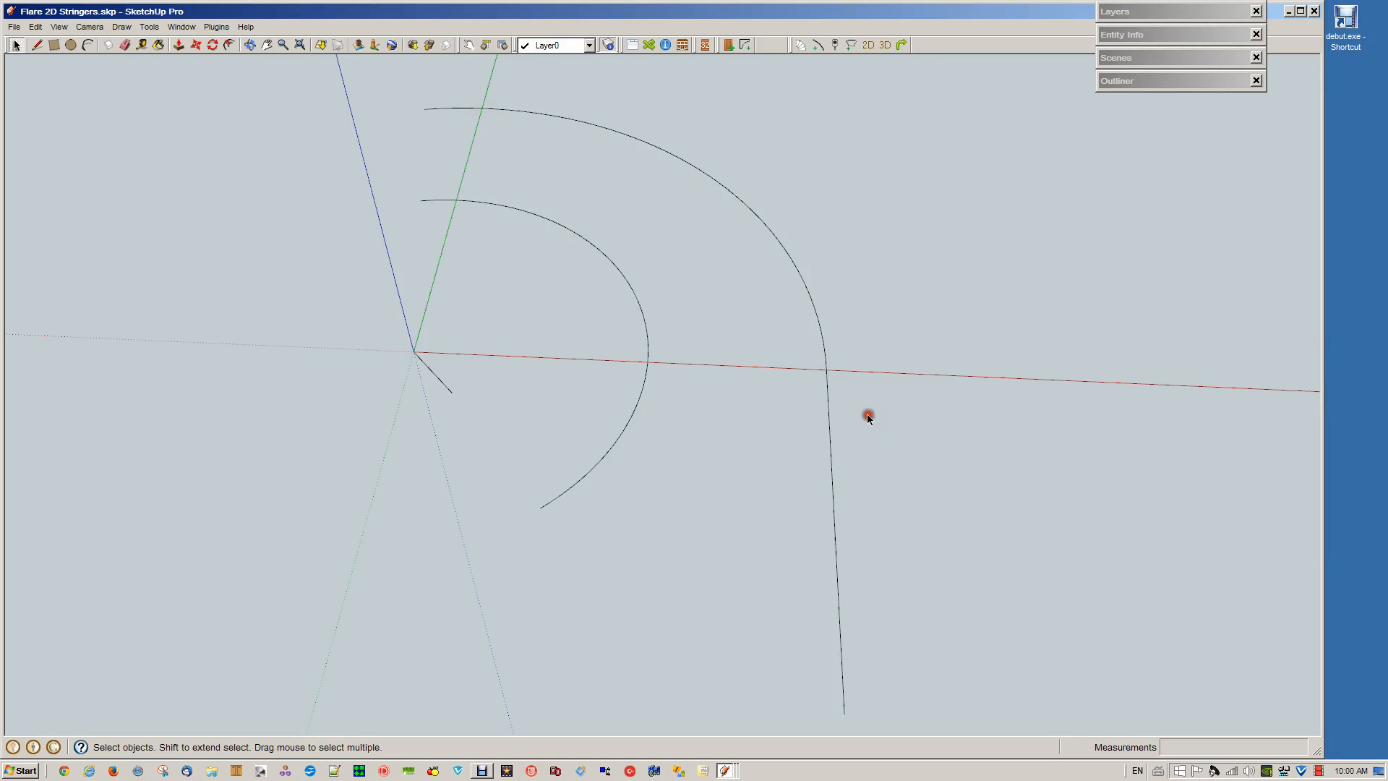
Set the Stair 2D to 3D options to 16 risers and a total rise of 3200 mm
{"action": "left_click", "coordinate": [868, 44]}
{"action": "double_click", "coordinate": [703, 319]}
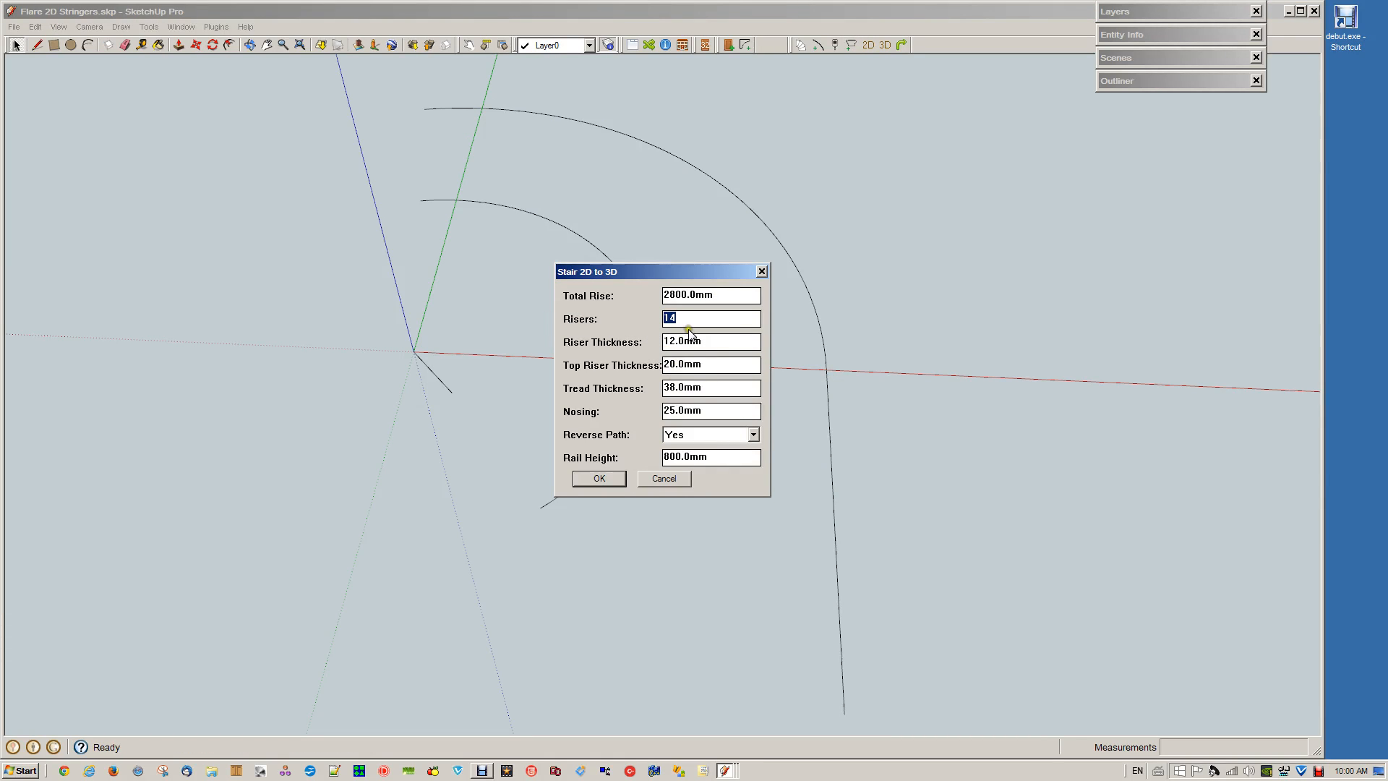
{"action": "type", "text": "1"}
{"action": "double_click", "coordinate": [731, 296]}
{"action": "type", "text": "3200"}
{"action": "key", "text": "Return"}
{"action": "left_click", "coordinate": [877, 351]}
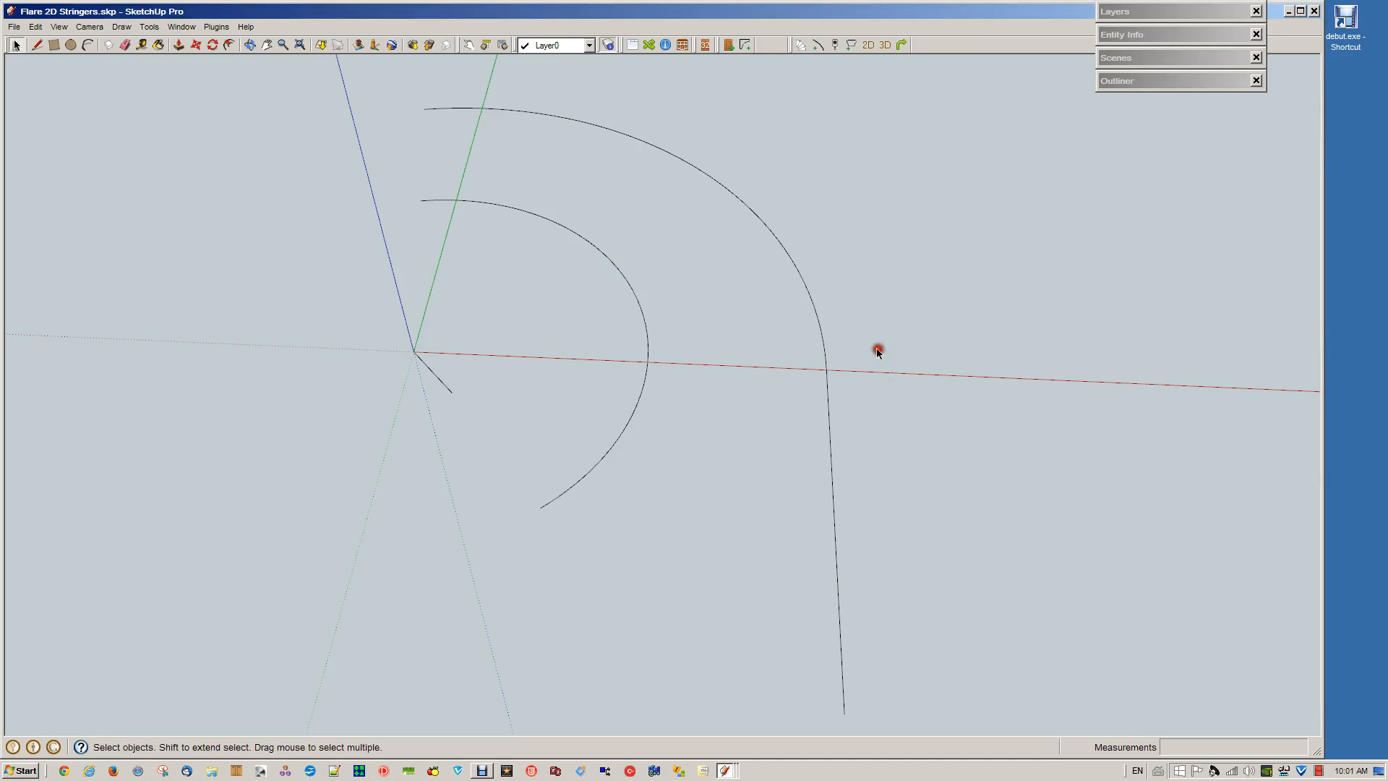
Run Stair 2D to 3D on the outer stringer path with a rail height of -150 mm
{"action": "left_click", "coordinate": [828, 372]}
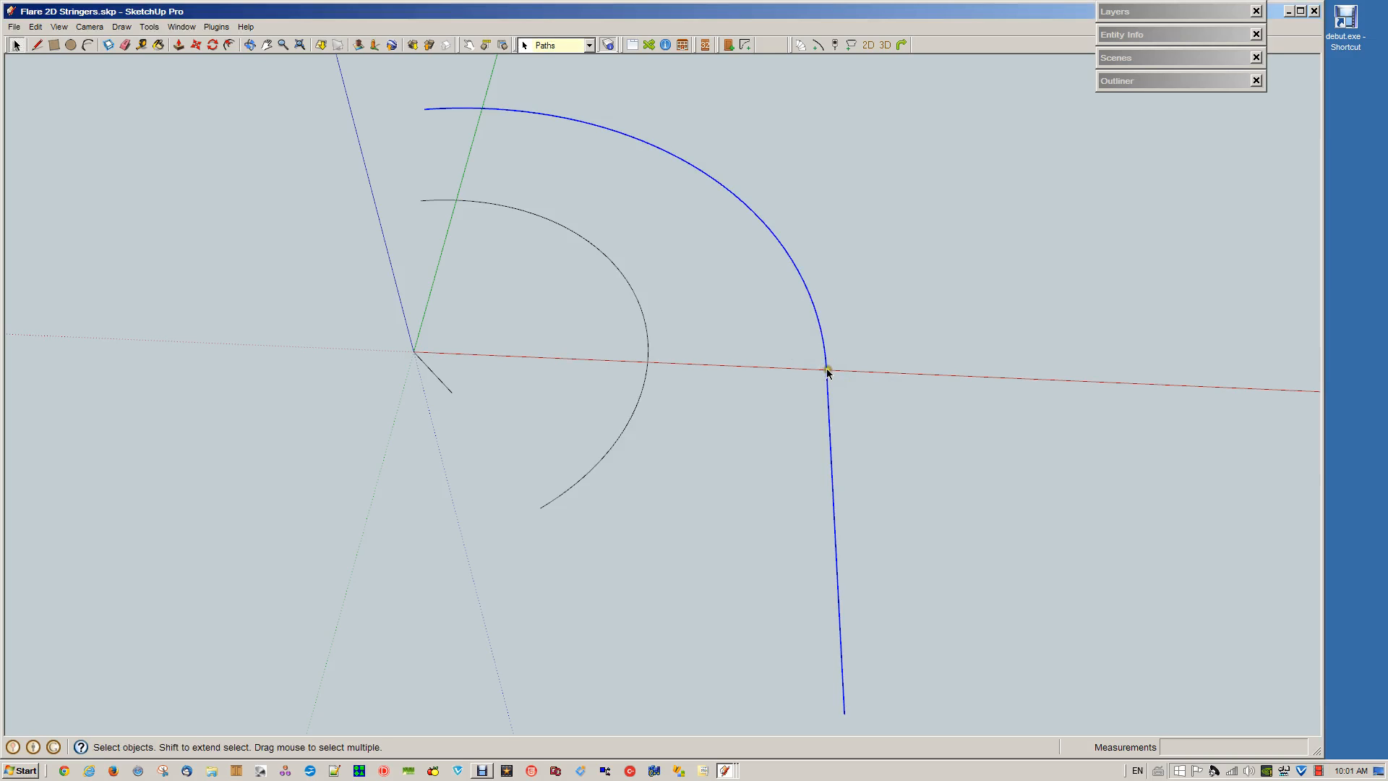
{"action": "left_click", "coordinate": [866, 45]}
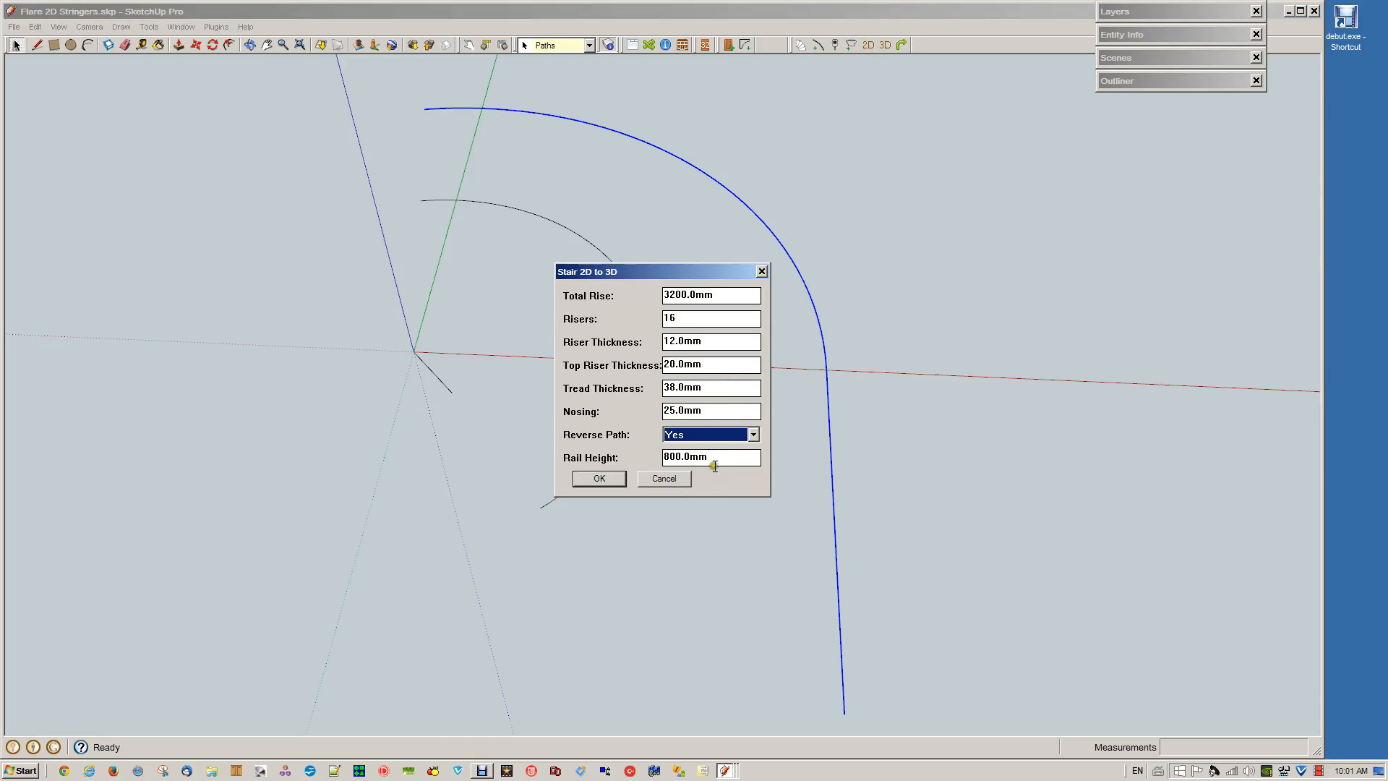
{"action": "left_click_drag", "start_coordinate": [714, 466], "coordinate": [640, 464]}
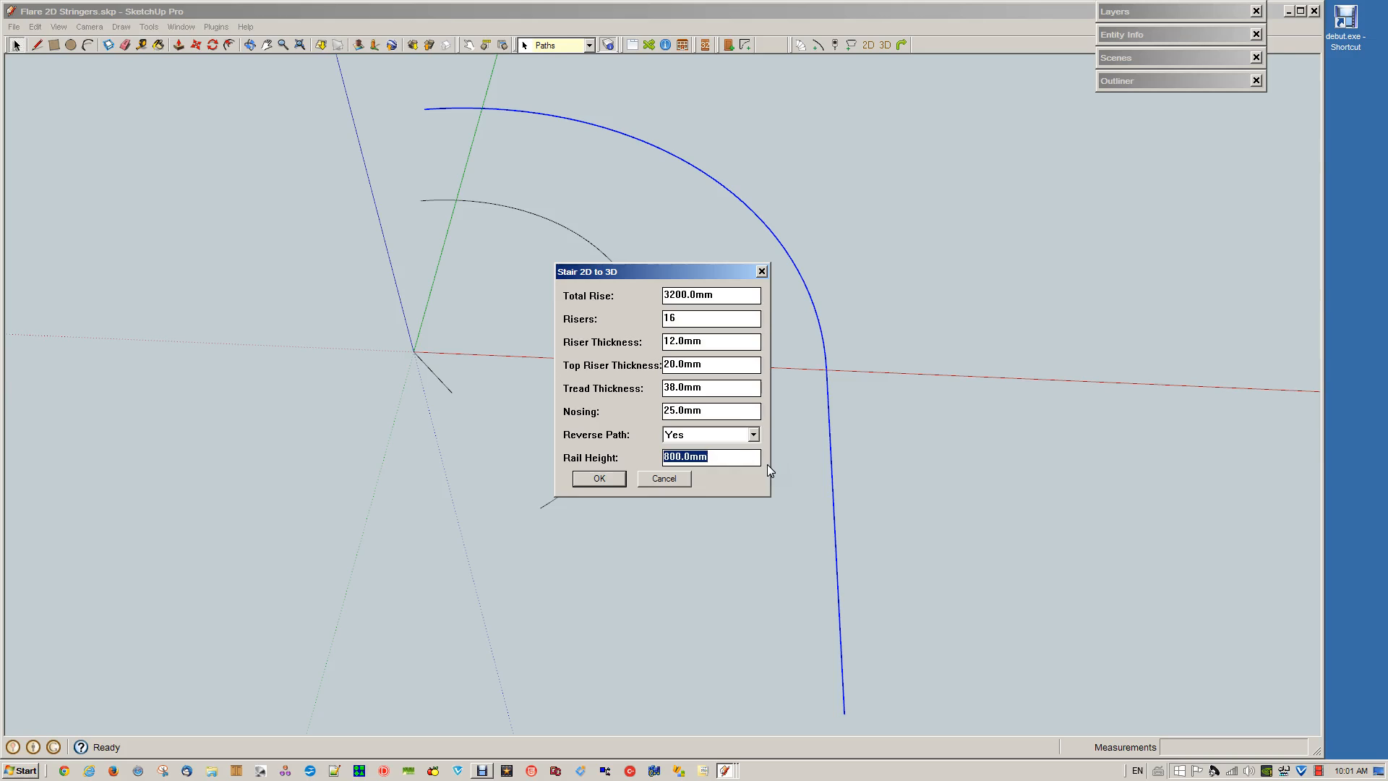
{"action": "type", "text": "-150"}
{"action": "left_click", "coordinate": [597, 479]}
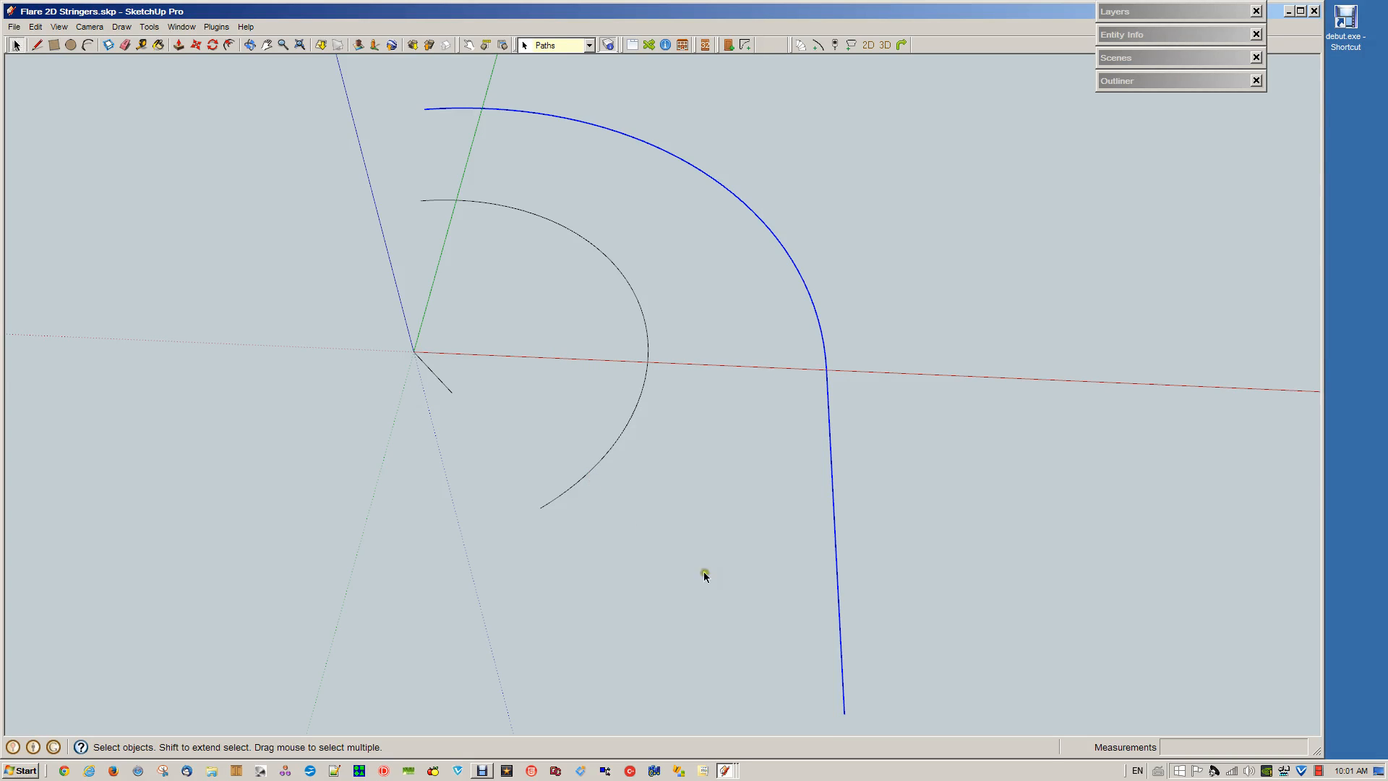
Undo the 3D conversion of the outer stringer path
{"action": "scroll", "coordinate": [859, 662], "scroll_direction": "down", "scroll_amount": 3}
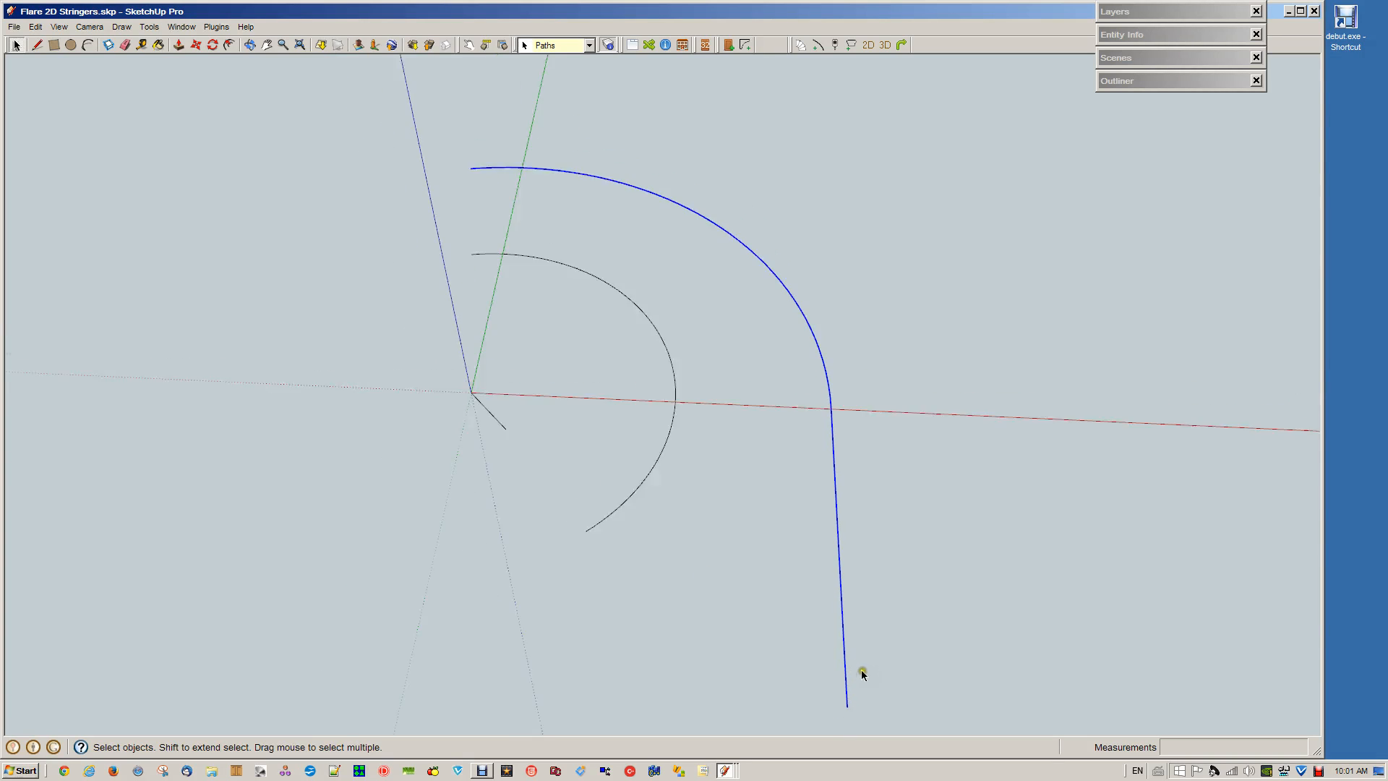
{"action": "left_click", "coordinate": [901, 44]}
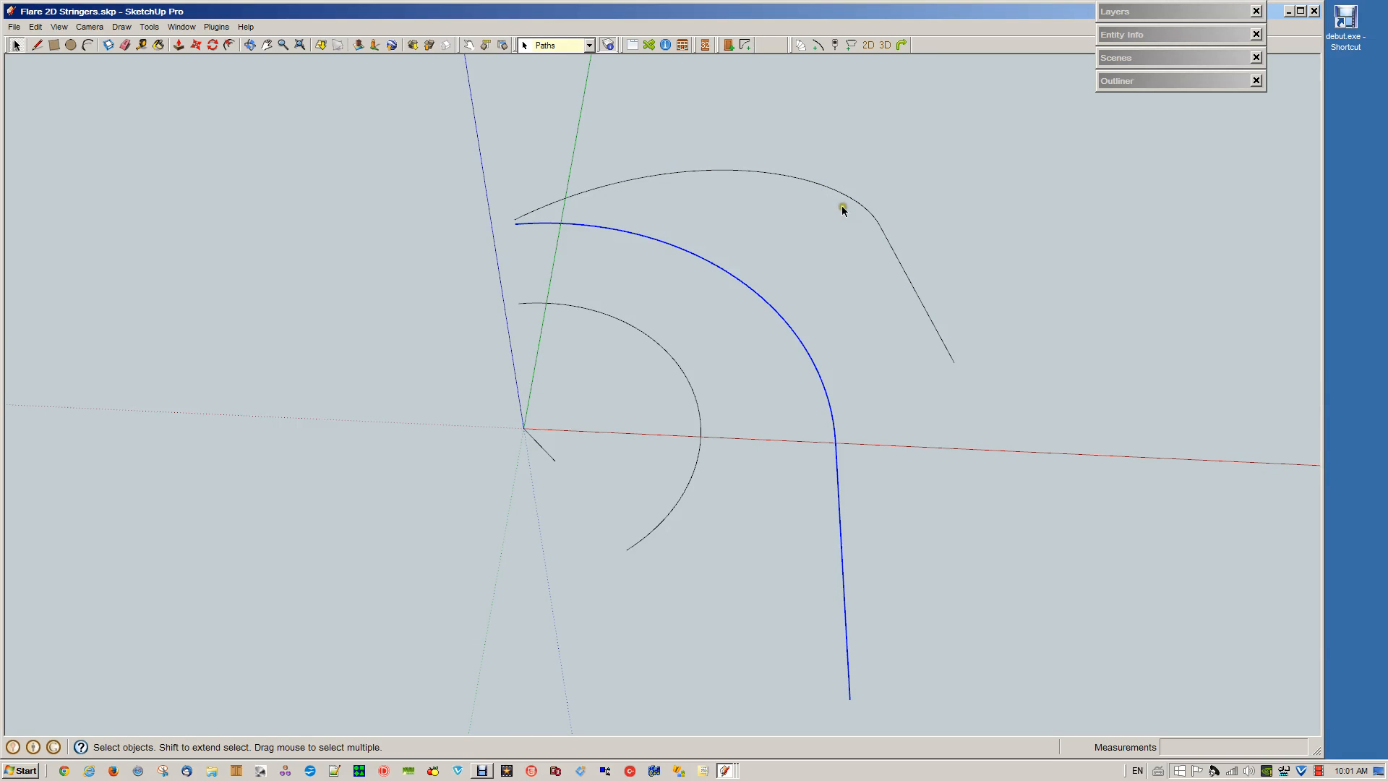
{"action": "key", "text": "ctrl+z"}
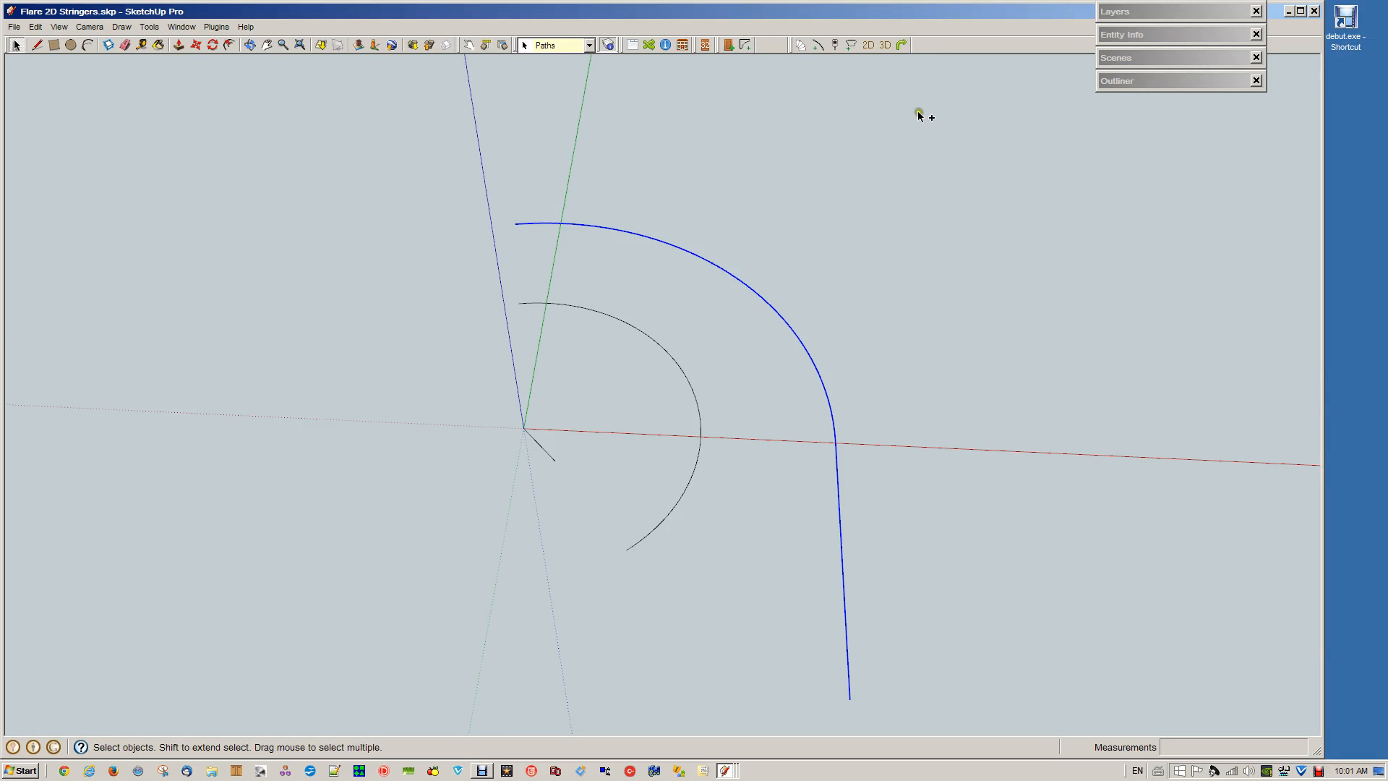
Convert the outer stringer path from 2D to 3D with Reverse Path set to No
{"action": "left_click", "coordinate": [869, 46]}
{"action": "left_click", "coordinate": [709, 434]}
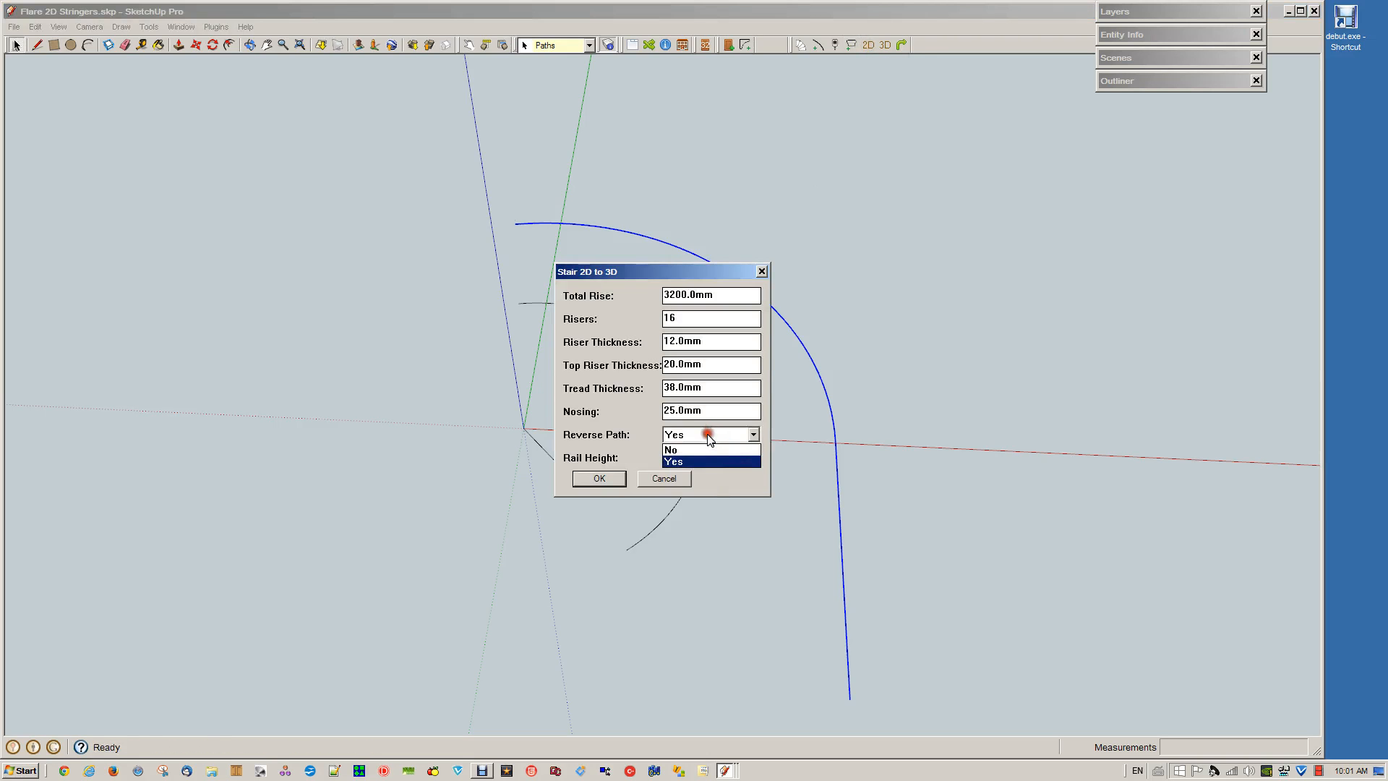
{"action": "left_click", "coordinate": [685, 450]}
{"action": "left_click", "coordinate": [606, 478]}
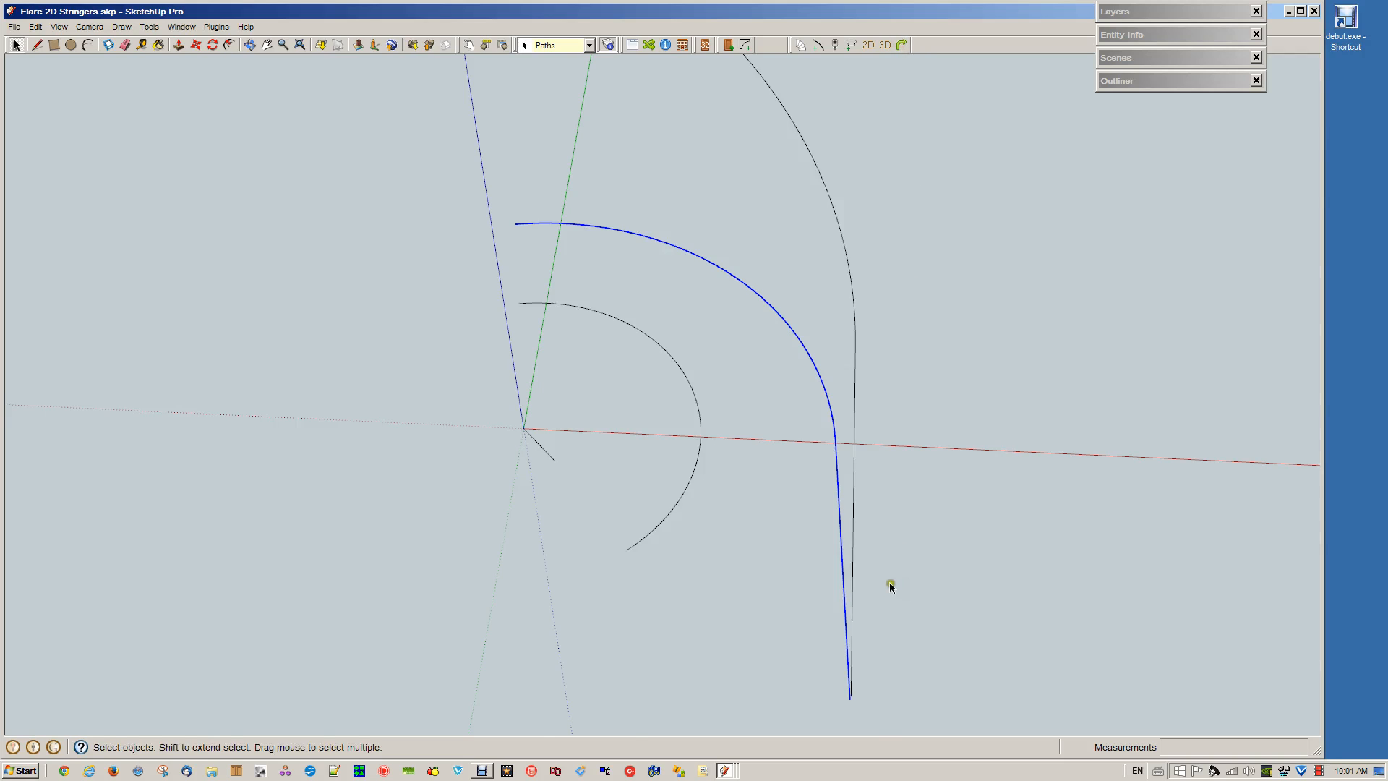
{"action": "scroll", "coordinate": [889, 583], "scroll_direction": "down", "scroll_amount": 2}
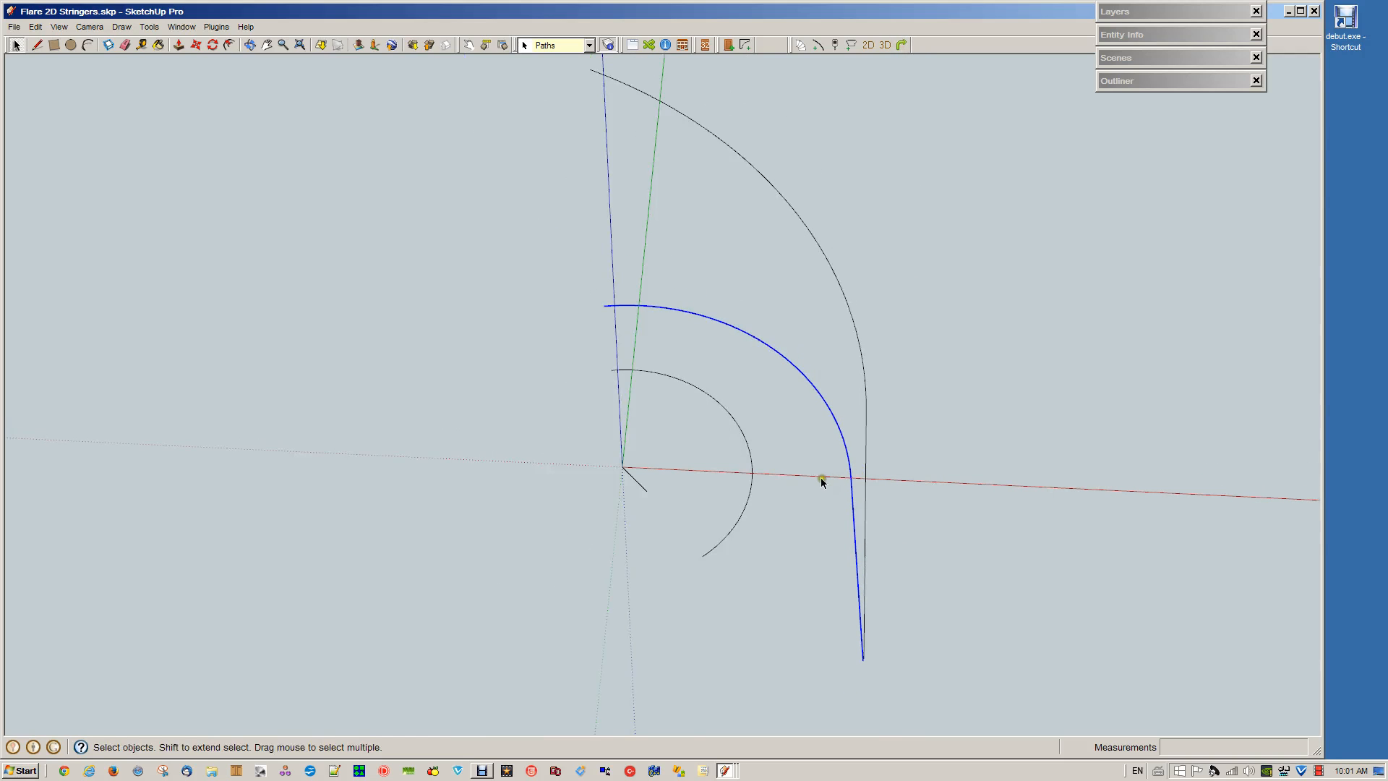
Select the inner stringer path
{"action": "left_click", "coordinate": [751, 488]}
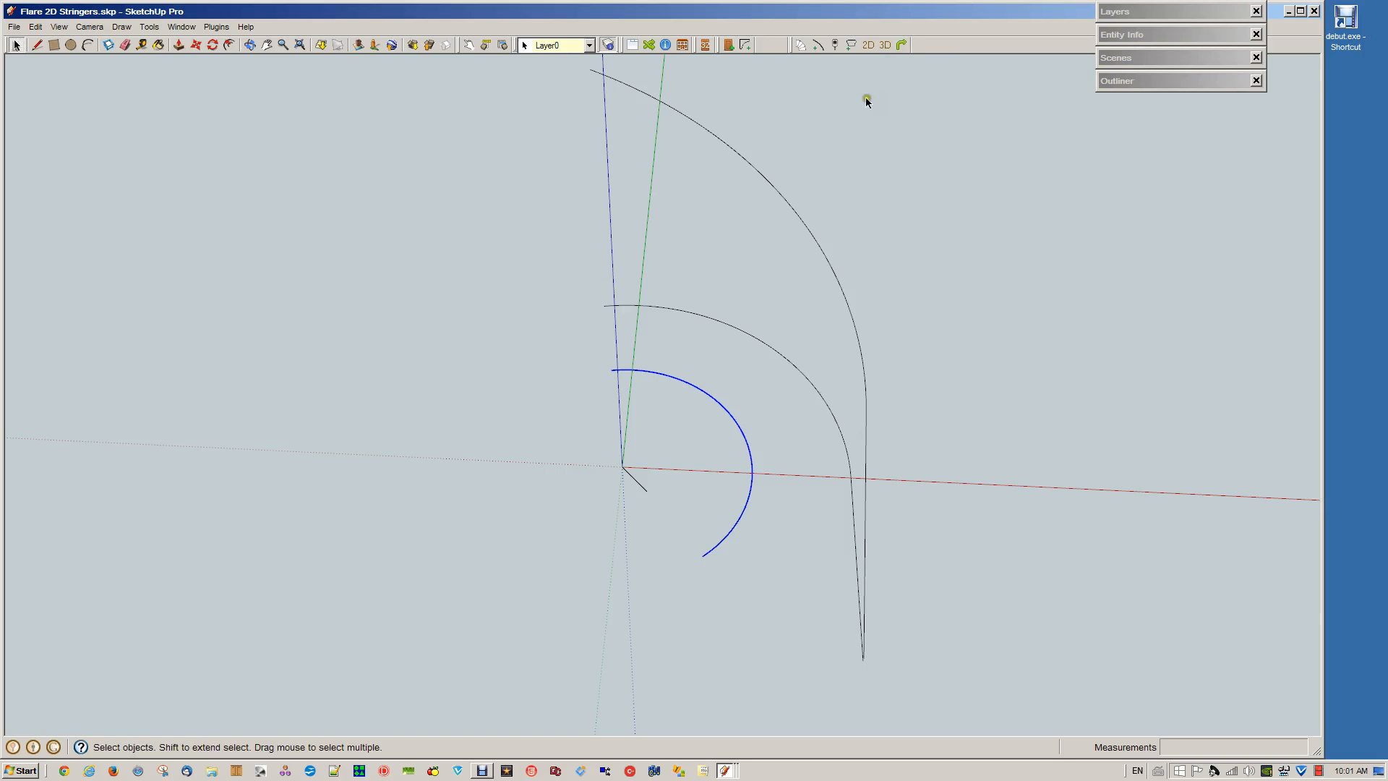
Run Stair 2D to 3D on the inner stringer path with Reverse Path set to Yes, and delete the resulting 3D path
{"action": "left_click", "coordinate": [870, 45]}
{"action": "left_click", "coordinate": [698, 434]}
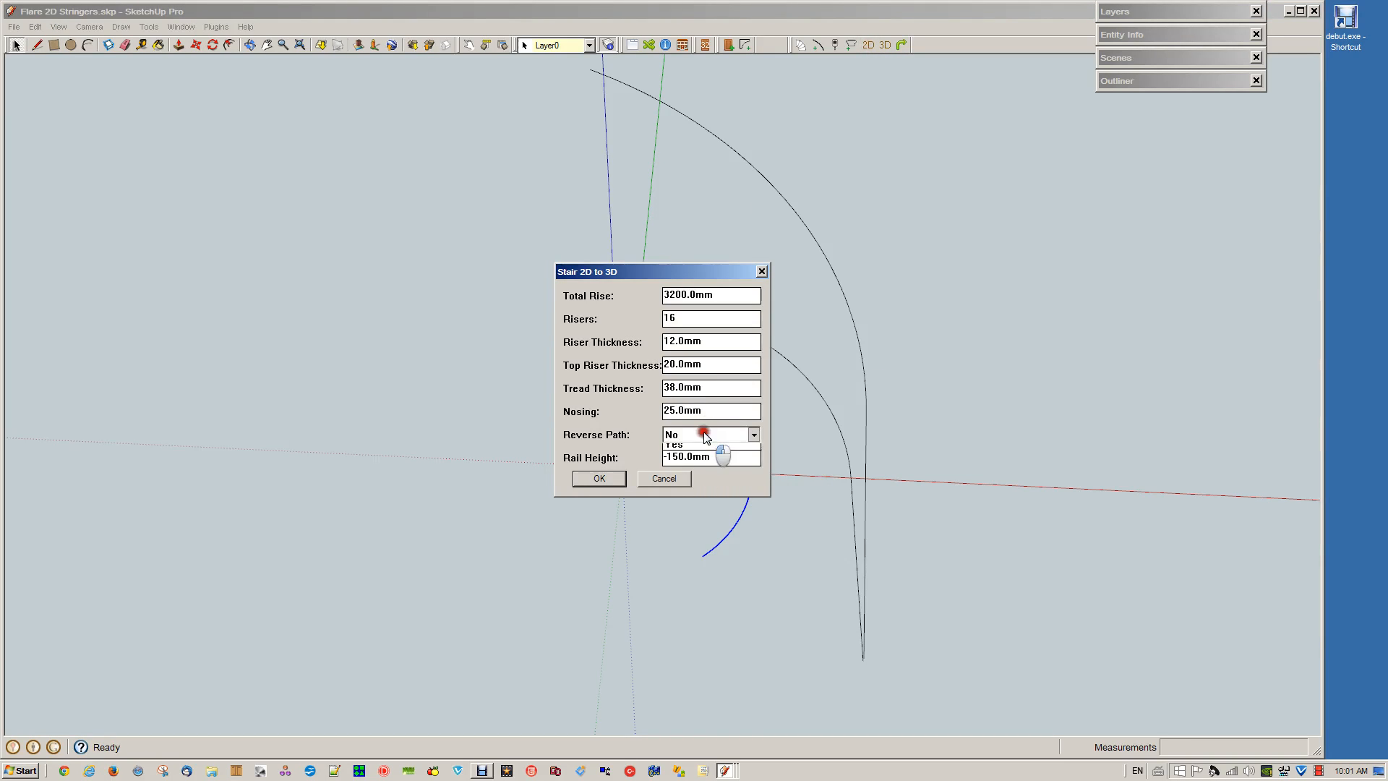
{"action": "left_click", "coordinate": [684, 461]}
{"action": "left_click", "coordinate": [608, 479]}
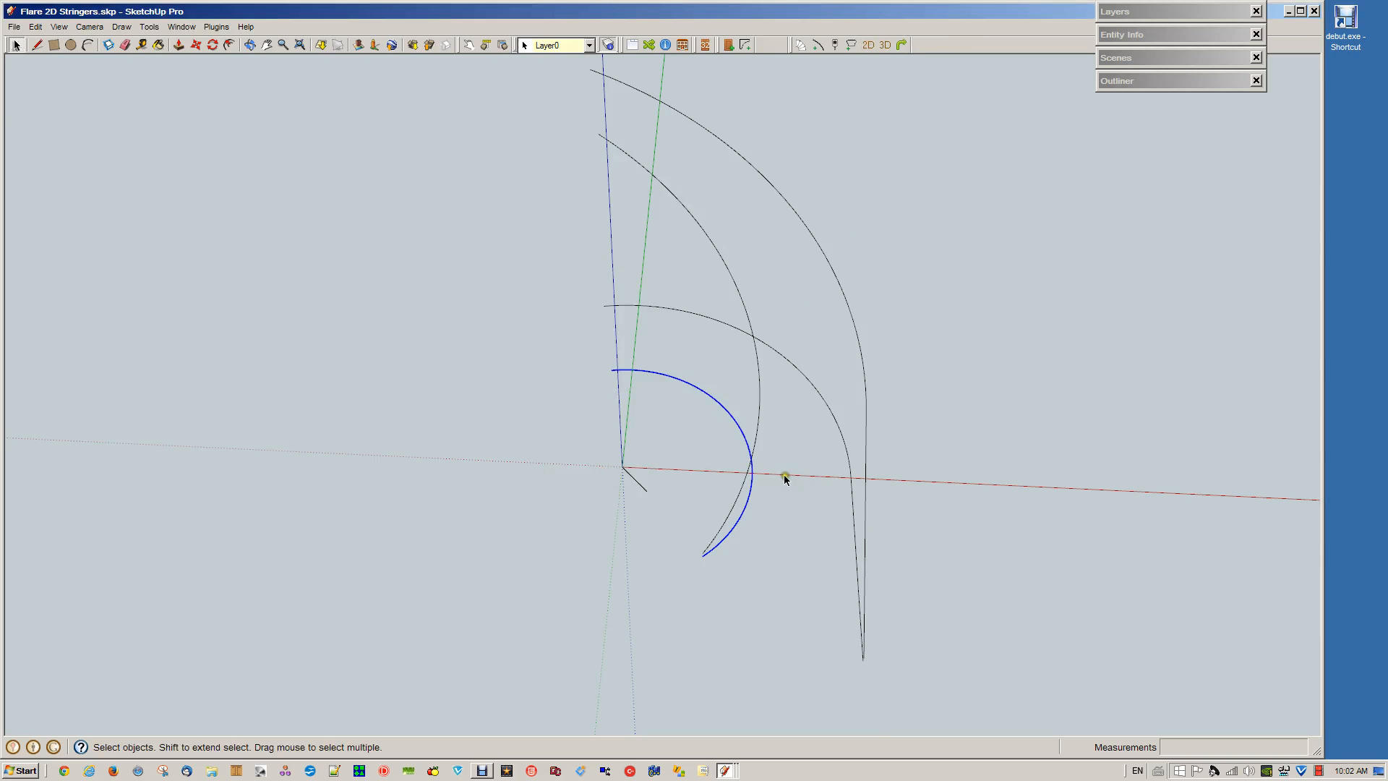
{"action": "left_click", "coordinate": [761, 435]}
{"action": "key", "text": "Delete"}
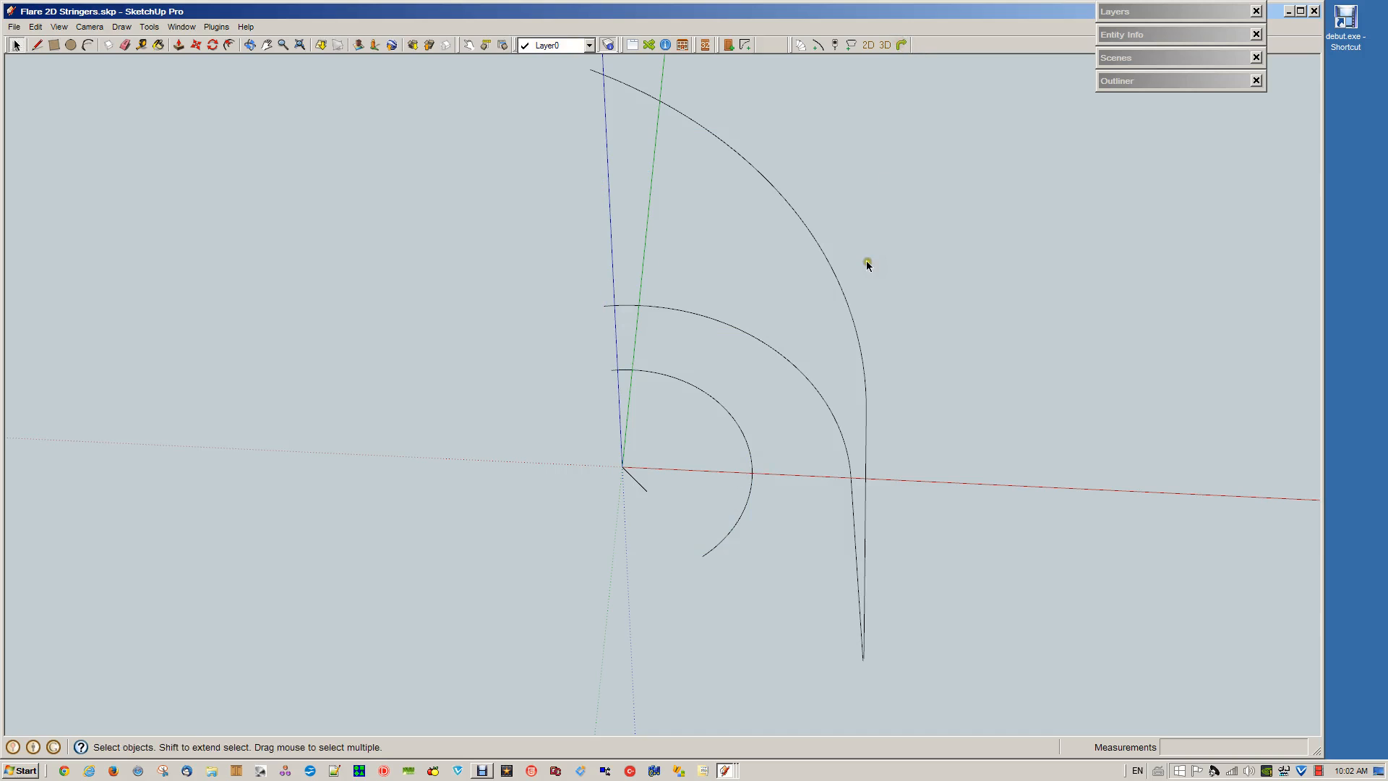
Enter a new negative rail height for Stair 2D to 3D and convert the inner stringer path to 3D
{"action": "left_click", "coordinate": [863, 45]}
{"action": "left_click_drag", "start_coordinate": [723, 457], "coordinate": [623, 461]}
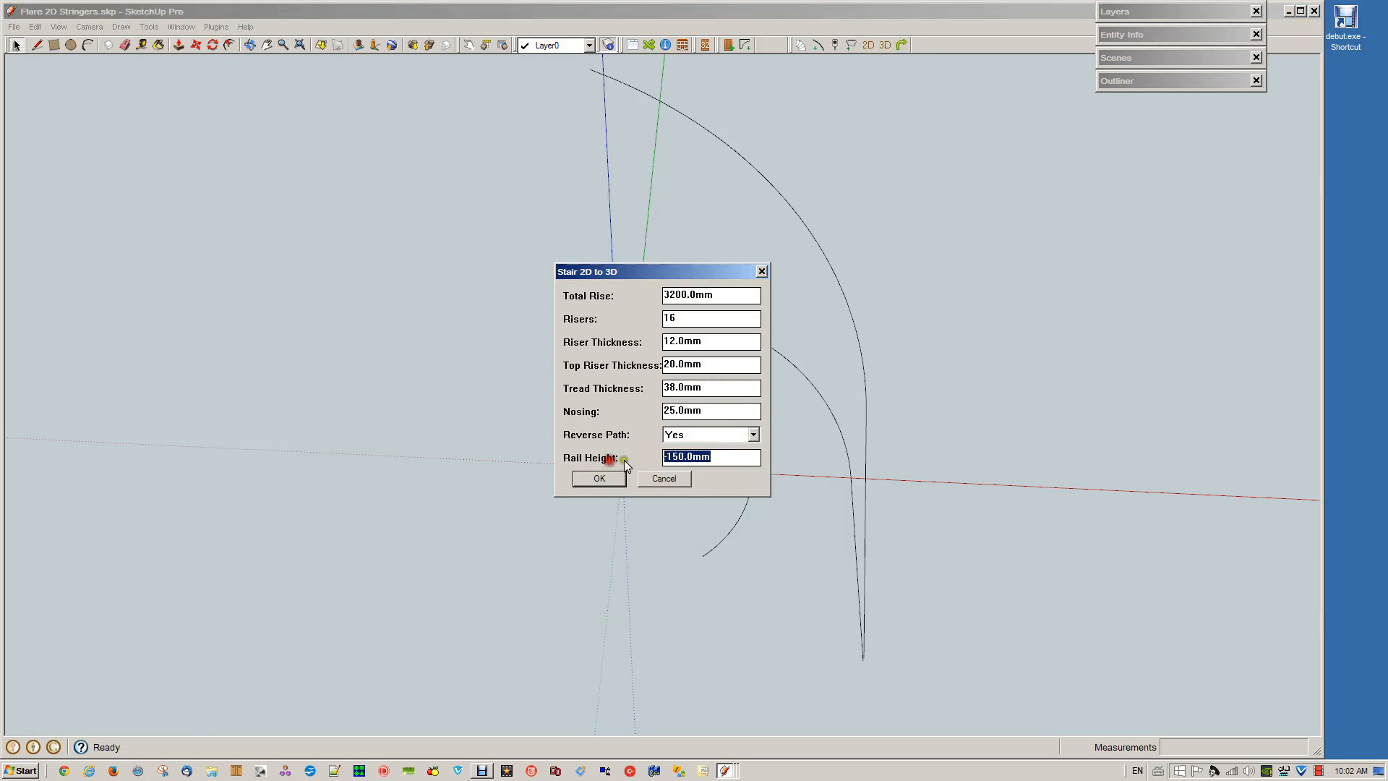
{"action": "type", "text": "-230"}
{"action": "left_click", "coordinate": [611, 488]}
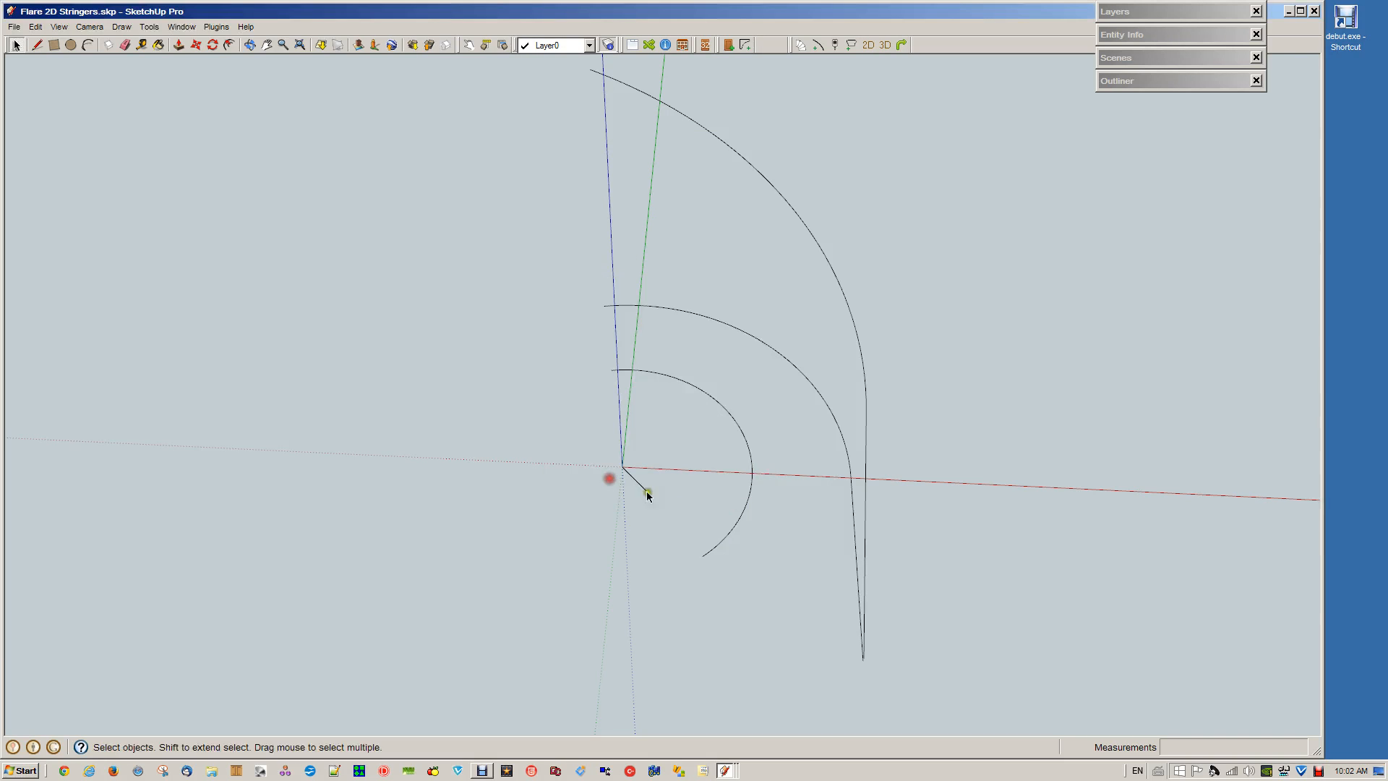
{"action": "left_click", "coordinate": [724, 538]}
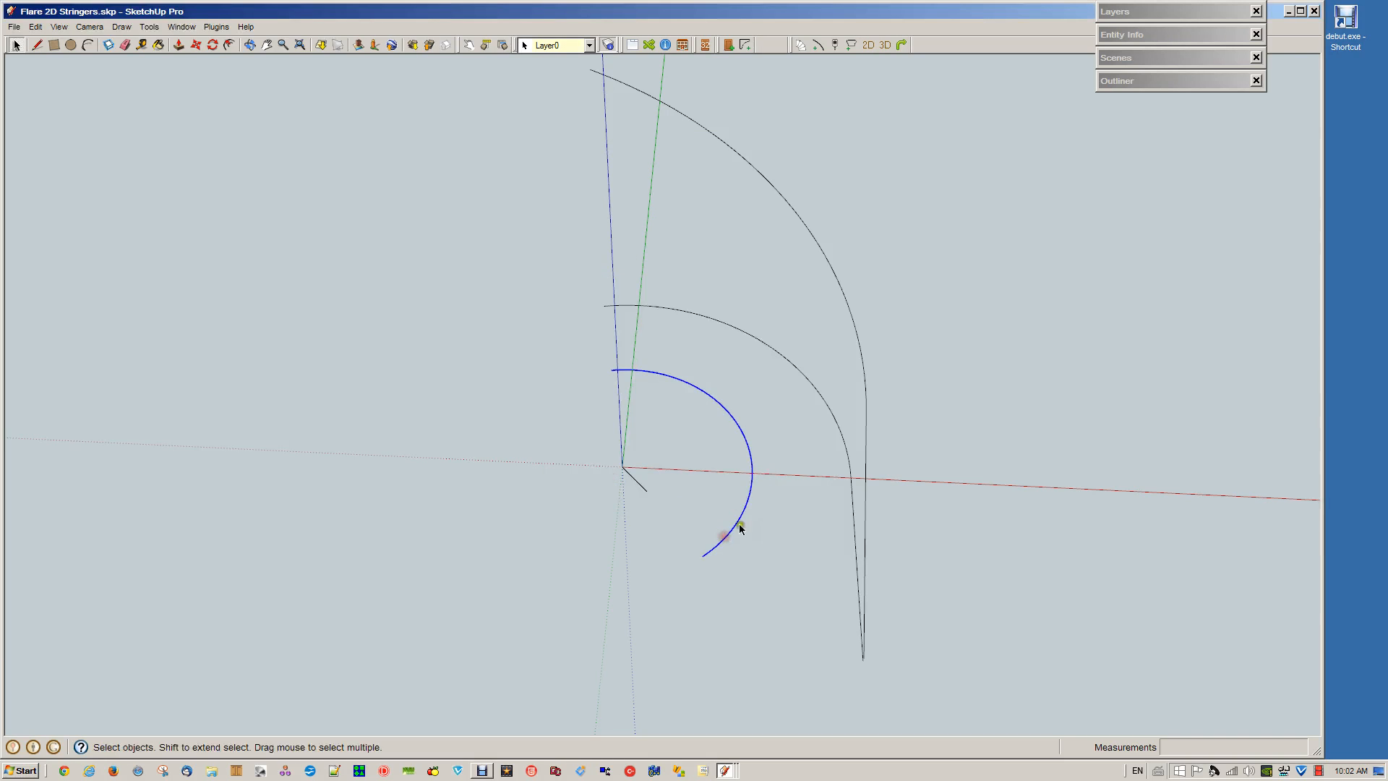
{"action": "left_click", "coordinate": [901, 45]}
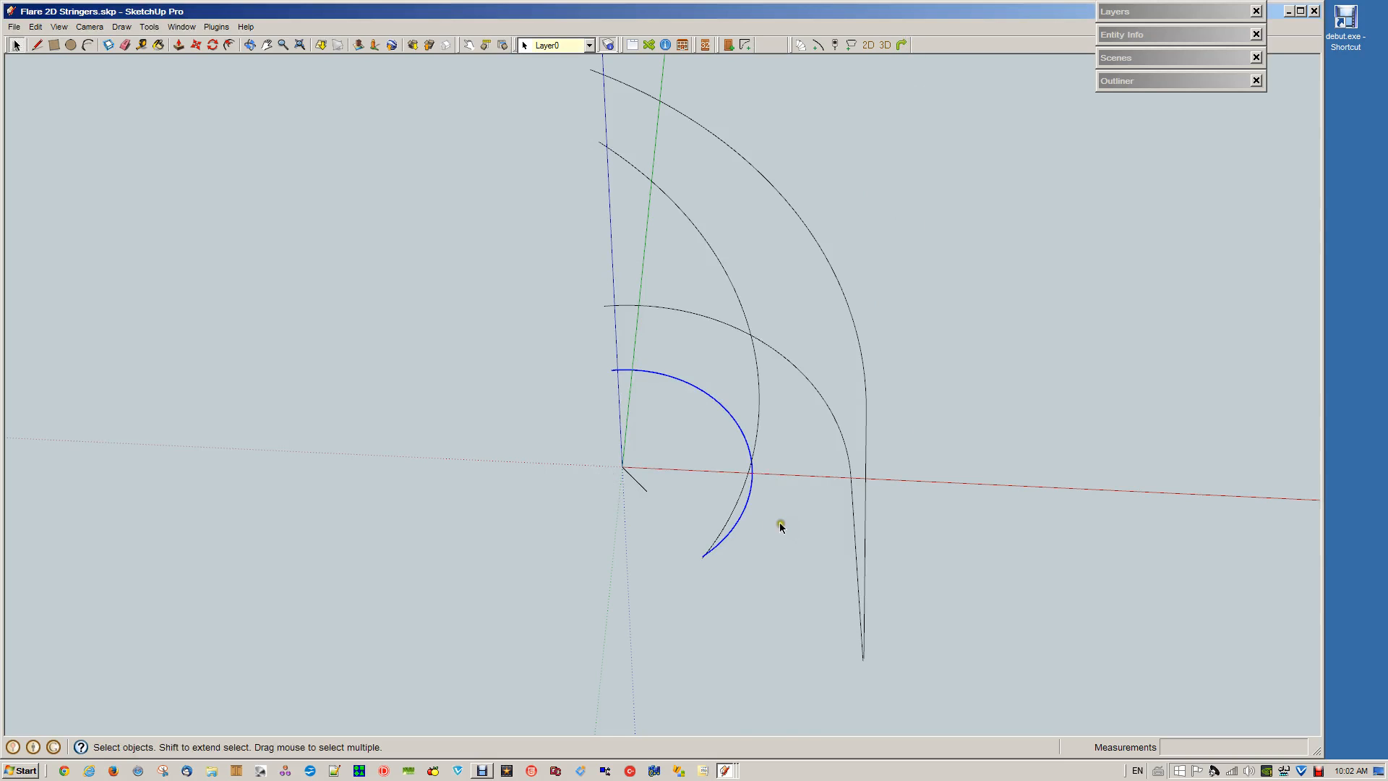
Delete the two original flat 2D stringer paths, inner and outer
{"action": "left_click", "coordinate": [907, 499]}
{"action": "left_click", "coordinate": [749, 500]}
{"action": "left_click", "coordinate": [851, 482], "text": "shift"}
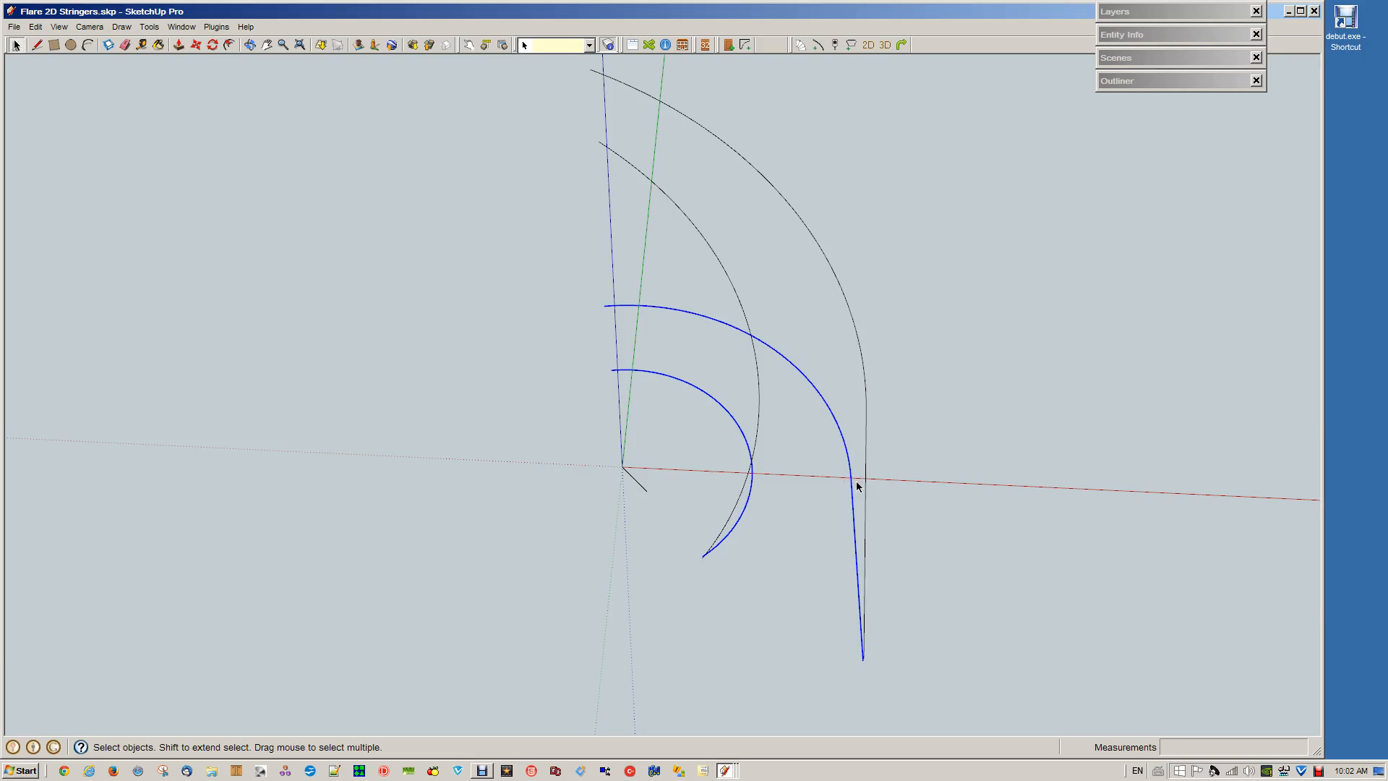
{"action": "left_click", "coordinate": [856, 481]}
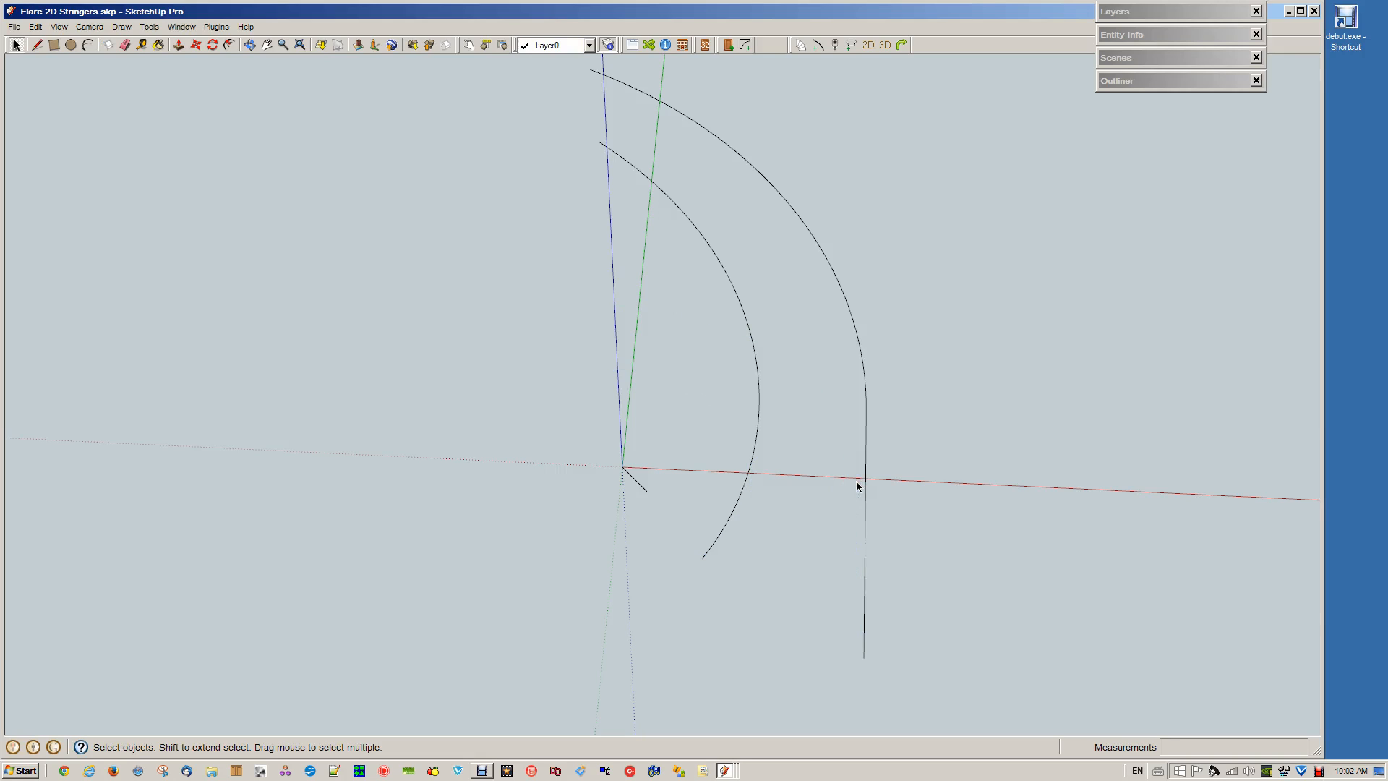
Explode the two grouped 3D stringer paths into loose edges
{"action": "scroll", "coordinate": [989, 405], "scroll_direction": "down", "scroll_amount": 1}
{"action": "scroll", "coordinate": [988, 405], "scroll_direction": "down", "scroll_amount": 1}
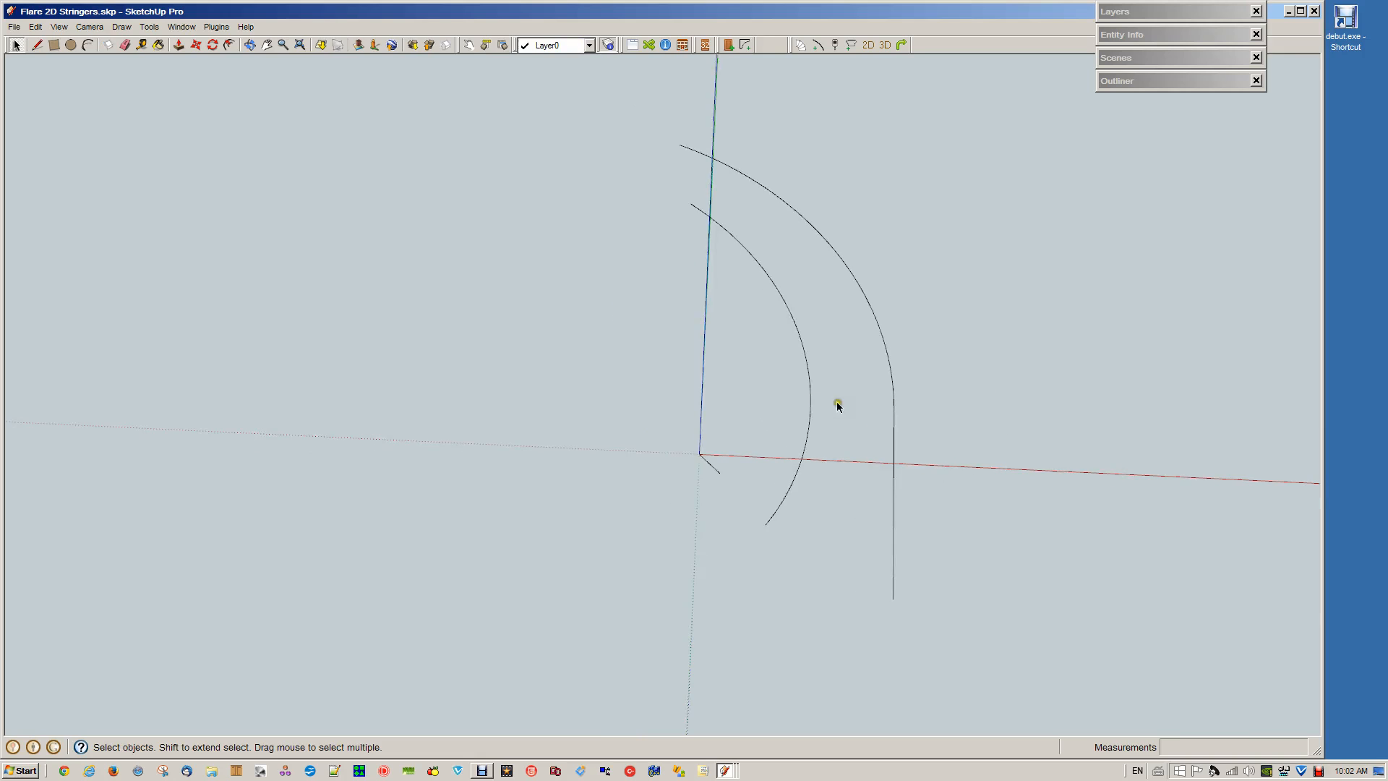
{"action": "left_click", "coordinate": [801, 466]}
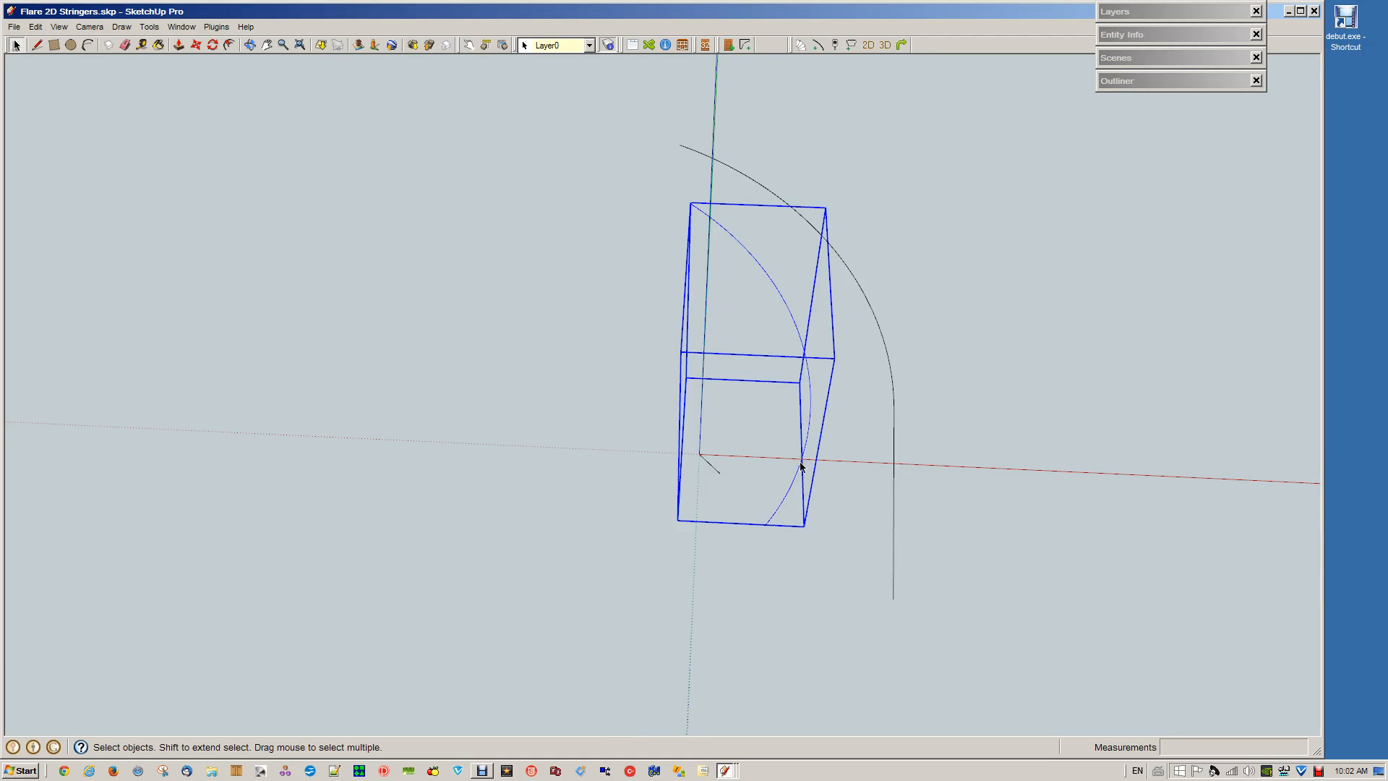
{"action": "left_click", "coordinate": [895, 463], "text": "shift"}
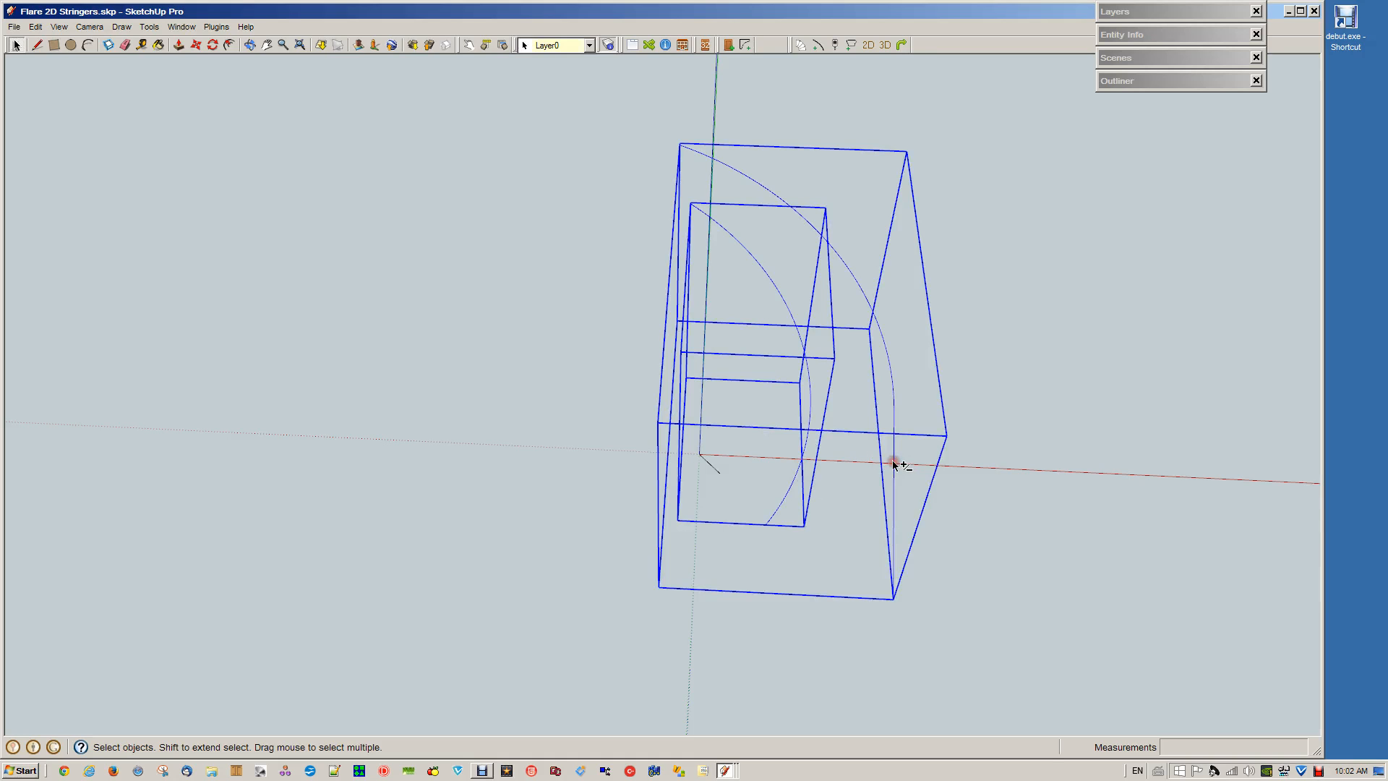
{"action": "right_click", "coordinate": [896, 465]}
{"action": "left_click", "coordinate": [933, 532]}
{"action": "left_click", "coordinate": [988, 498]}
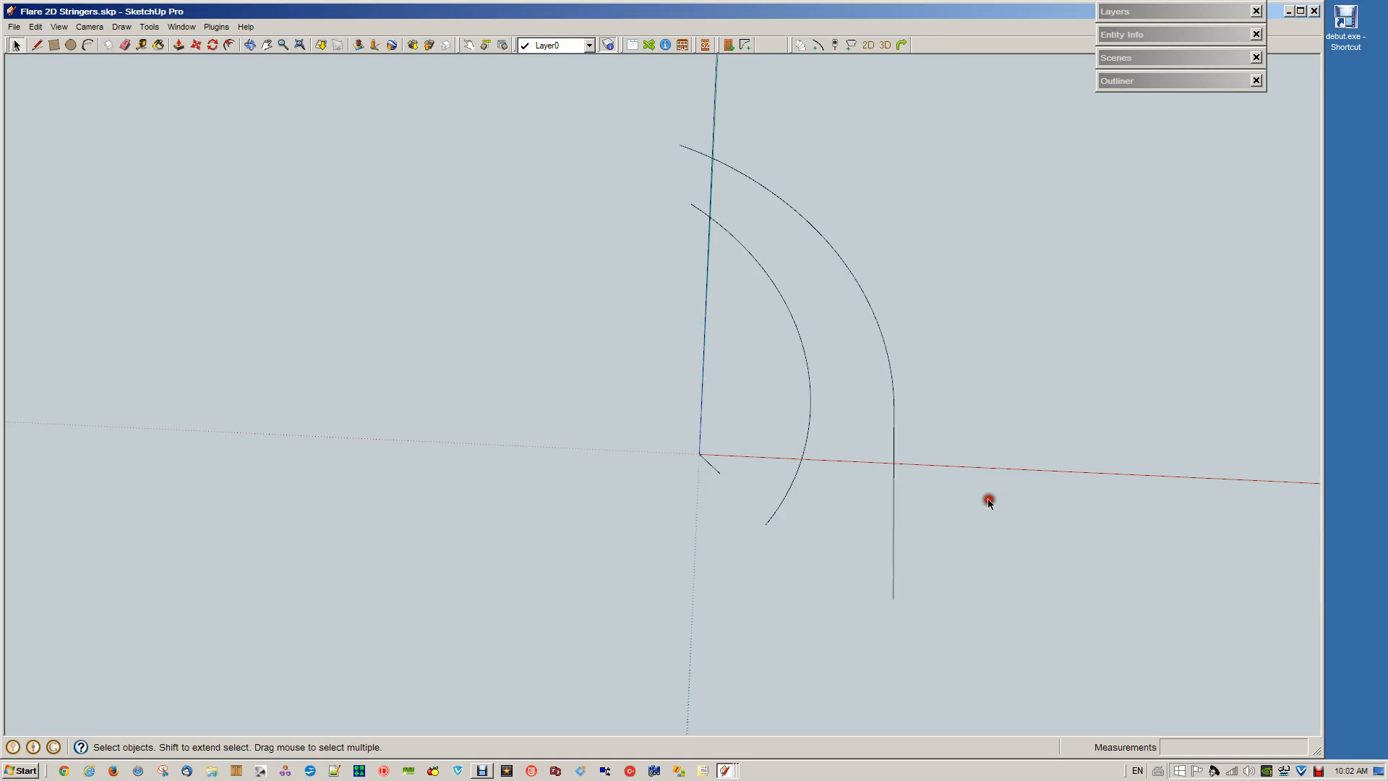
Extrude the 54 X 400 handrail profile along the outer 3D stringer path
{"action": "triple_click", "coordinate": [893, 581]}
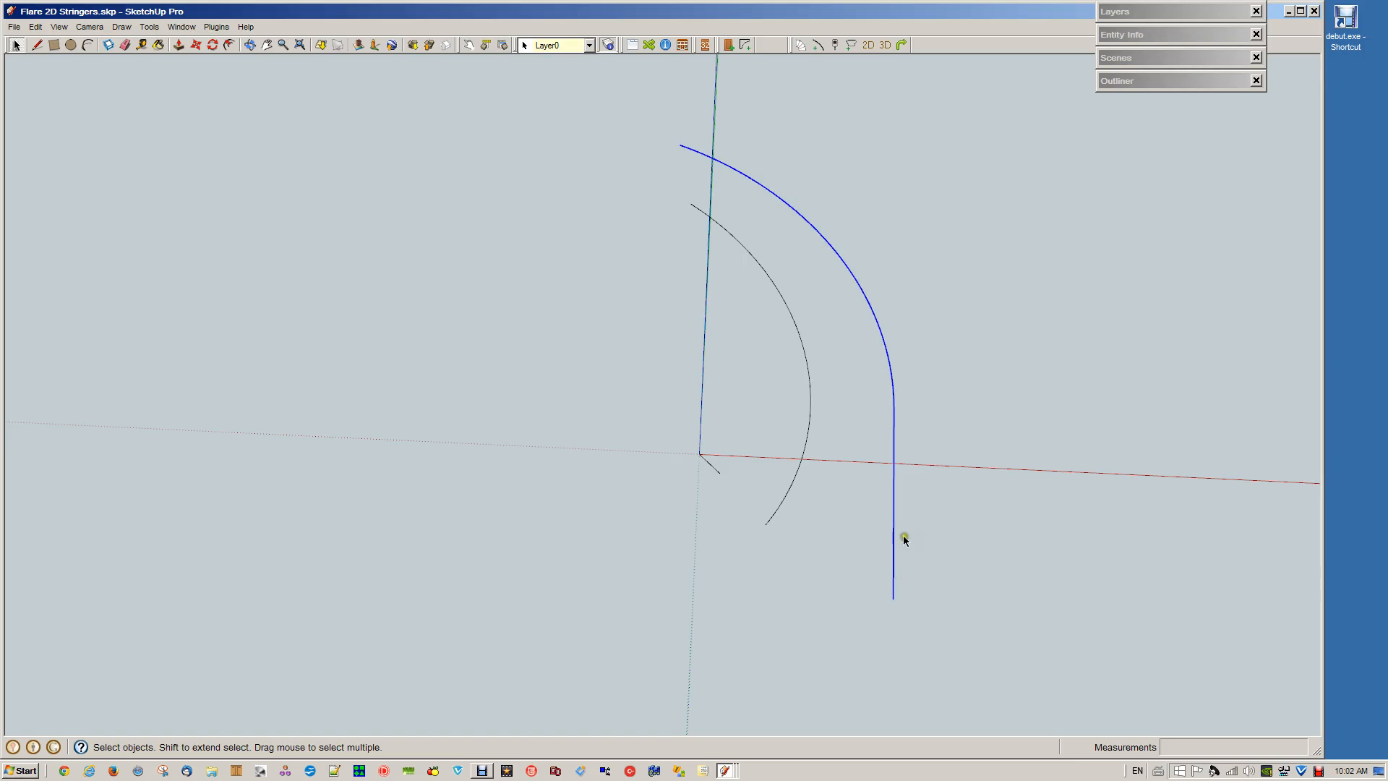
{"action": "left_click", "coordinate": [818, 46]}
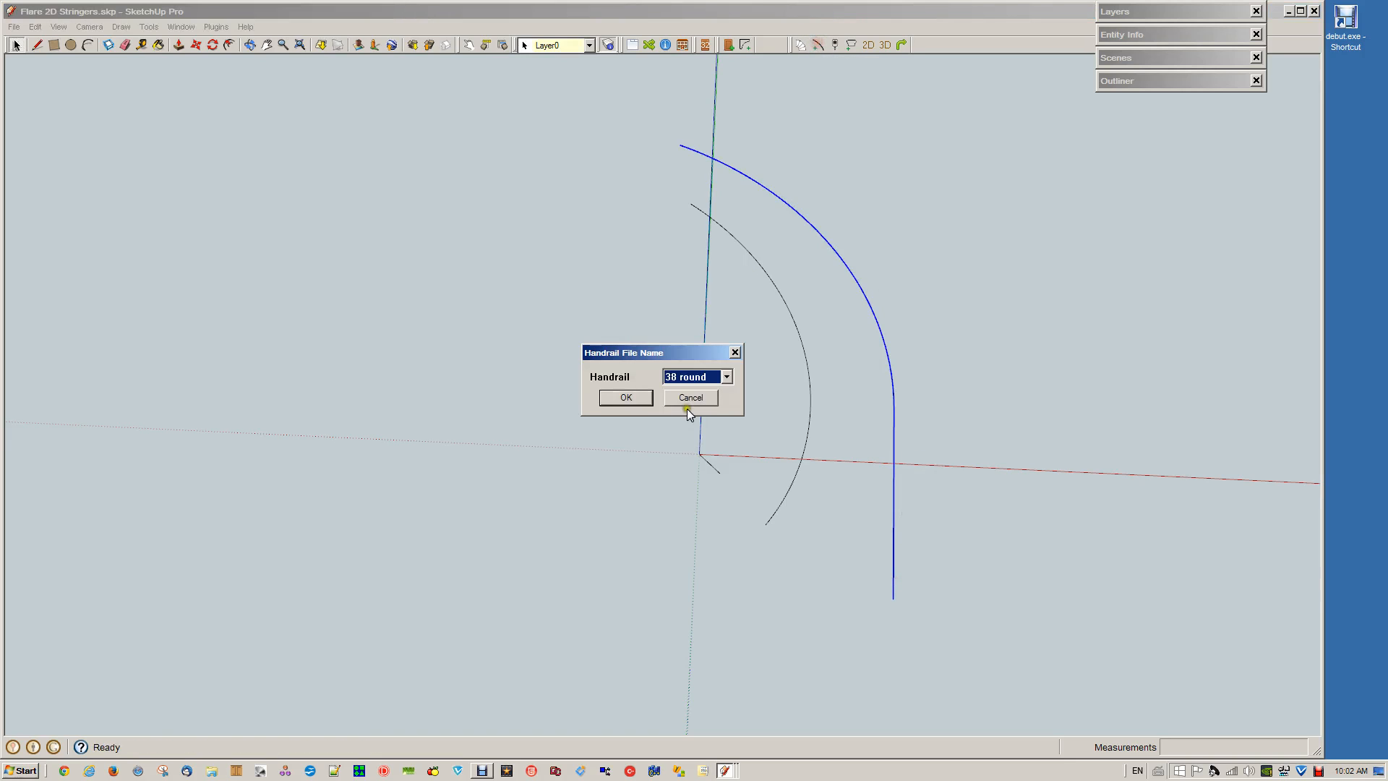
{"action": "left_click_drag", "start_coordinate": [700, 359], "coordinate": [550, 335]}
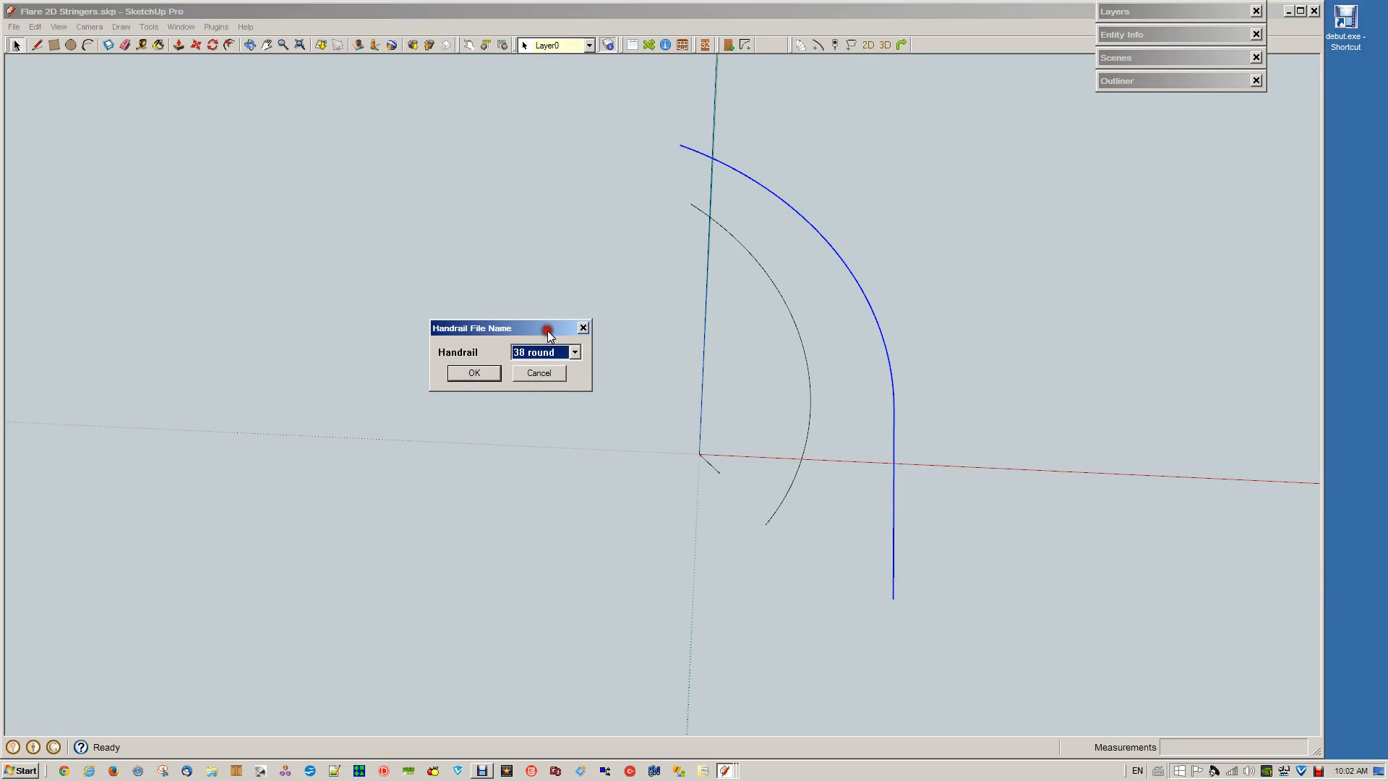
{"action": "left_click", "coordinate": [575, 352]}
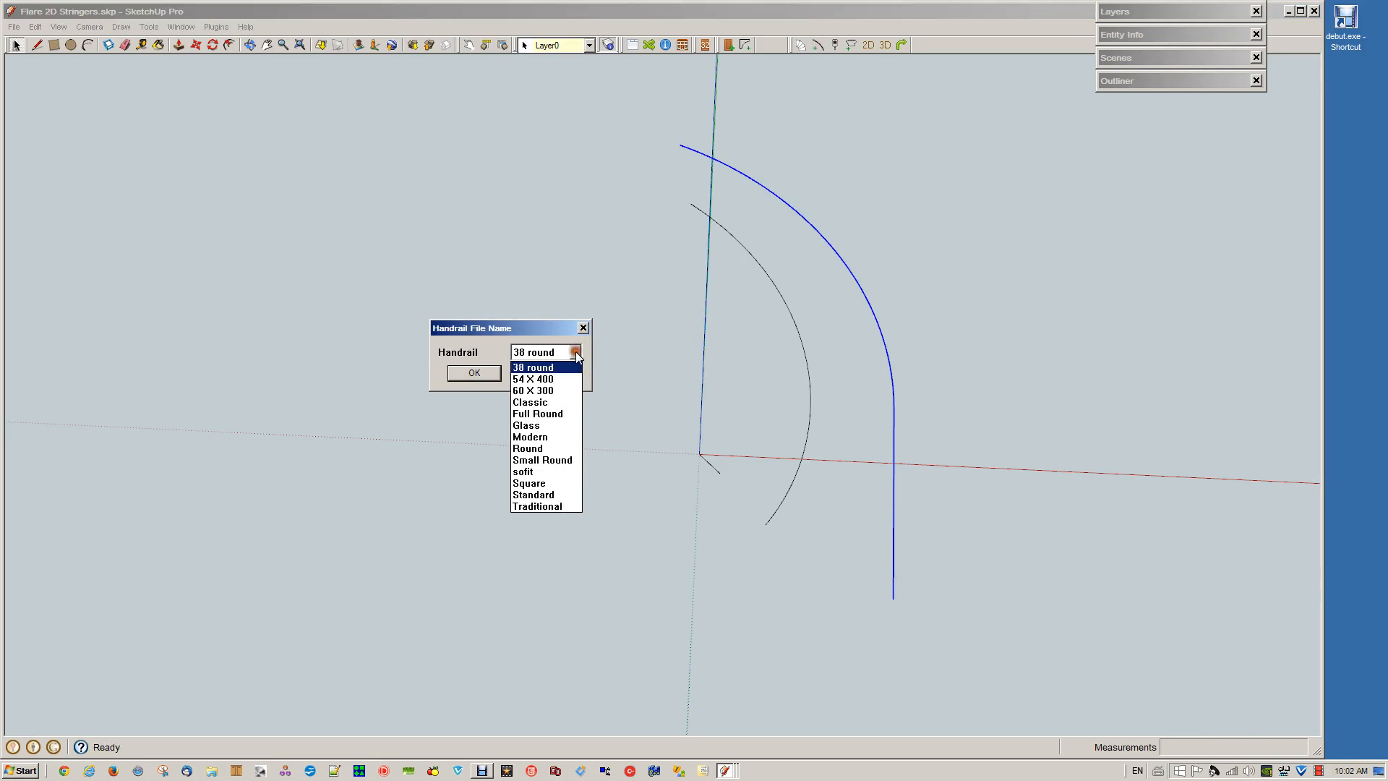
{"action": "left_click", "coordinate": [546, 379]}
{"action": "left_click", "coordinate": [479, 372]}
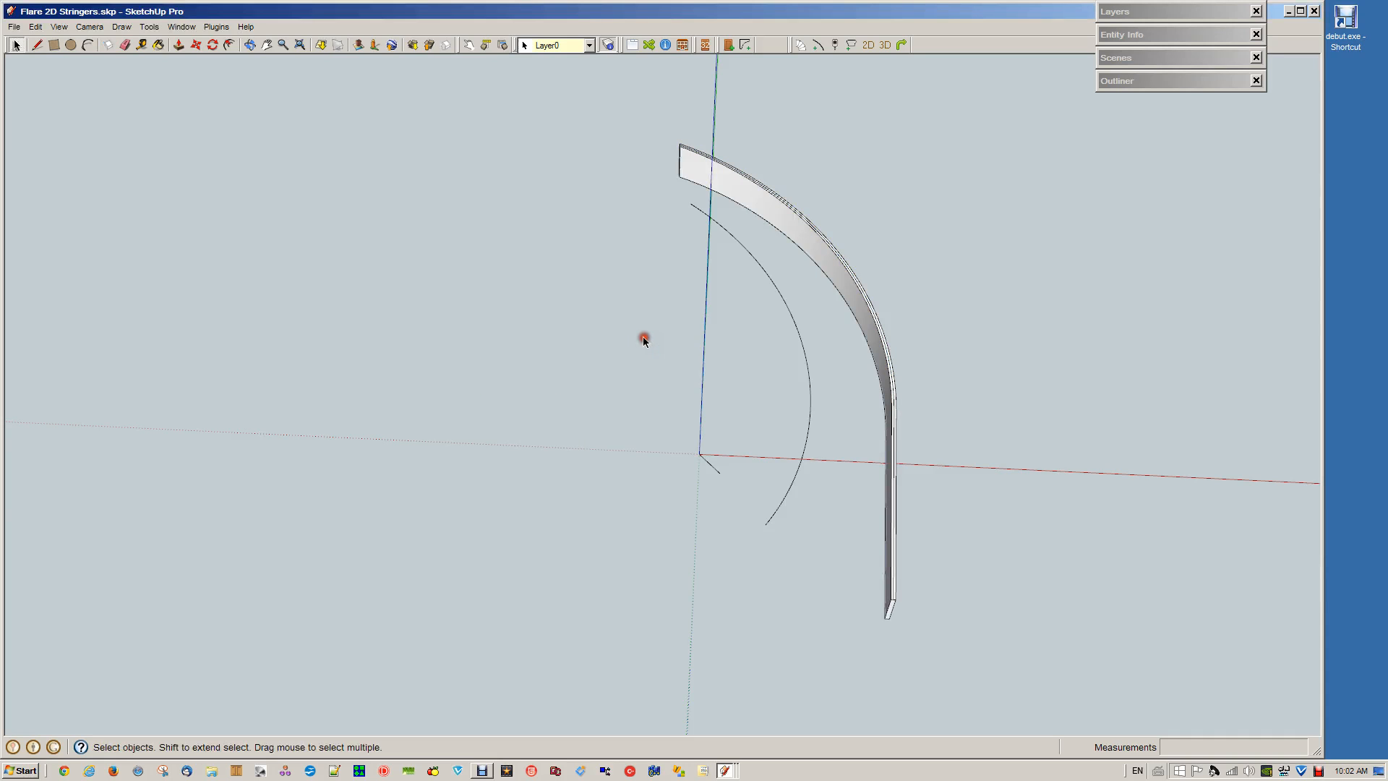
Extrude the 60 X 300 handrail profile along the inner 3D stringer path
{"action": "left_click", "coordinate": [792, 311]}
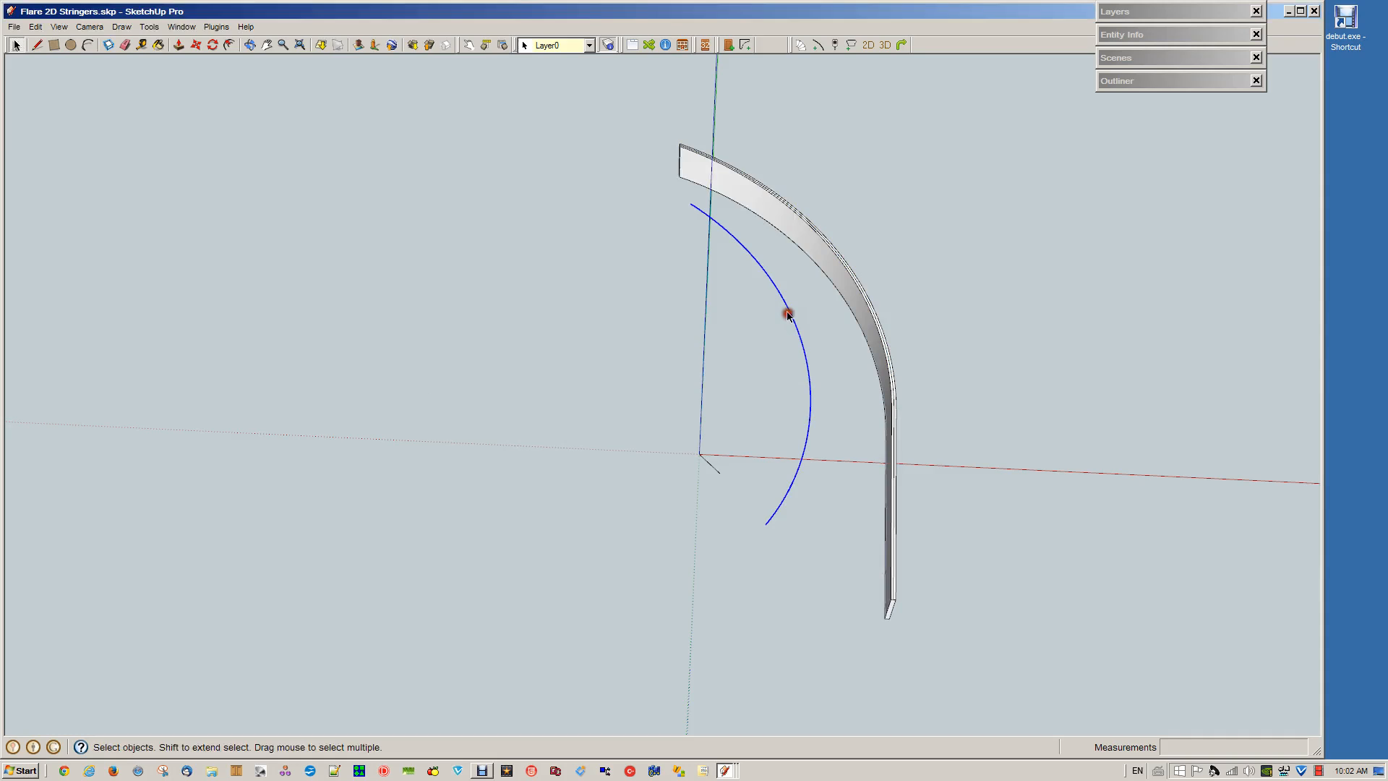
{"action": "left_click", "coordinate": [817, 45]}
{"action": "left_click", "coordinate": [731, 375]}
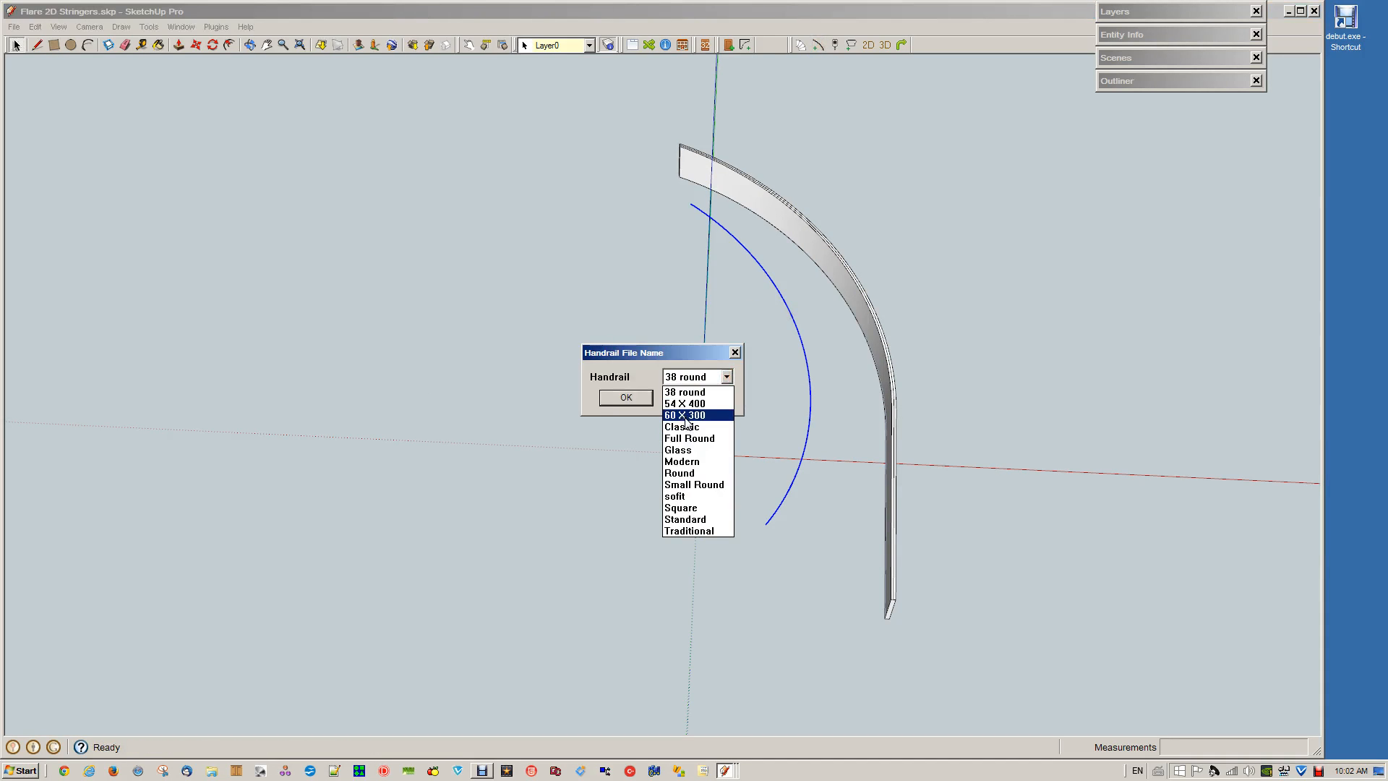
{"action": "left_click", "coordinate": [685, 416]}
{"action": "left_click", "coordinate": [627, 398]}
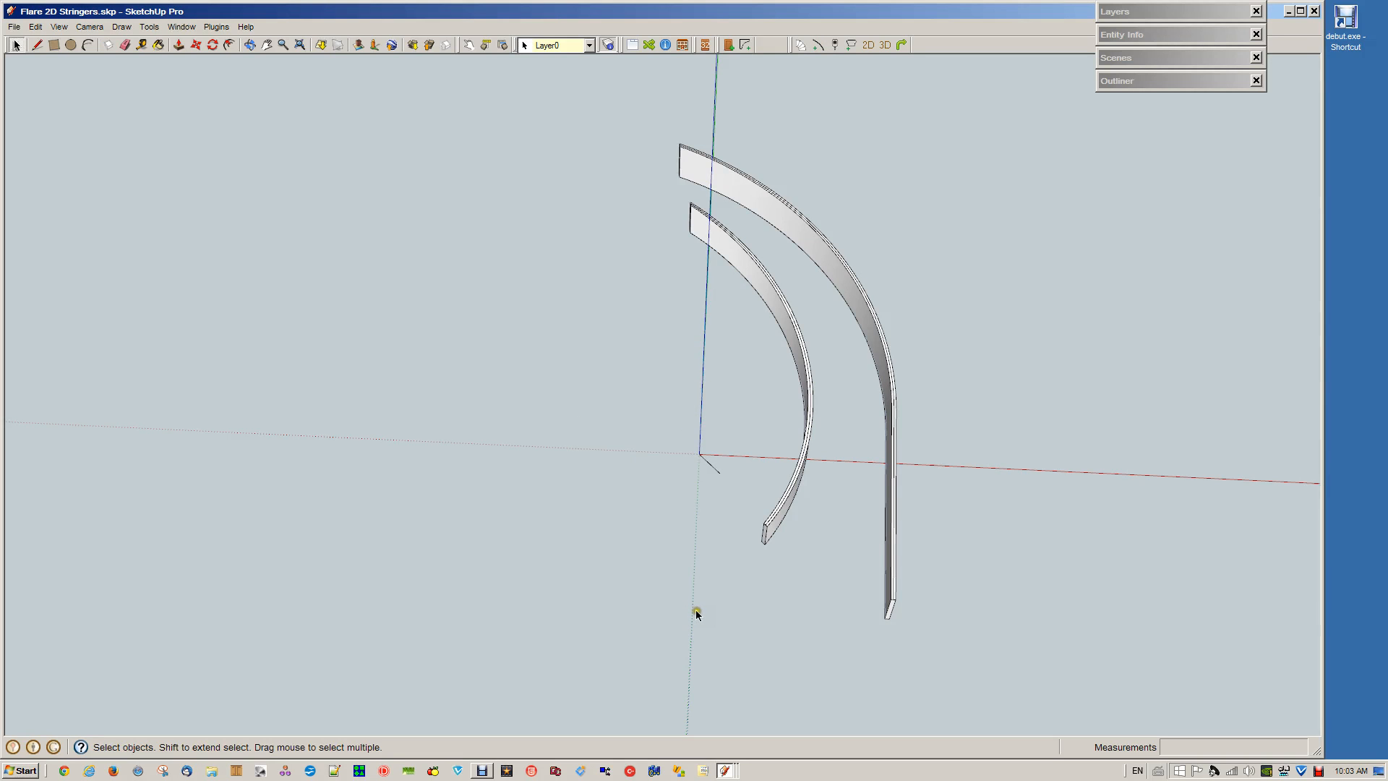
Delete the leftover path lines running along the top faces of both extruded stringers
{"action": "key", "text": "o"}
{"action": "left_click_drag", "start_coordinate": [691, 641], "coordinate": [811, 455]}
{"action": "key", "text": "space"}
{"action": "left_click", "coordinate": [794, 454]}
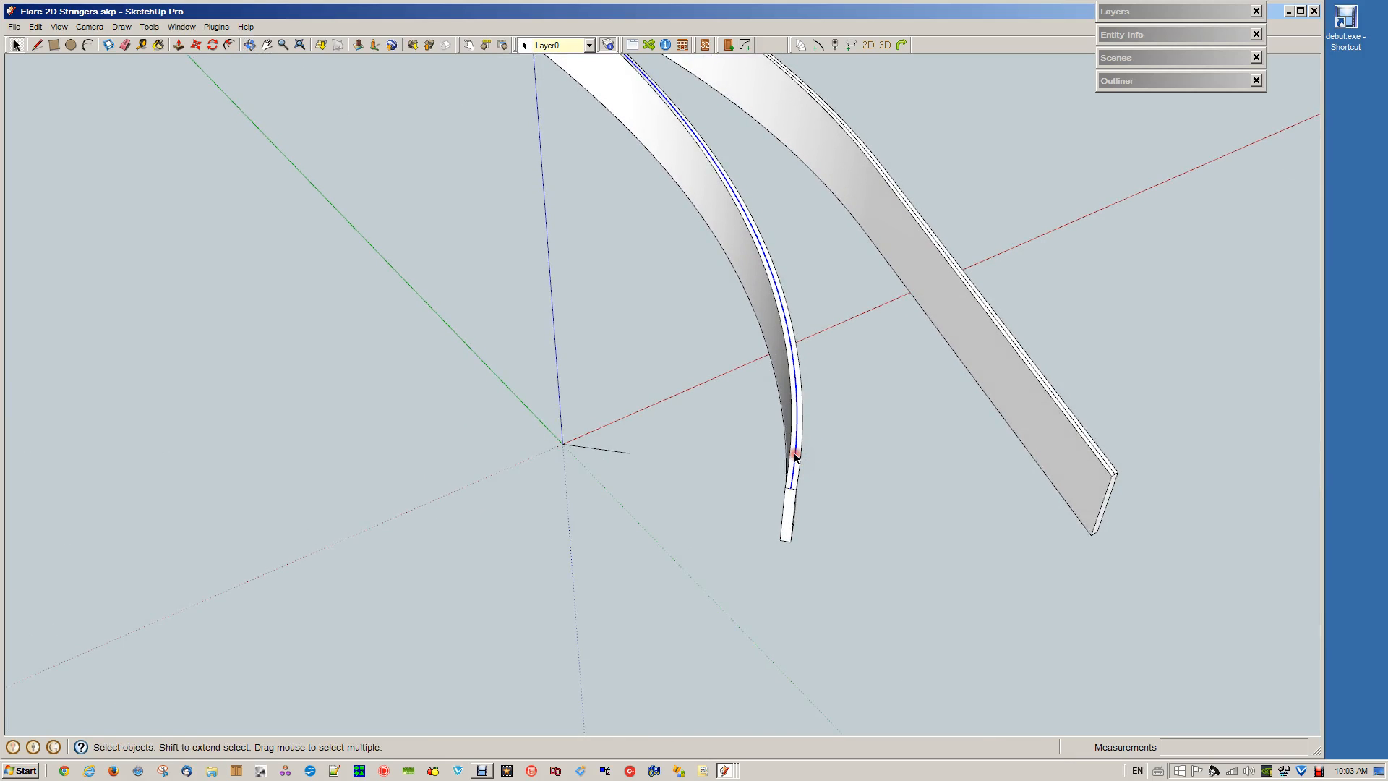
{"action": "left_click", "coordinate": [1076, 424], "text": "shift"}
{"action": "left_click", "coordinate": [1017, 507]}
{"action": "middle_click_drag", "start_coordinate": [1015, 506], "coordinate": [974, 525]}
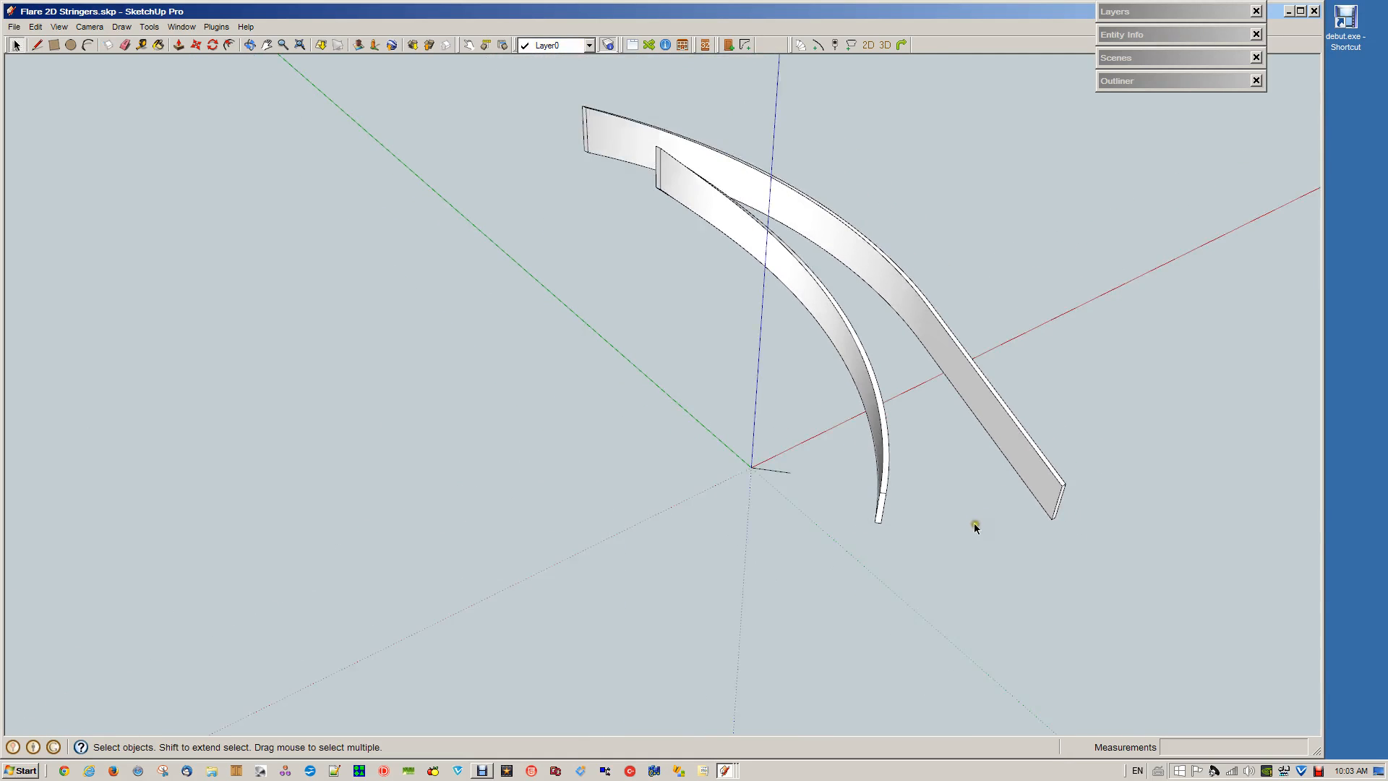
Check in Entity Info whether the inner and outer stringers are solid groups
{"action": "left_click", "coordinate": [833, 348]}
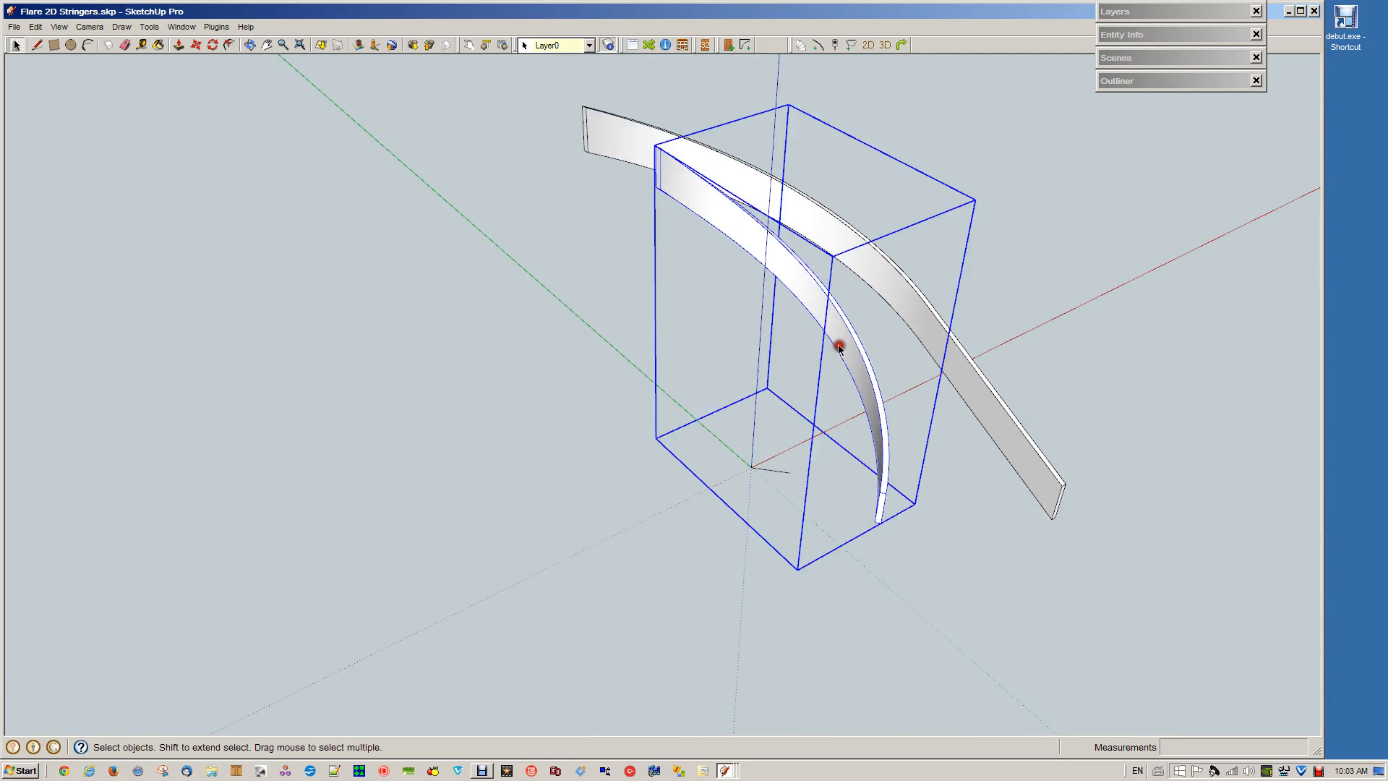
{"action": "left_click", "coordinate": [1146, 34]}
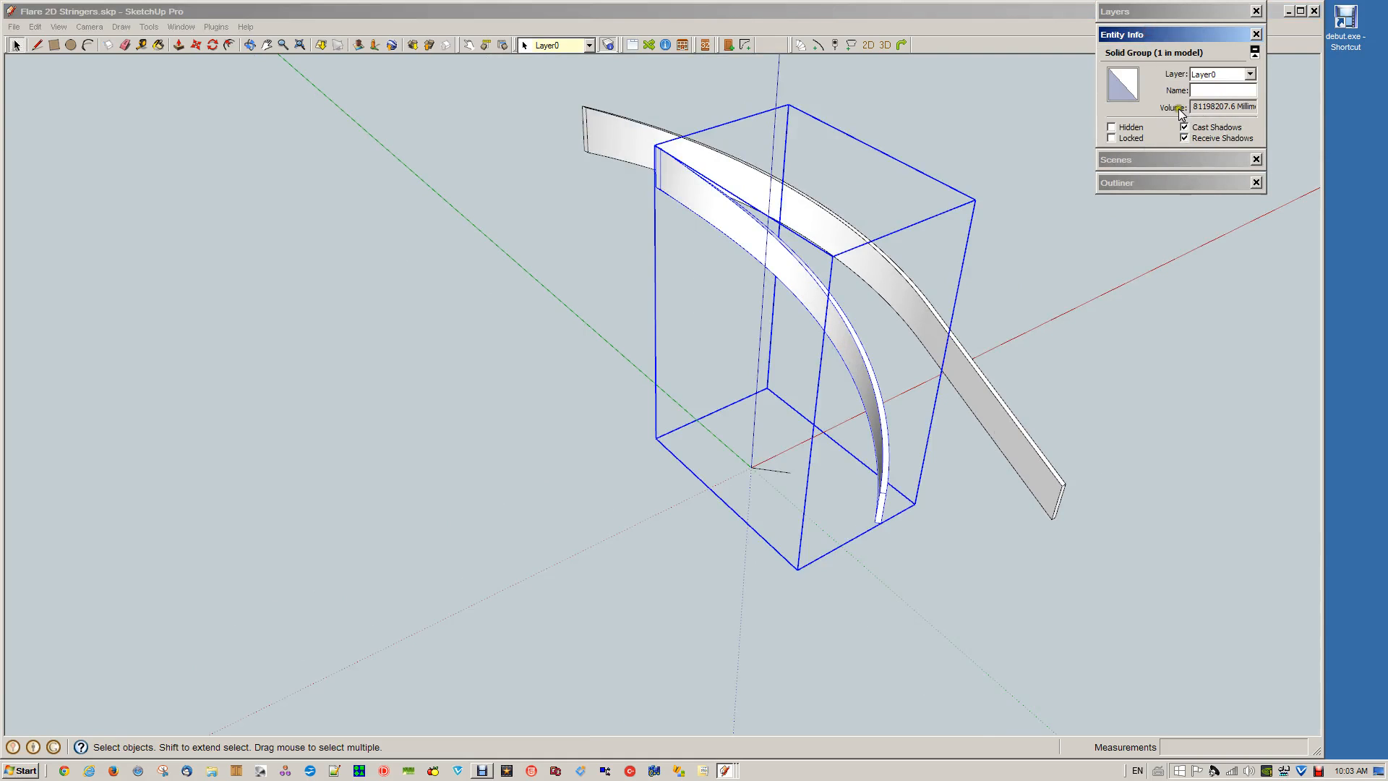
{"action": "left_click", "coordinate": [636, 135]}
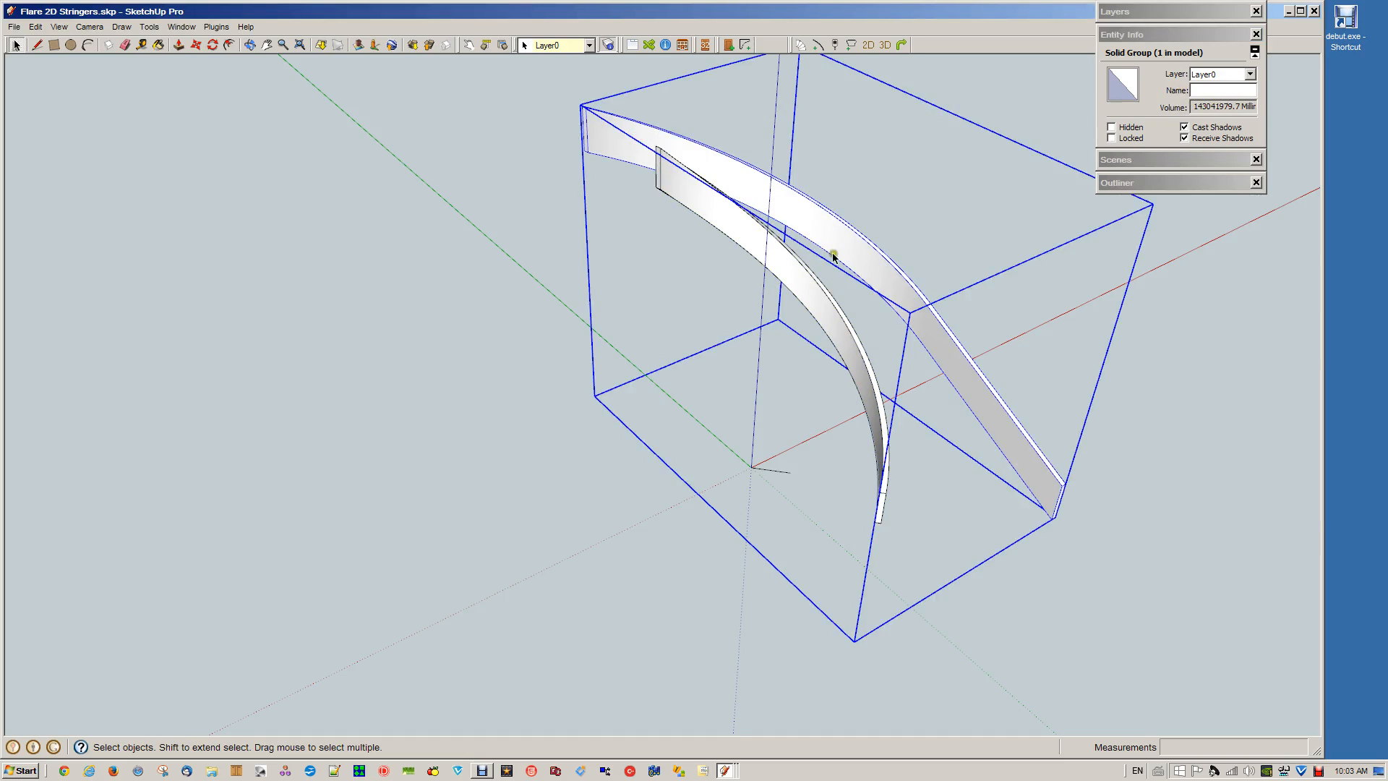
{"action": "left_click", "coordinate": [1139, 563]}
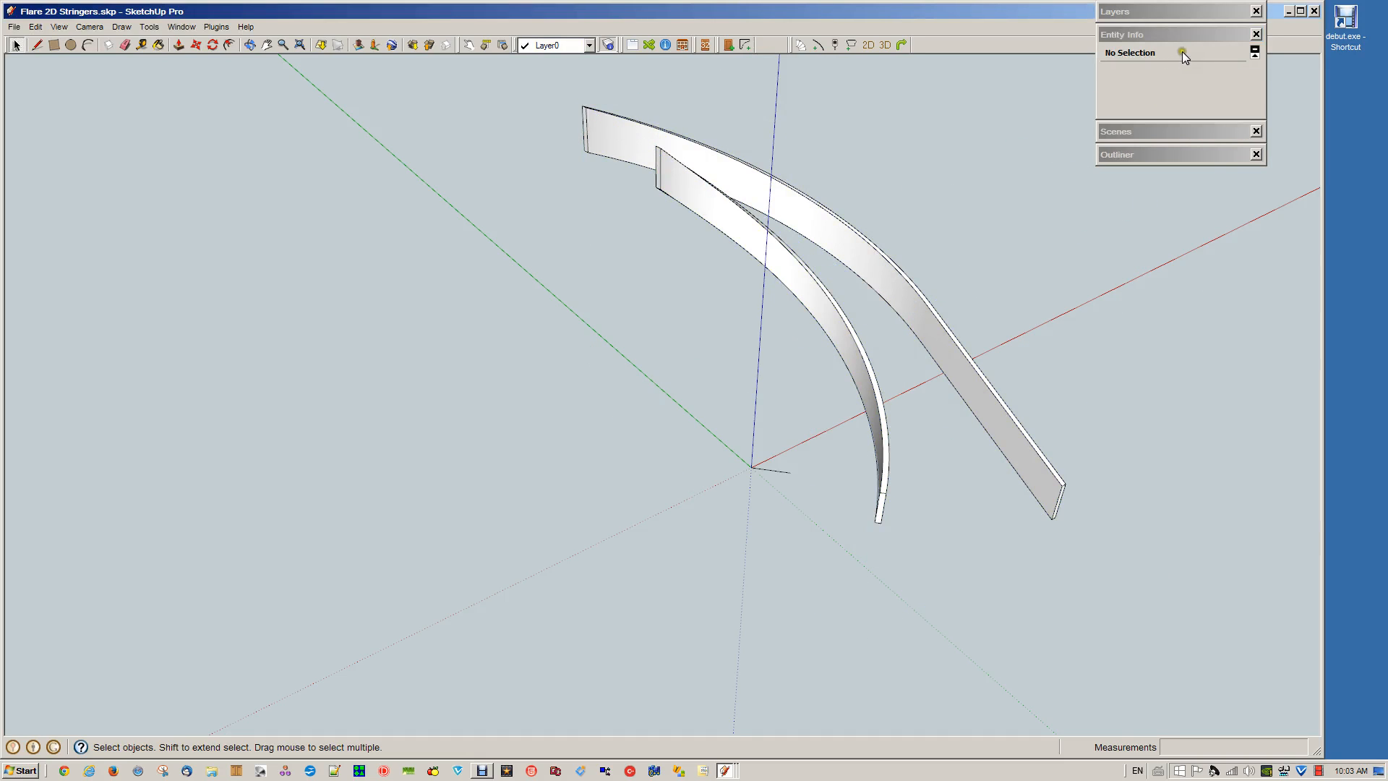
{"action": "left_click", "coordinate": [1180, 32]}
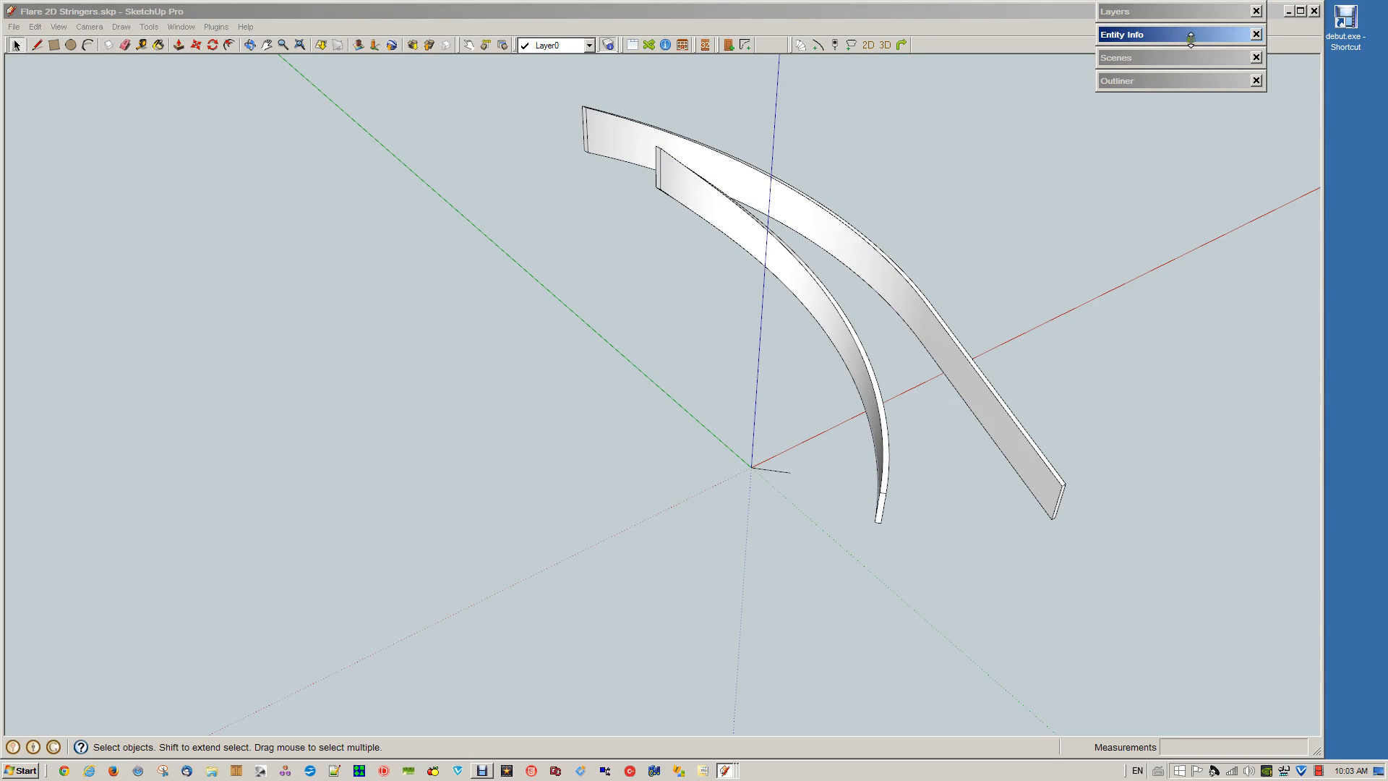
Make the Cutter layer visible and select the stair group overlapping the two stringers
{"action": "left_click", "coordinate": [1155, 12]}
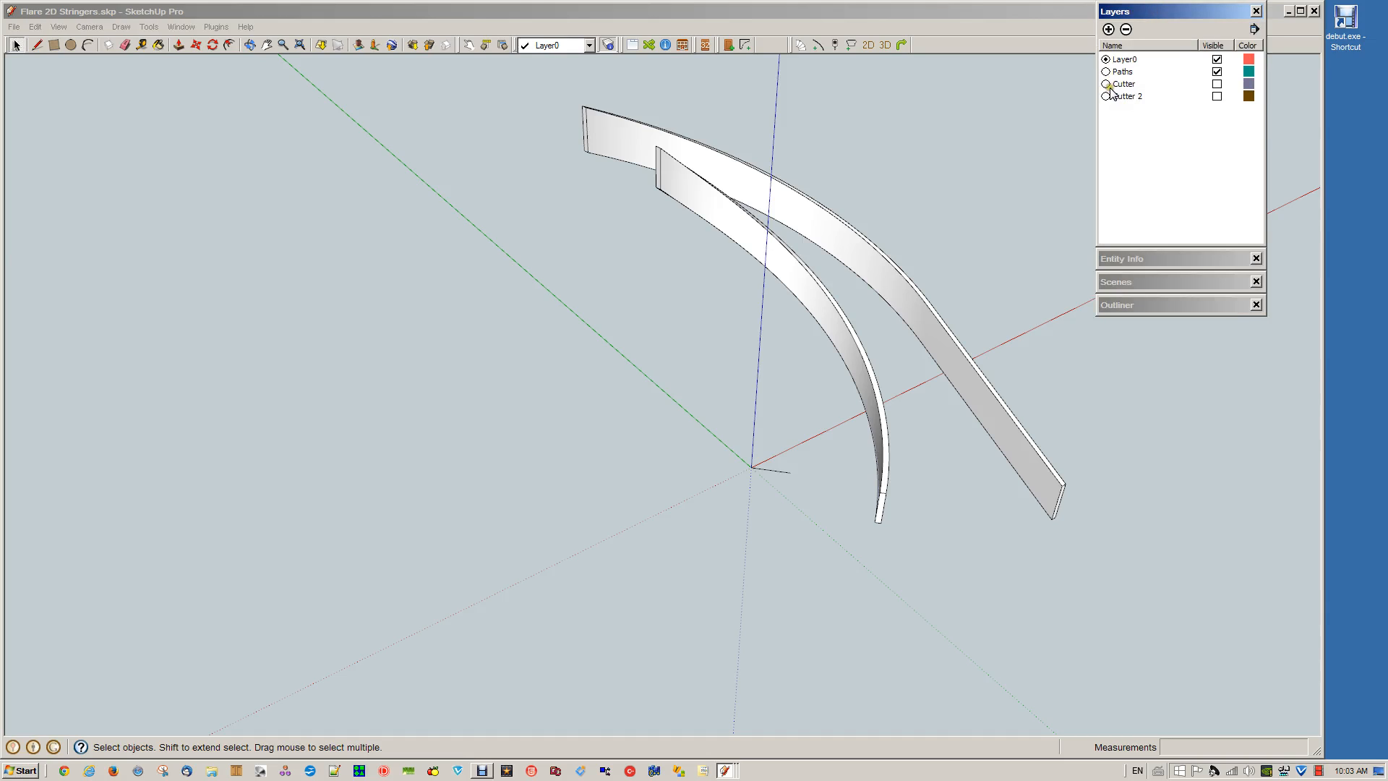
{"action": "left_click", "coordinate": [1219, 84]}
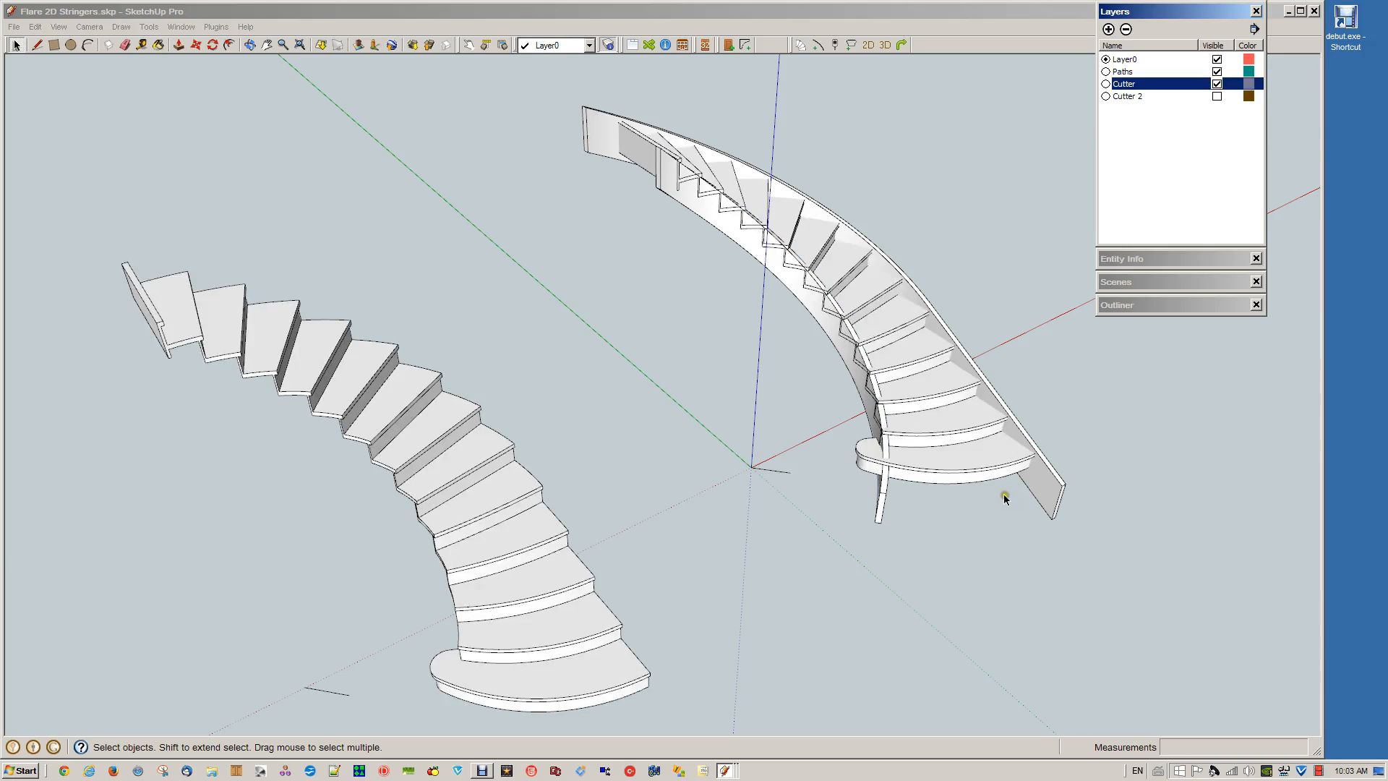
{"action": "left_click", "coordinate": [969, 466]}
{"action": "scroll", "coordinate": [973, 473], "scroll_direction": "up", "scroll_amount": 3}
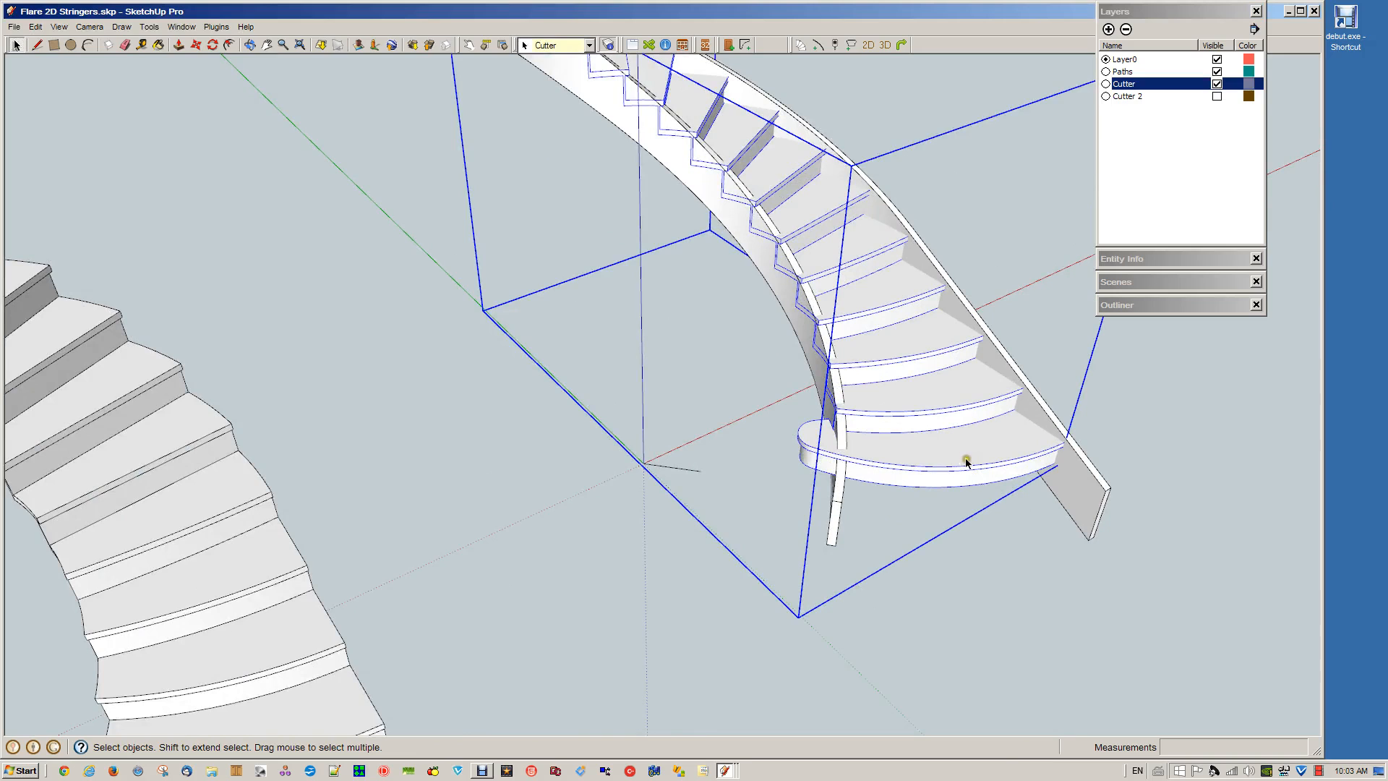
{"action": "middle_click_drag", "start_coordinate": [969, 466], "coordinate": [863, 526]}
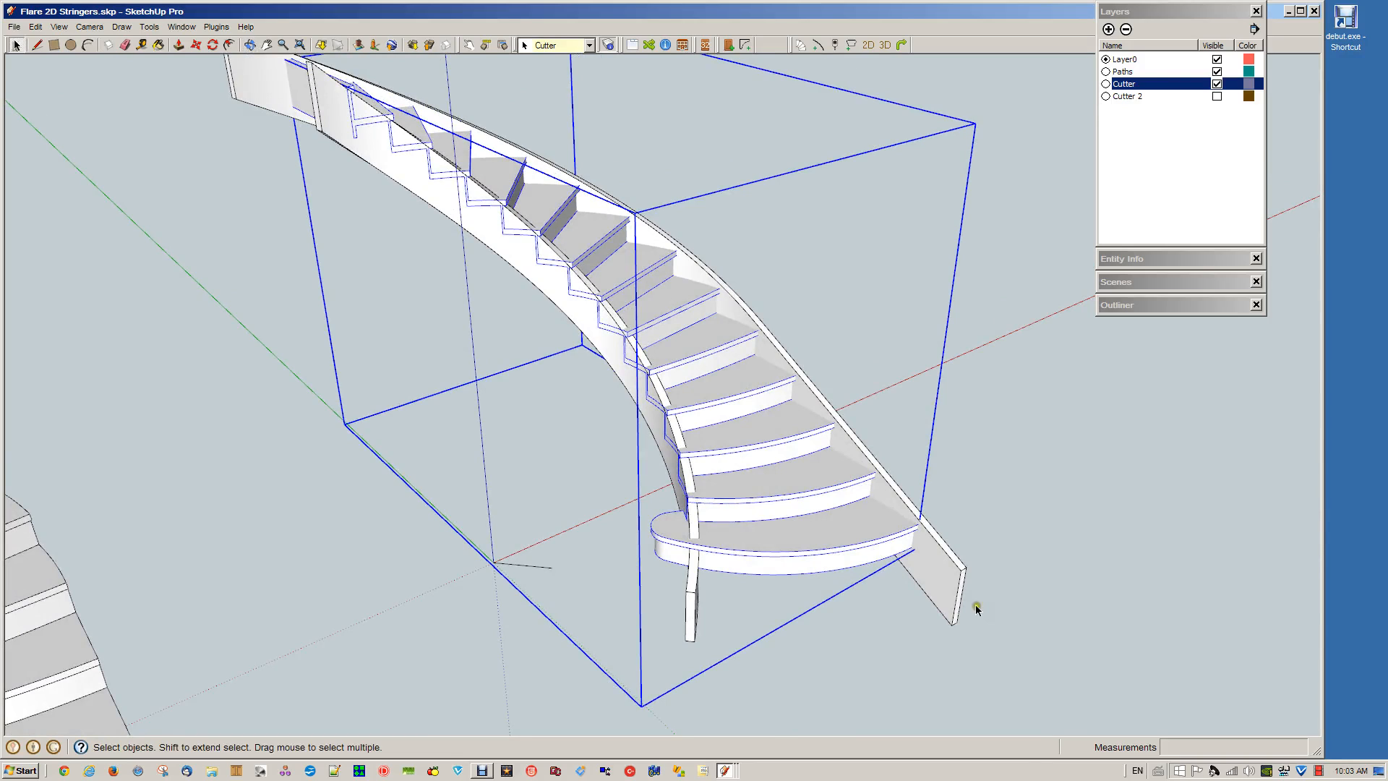
Subtract the stair solid from the outer stringer to cut the tread and riser housings into it
{"action": "left_click", "coordinate": [1025, 532]}
{"action": "left_click", "coordinate": [841, 538]}
{"action": "left_click", "coordinate": [840, 539]}
{"action": "left_click", "coordinate": [940, 575], "text": "shift"}
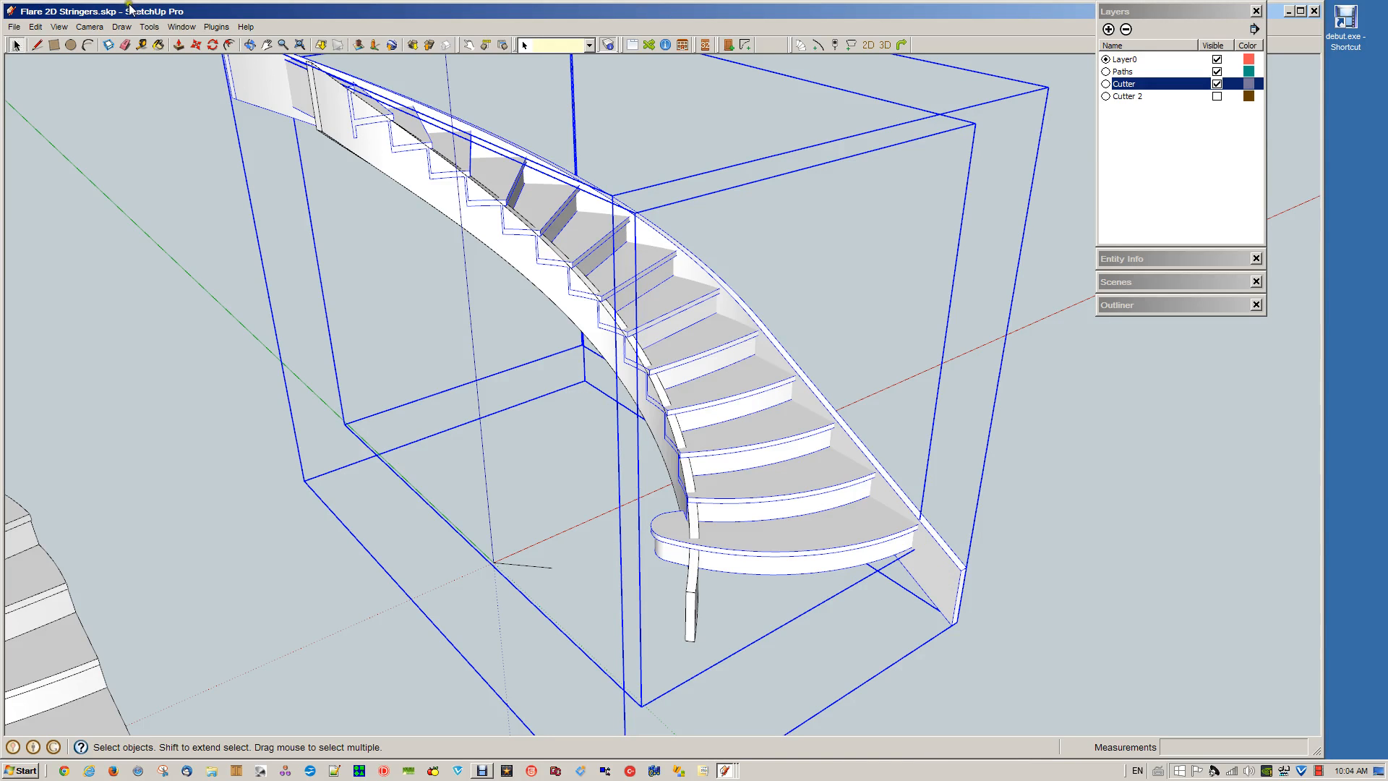
{"action": "right_click", "coordinate": [938, 570]}
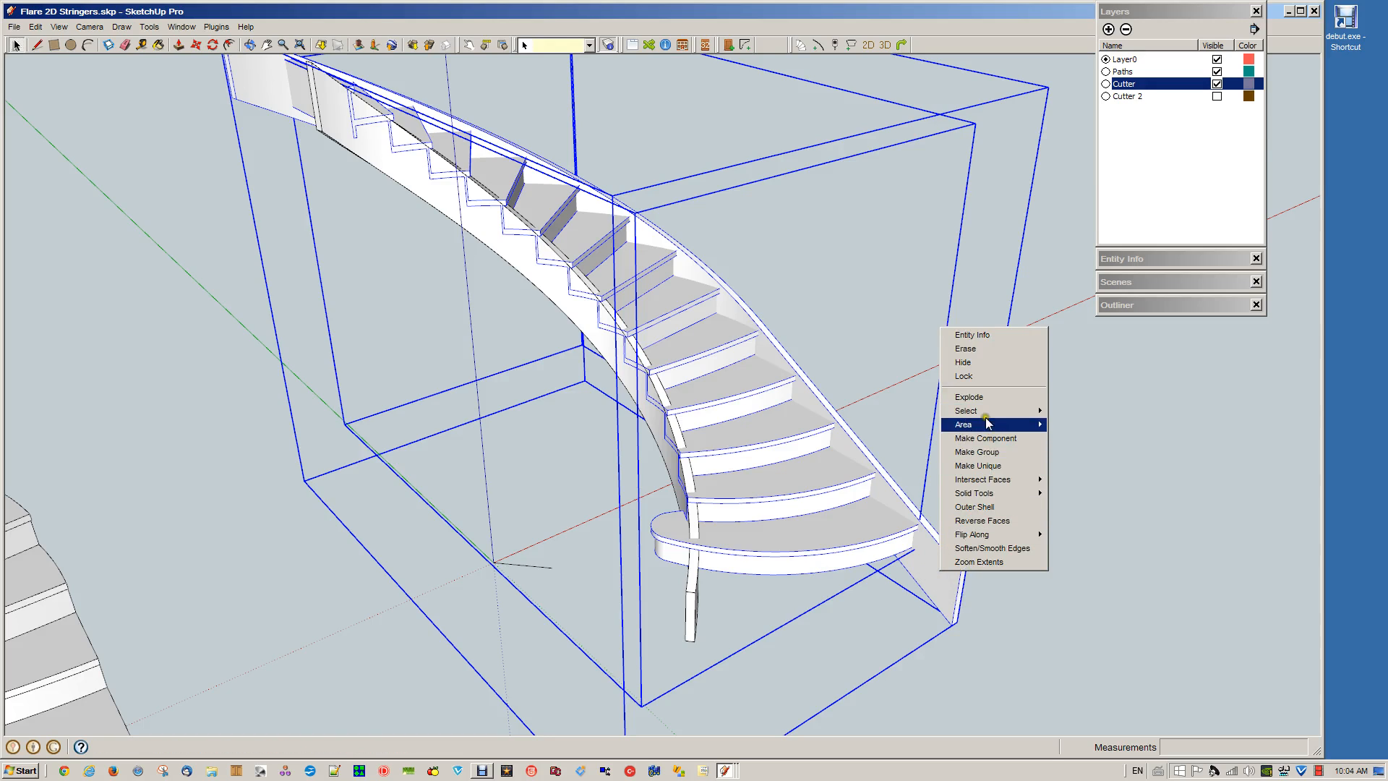
{"action": "mouse_move", "coordinate": [1000, 493]}
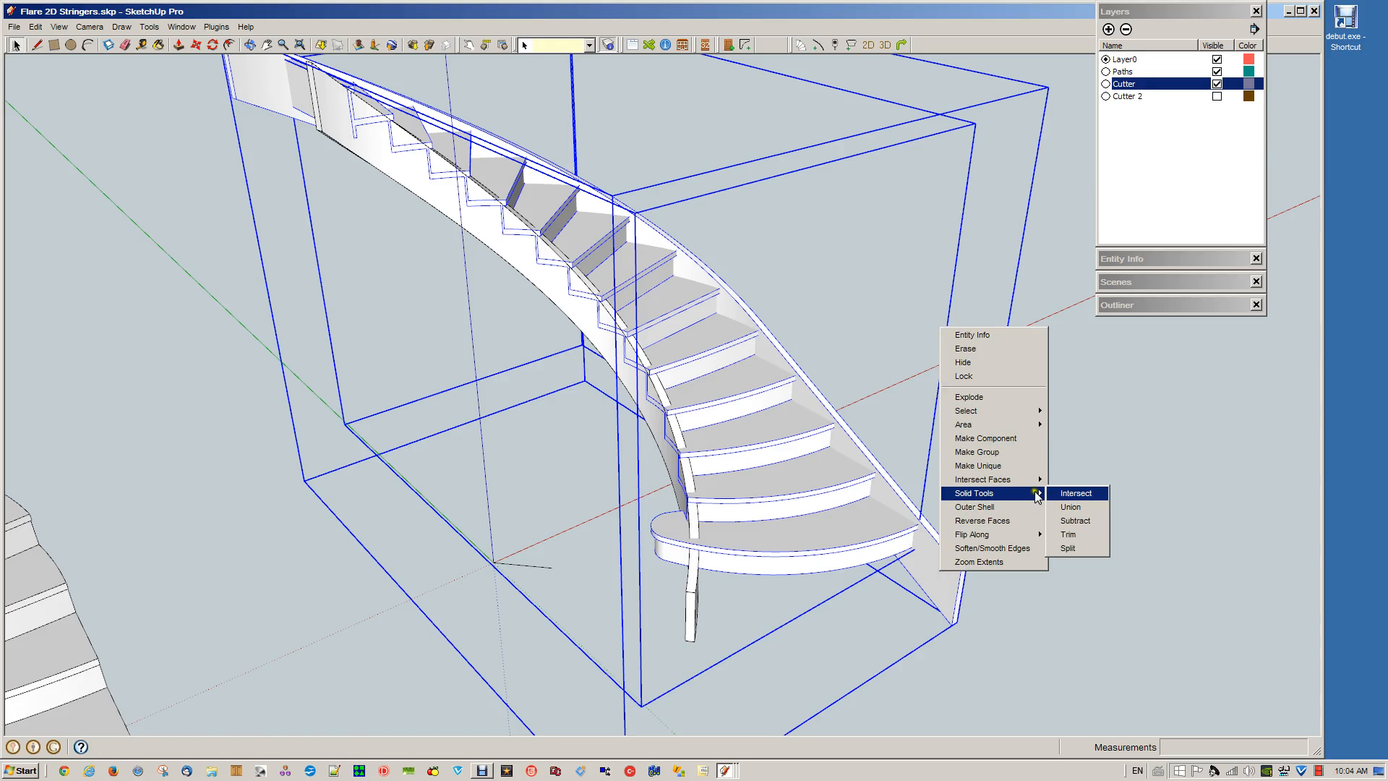
{"action": "left_click", "coordinate": [1080, 522]}
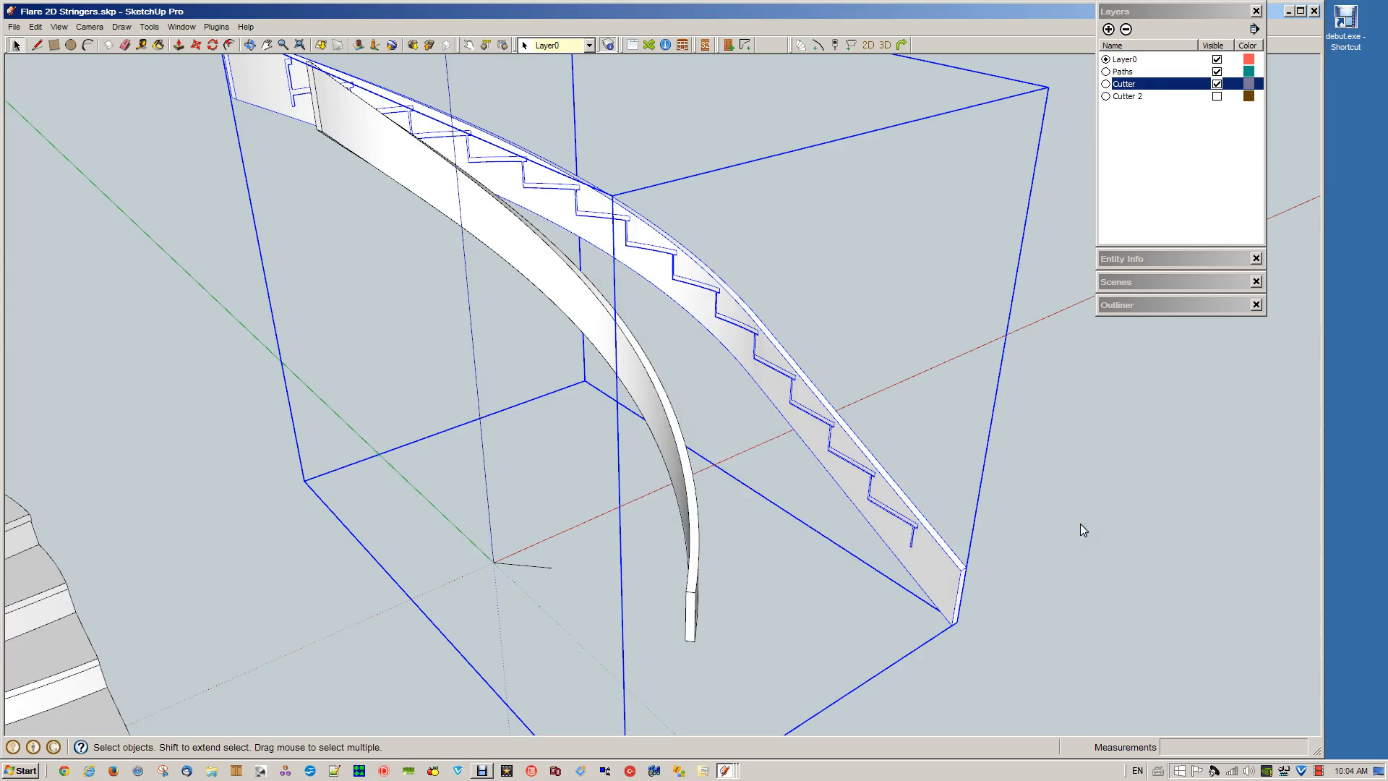
Check in Entity Info whether the cut outer stringer is still a solid group
{"action": "left_click", "coordinate": [1056, 604]}
{"action": "left_click", "coordinate": [938, 582]}
{"action": "left_click", "coordinate": [1152, 258]}
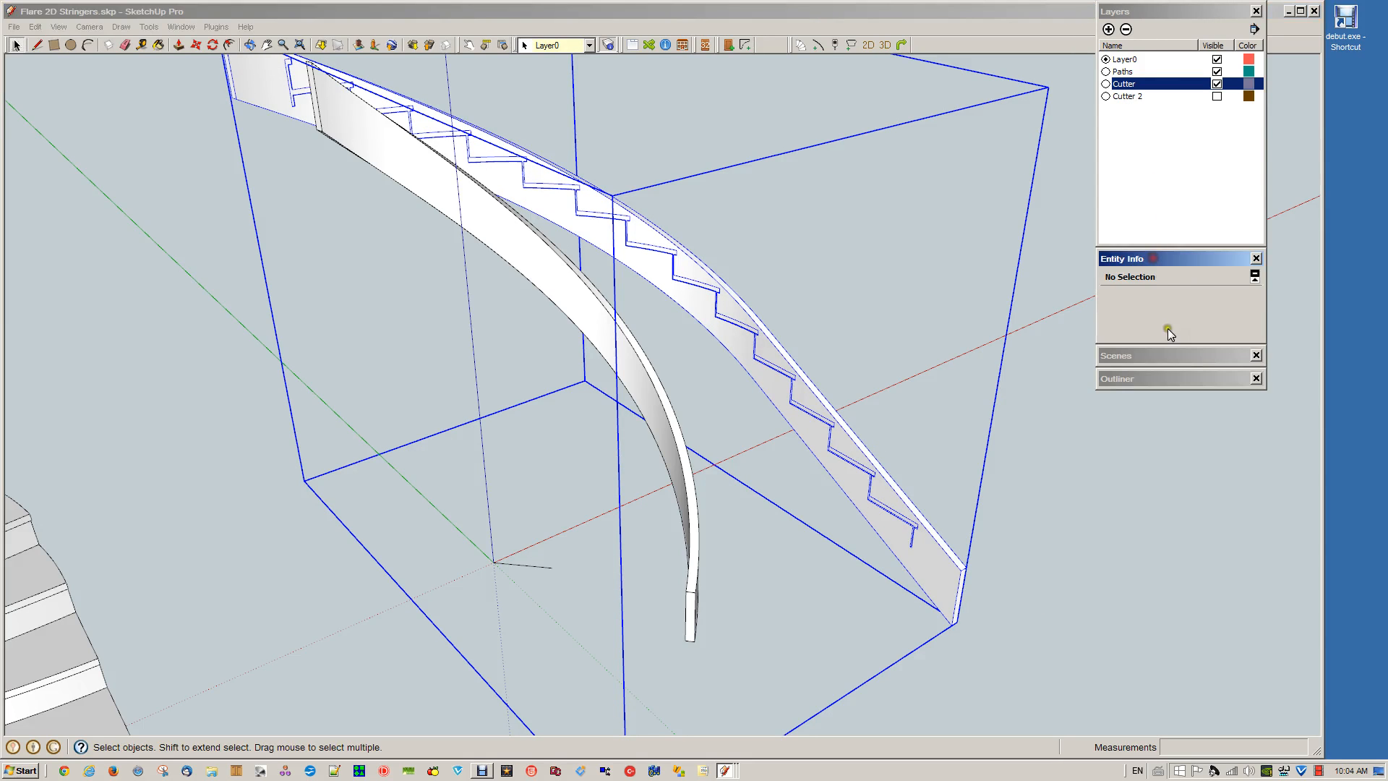
{"action": "left_click_drag", "start_coordinate": [1229, 330], "coordinate": [1192, 331]}
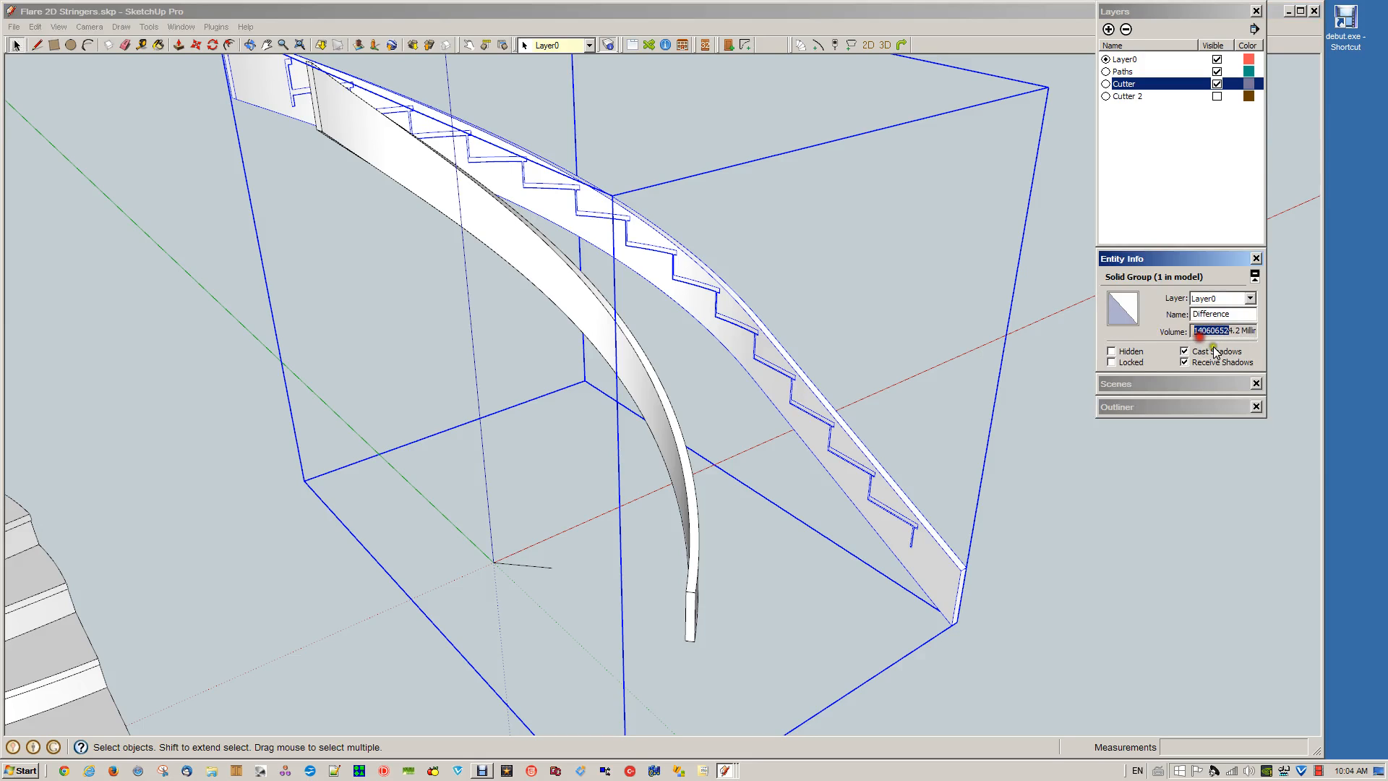
{"action": "left_click", "coordinate": [1176, 260]}
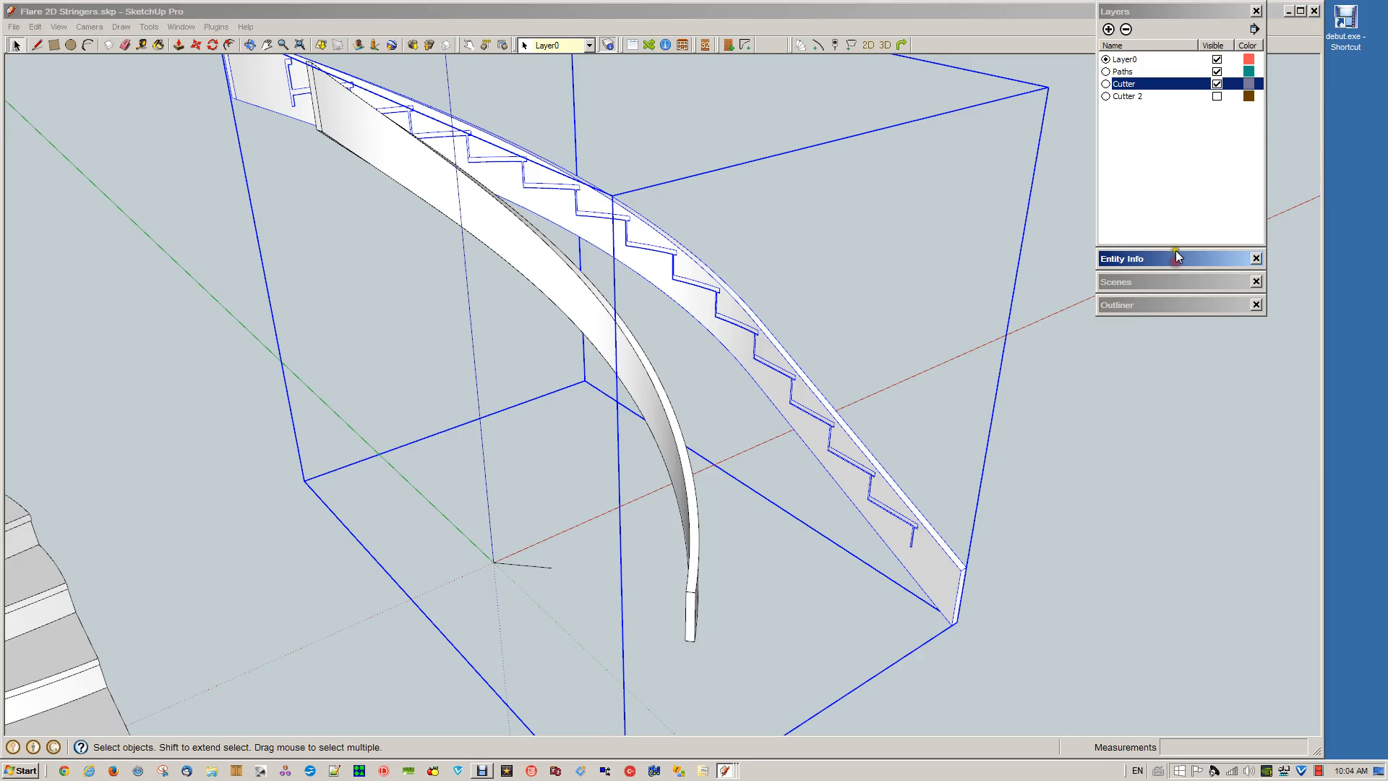
{"action": "left_click", "coordinate": [1048, 484]}
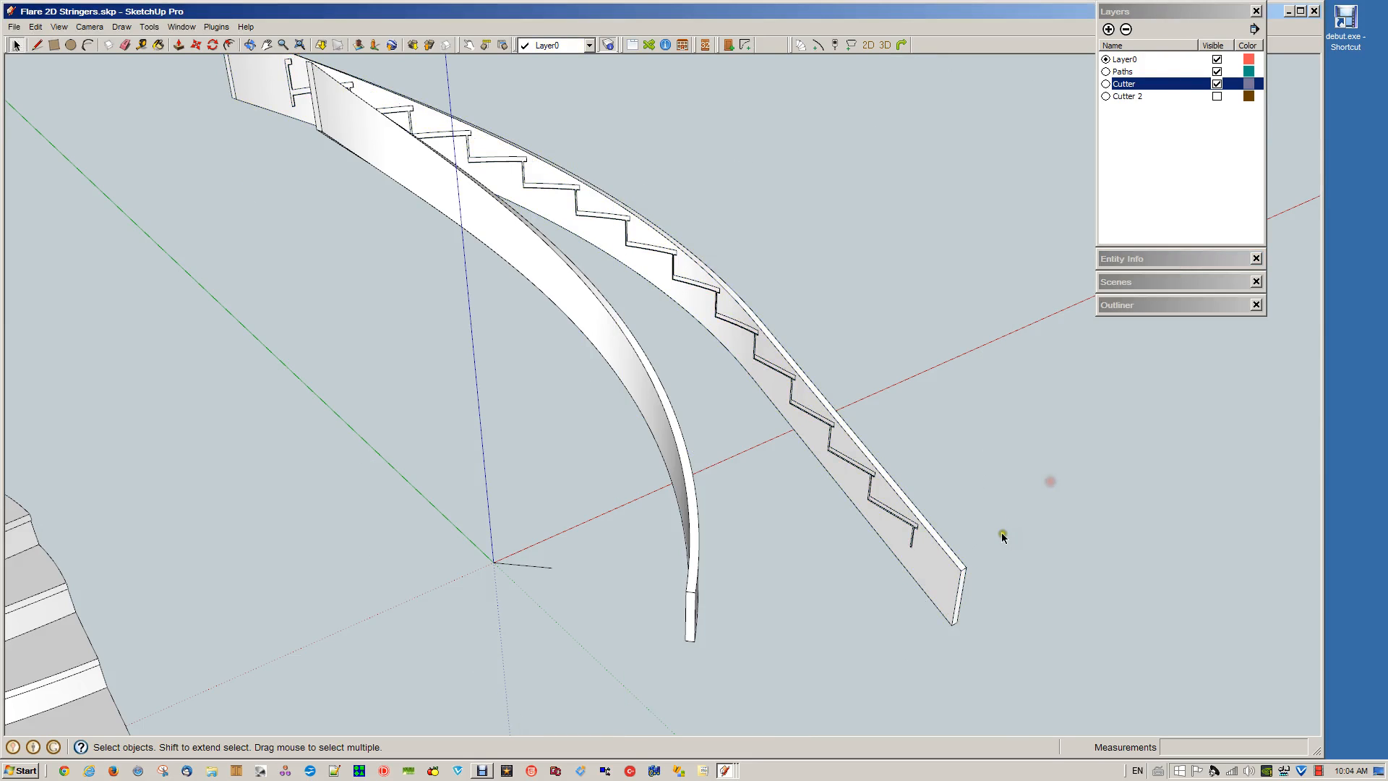
Move the spare stair group onto the stringers, aligning the end of its reference line with the origin
{"action": "left_click", "coordinate": [676, 474]}
{"action": "scroll", "coordinate": [675, 476], "scroll_direction": "down", "scroll_amount": 6}
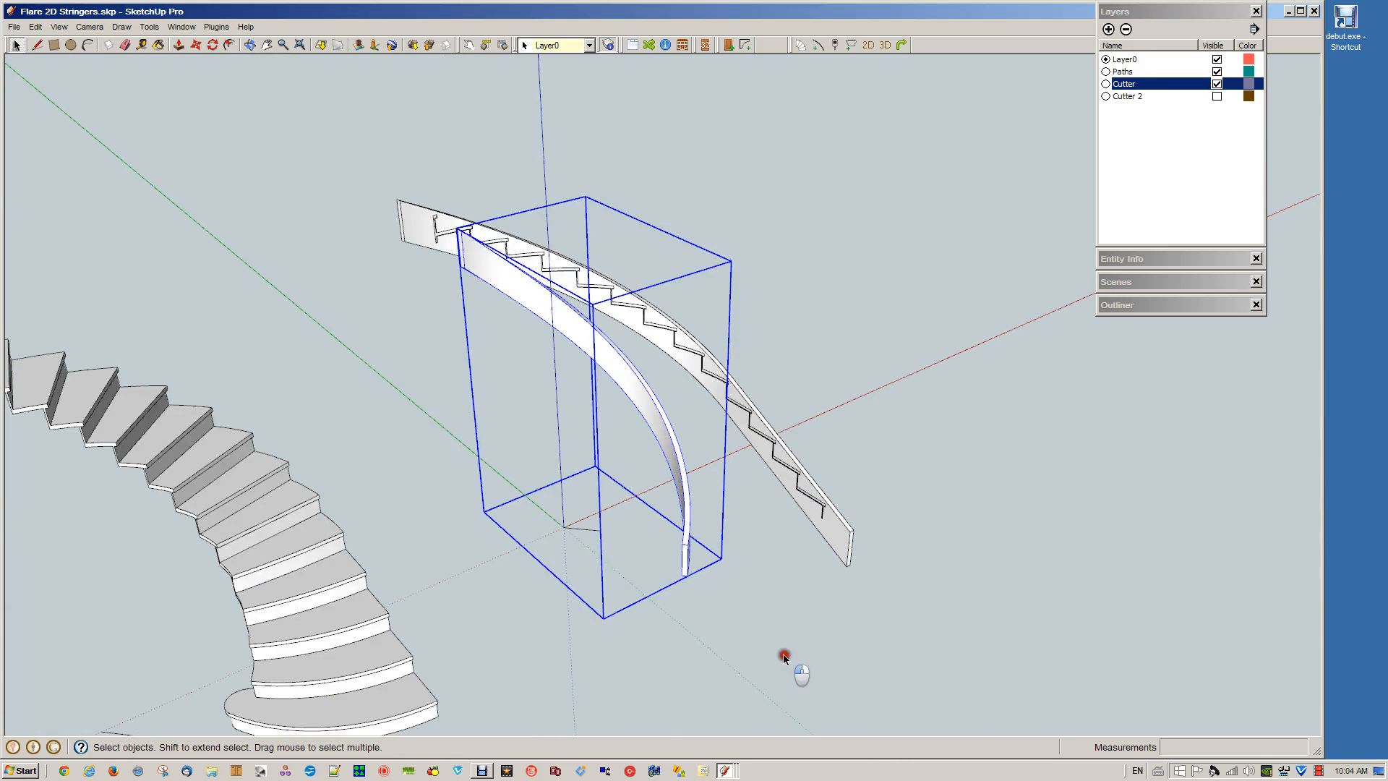
{"action": "left_click", "coordinate": [783, 653]}
{"action": "scroll", "coordinate": [534, 644], "scroll_direction": "down", "scroll_amount": 4}
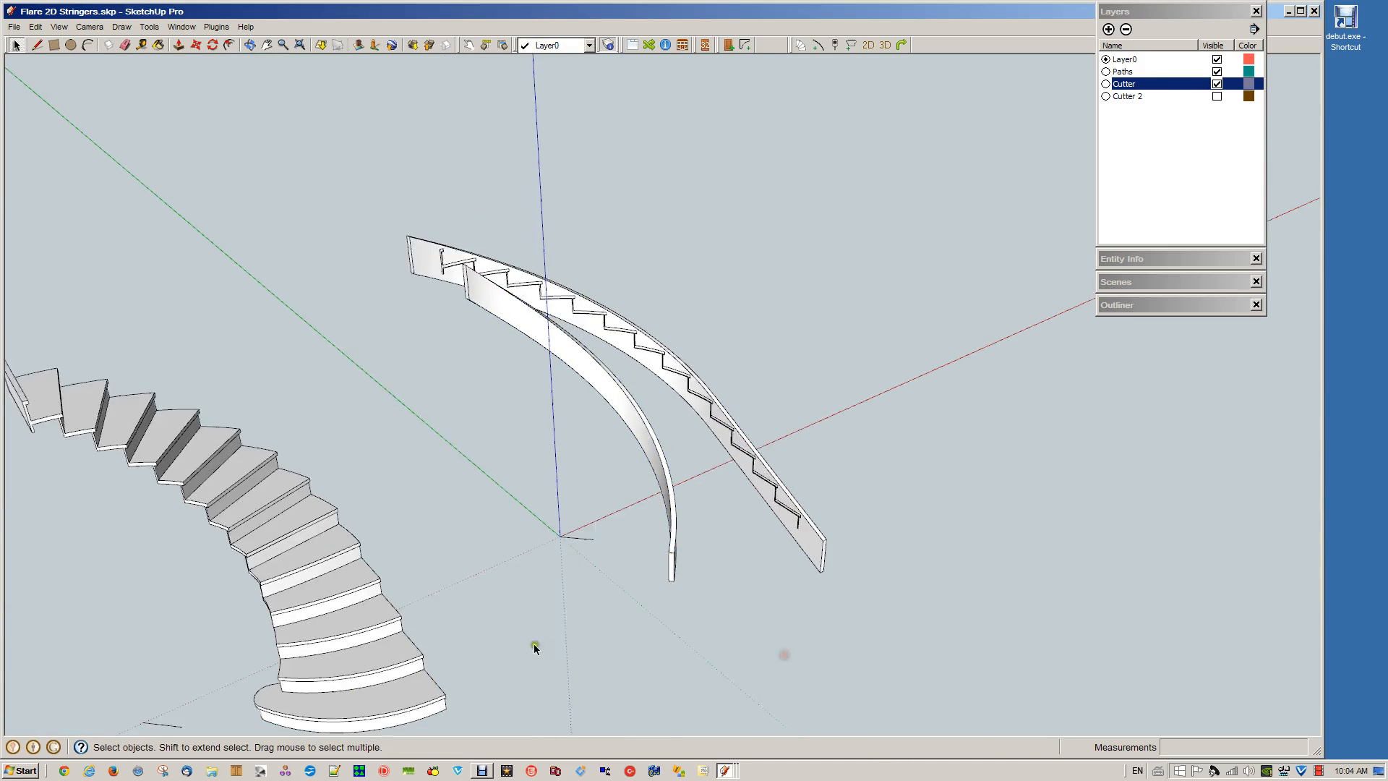
{"action": "left_click", "coordinate": [367, 622]}
{"action": "key", "text": "m"}
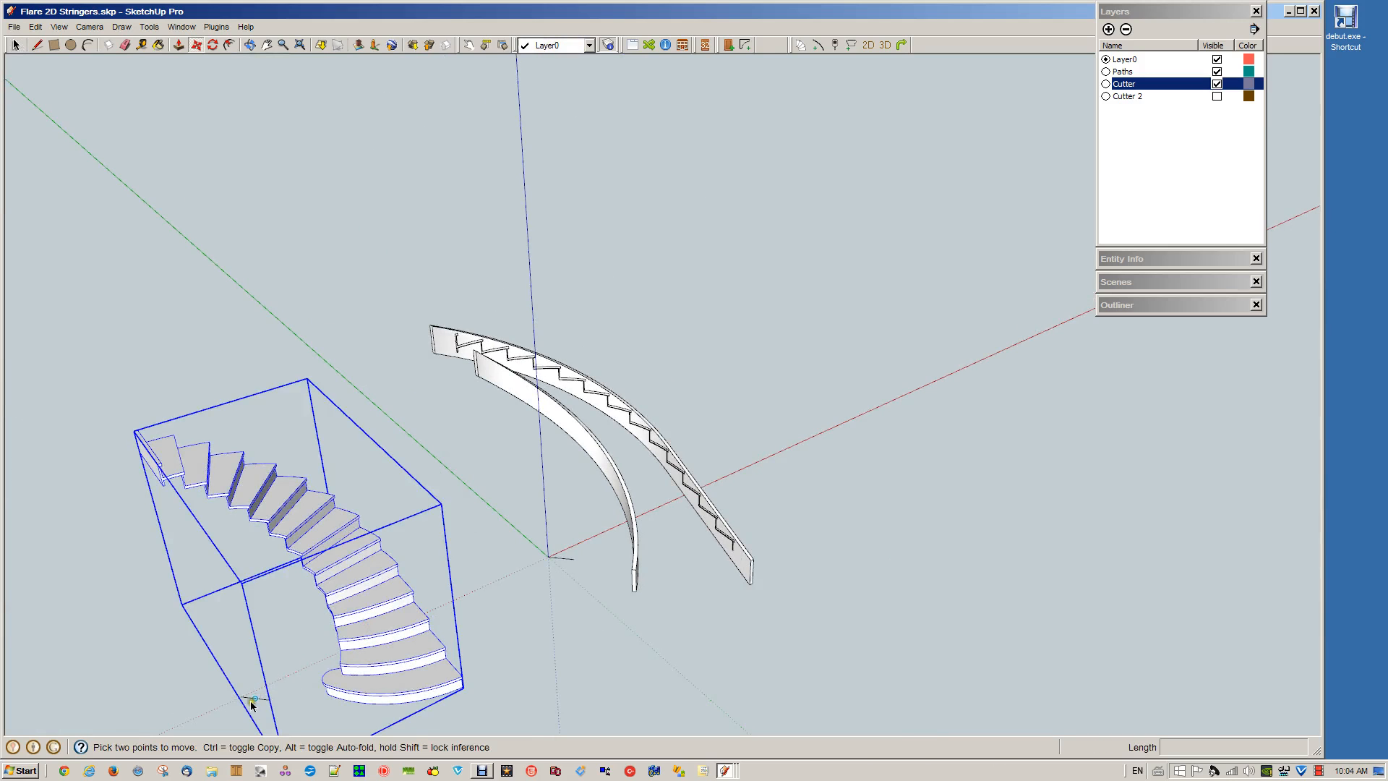
{"action": "left_click", "coordinate": [242, 696]}
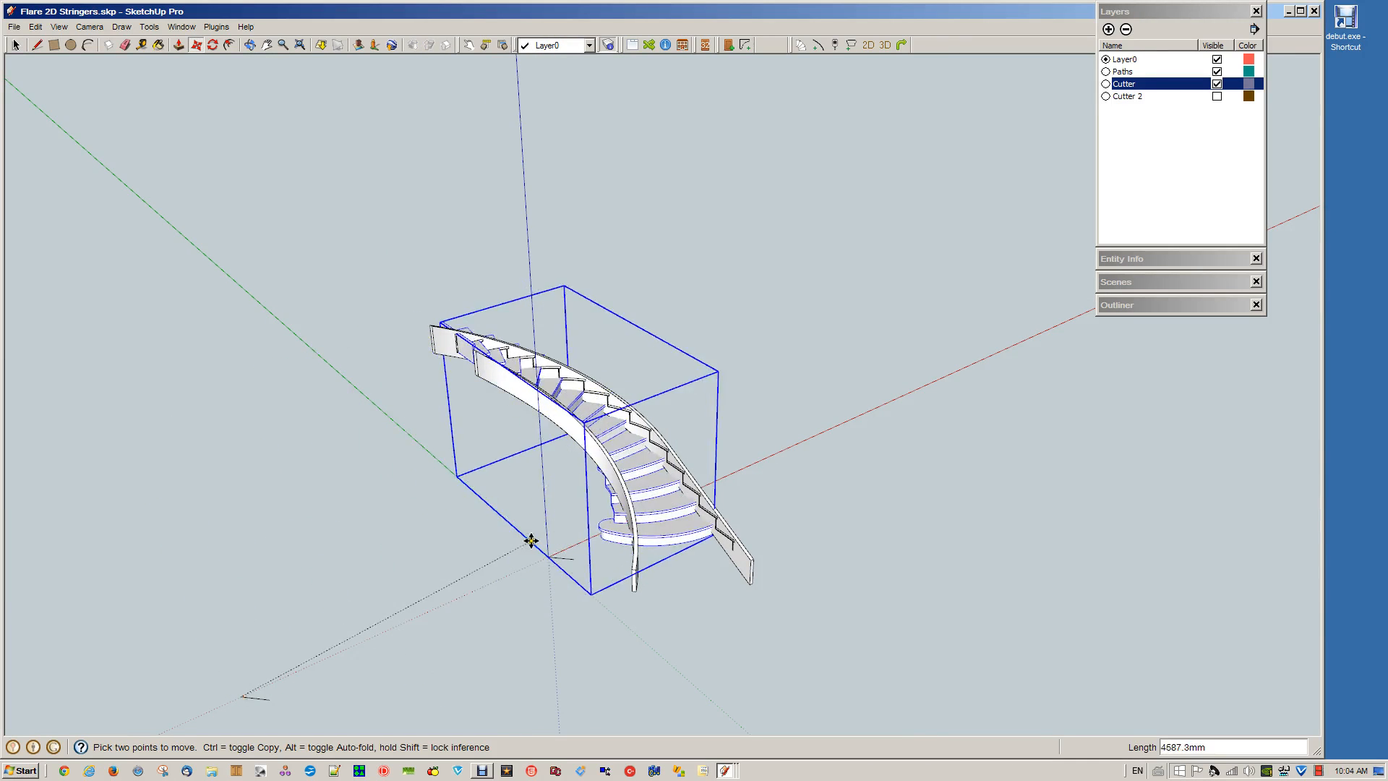
{"action": "left_click", "coordinate": [548, 553]}
{"action": "key", "text": "space"}
{"action": "left_click", "coordinate": [696, 634]}
{"action": "scroll", "coordinate": [657, 524], "scroll_direction": "up", "scroll_amount": 3}
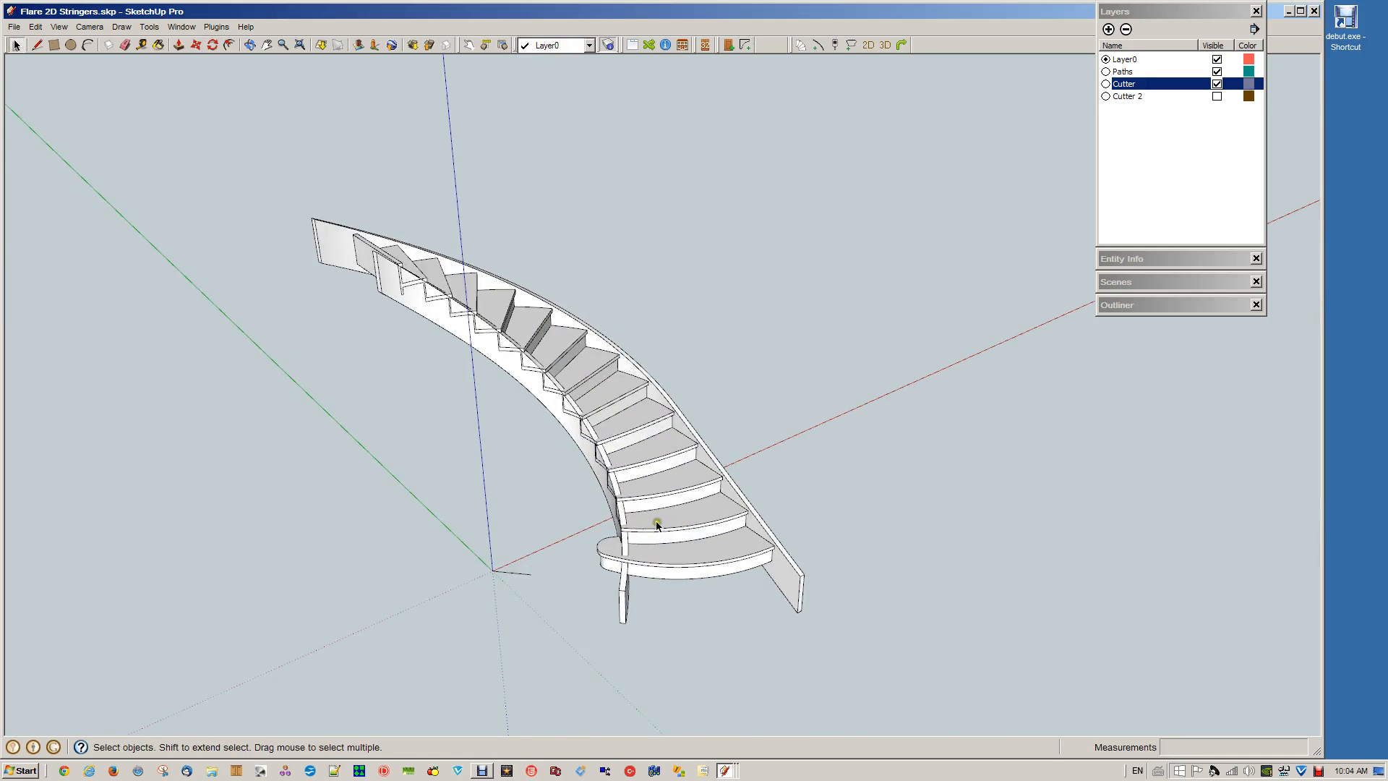
Subtract the stair solid from the inner stringer
{"action": "scroll", "coordinate": [657, 524], "scroll_direction": "up", "scroll_amount": 2}
{"action": "left_click", "coordinate": [681, 561]}
{"action": "left_click", "coordinate": [604, 646], "text": "shift"}
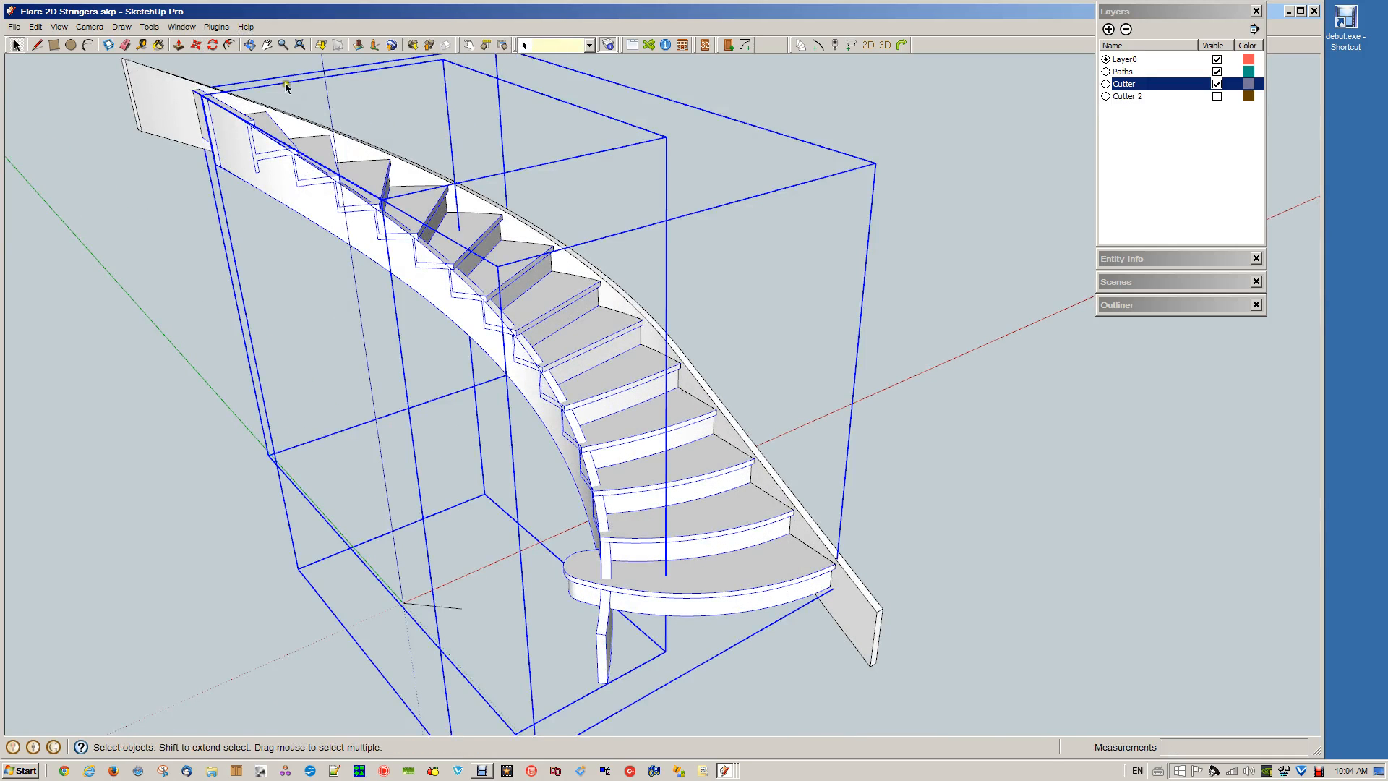
{"action": "right_click", "coordinate": [654, 597]}
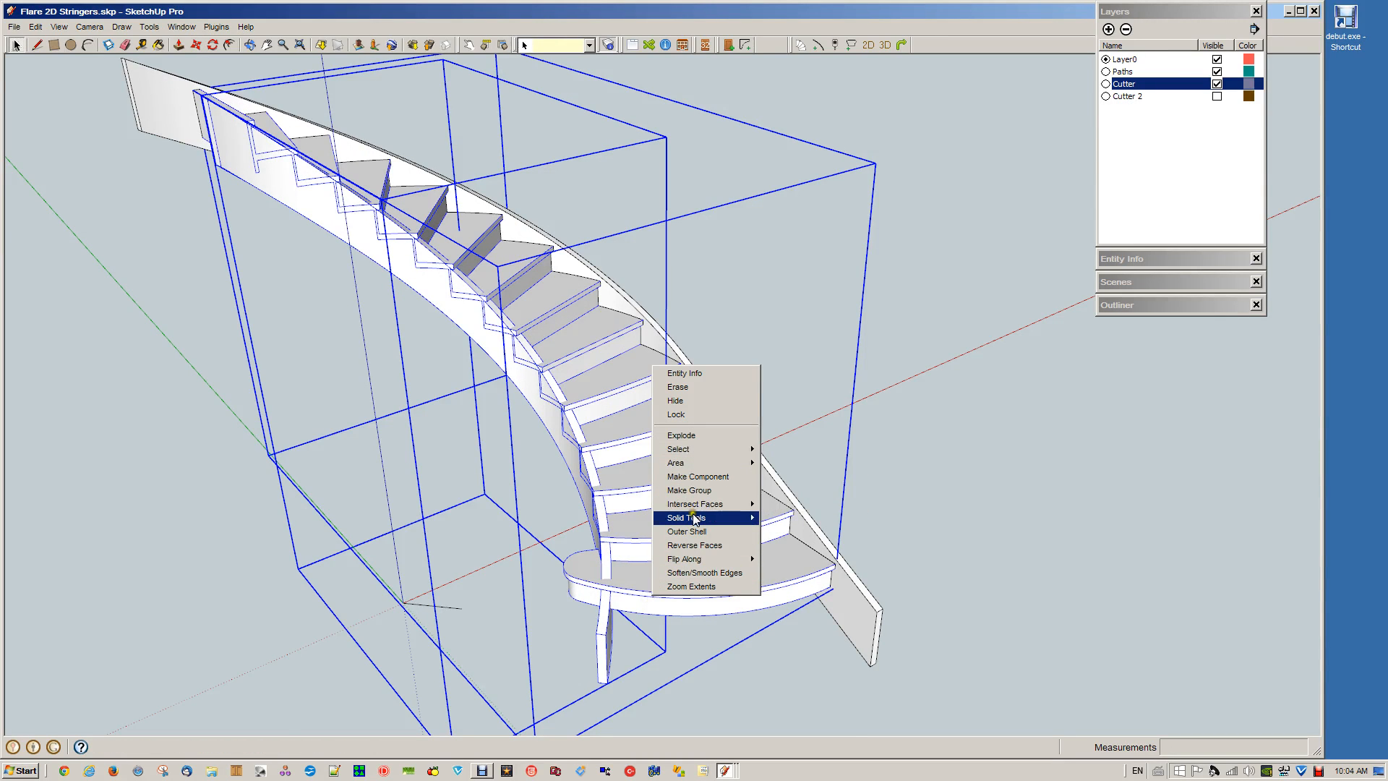
{"action": "mouse_move", "coordinate": [696, 518]}
{"action": "left_click", "coordinate": [782, 547]}
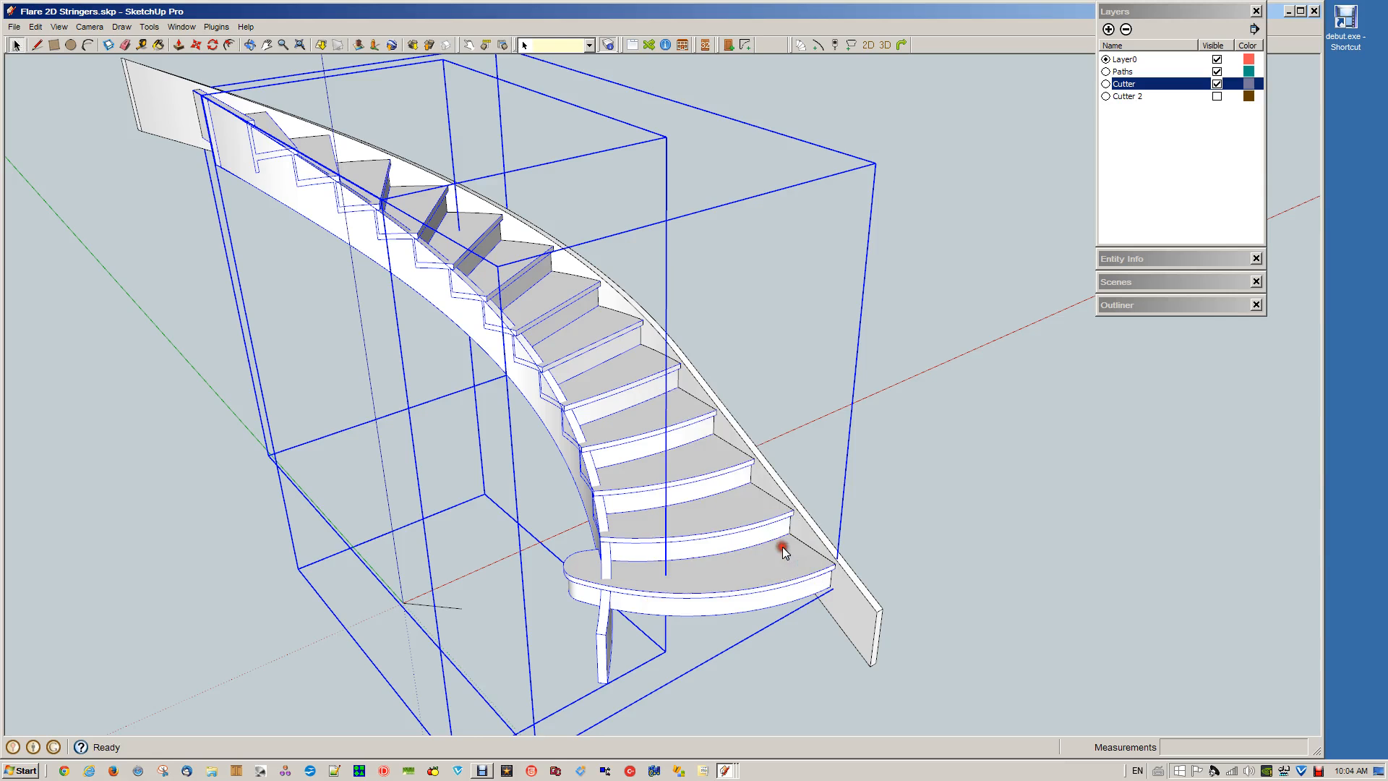
{"action": "left_click", "coordinate": [961, 653]}
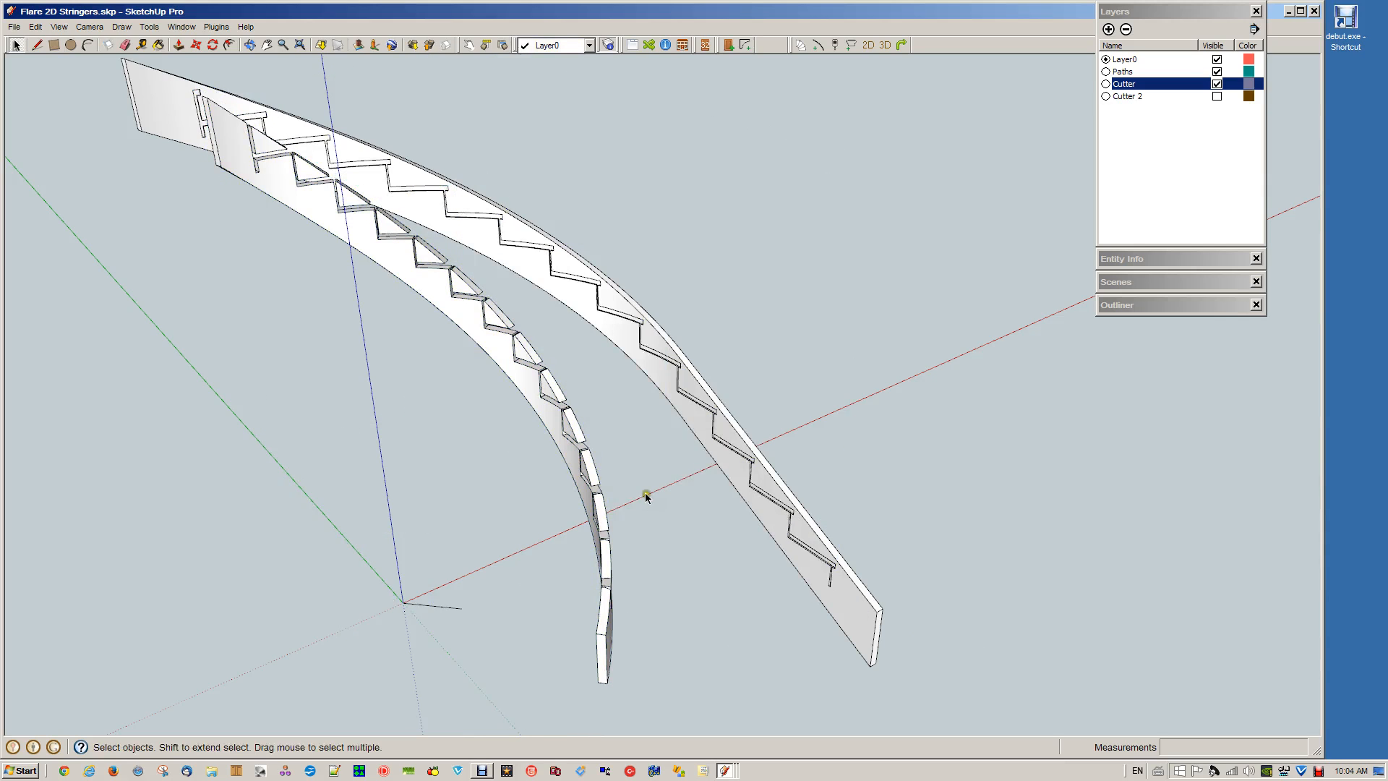
Open the inner stringer group and delete the seven uppermost triangular offcuts above the tread and riser cuts
{"action": "key", "text": "o"}
{"action": "left_click_drag", "start_coordinate": [589, 533], "coordinate": [650, 606]}
{"action": "key", "text": "space"}
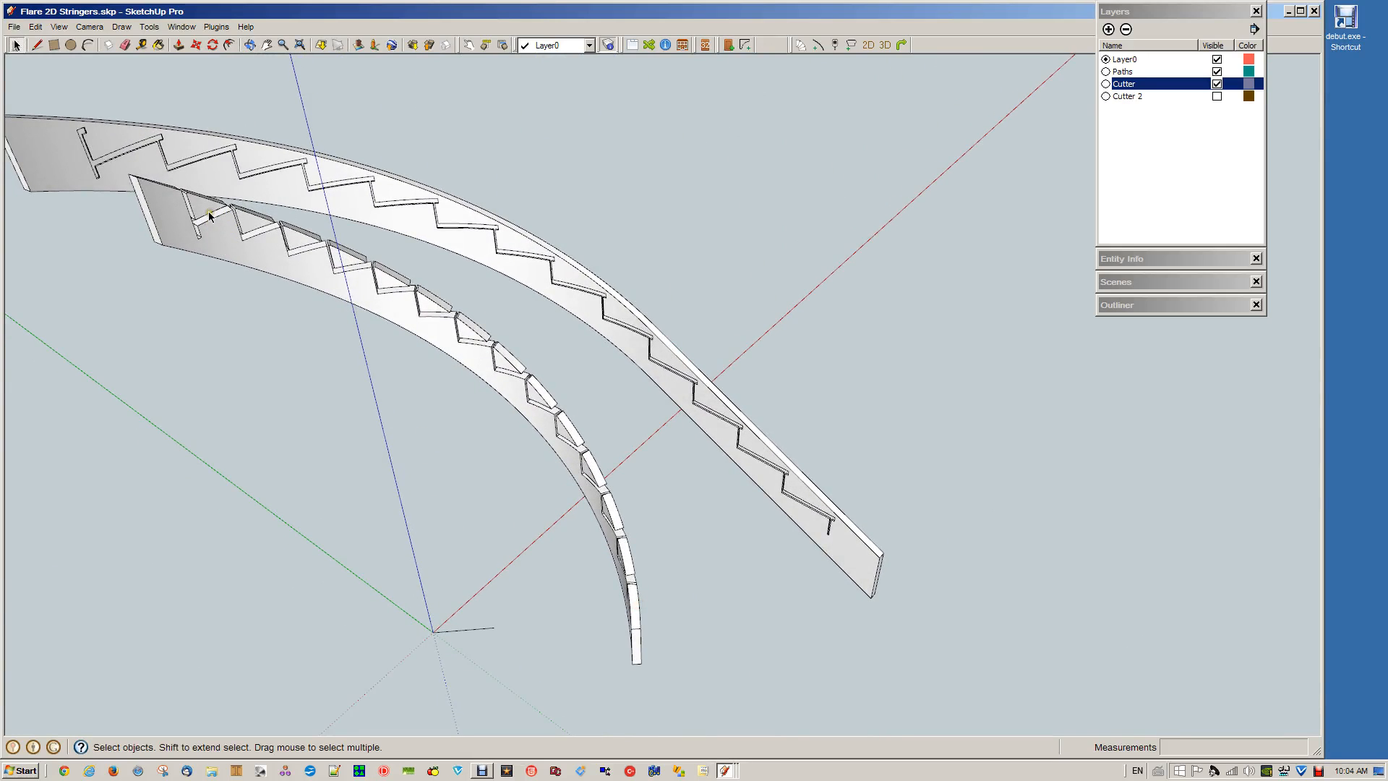
{"action": "double_click", "coordinate": [209, 211]}
{"action": "left_click", "coordinate": [203, 206]}
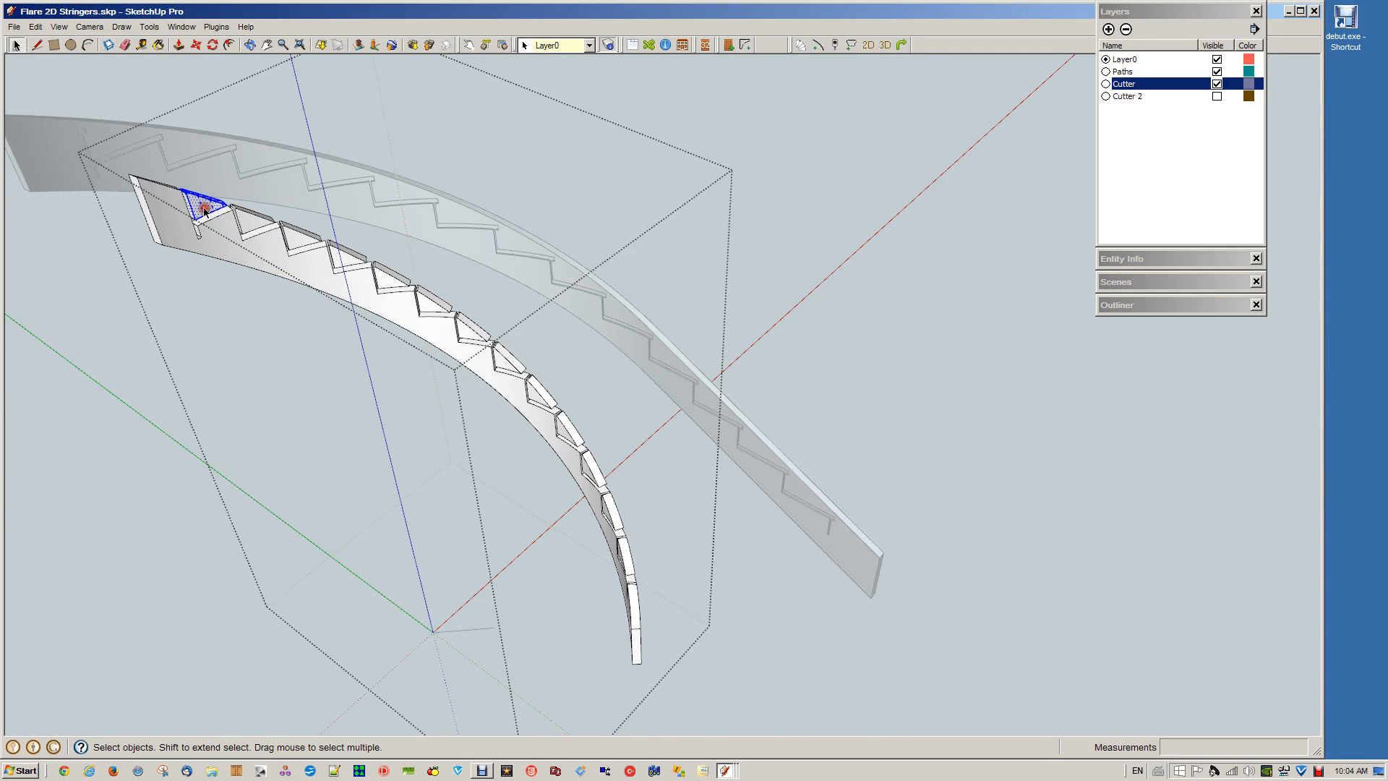
{"action": "left_click", "coordinate": [250, 220], "text": "shift"}
{"action": "left_click", "coordinate": [294, 237], "text": "shift"}
{"action": "left_click", "coordinate": [347, 256], "text": "shift"}
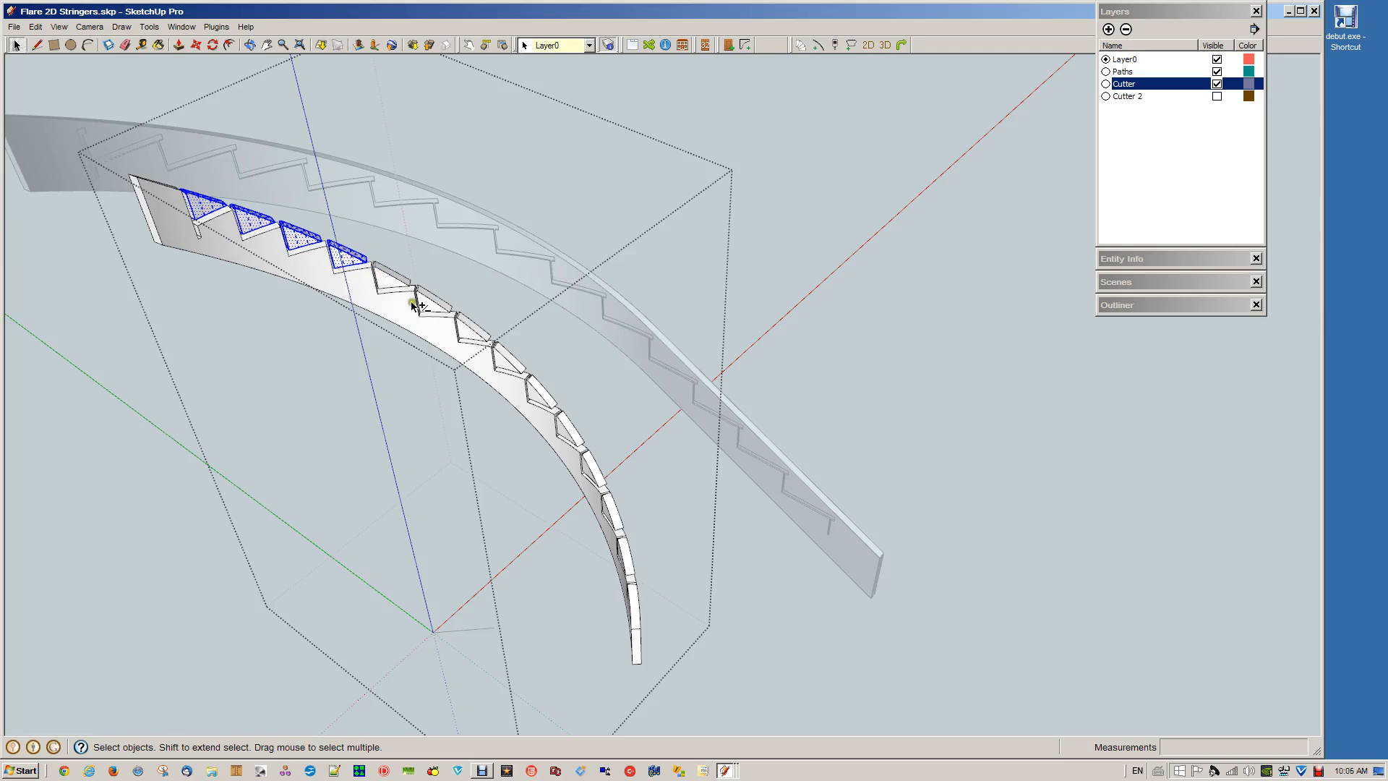
{"action": "left_click", "coordinate": [390, 278], "text": "shift"}
{"action": "left_click", "coordinate": [432, 300], "text": "shift"}
{"action": "left_click", "coordinate": [473, 334], "text": "shift"}
{"action": "left_click", "coordinate": [468, 332], "text": "shift"}
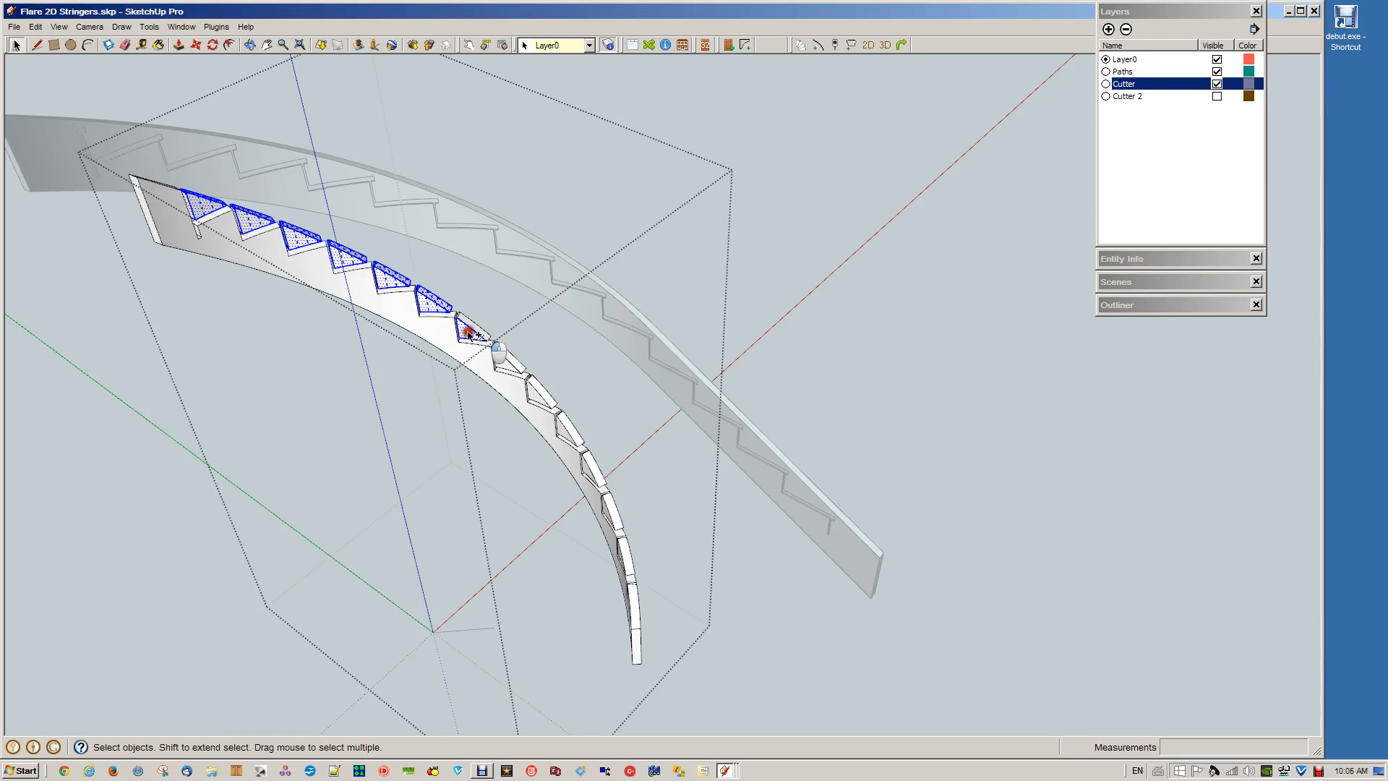
{"action": "left_click", "coordinate": [468, 332], "text": "shift"}
{"action": "left_click", "coordinate": [469, 329], "text": "shift"}
{"action": "key", "text": "Delete"}
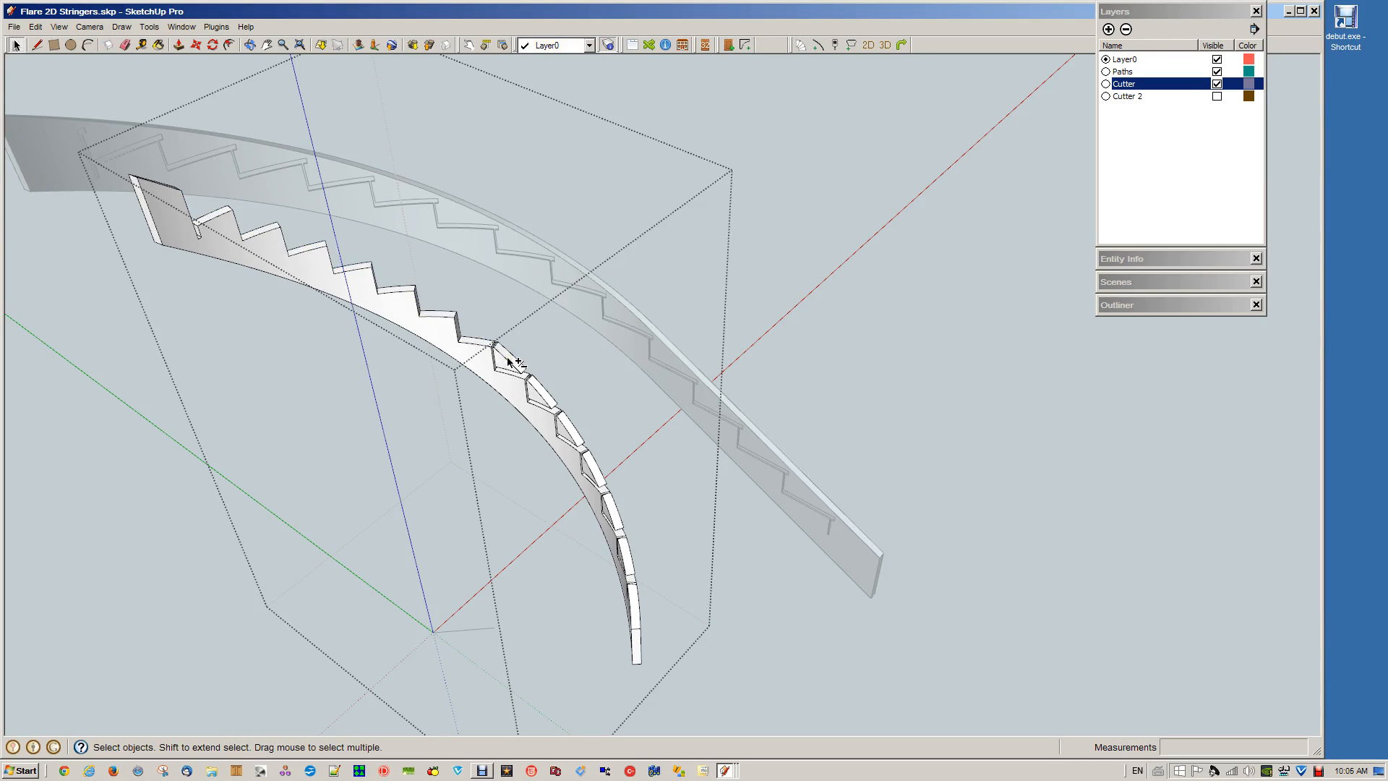
Delete the remaining offcuts along the lower part of the inner stringer and close the group
{"action": "left_click", "coordinate": [512, 359]}
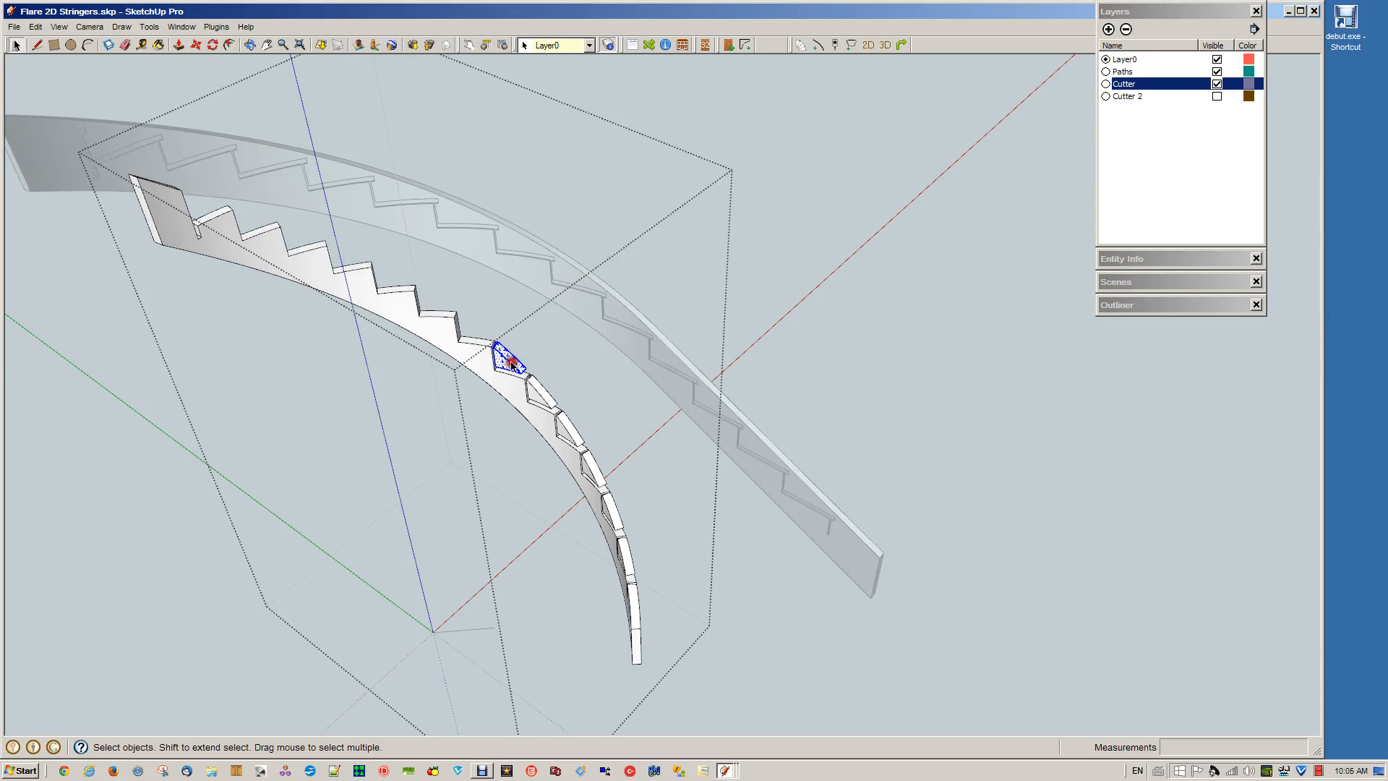
{"action": "left_click", "coordinate": [542, 395], "text": "shift"}
{"action": "left_click", "coordinate": [570, 429], "text": "shift"}
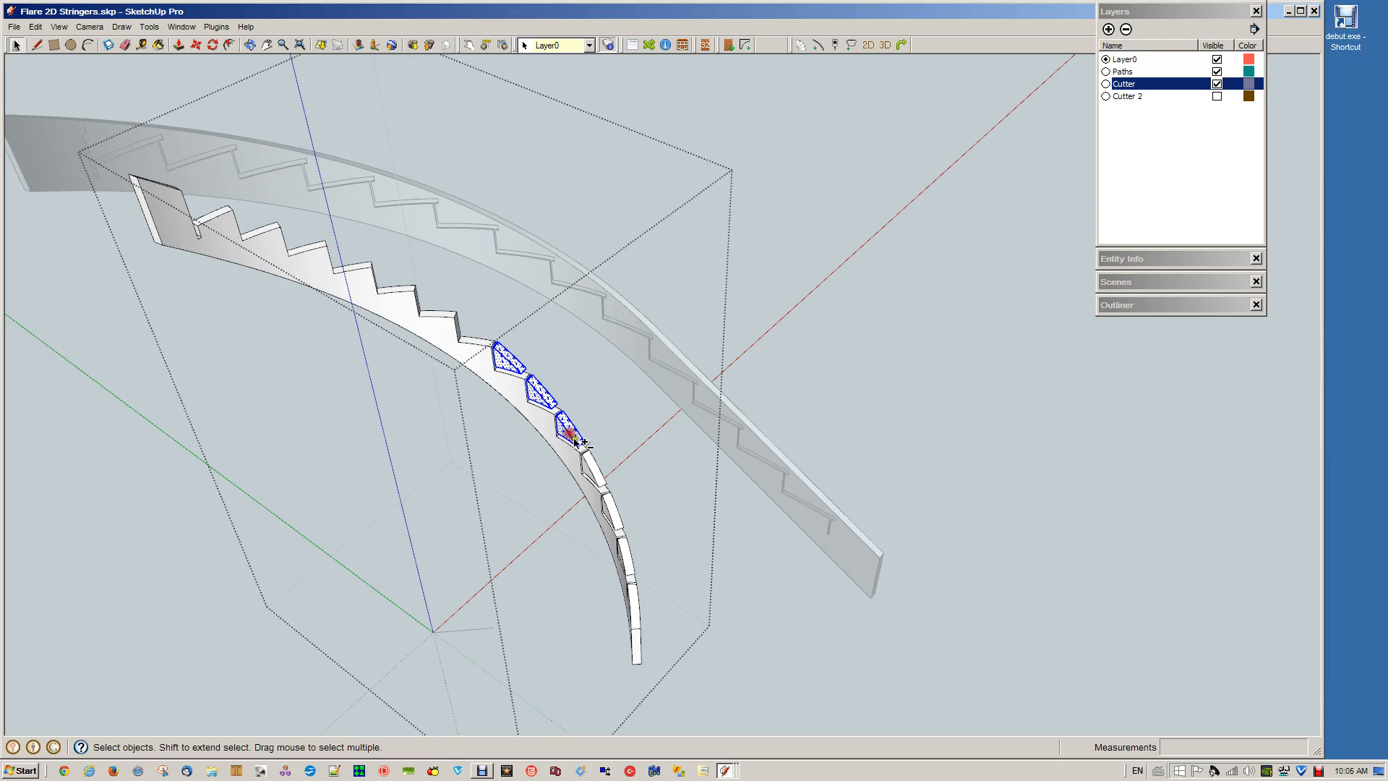
{"action": "left_click", "coordinate": [594, 477], "text": "shift"}
{"action": "left_click", "coordinate": [615, 519], "text": "shift"}
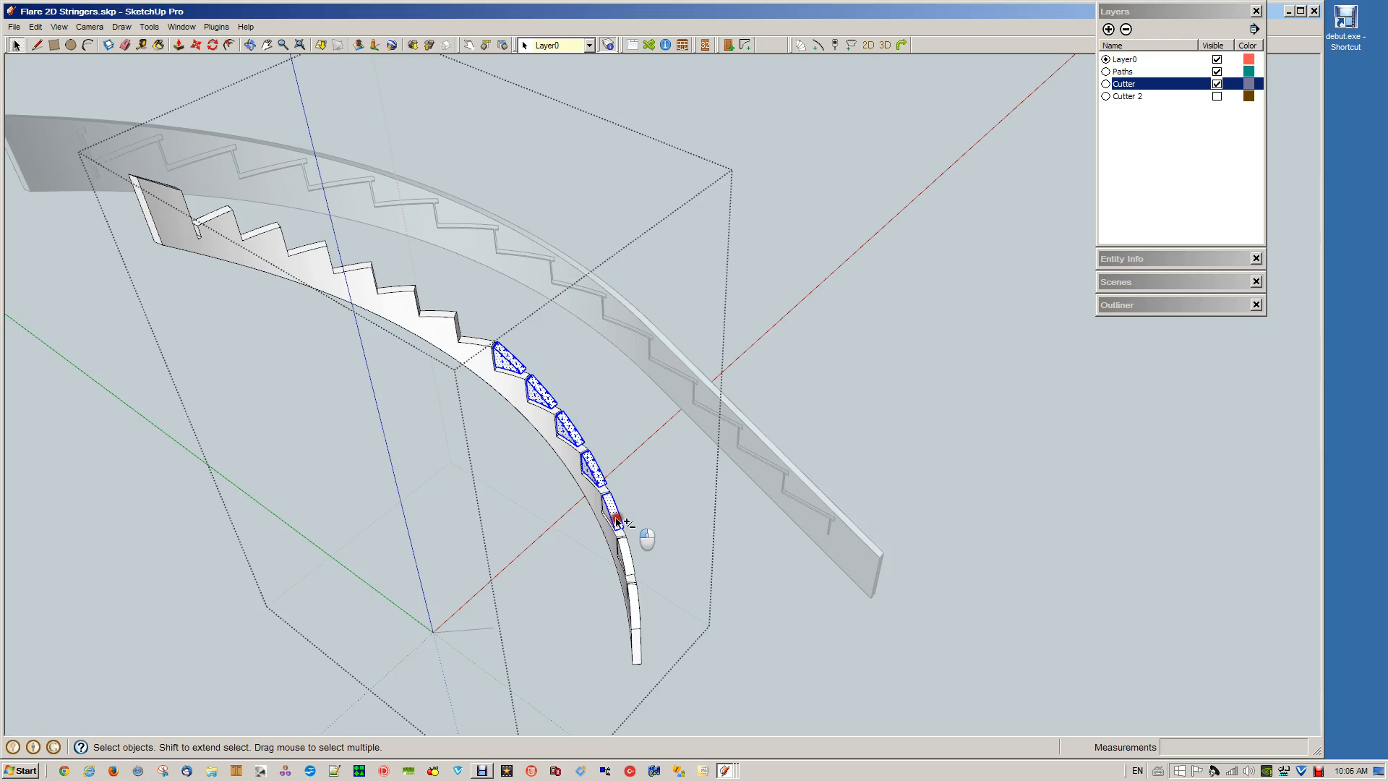
{"action": "left_click", "coordinate": [626, 553], "text": "shift"}
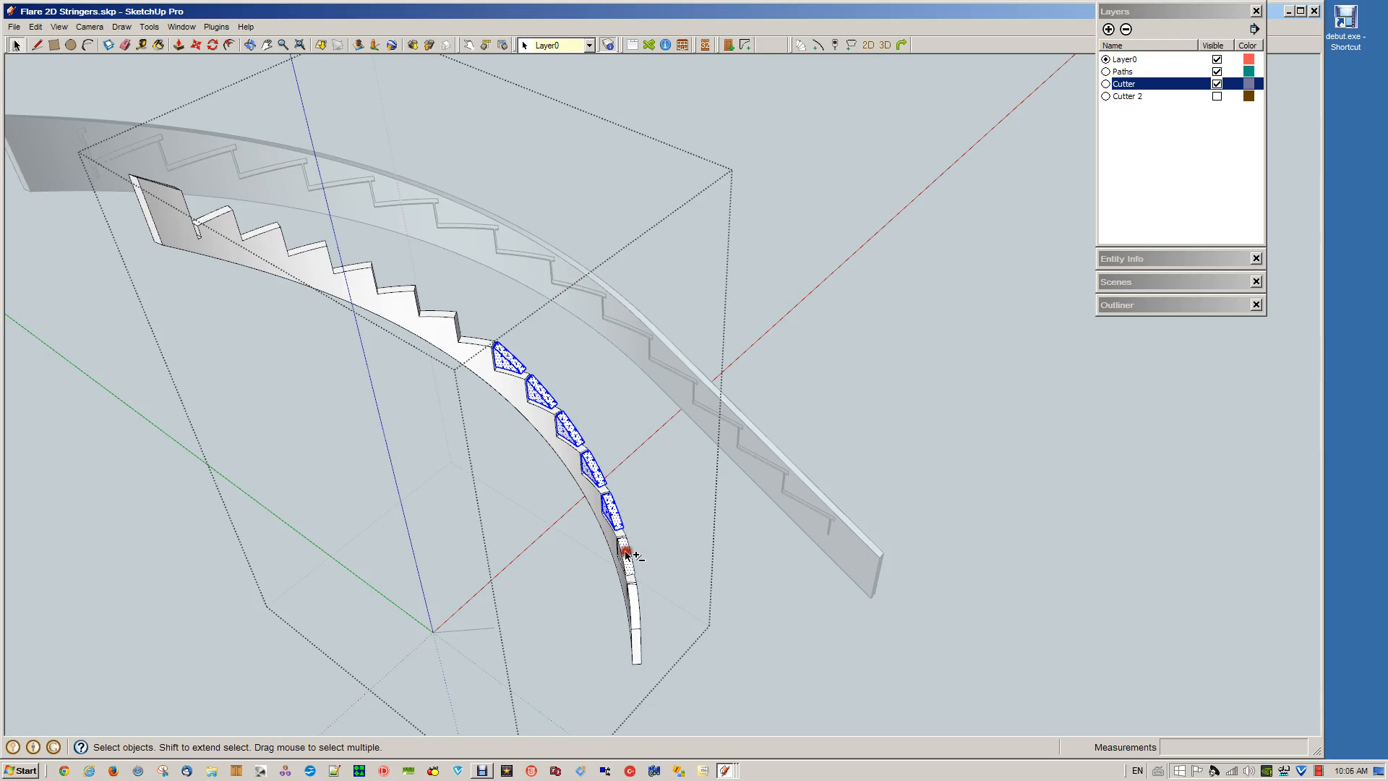
{"action": "left_click", "coordinate": [634, 609], "text": "shift"}
{"action": "key", "text": "Delete"}
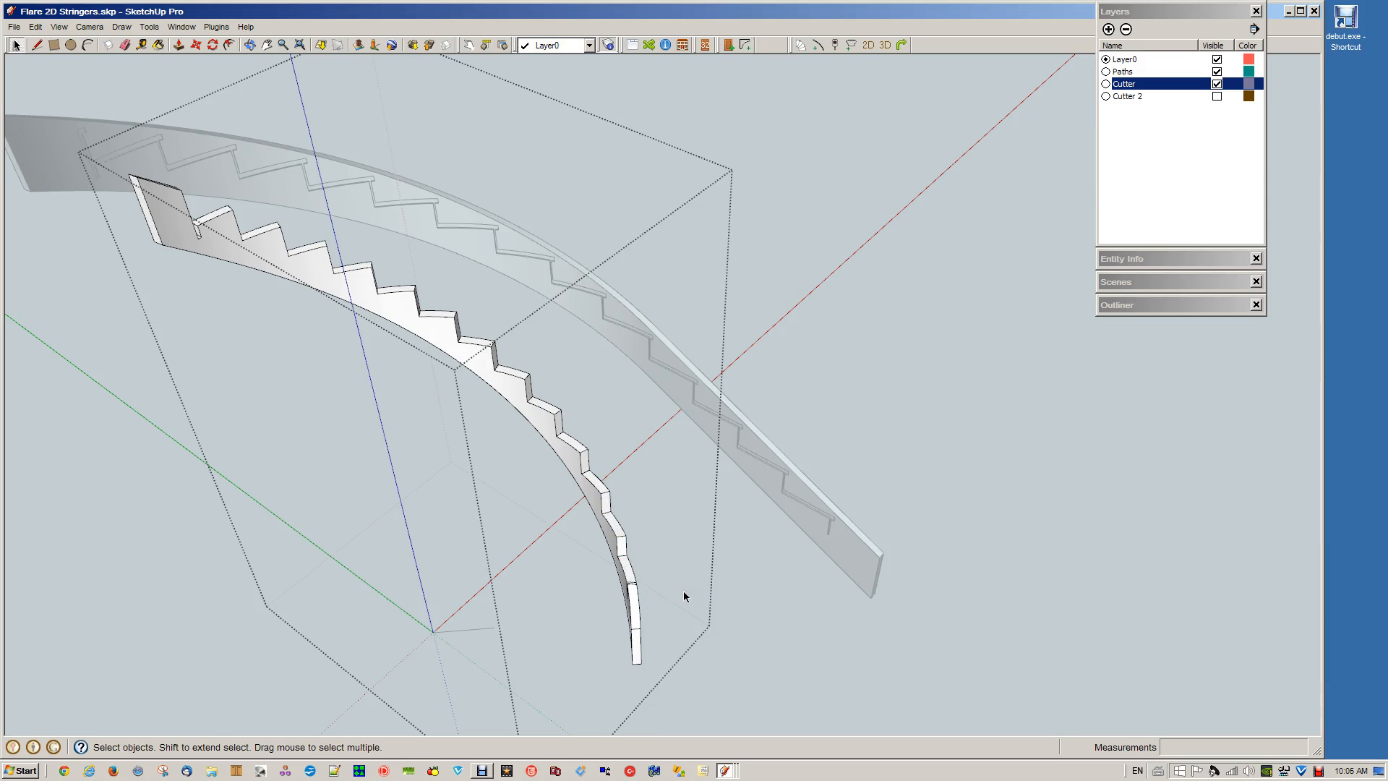
{"action": "mouse_move", "coordinate": [650, 587]}
{"action": "middle_mouse_down"}
{"action": "mouse_move", "coordinate": [620, 588]}
{"action": "mouse_move", "coordinate": [607, 406]}
{"action": "mouse_move", "coordinate": [796, 357]}
{"action": "mouse_move", "coordinate": [477, 508]}
{"action": "mouse_move", "coordinate": [771, 475]}
{"action": "middle_mouse_up"}
{"action": "left_click", "coordinate": [902, 440]}
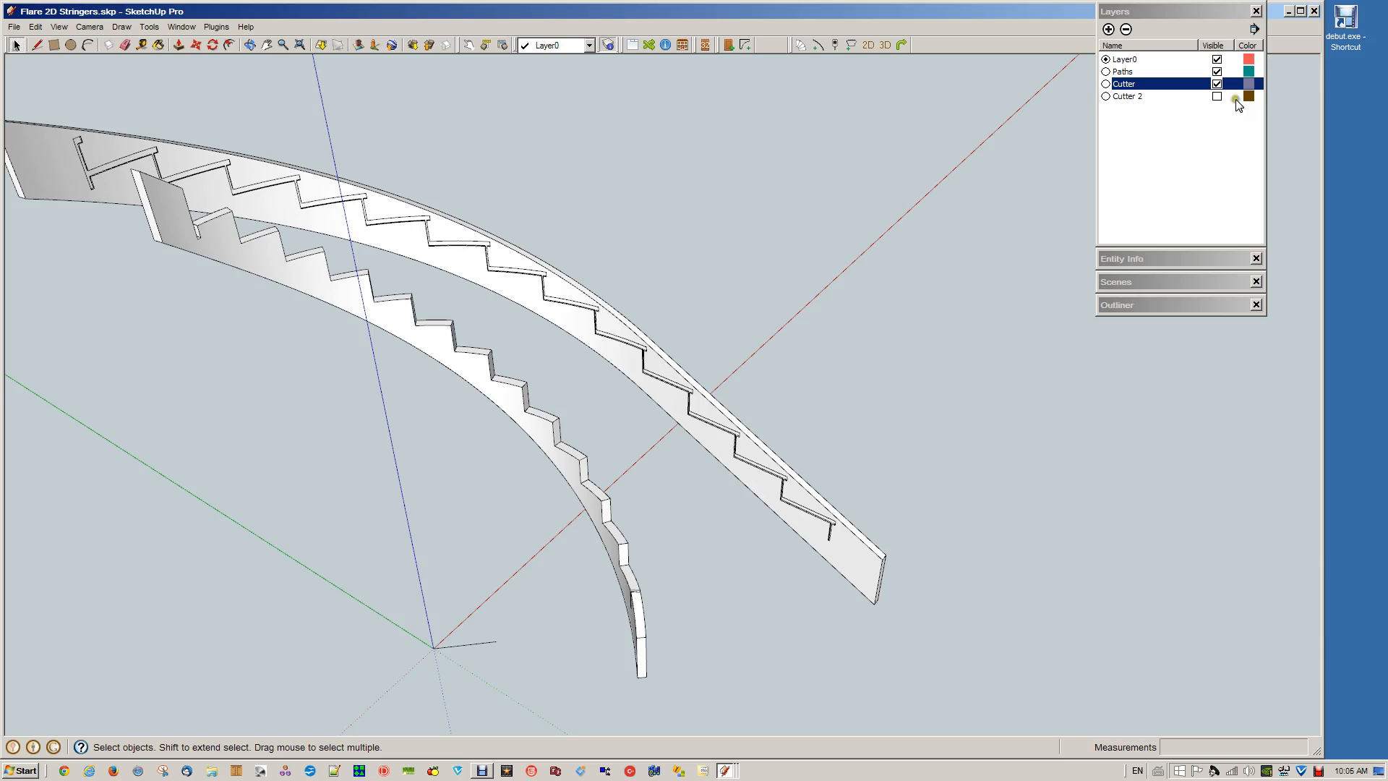
Make the Cutter 2 layer visible and examine where its block meets the outer stringer's lower end
{"action": "left_click", "coordinate": [1217, 97]}
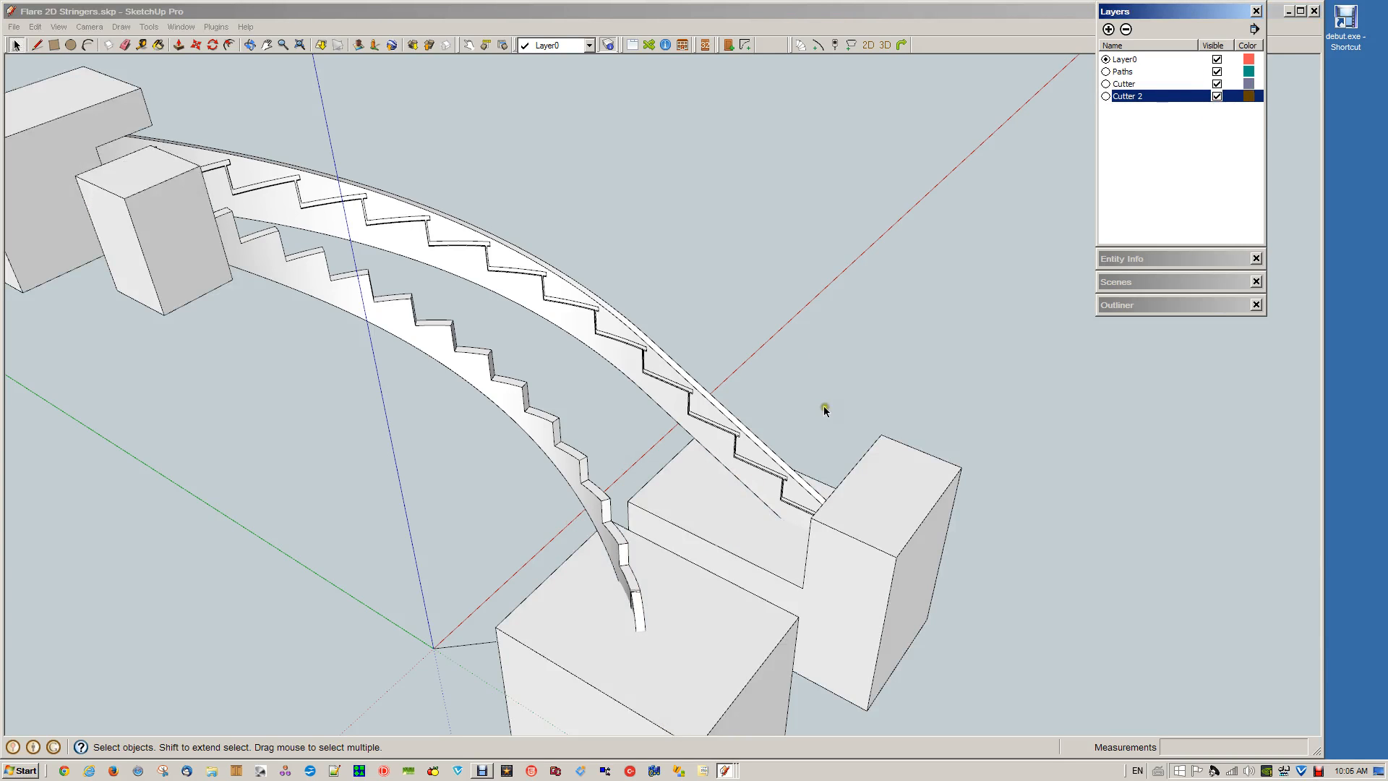
{"action": "middle_click_drag", "start_coordinate": [824, 301], "coordinate": [911, 468]}
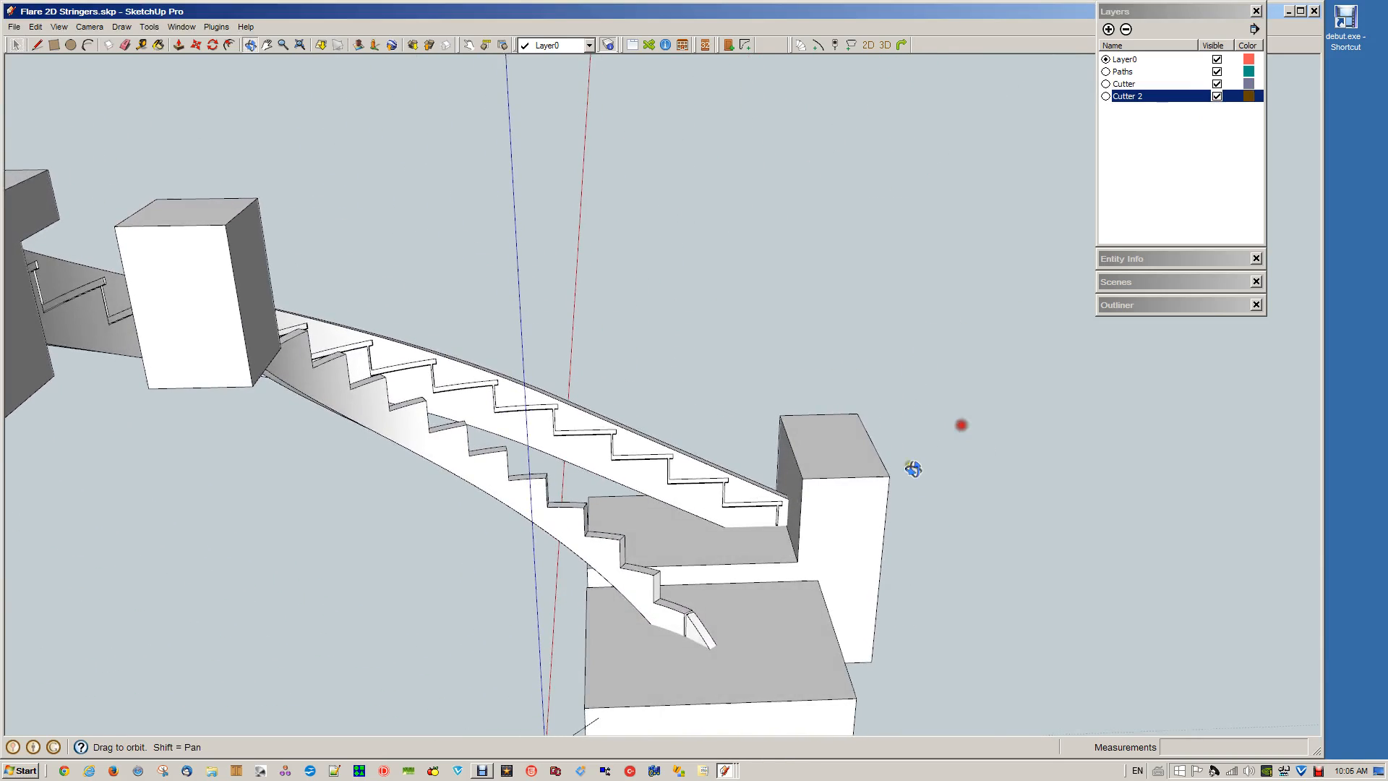
{"action": "scroll", "coordinate": [803, 517], "scroll_direction": "up", "scroll_amount": 5}
{"action": "scroll", "coordinate": [774, 521], "scroll_direction": "up", "scroll_amount": 2}
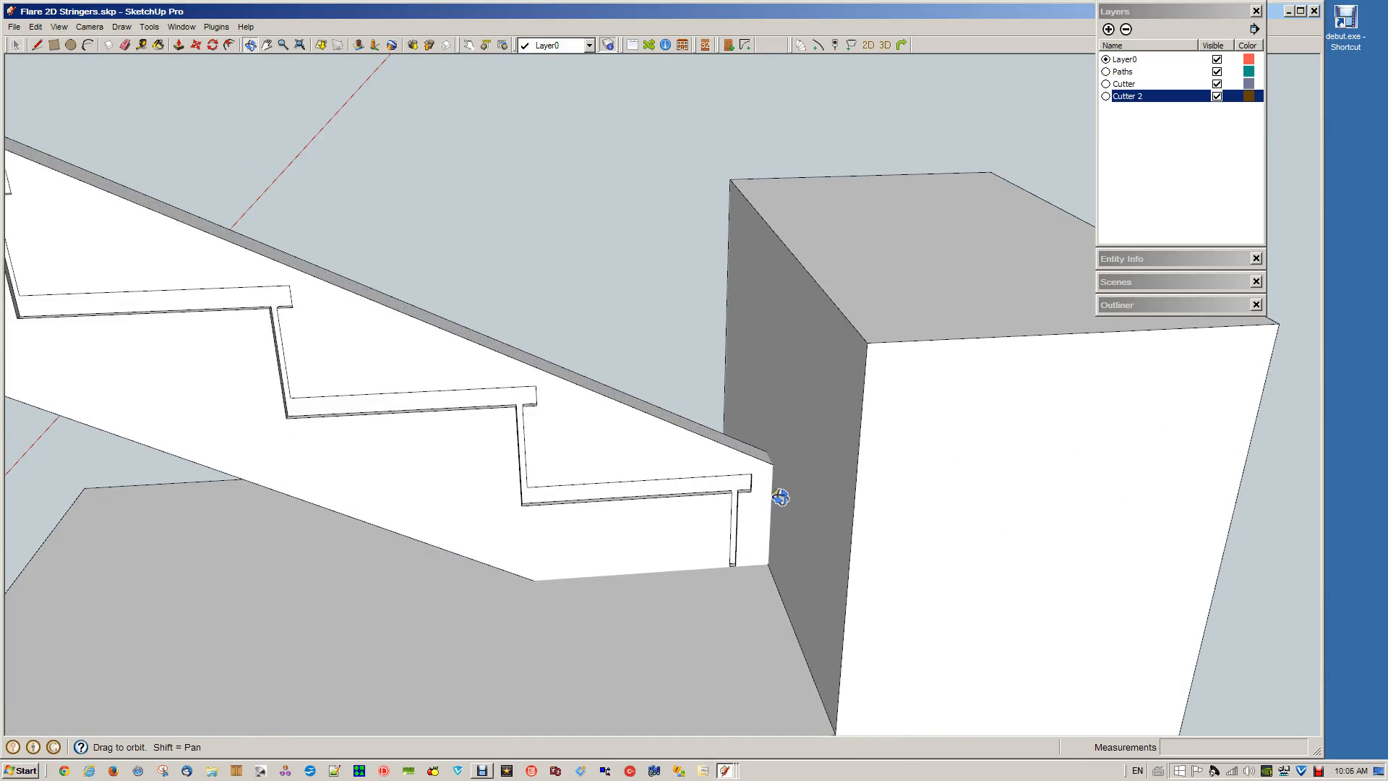
{"action": "scroll", "coordinate": [774, 478], "scroll_direction": "down", "scroll_amount": 6}
{"action": "key", "text": "space"}
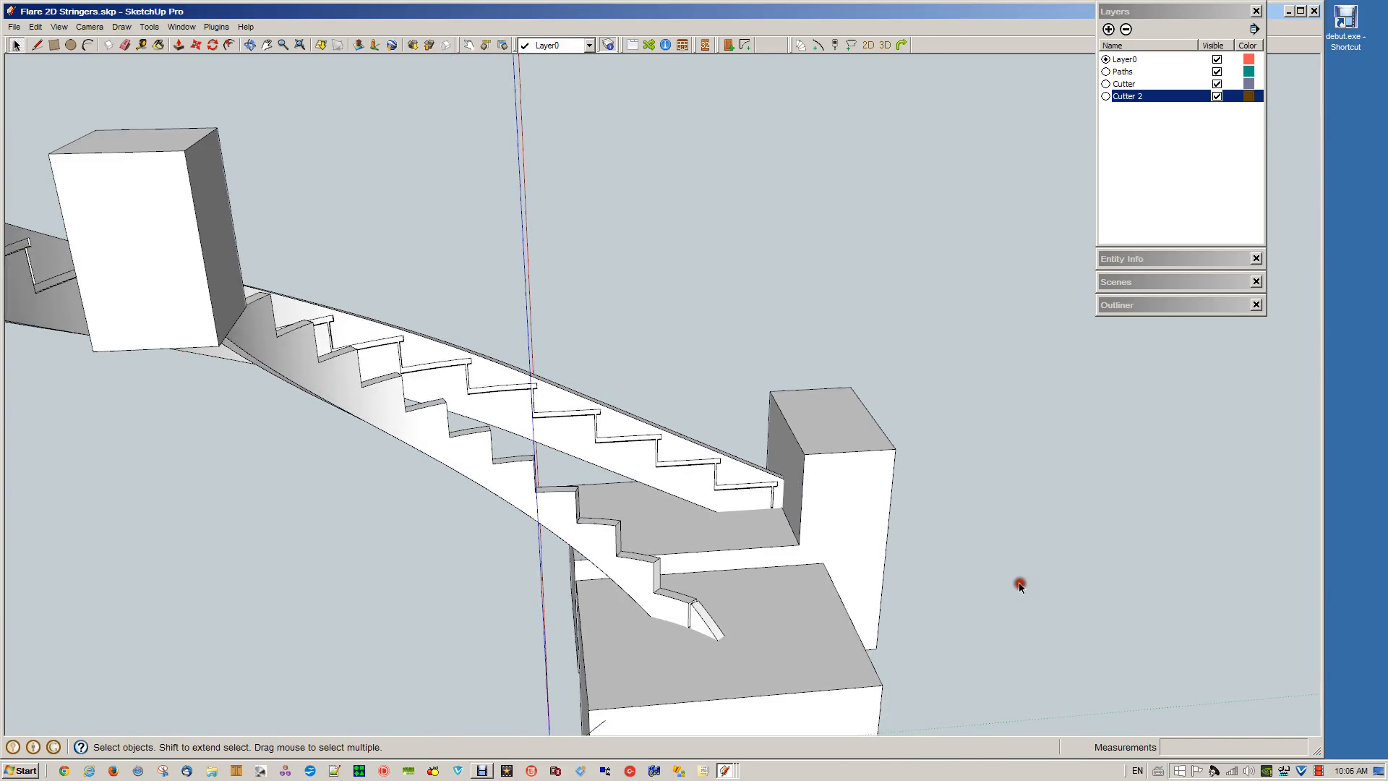
Subtract the stepped Cutter 2 block at the outer stringer's lower end from the outer stringer with the Subtract solid tool
{"action": "left_click", "coordinate": [866, 529]}
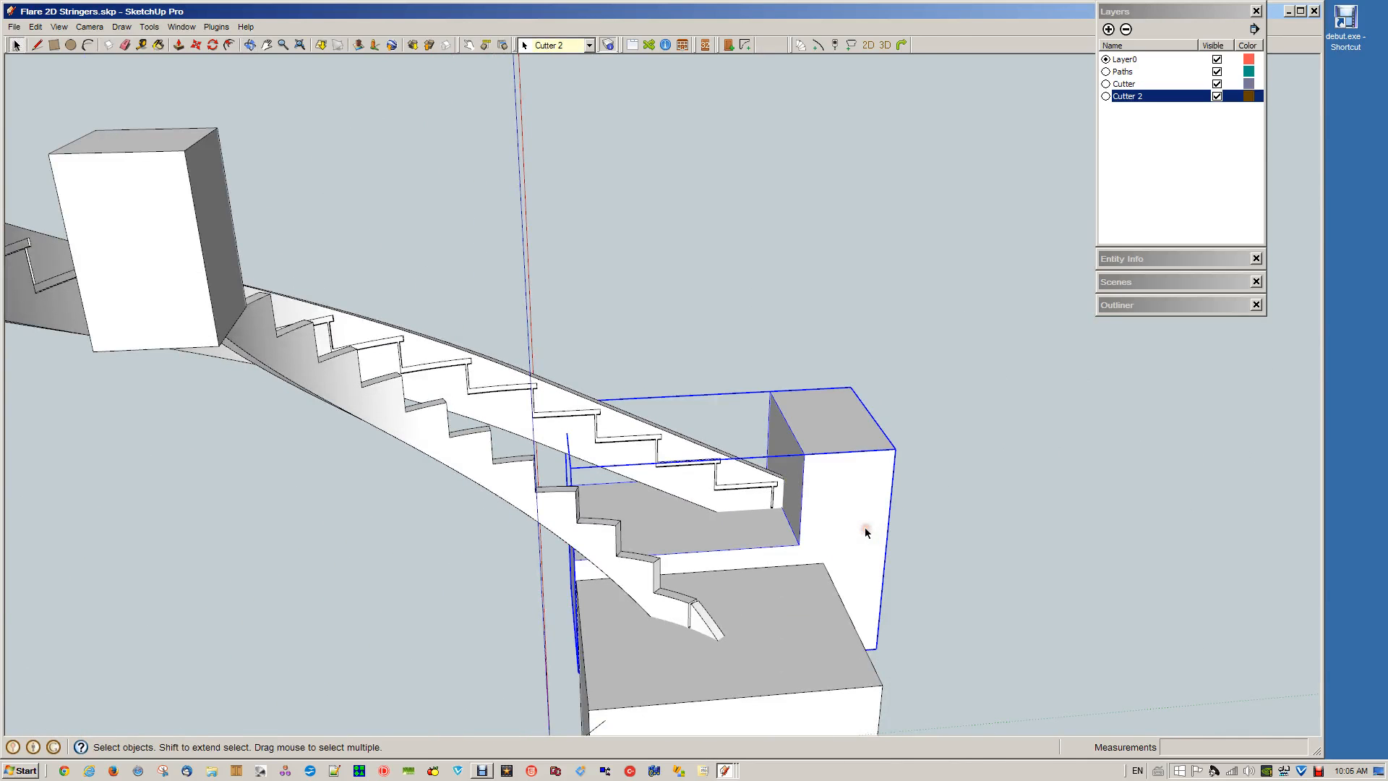
{"action": "left_click", "coordinate": [499, 402], "text": "shift"}
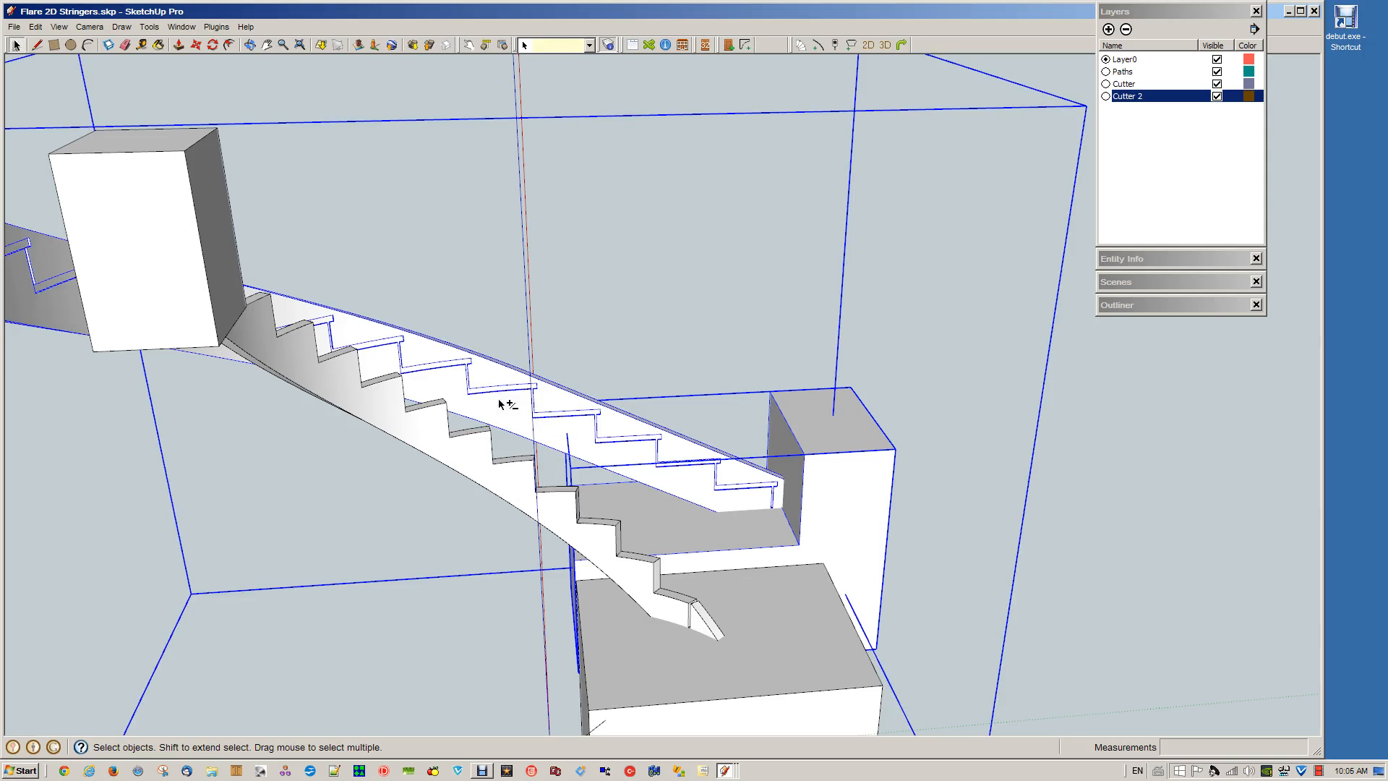
{"action": "right_click", "coordinate": [499, 402]}
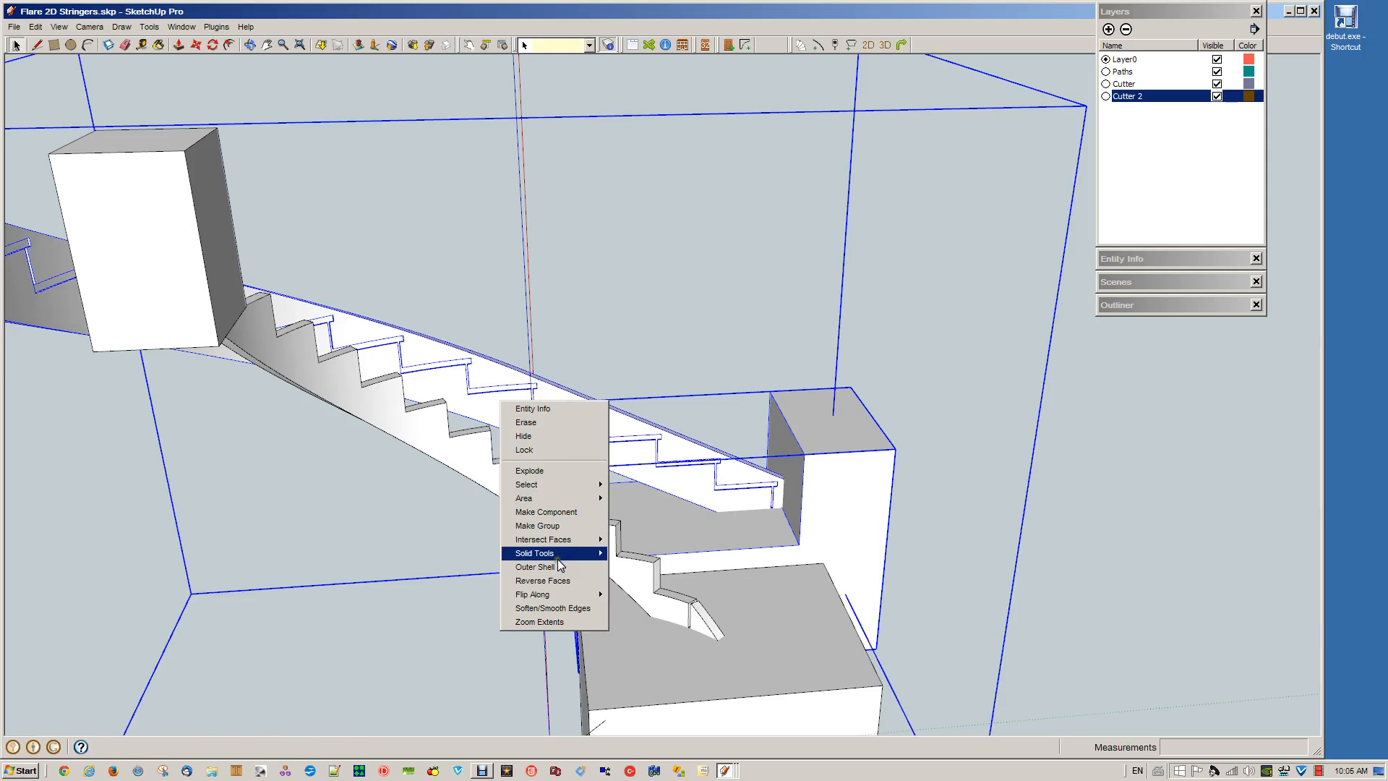
{"action": "mouse_move", "coordinate": [557, 555]}
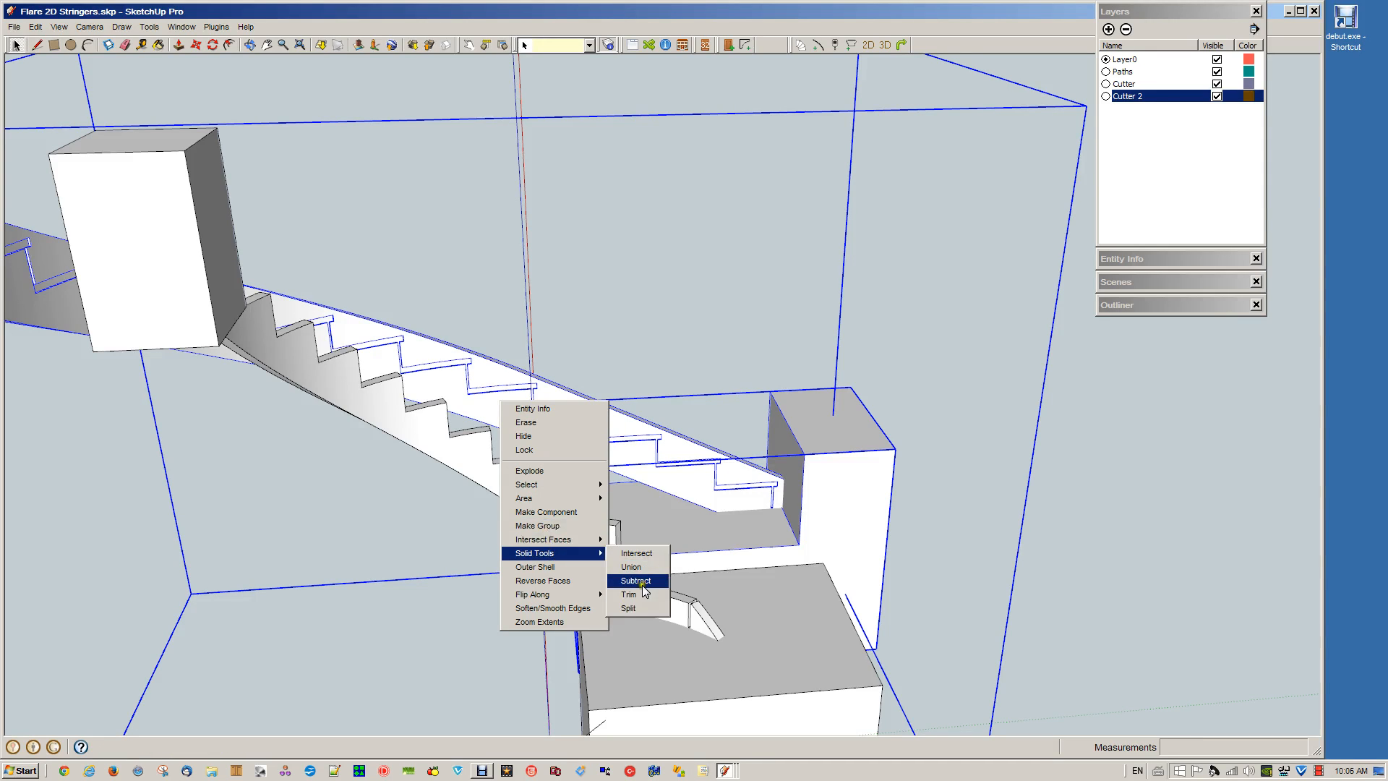
{"action": "left_click", "coordinate": [640, 579]}
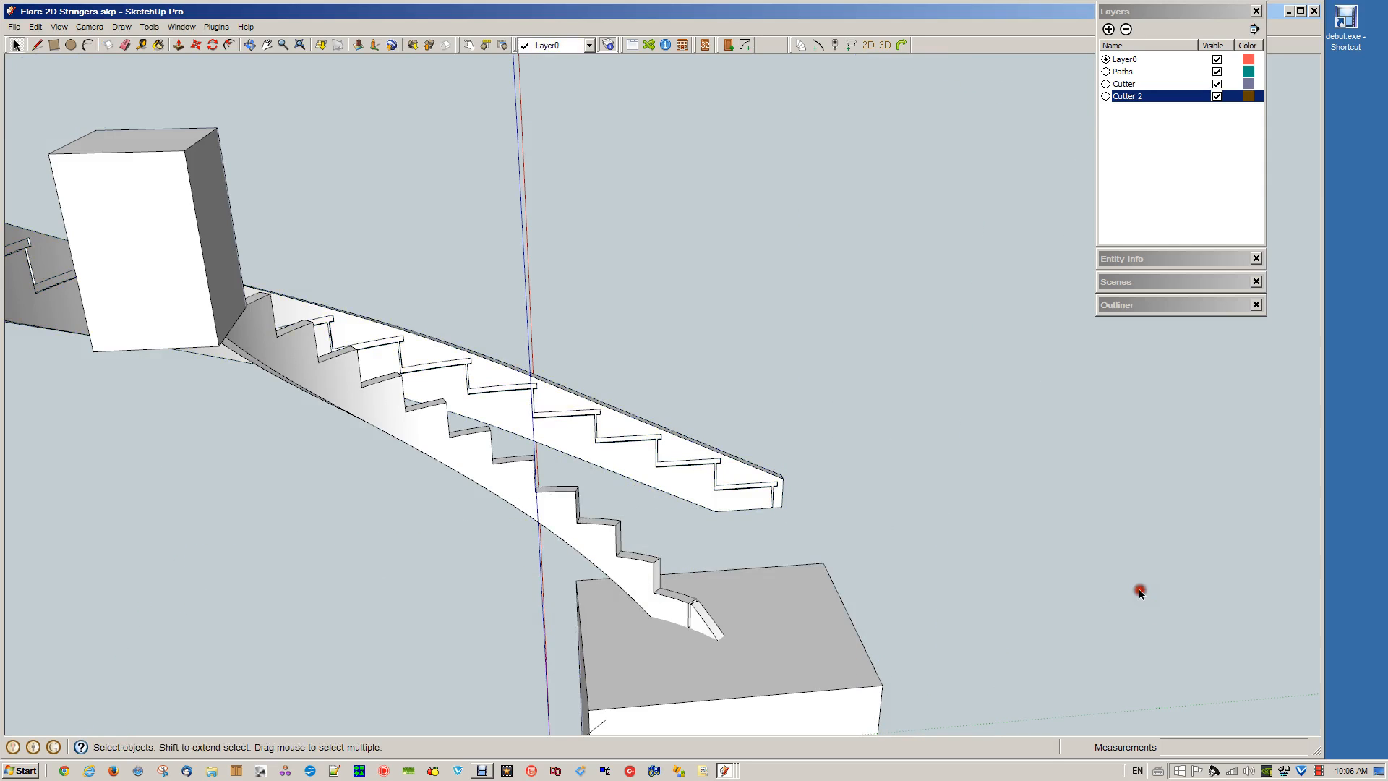
Subtract the remaining lower Cutter 2 block from the inner stringer's lower end
{"action": "left_click", "coordinate": [790, 641]}
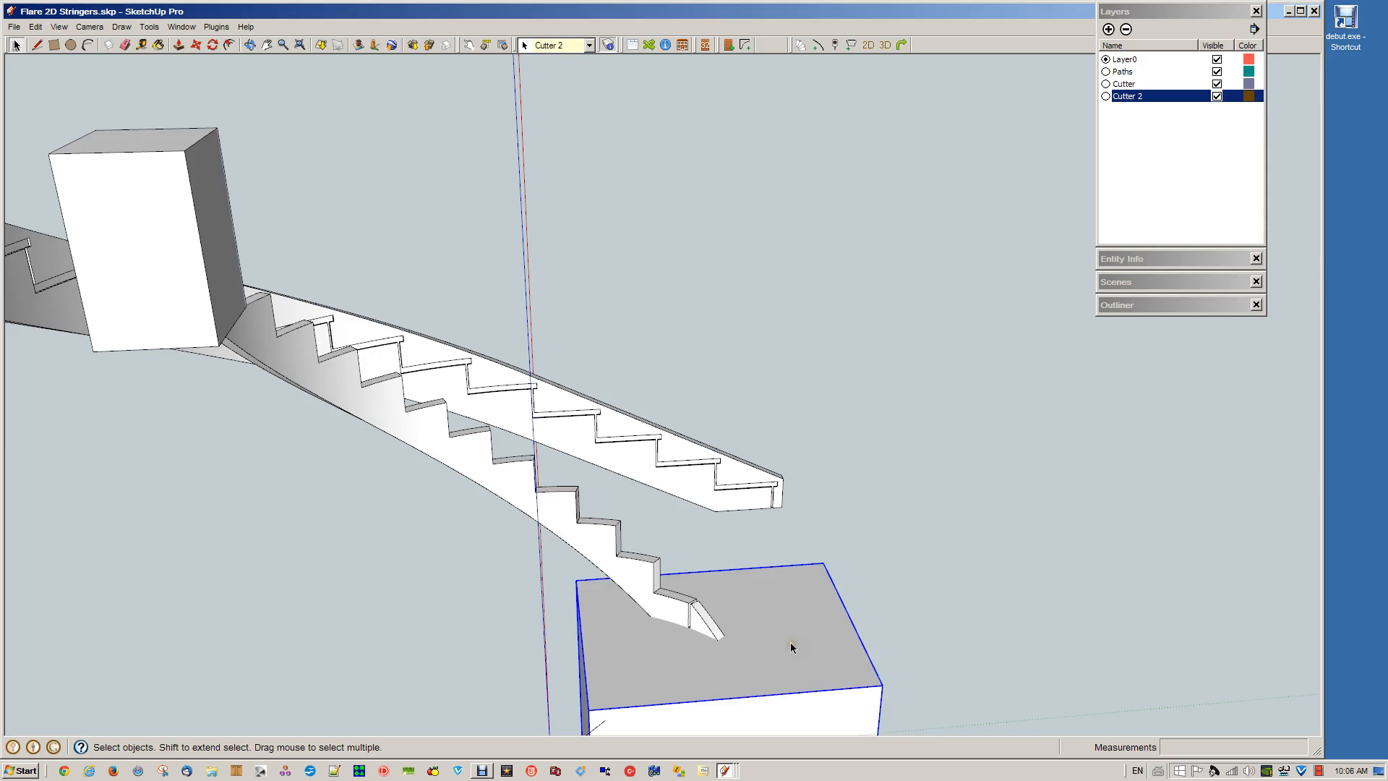
{"action": "left_click", "coordinate": [585, 549], "text": "shift"}
{"action": "right_click", "coordinate": [585, 545]}
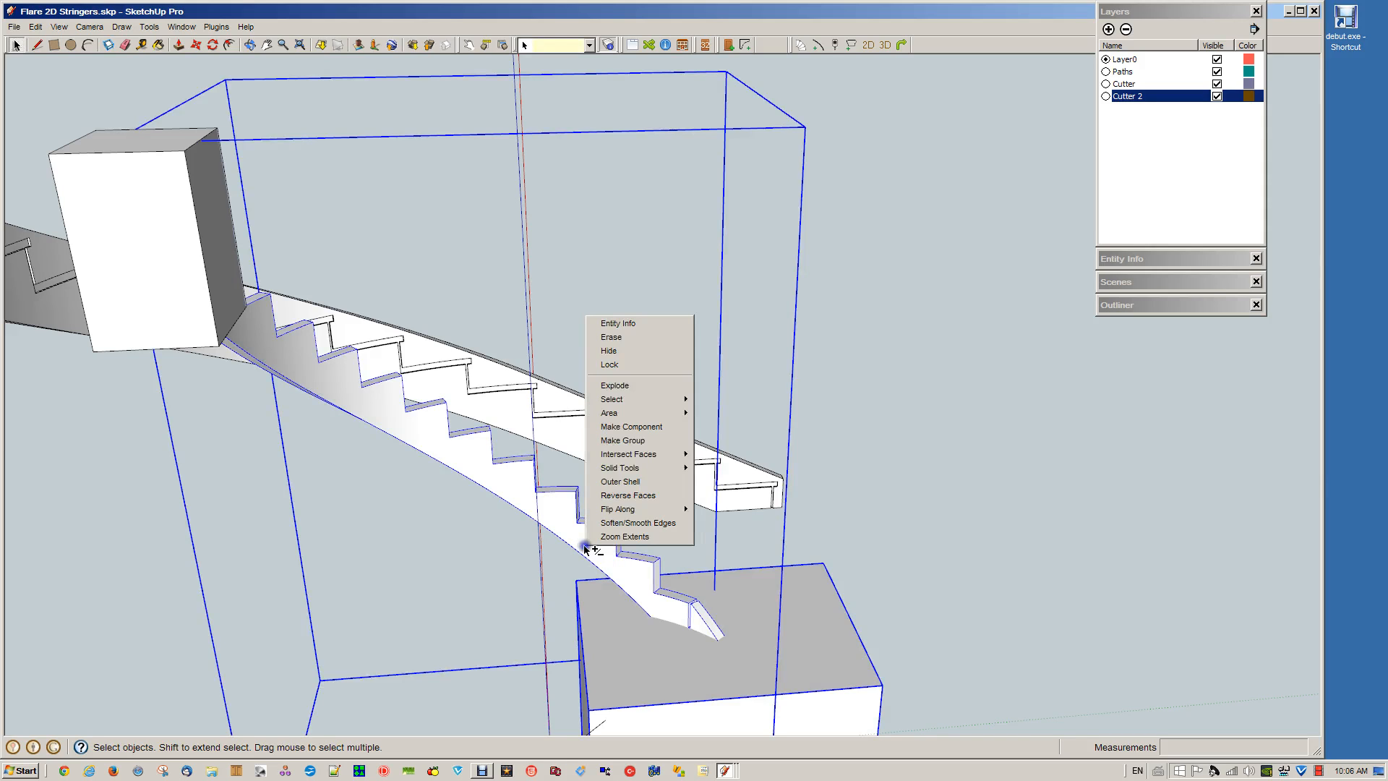
{"action": "mouse_move", "coordinate": [614, 414]}
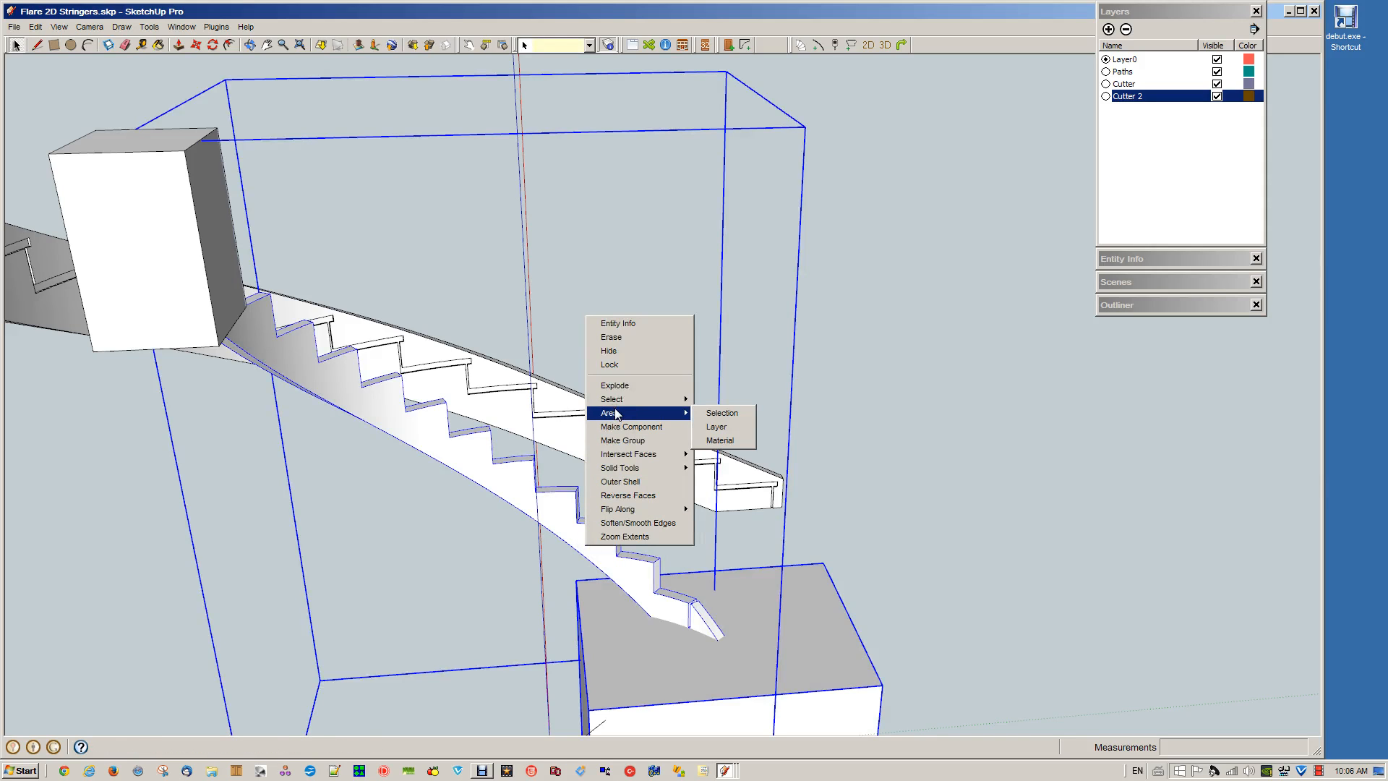
{"action": "mouse_move", "coordinate": [636, 453]}
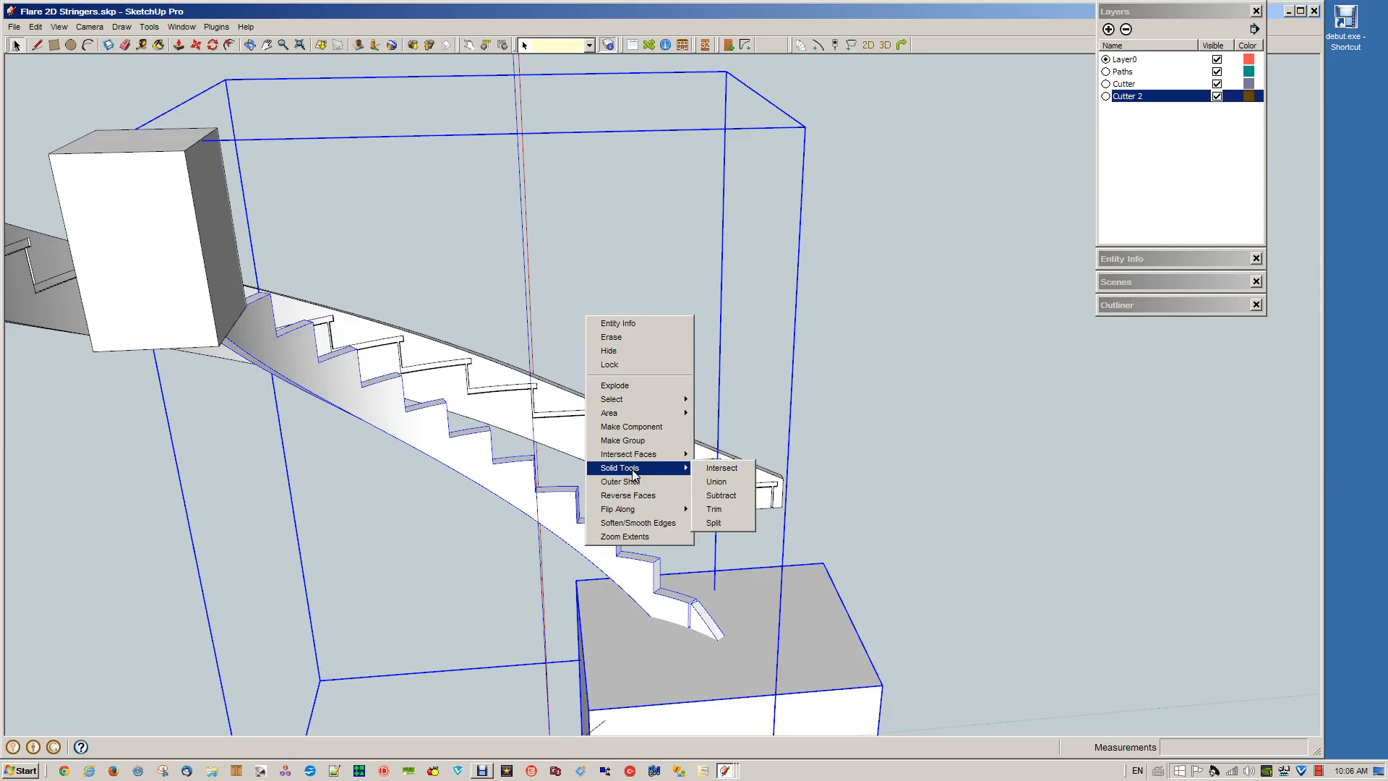
{"action": "left_click", "coordinate": [725, 499]}
{"action": "left_click", "coordinate": [907, 650]}
Open the inner stringer group, delete the leftover offcut in front of its lowest riser and close the group
{"action": "double_click", "coordinate": [705, 627]}
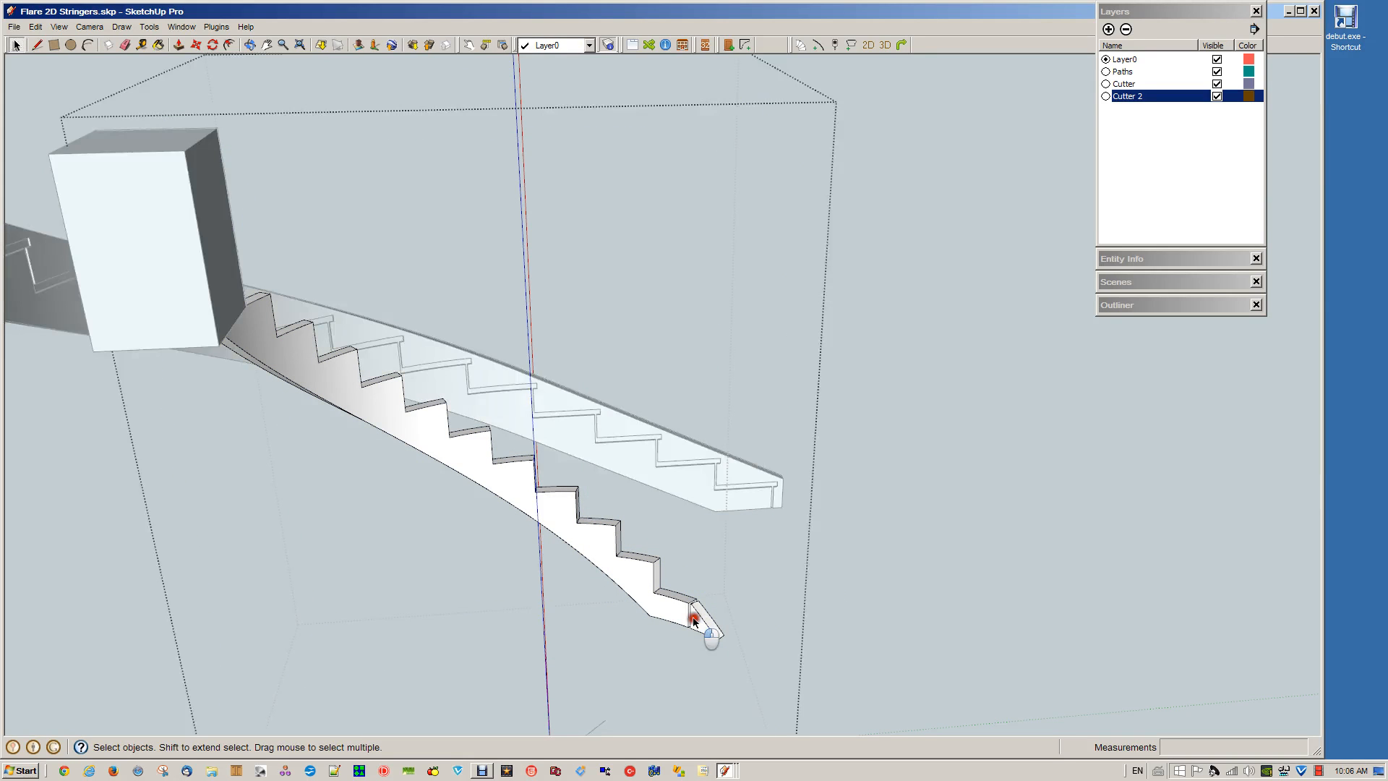
{"action": "left_click", "coordinate": [700, 630]}
{"action": "key", "text": "Delete"}
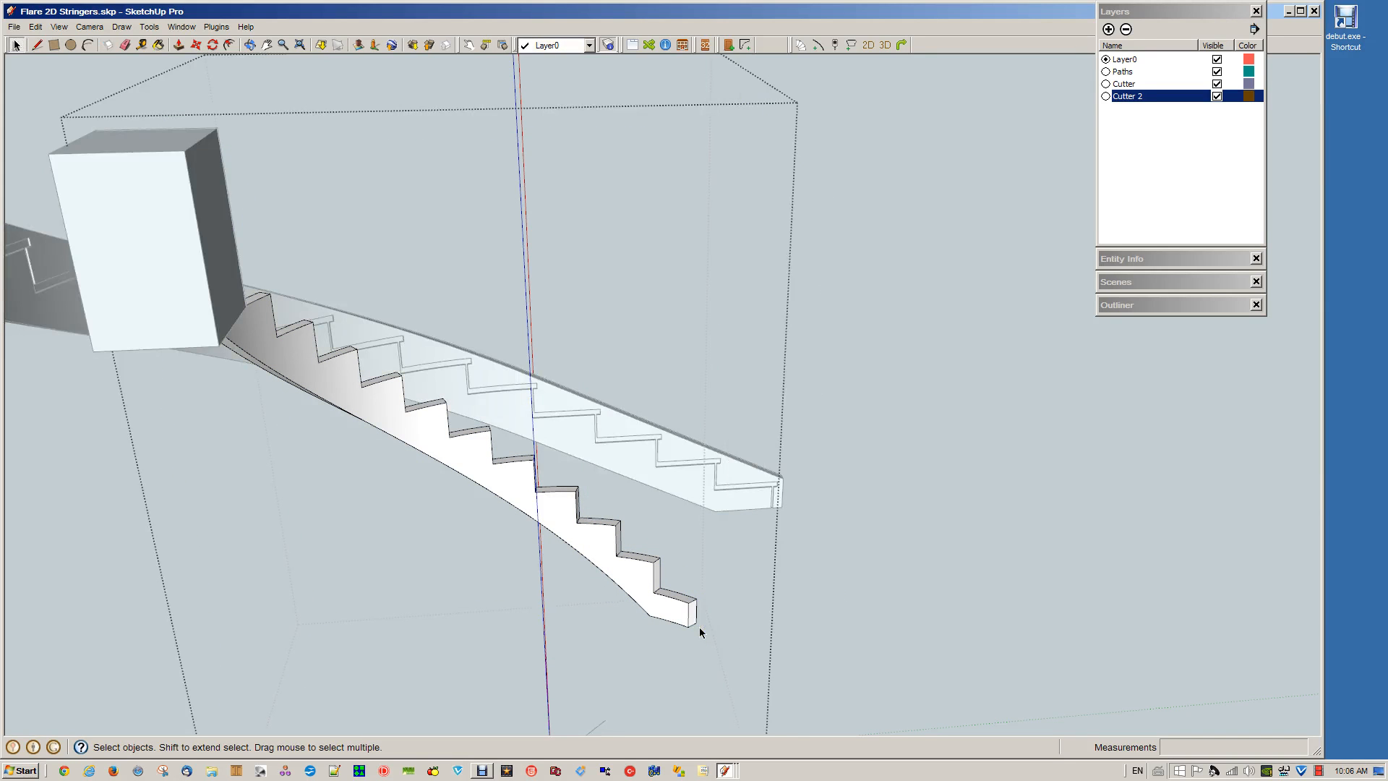
{"action": "left_click", "coordinate": [885, 581]}
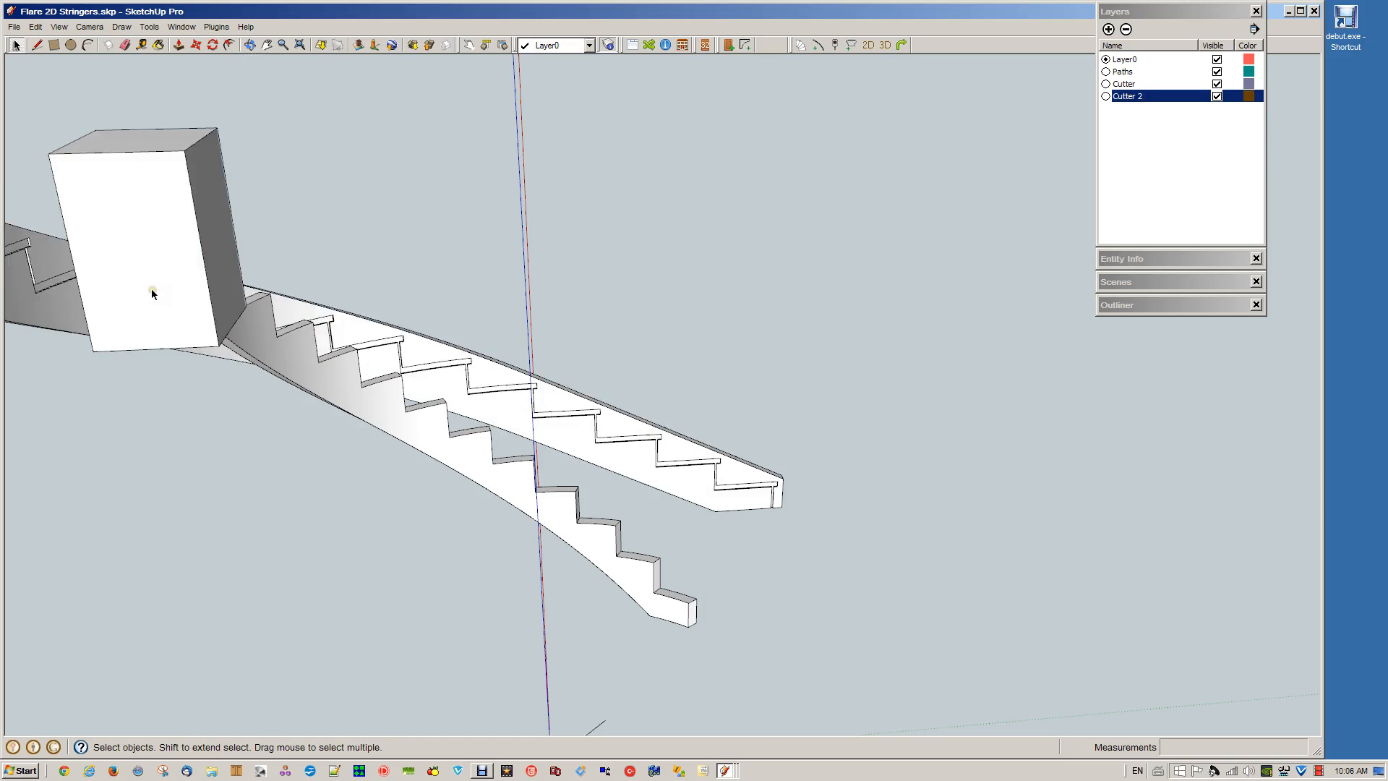
Open the upper Cutter 2 block of the outer stringer, Push/Pull its top face up past the protruding stringer end and close the group
{"action": "left_click", "coordinate": [169, 204]}
{"action": "left_click", "coordinate": [248, 387]}
{"action": "middle_click_drag", "start_coordinate": [261, 406], "coordinate": [508, 576]}
{"action": "middle_click_drag", "start_coordinate": [449, 440], "coordinate": [431, 375]}
{"action": "left_click", "coordinate": [450, 380]}
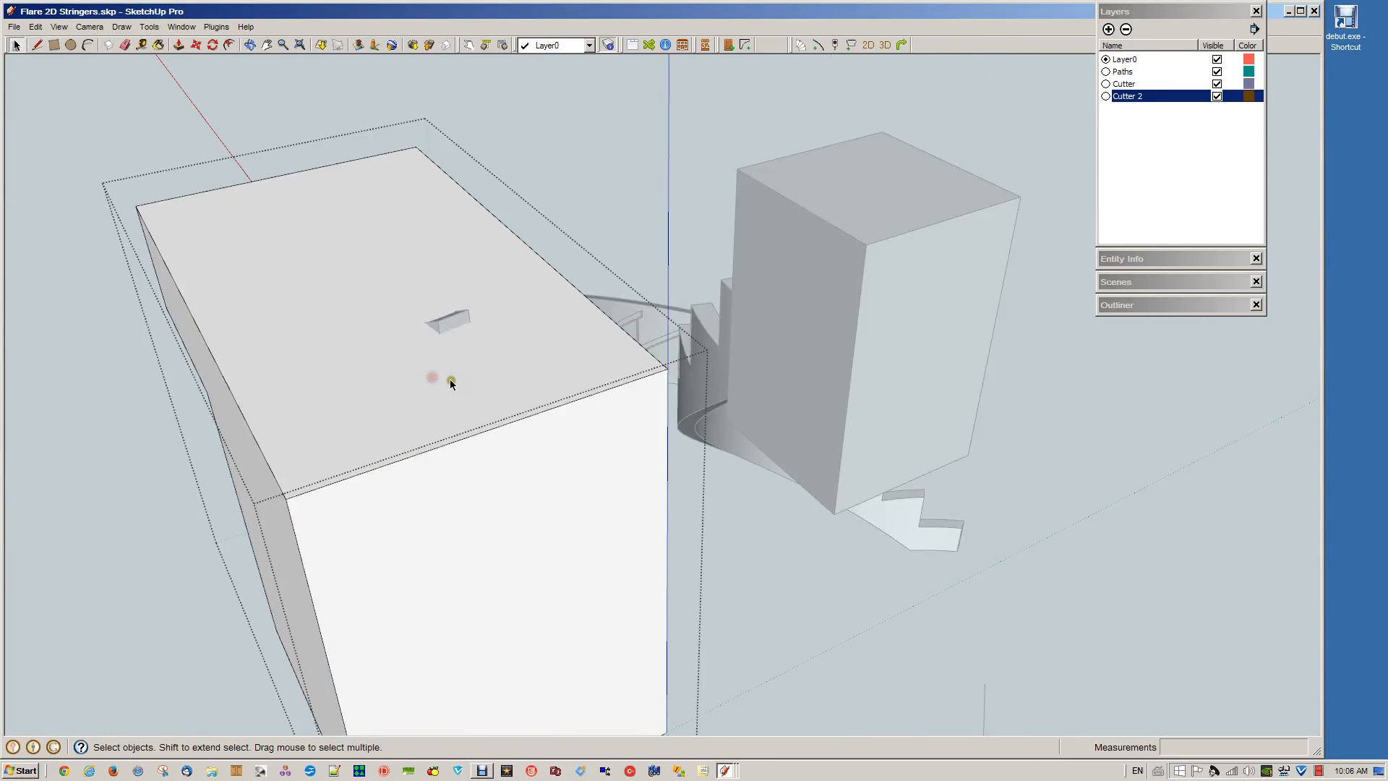
{"action": "left_click", "coordinate": [449, 380]}
{"action": "key", "text": "p"}
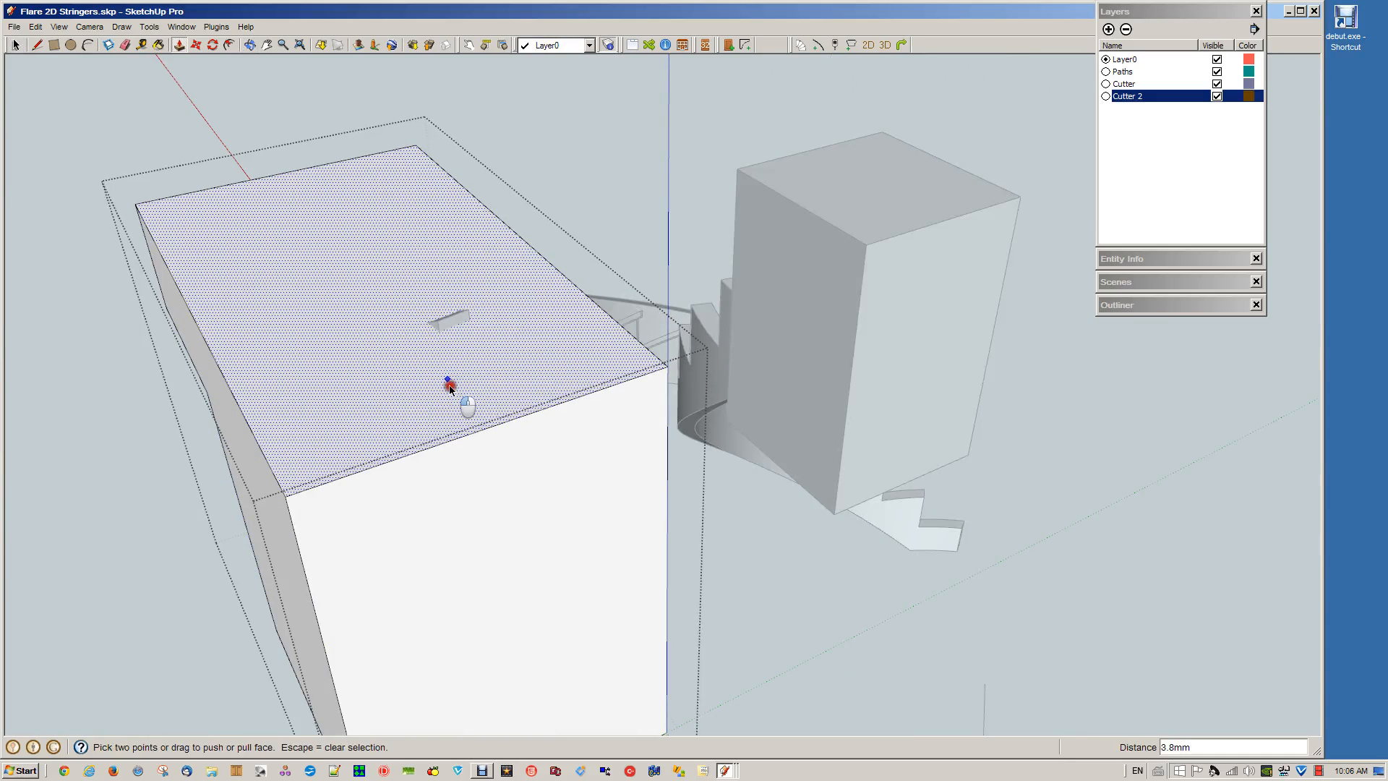
{"action": "left_click_drag", "start_coordinate": [437, 361], "coordinate": [416, 304]}
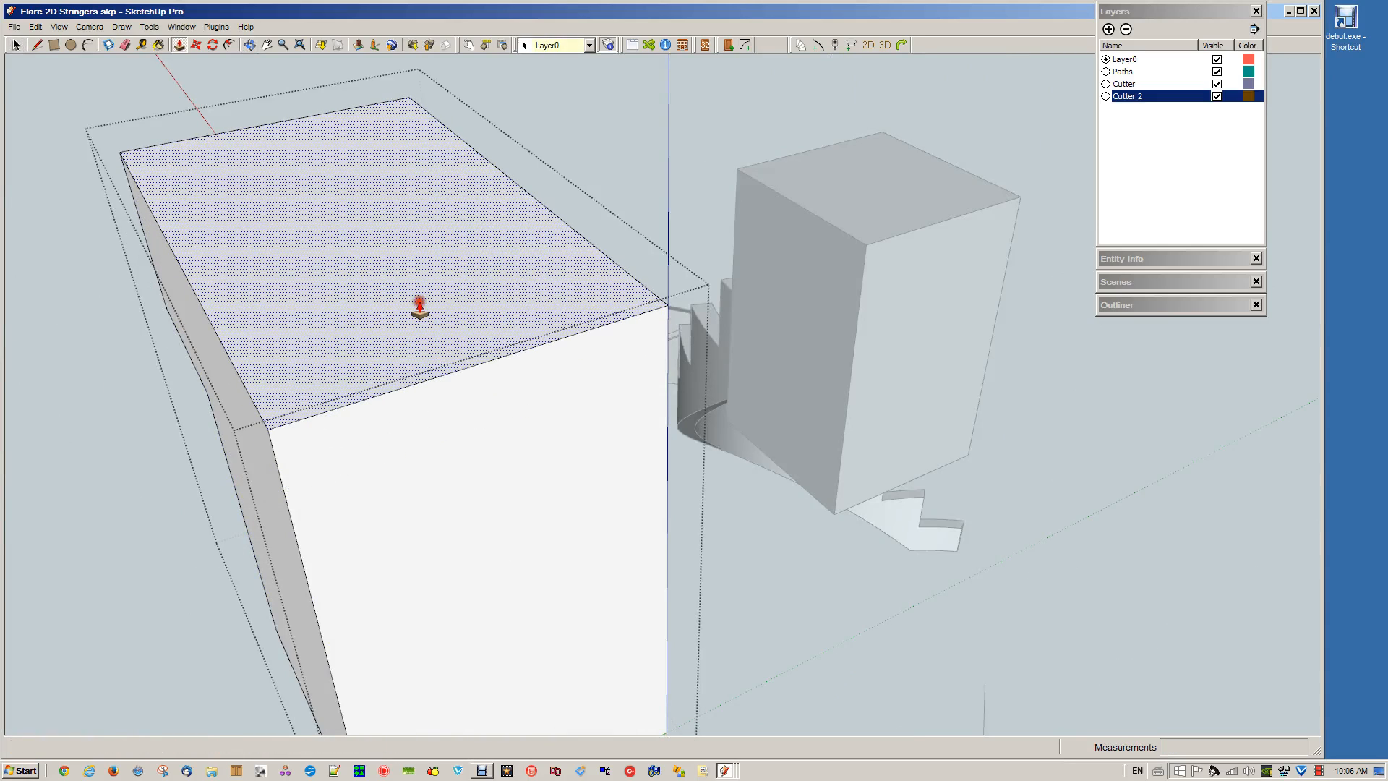
{"action": "key", "text": "space"}
{"action": "left_click", "coordinate": [827, 607]}
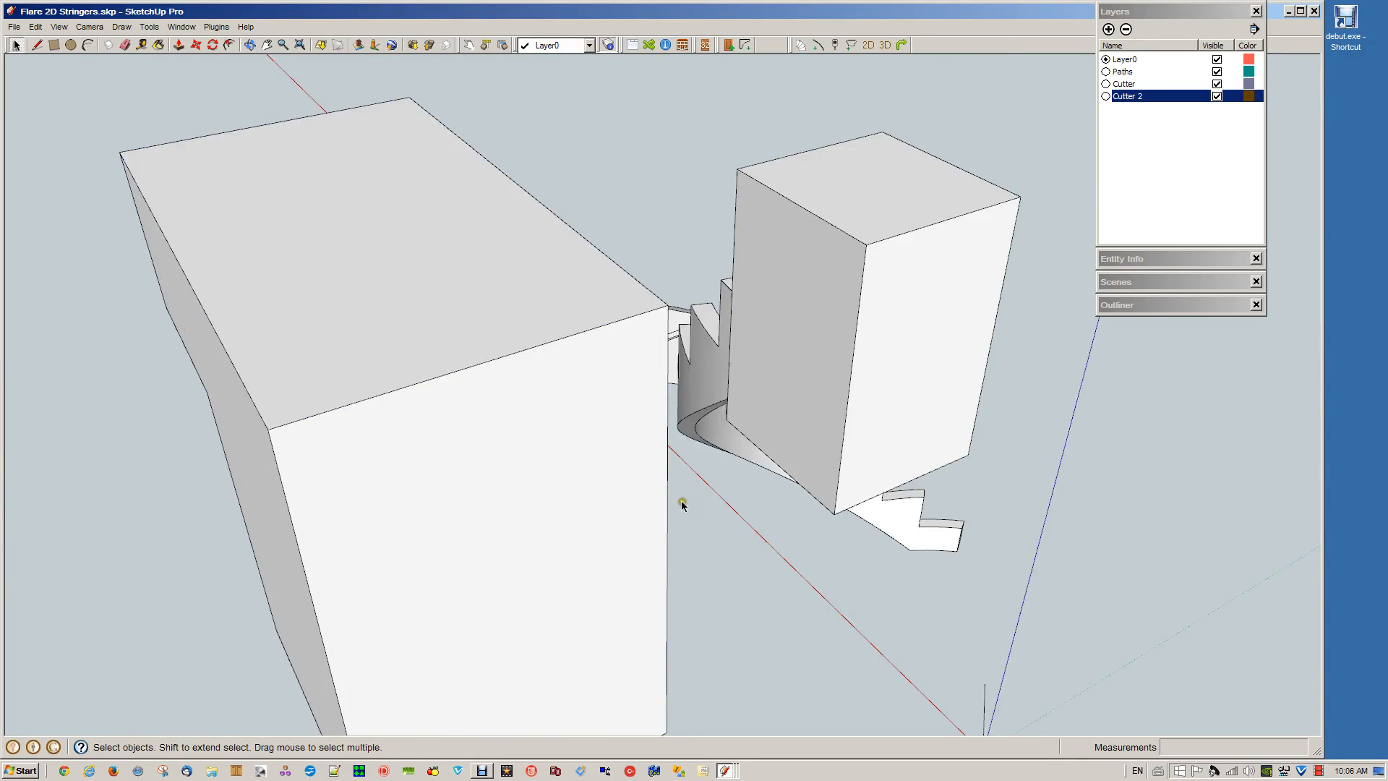
Check where the heightened block meets the outer stringer's upper end and subtract the block from that stringer
{"action": "middle_click_drag", "start_coordinate": [678, 501], "coordinate": [815, 328]}
{"action": "scroll", "coordinate": [877, 329], "scroll_direction": "up", "scroll_amount": 6}
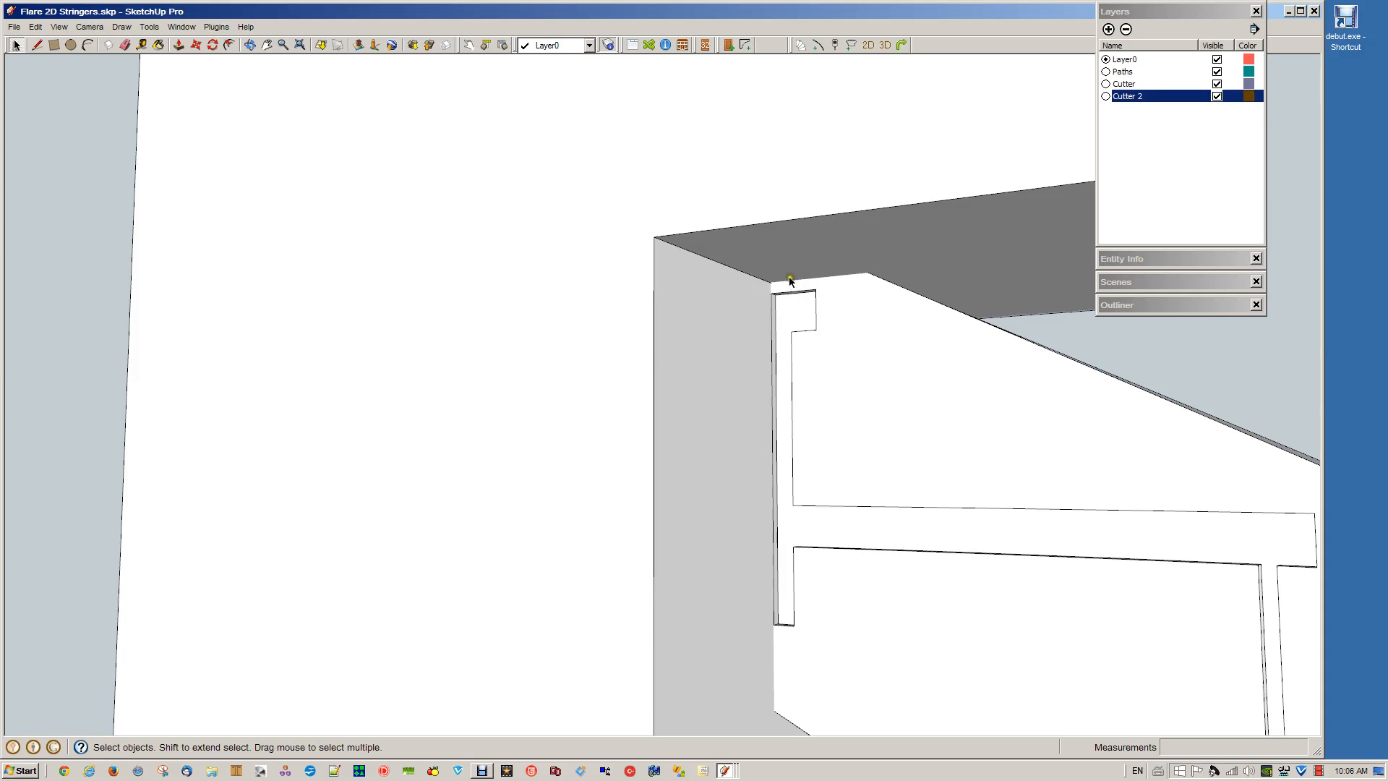
{"action": "scroll", "coordinate": [826, 275], "scroll_direction": "down", "scroll_amount": 5}
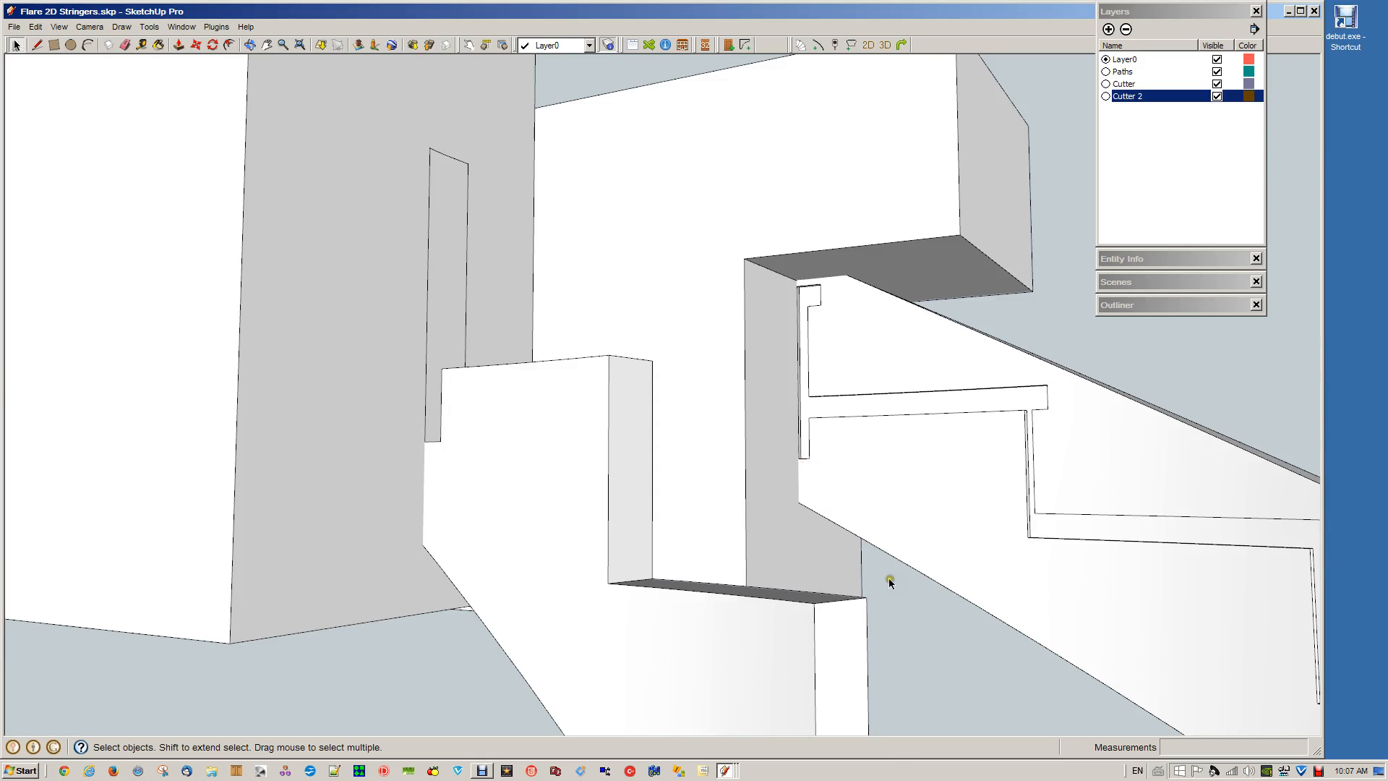
{"action": "scroll", "coordinate": [889, 582], "scroll_direction": "down", "scroll_amount": 5}
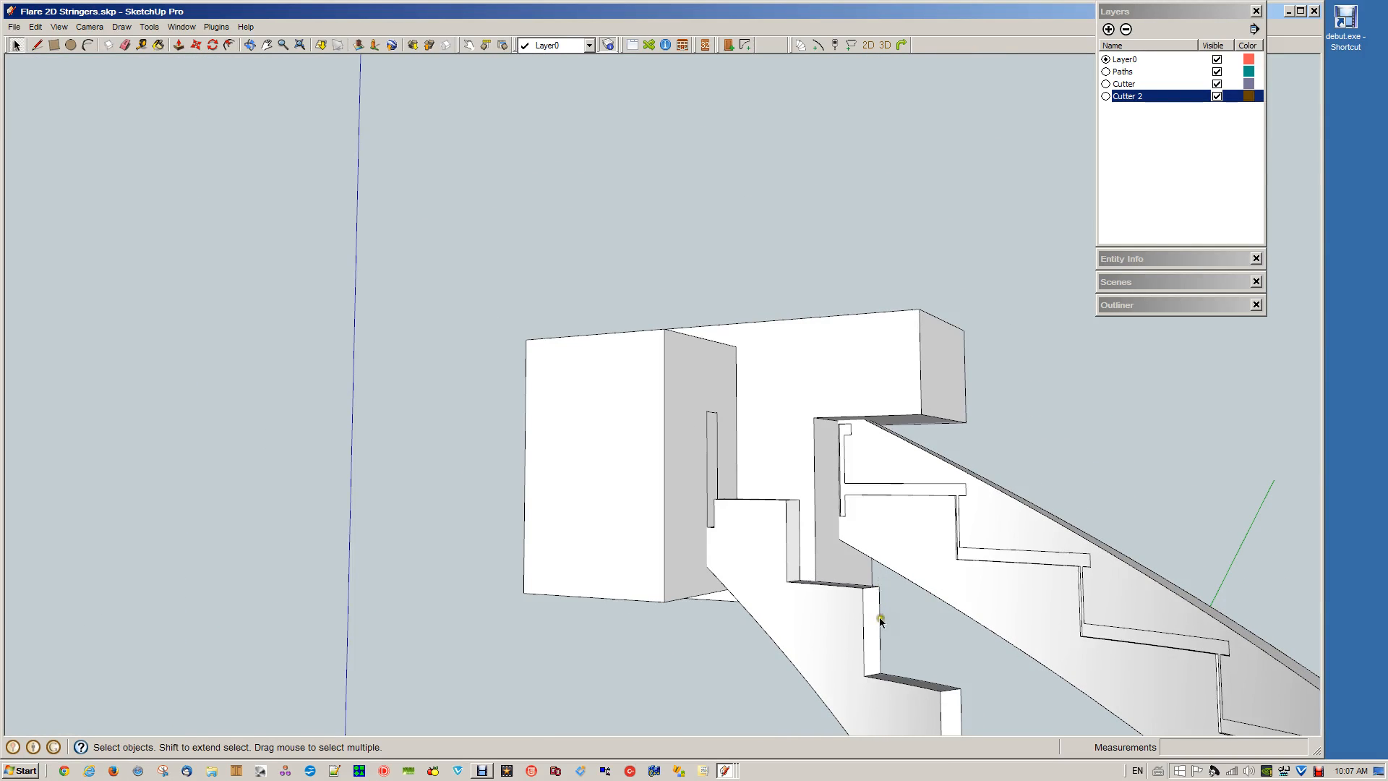
{"action": "left_click", "coordinate": [850, 360]}
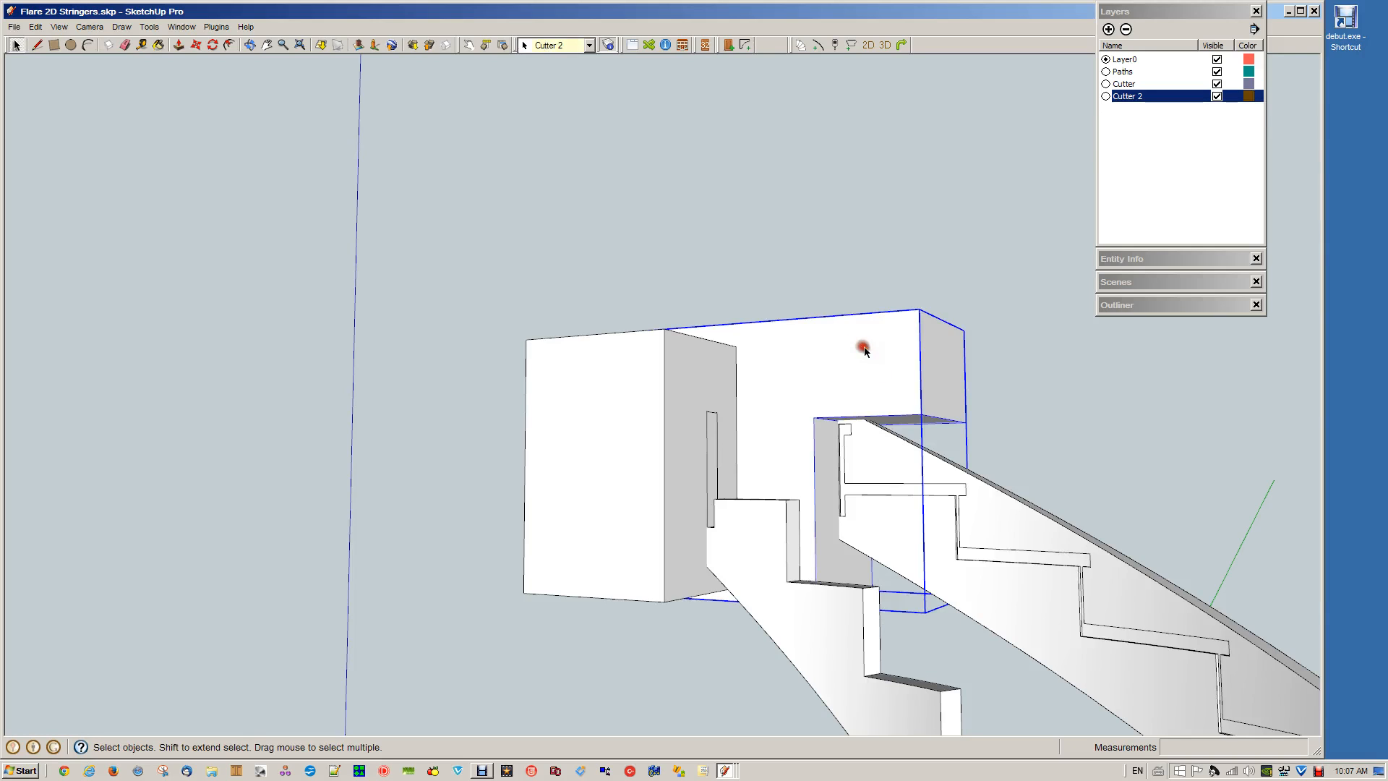
{"action": "left_click", "coordinate": [1004, 589], "text": "shift"}
{"action": "right_click", "coordinate": [1005, 589]}
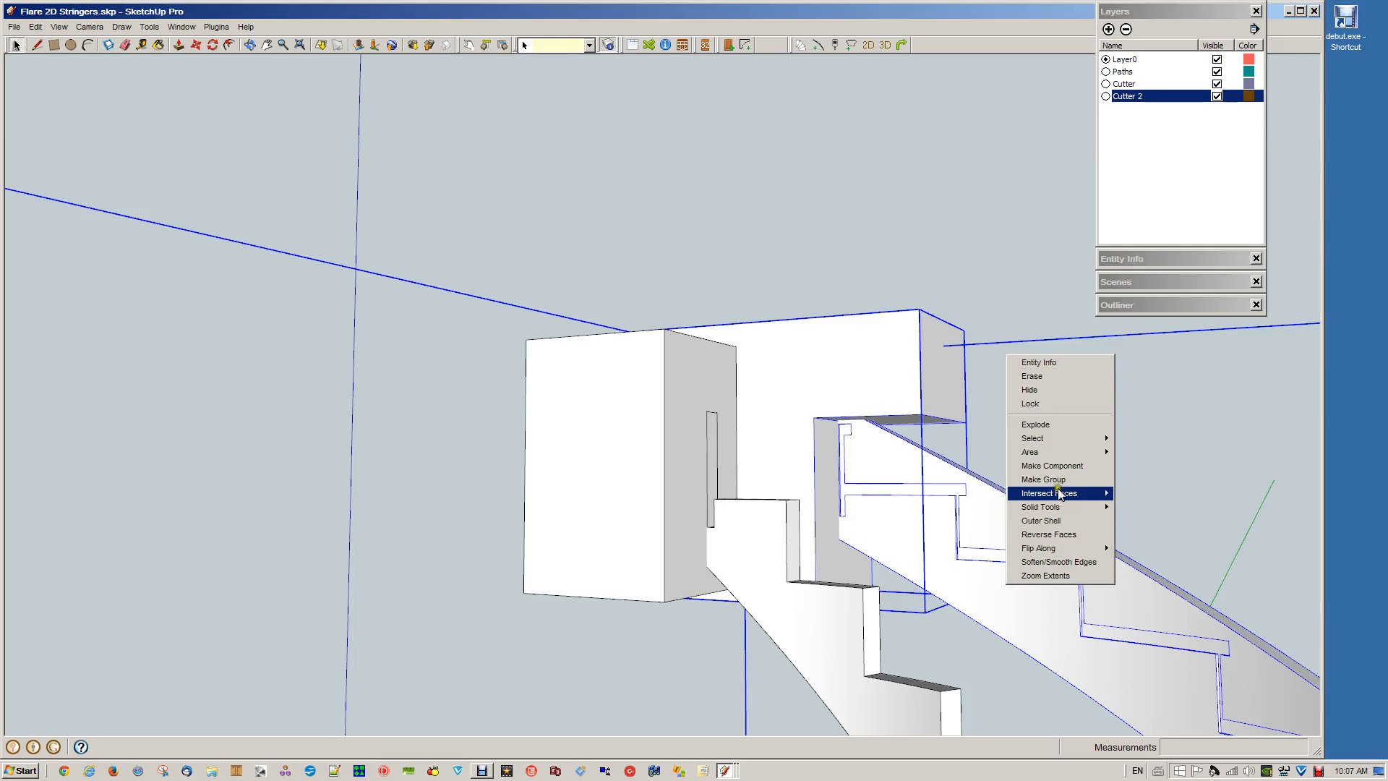
{"action": "mouse_move", "coordinate": [1056, 508]}
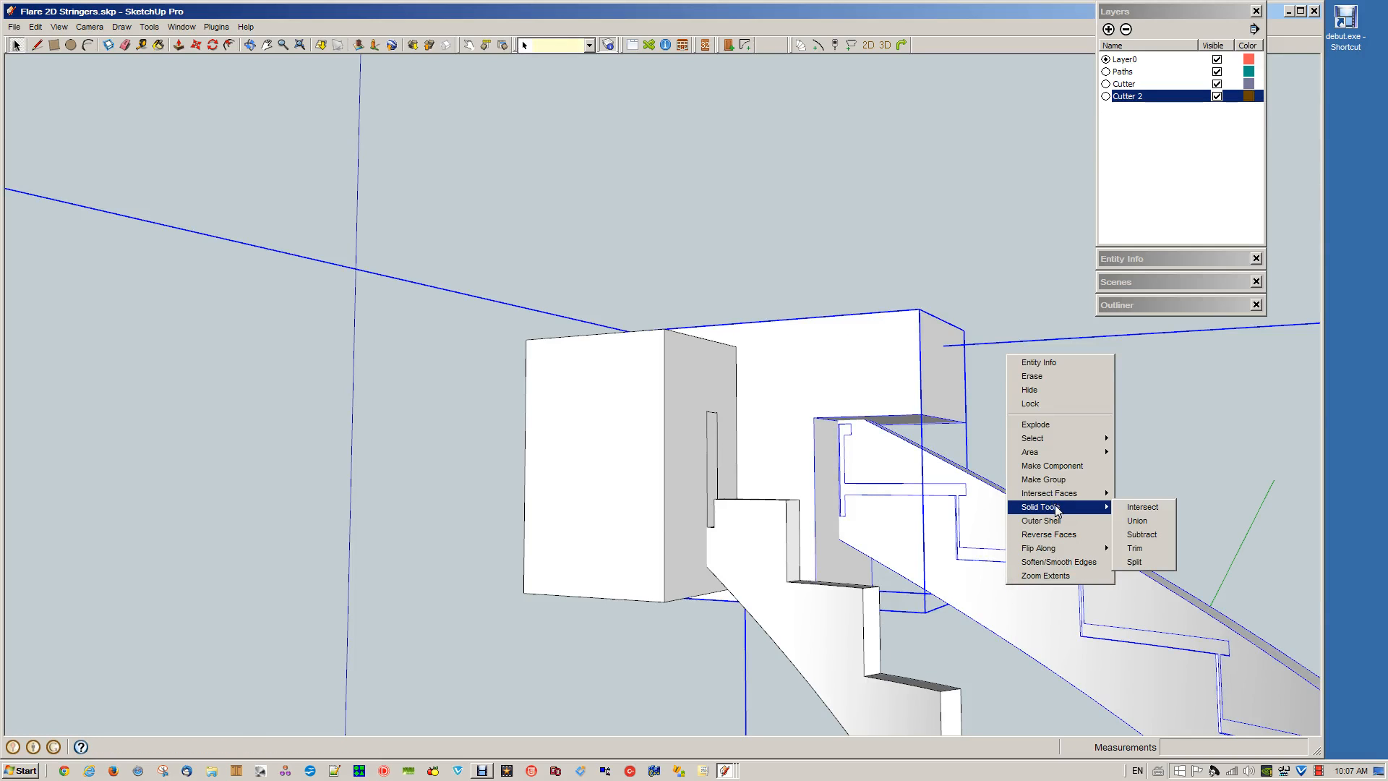
{"action": "left_click", "coordinate": [1140, 535]}
{"action": "left_click", "coordinate": [824, 329]}
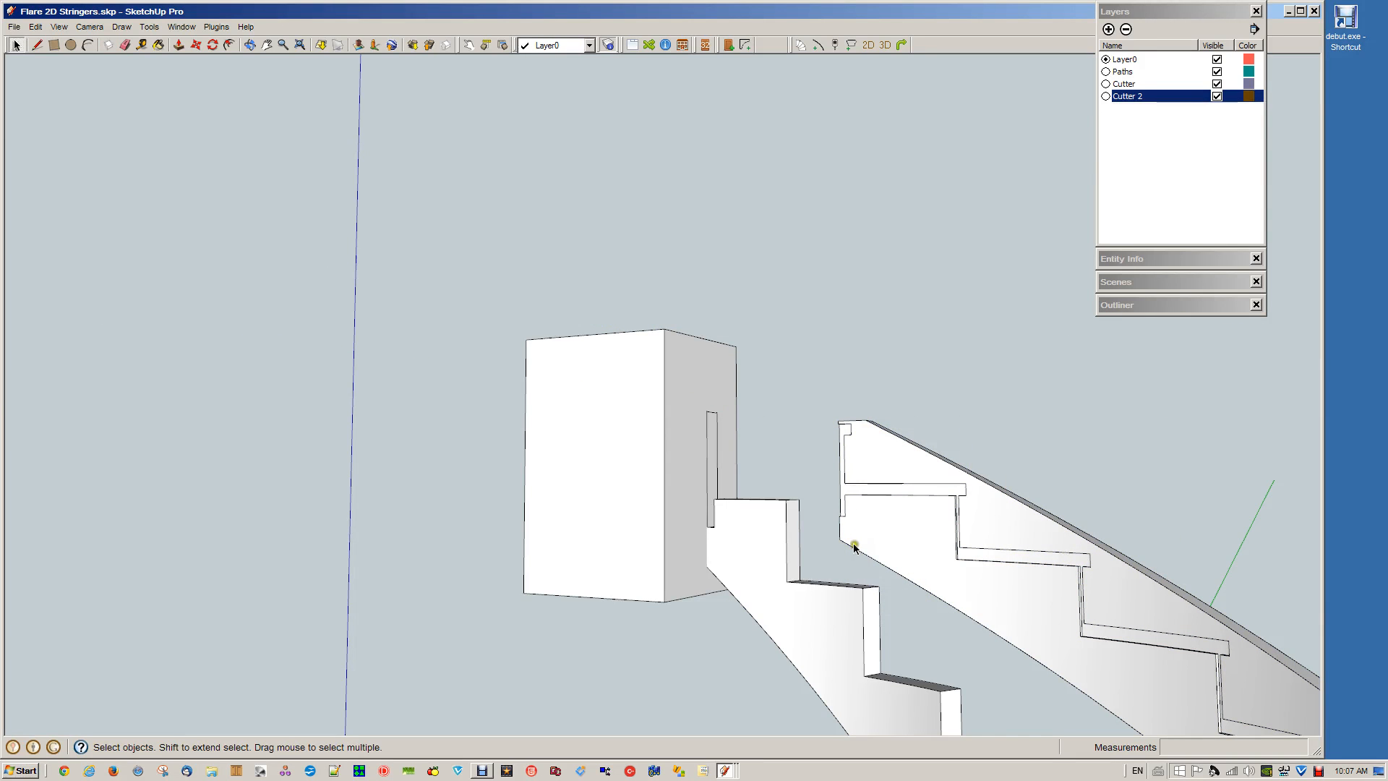
Subtract the last upper Cutter 2 block from the inner stringer and examine both trimmed stringers
{"action": "middle_click_drag", "start_coordinate": [830, 557], "coordinate": [523, 487]}
{"action": "scroll", "coordinate": [459, 418], "scroll_direction": "up", "scroll_amount": 5}
{"action": "middle_click_drag", "start_coordinate": [459, 418], "coordinate": [511, 406]}
{"action": "scroll", "coordinate": [470, 440], "scroll_direction": "down", "scroll_amount": 6}
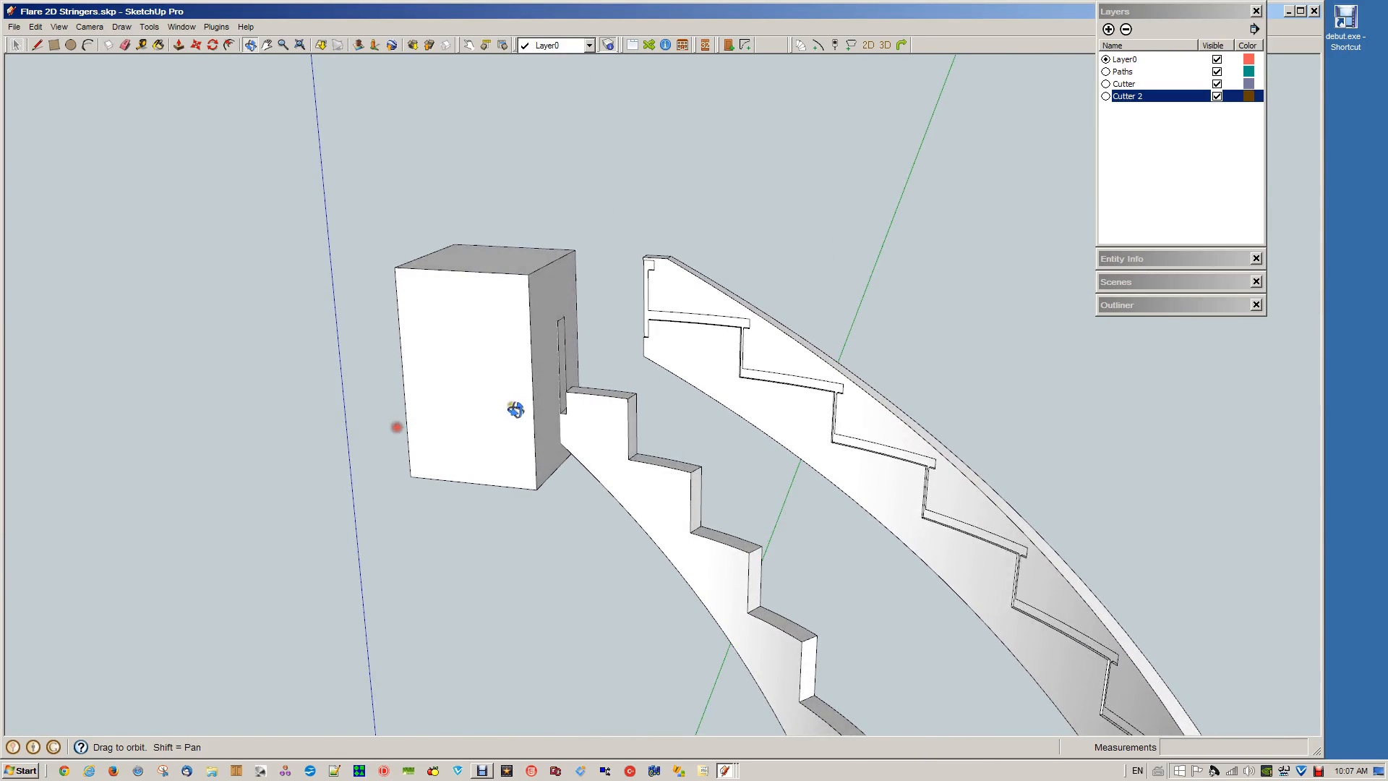
{"action": "key", "text": "space"}
{"action": "left_click", "coordinate": [493, 356]}
{"action": "left_click", "coordinate": [589, 463], "text": "shift"}
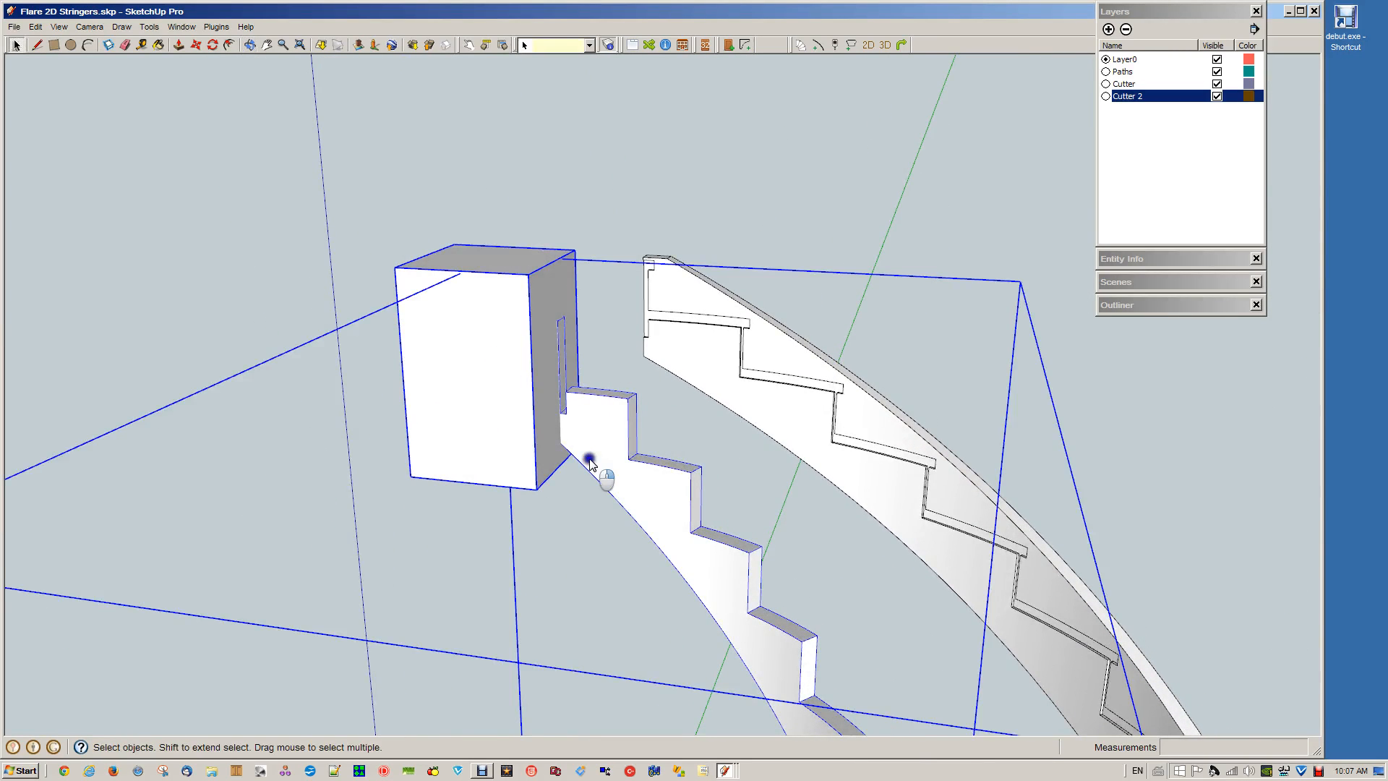
{"action": "right_click", "coordinate": [590, 461]}
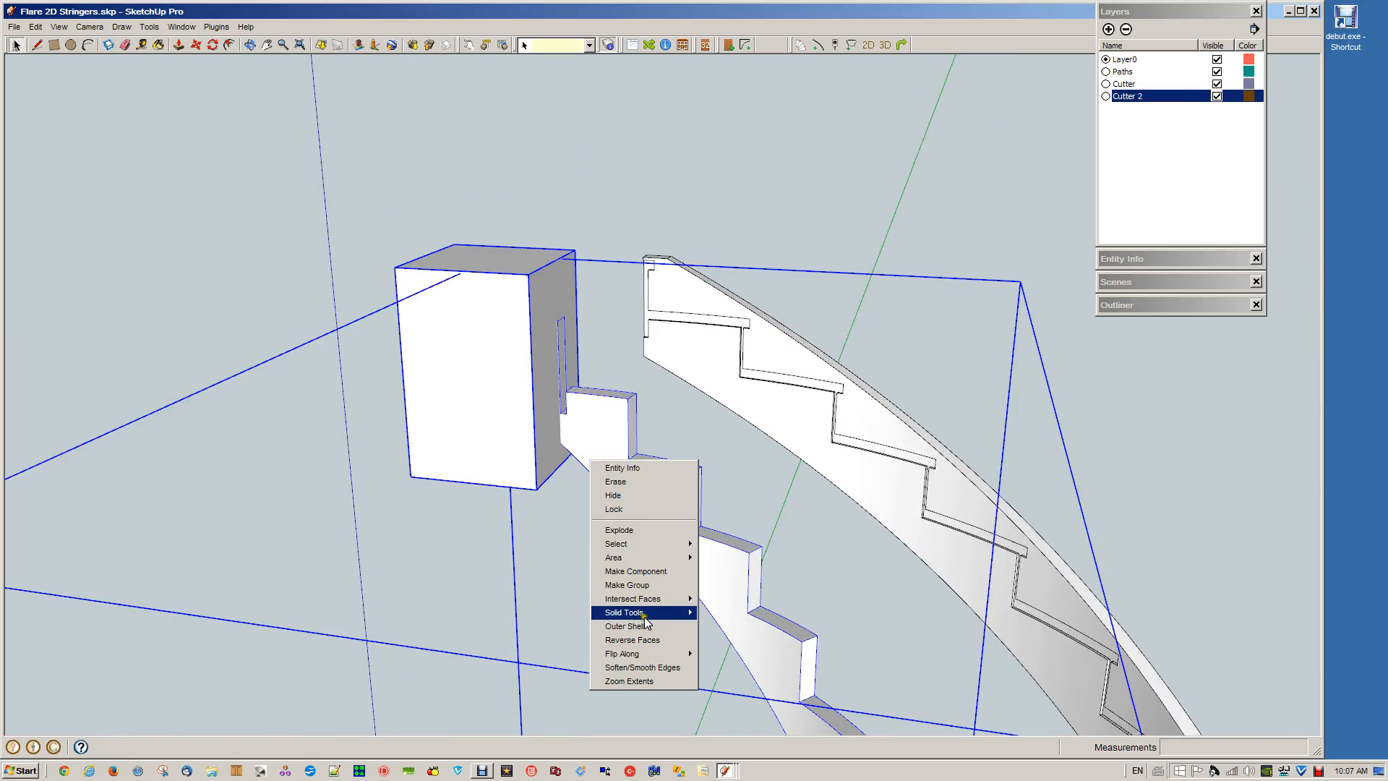
{"action": "mouse_move", "coordinate": [646, 614]}
{"action": "left_click", "coordinate": [726, 642]}
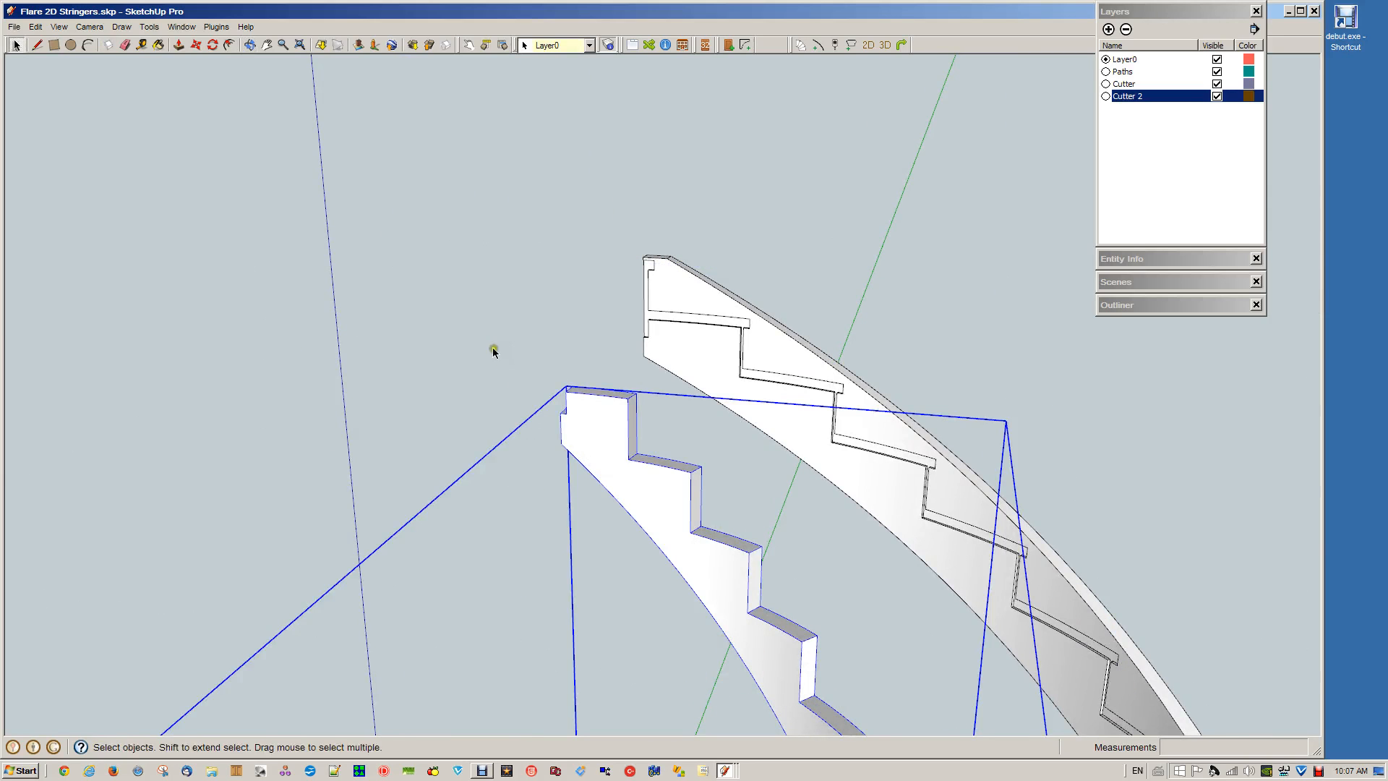
{"action": "left_click", "coordinate": [474, 320]}
{"action": "middle_click_drag", "start_coordinate": [125, 367], "coordinate": [557, 443]}
{"action": "scroll", "coordinate": [732, 515], "scroll_direction": "up", "scroll_amount": 5}
{"action": "scroll", "coordinate": [730, 514], "scroll_direction": "down", "scroll_amount": 5}
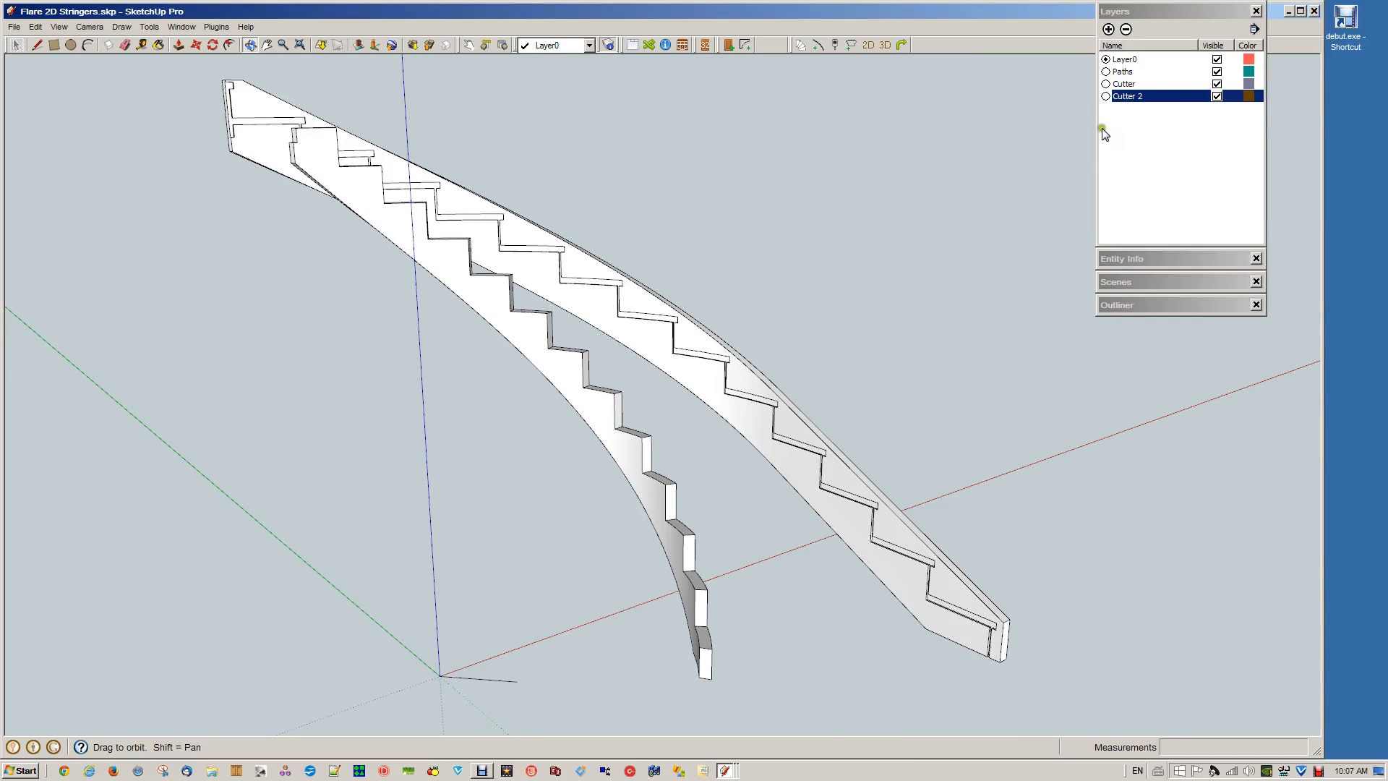
Switch to the Flare 2D 3.skp model and go through its Stringers and Machined Stringers scenes to the Handrail scene
{"action": "left_click", "coordinate": [725, 772]}
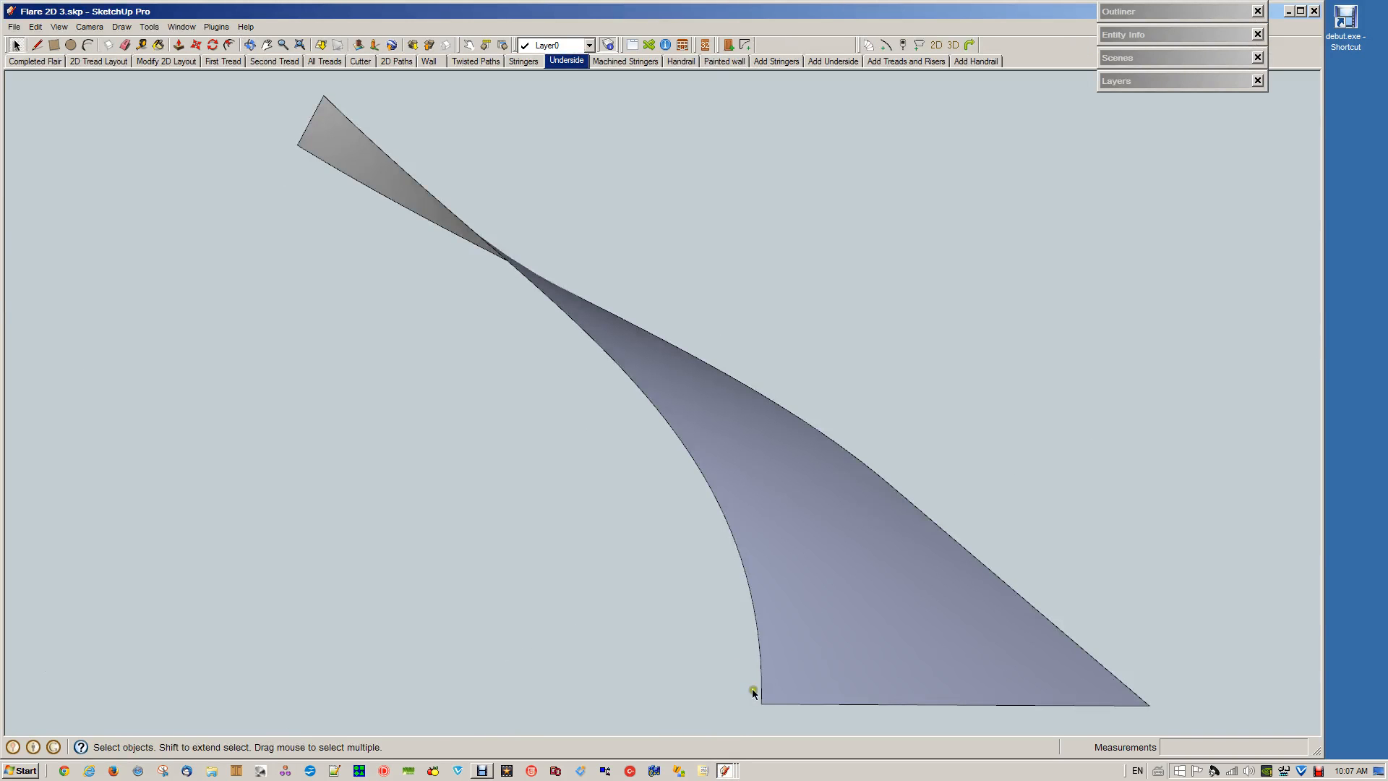
{"action": "left_click", "coordinate": [523, 62]}
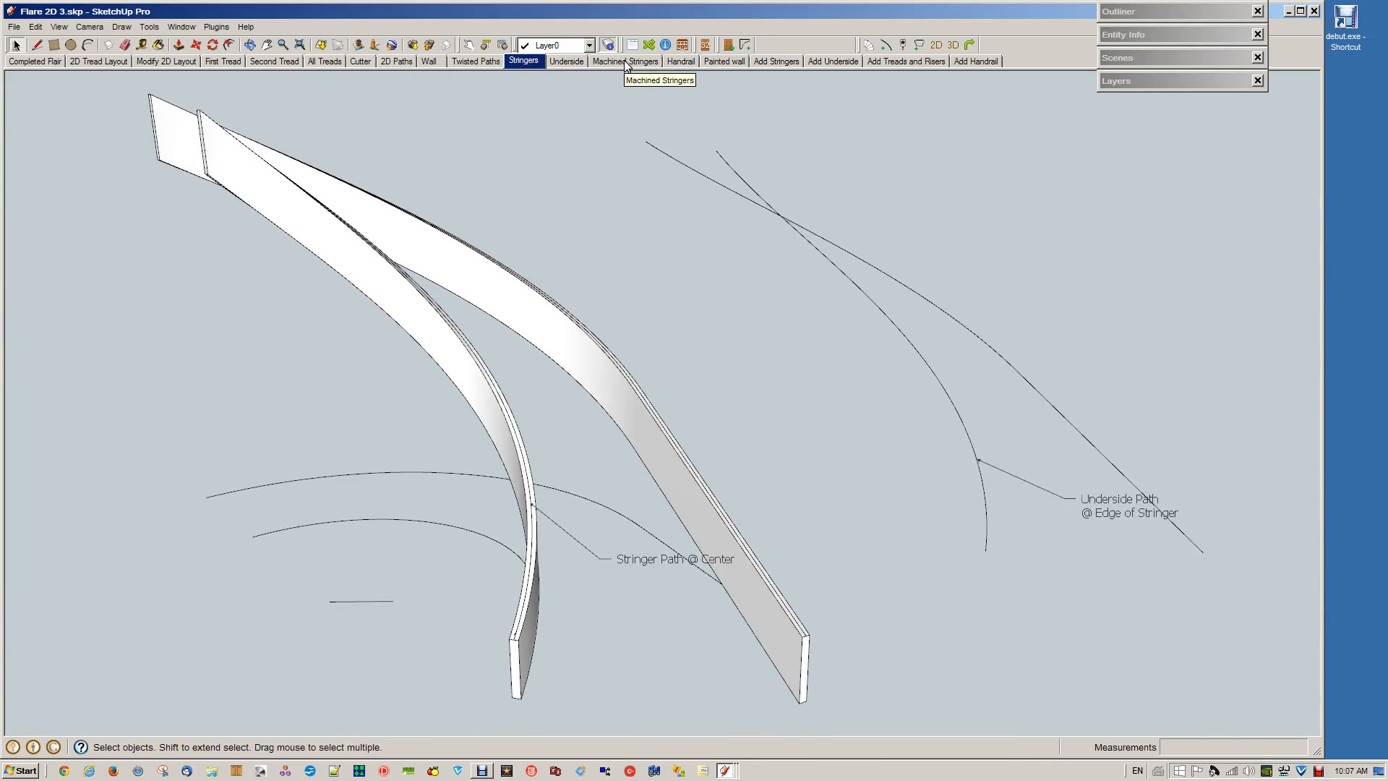
{"action": "left_click", "coordinate": [626, 62]}
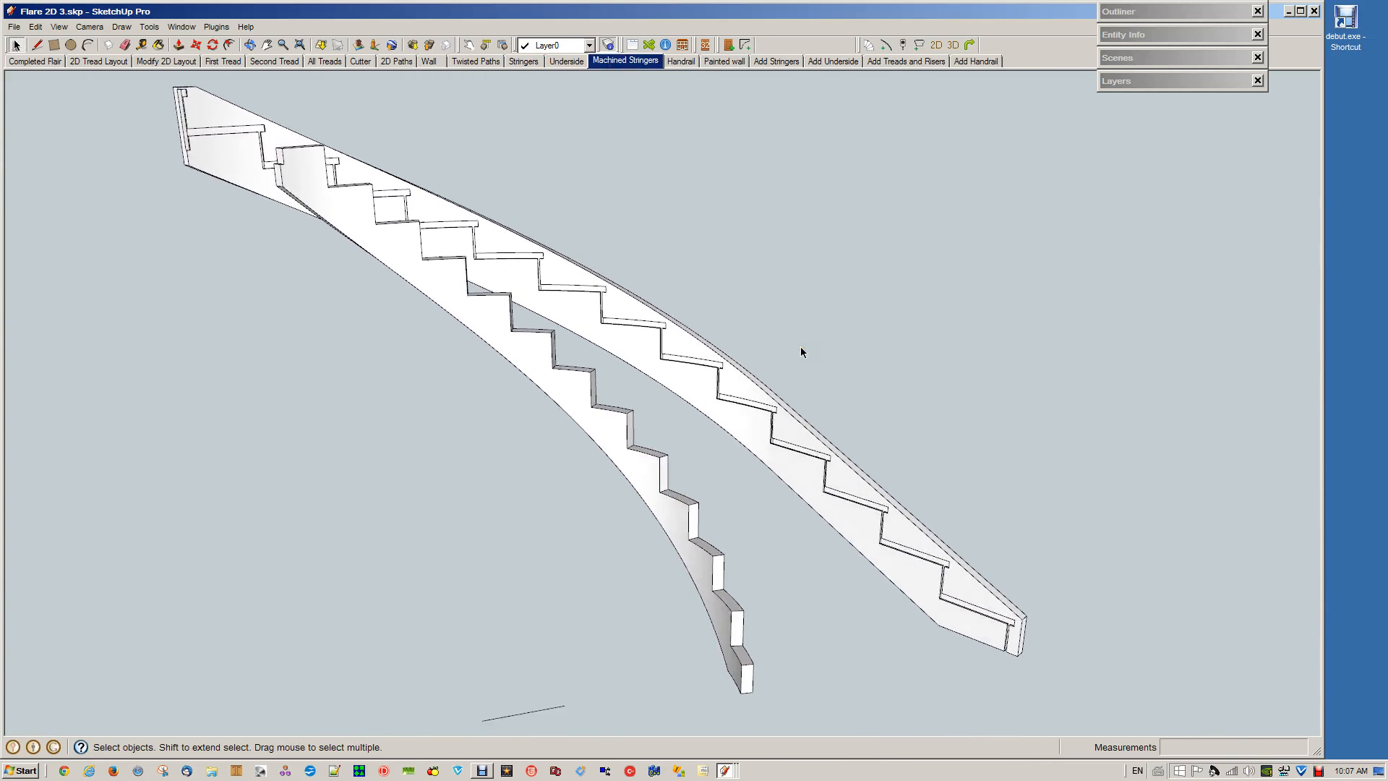
{"action": "left_click", "coordinate": [682, 62]}
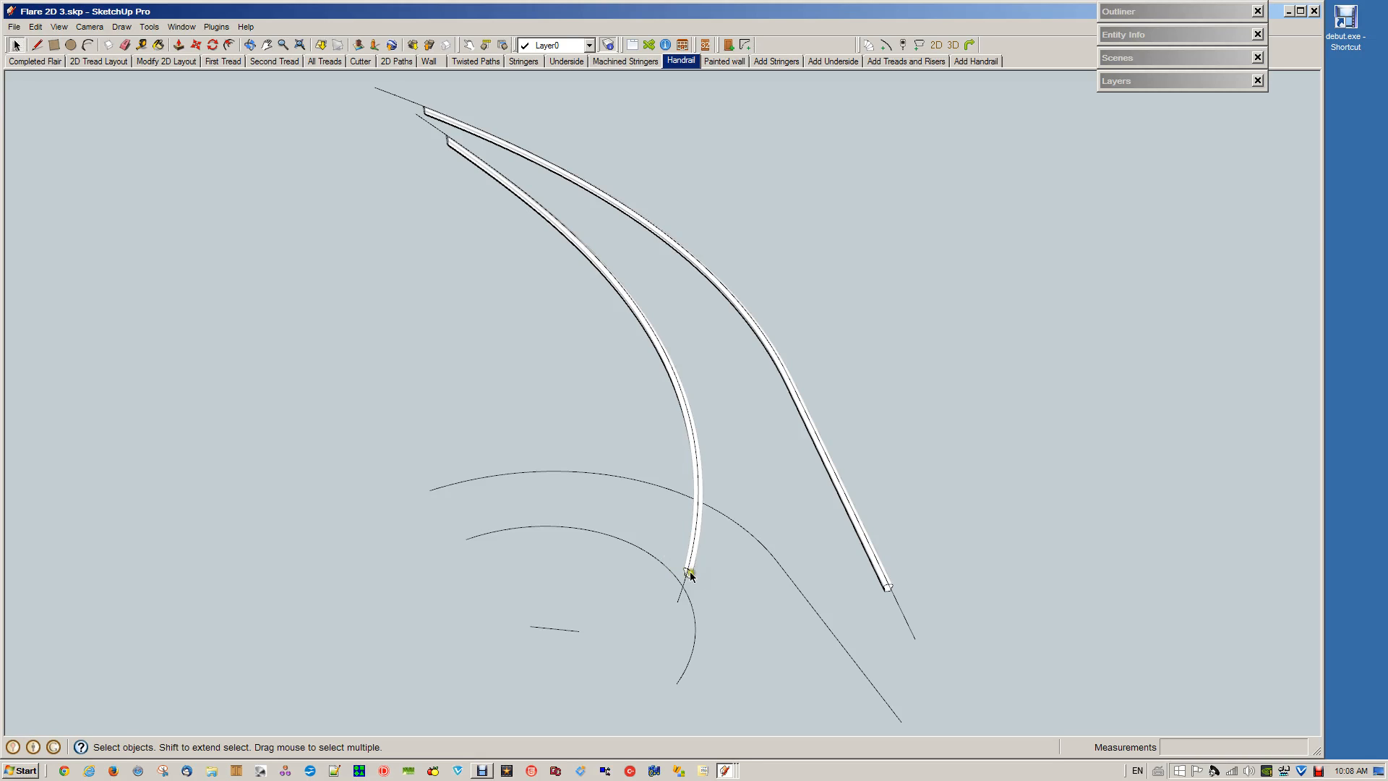
Open the paths group and generate a handrail with the Classic profile along the inner twisted path
{"action": "double_click", "coordinate": [678, 593]}
{"action": "left_click", "coordinate": [679, 593]}
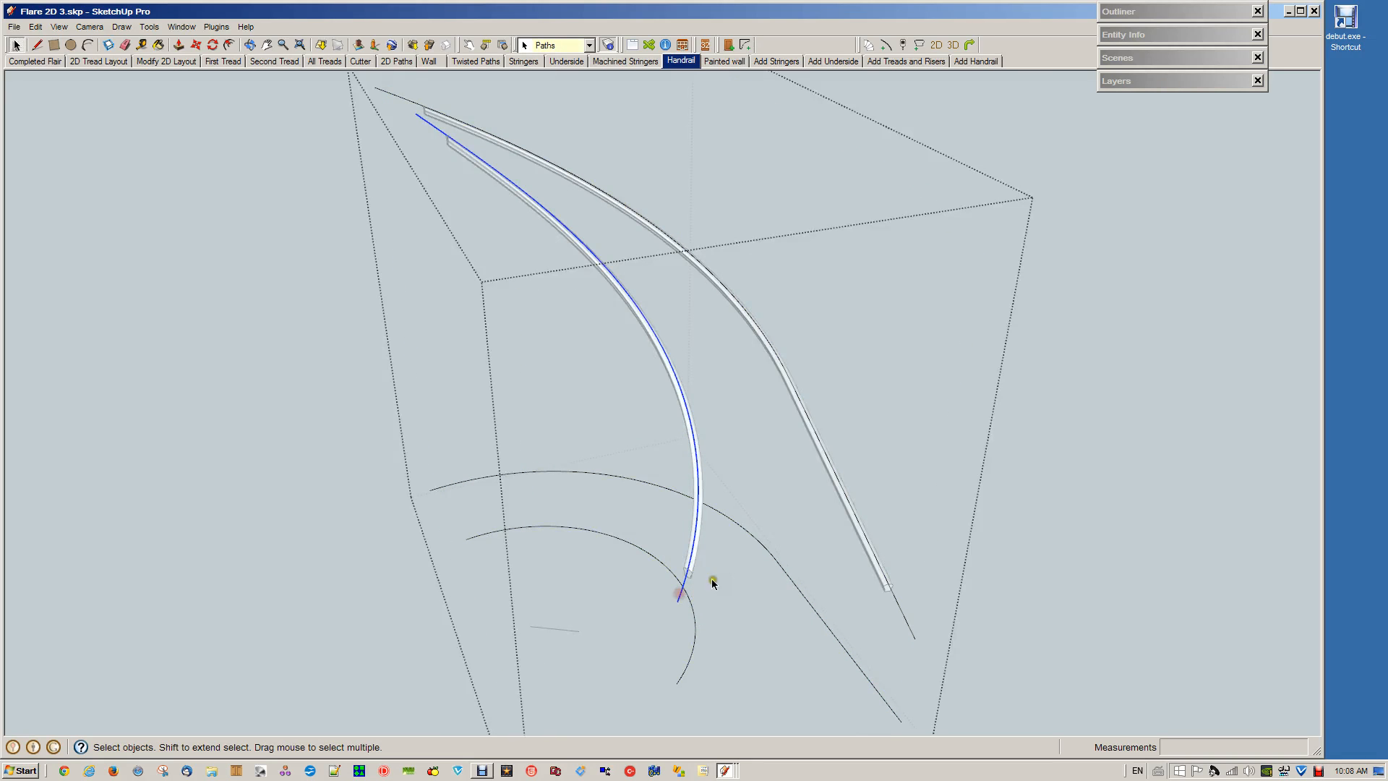
{"action": "left_click", "coordinate": [902, 46]}
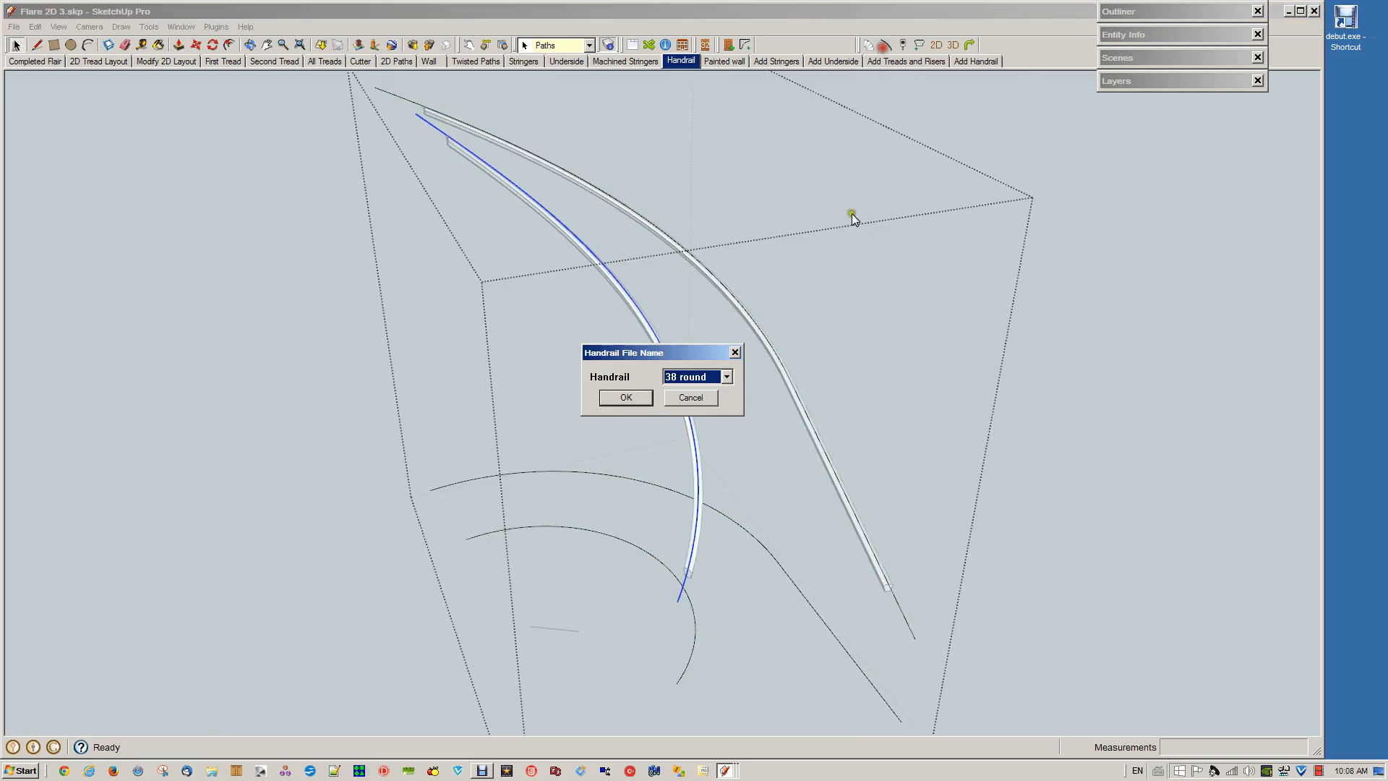
{"action": "left_click", "coordinate": [726, 376]}
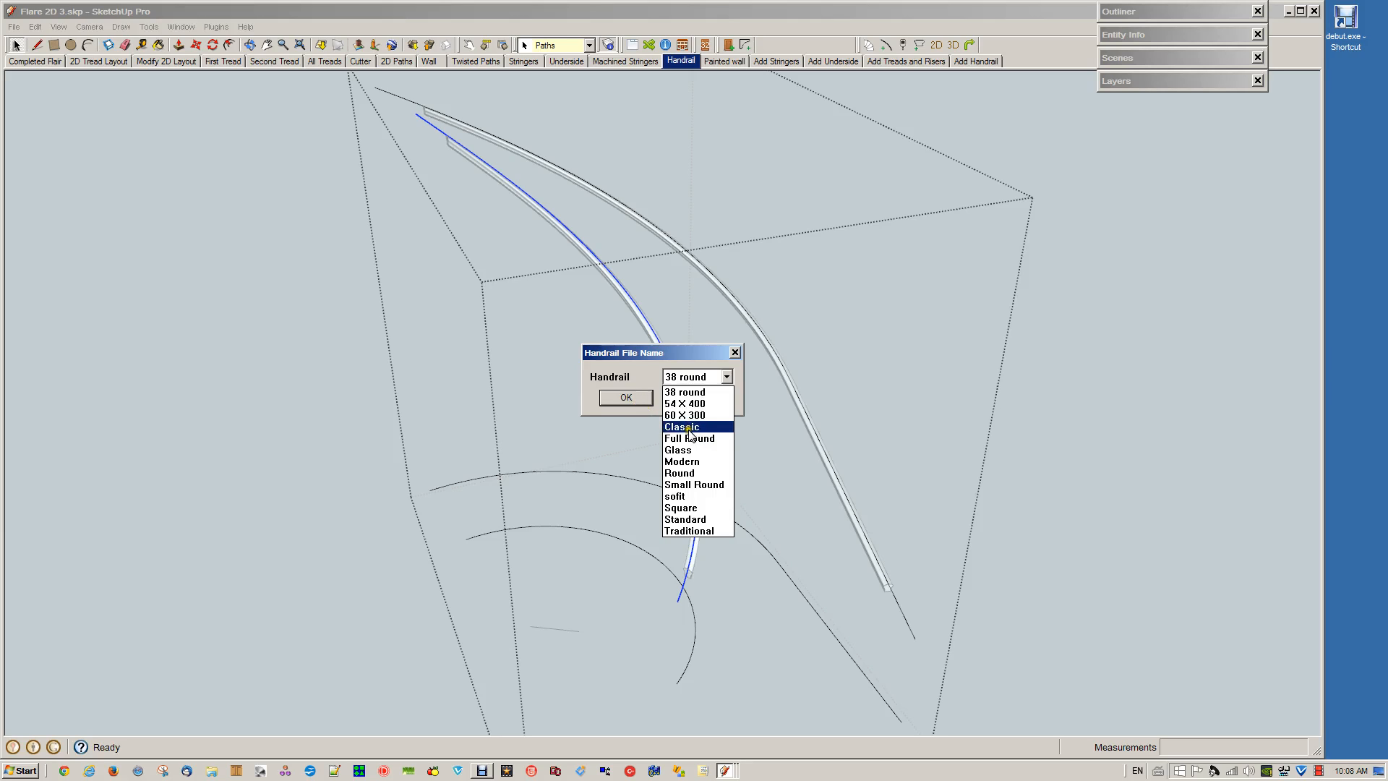
{"action": "left_click", "coordinate": [685, 427]}
{"action": "left_click", "coordinate": [625, 398]}
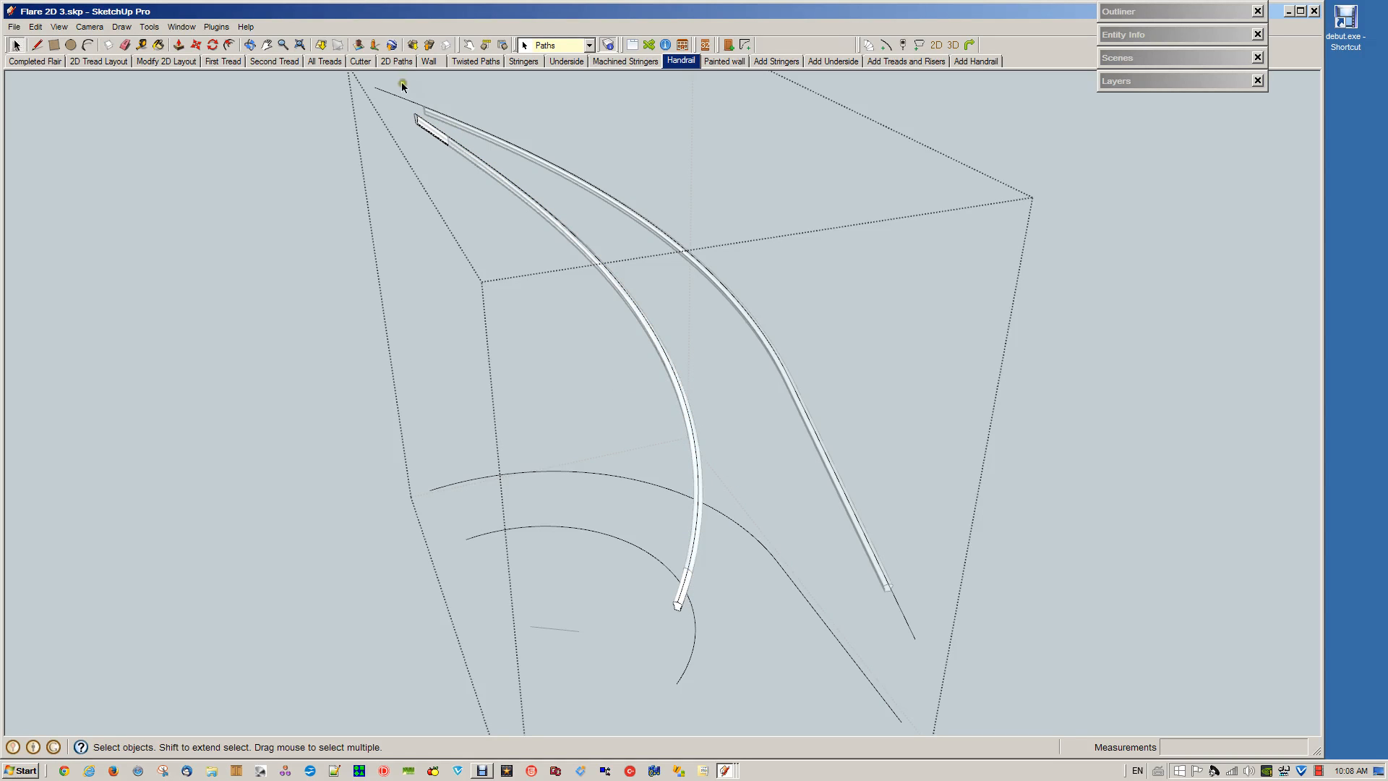
Open the new inner handrail, select all its geometry to inspect the segments up close, and close it
{"action": "double_click", "coordinate": [683, 594]}
{"action": "triple_click", "coordinate": [683, 595]}
{"action": "scroll", "coordinate": [697, 596], "scroll_direction": "up", "scroll_amount": 3}
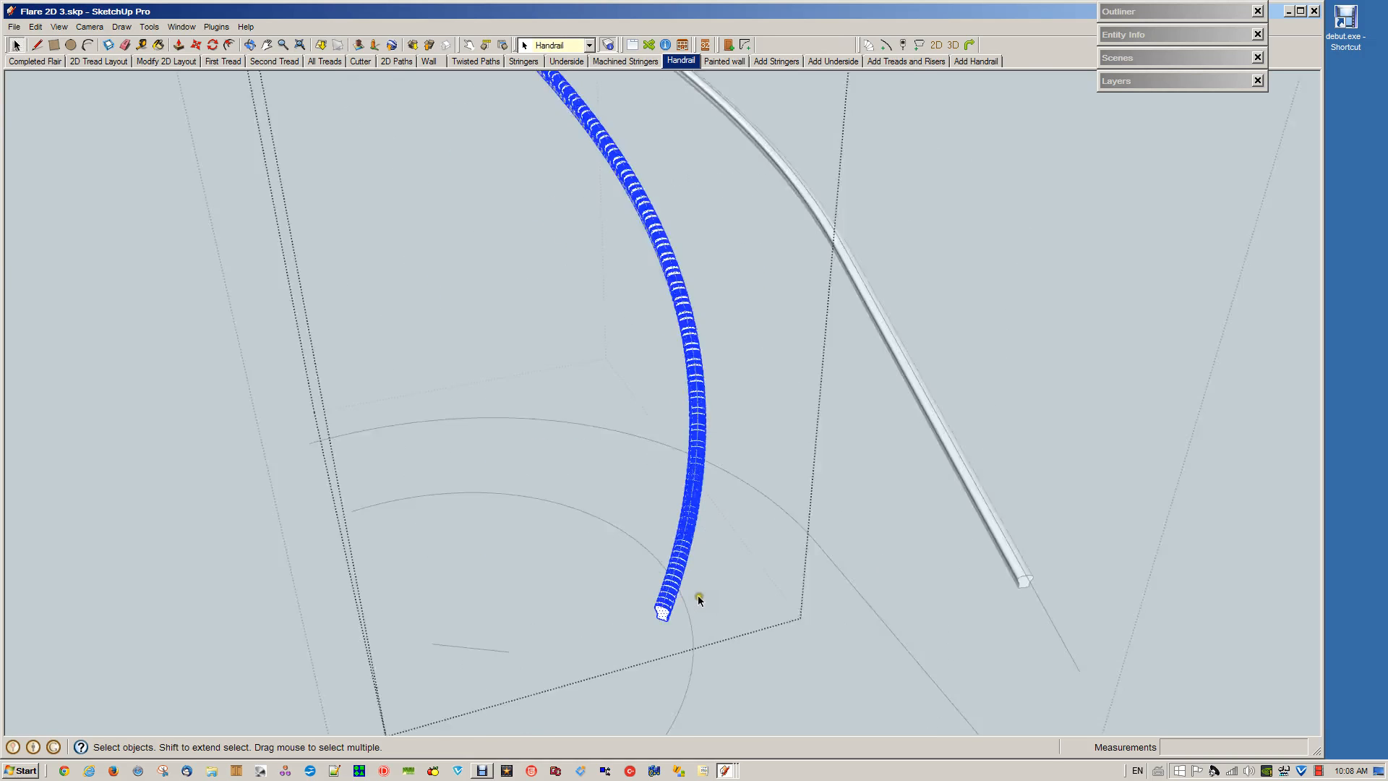
{"action": "scroll", "coordinate": [696, 610], "scroll_direction": "up", "scroll_amount": 2}
{"action": "scroll", "coordinate": [688, 608], "scroll_direction": "down", "scroll_amount": 5}
{"action": "left_click", "coordinate": [1009, 509]}
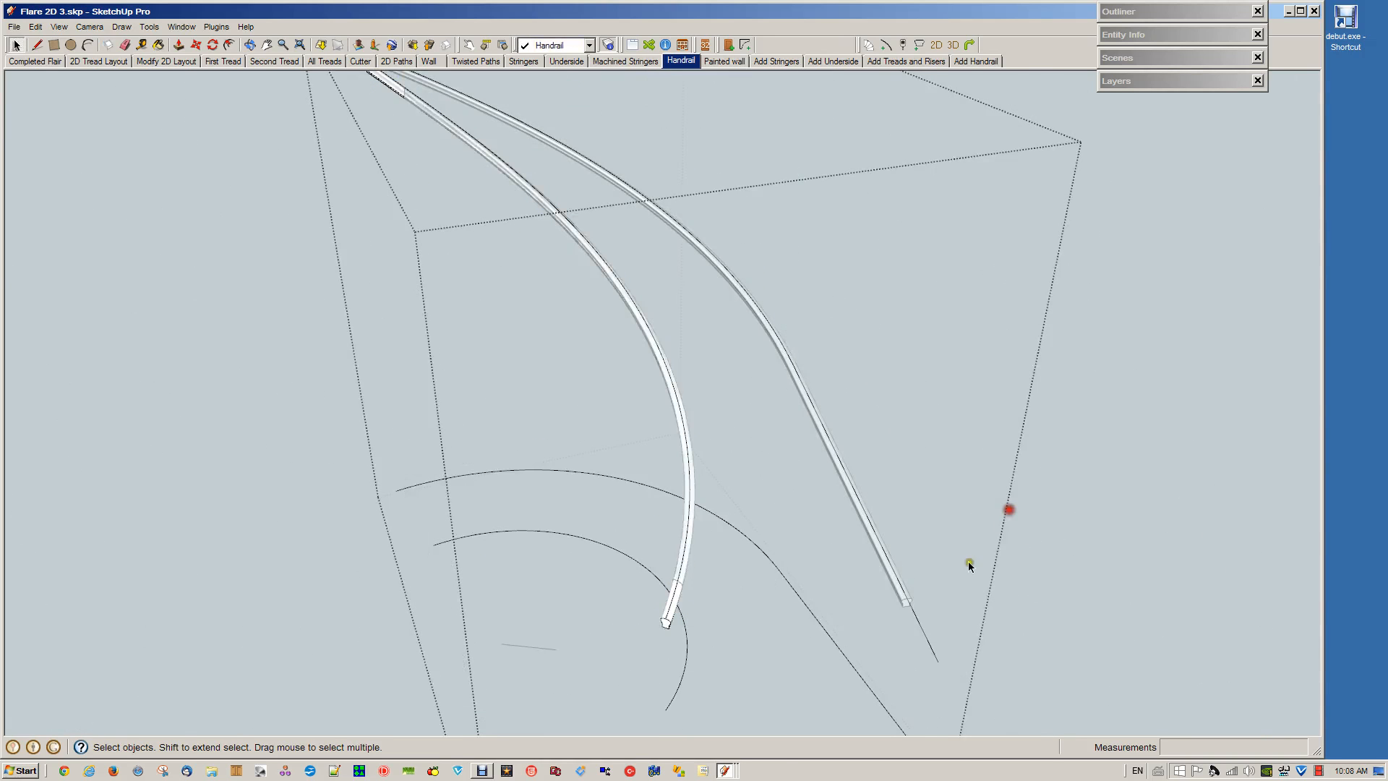
Delete the newly generated Classic handrail from the inner path and close the paths group
{"action": "left_click", "coordinate": [673, 611]}
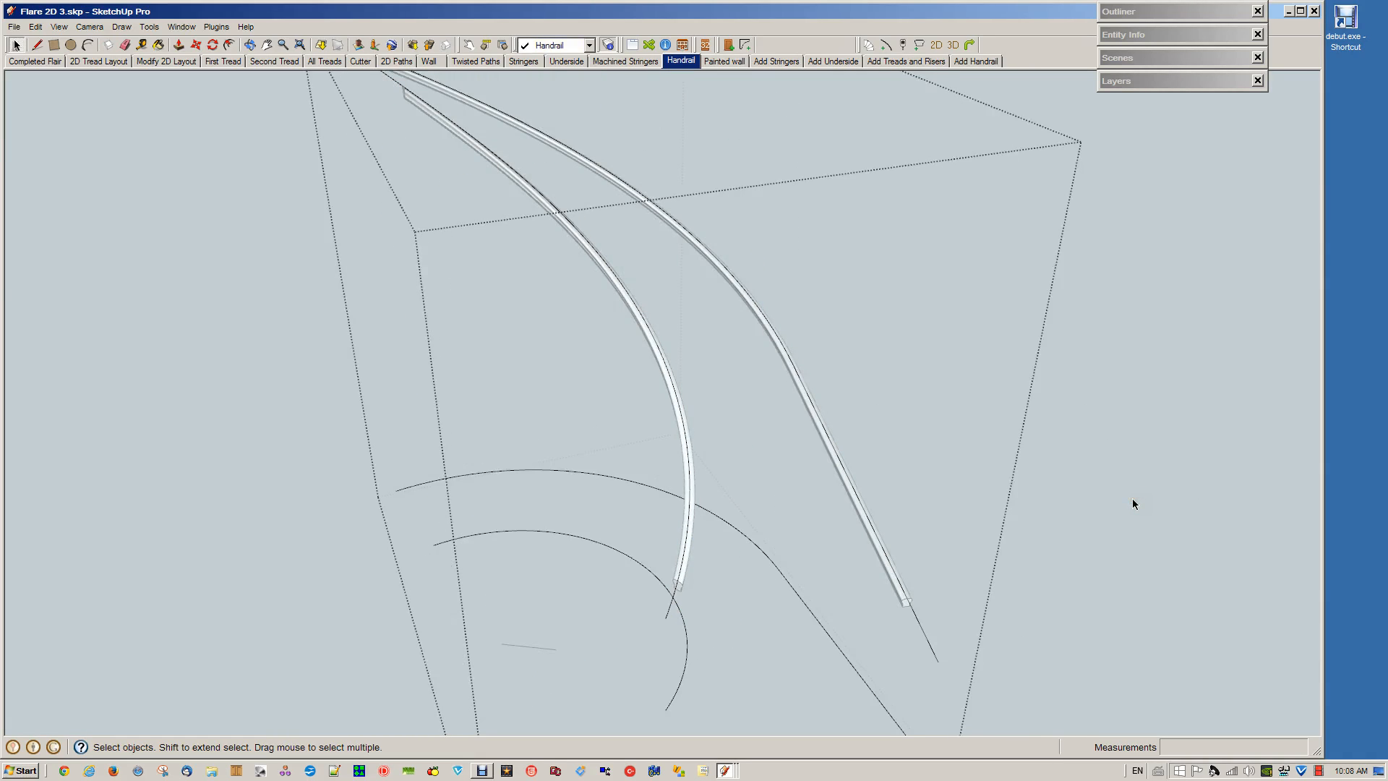
{"action": "left_click", "coordinate": [1137, 573]}
{"action": "scroll", "coordinate": [1084, 560], "scroll_direction": "down", "scroll_amount": 3}
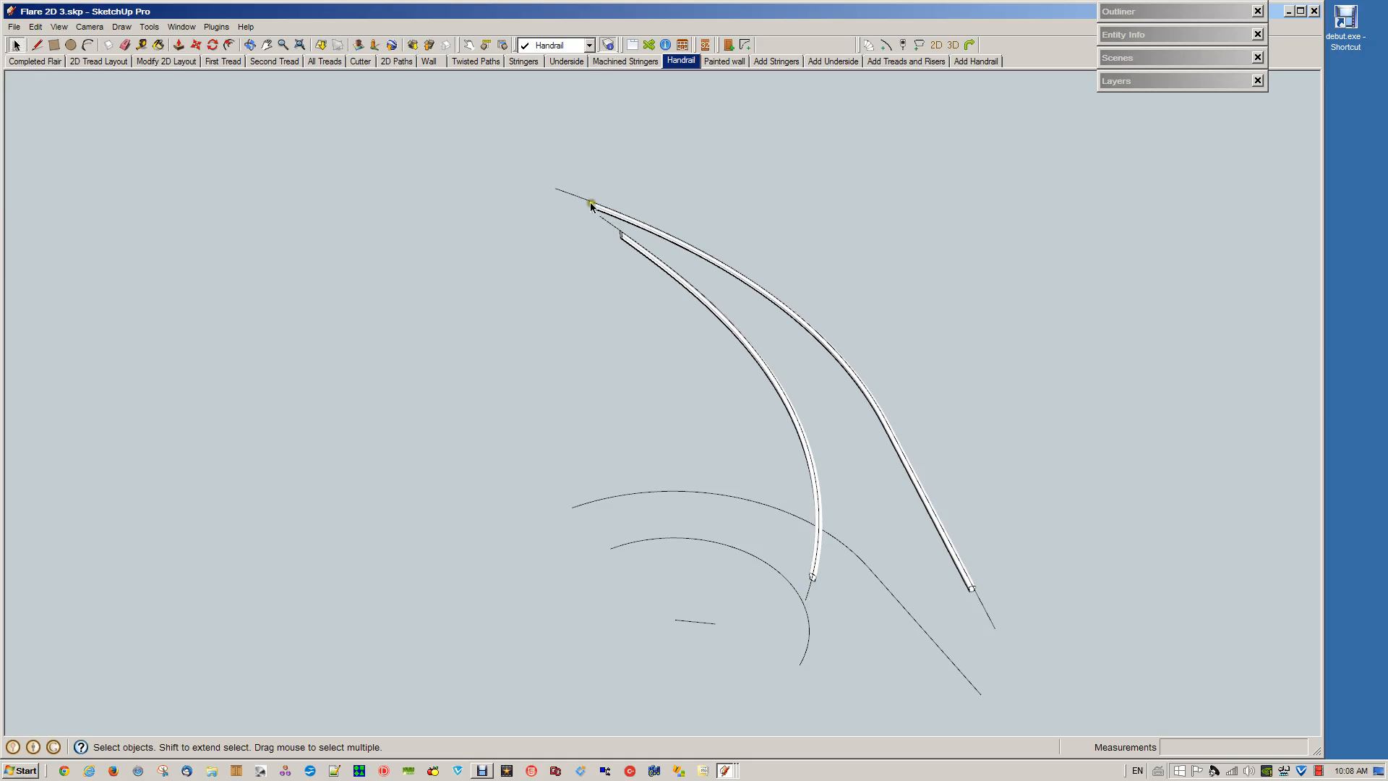
Review the staircase assembly through the Painted wall, Add Stringers, Add Underside, Add Treads and Risers, and Add Handrail scenes
{"action": "left_click", "coordinate": [725, 61]}
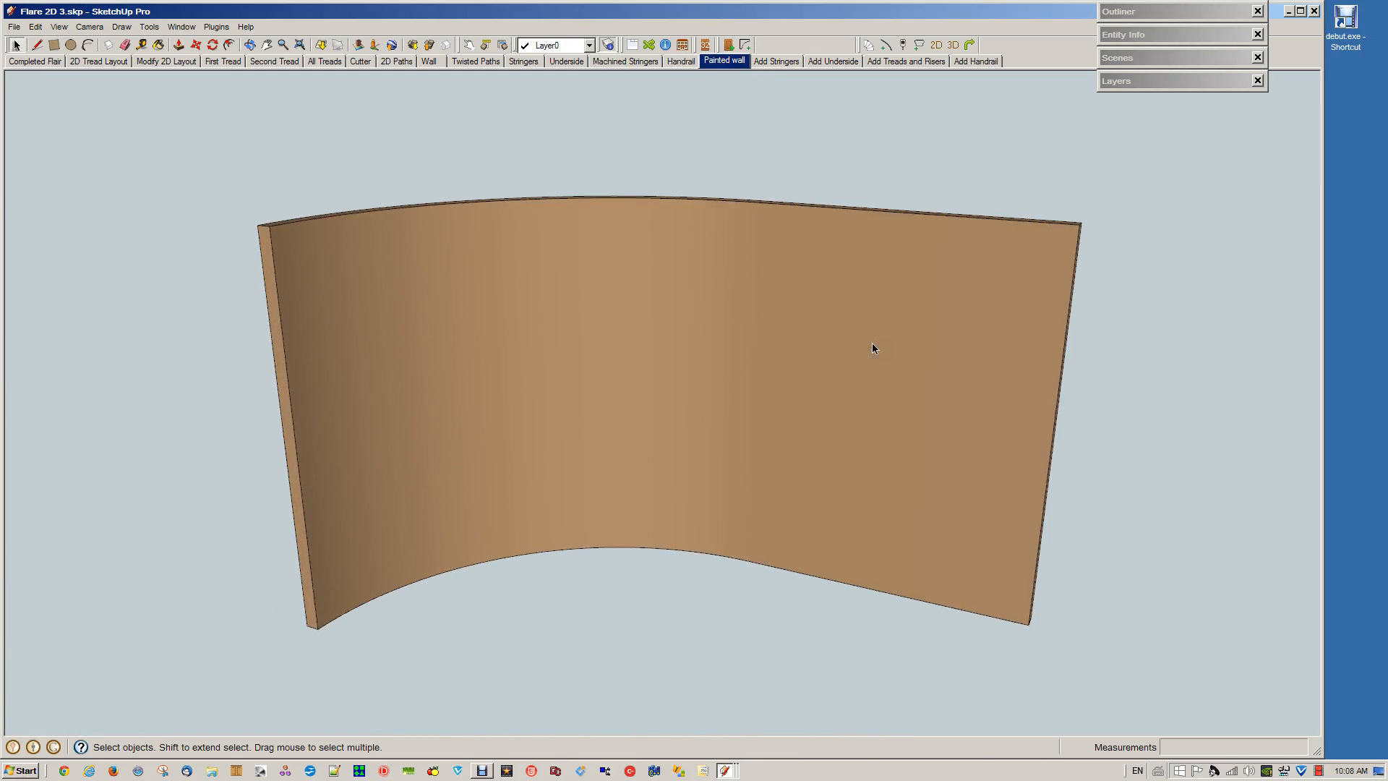
{"action": "left_click", "coordinate": [777, 62]}
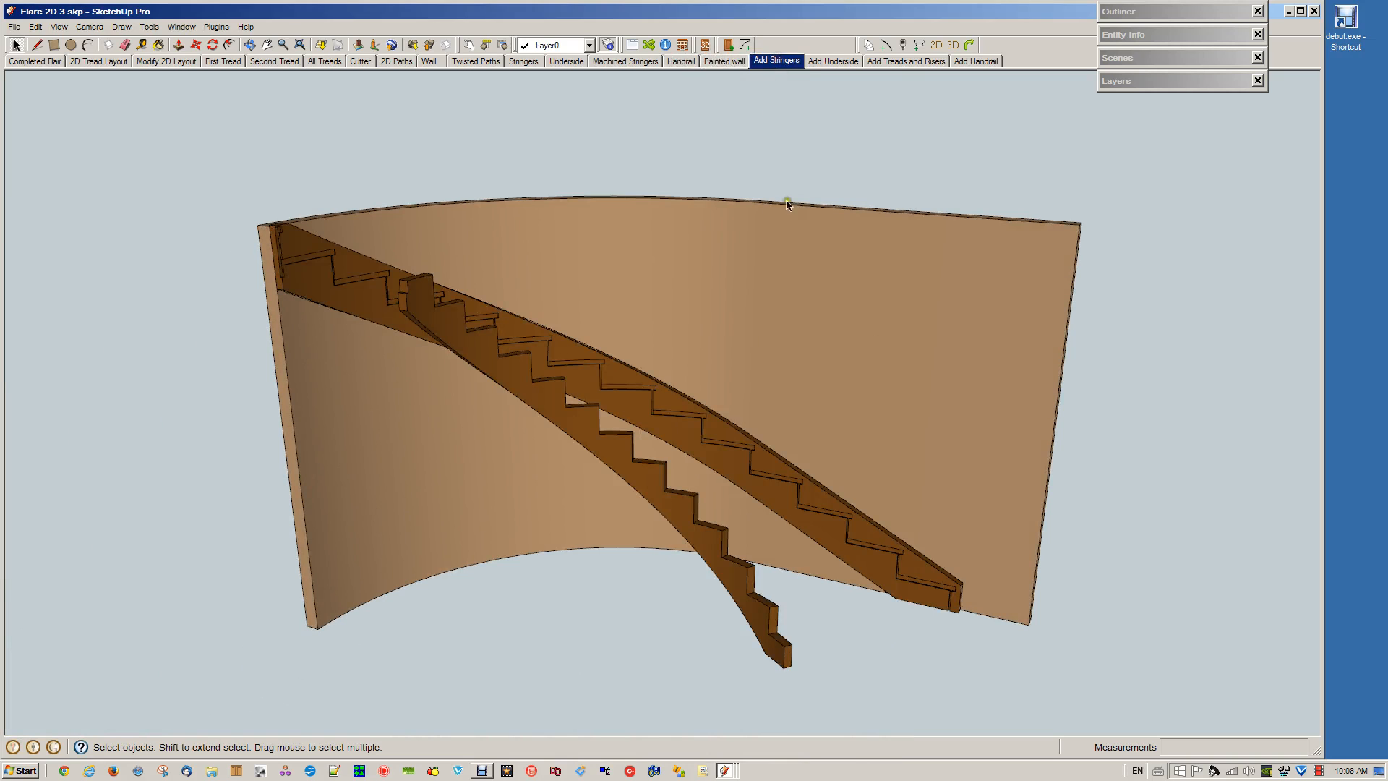
{"action": "left_click", "coordinate": [835, 61]}
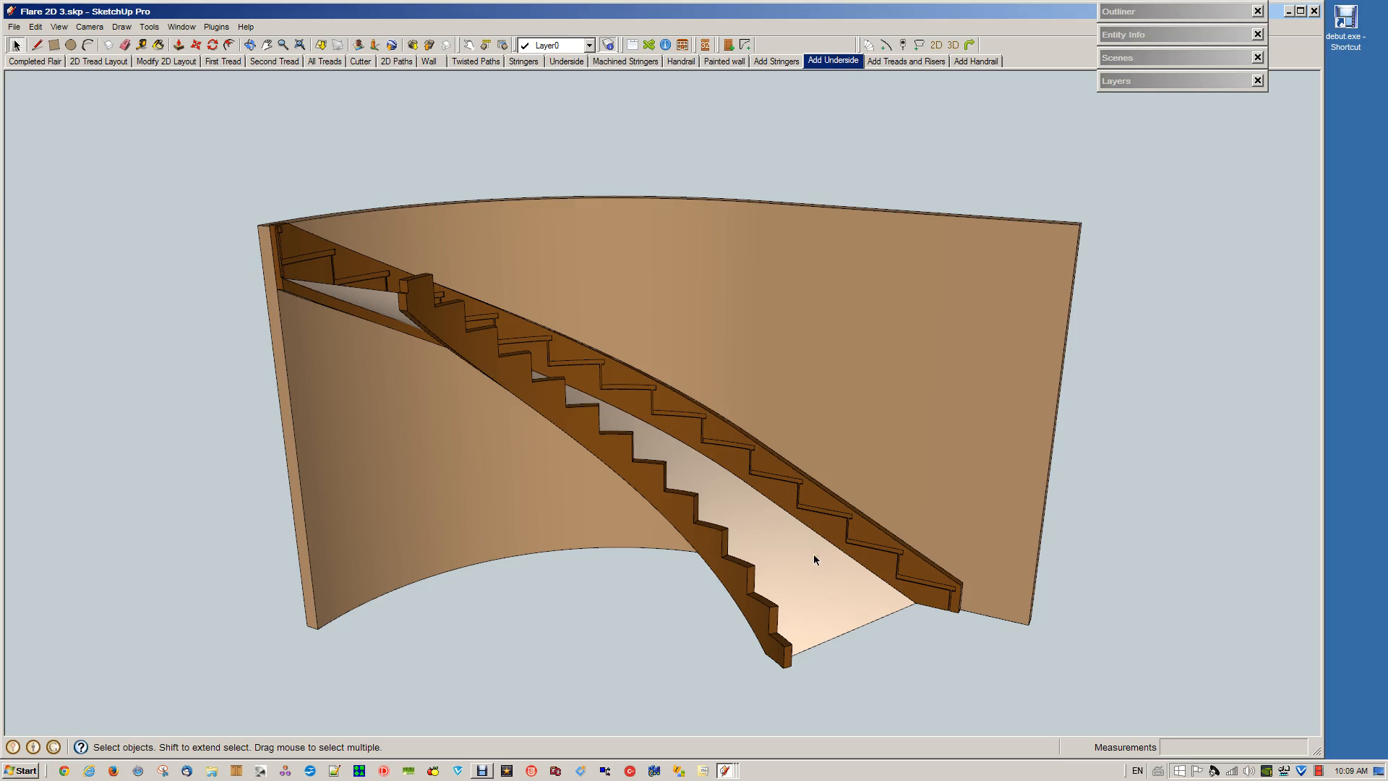
{"action": "left_click", "coordinate": [901, 60]}
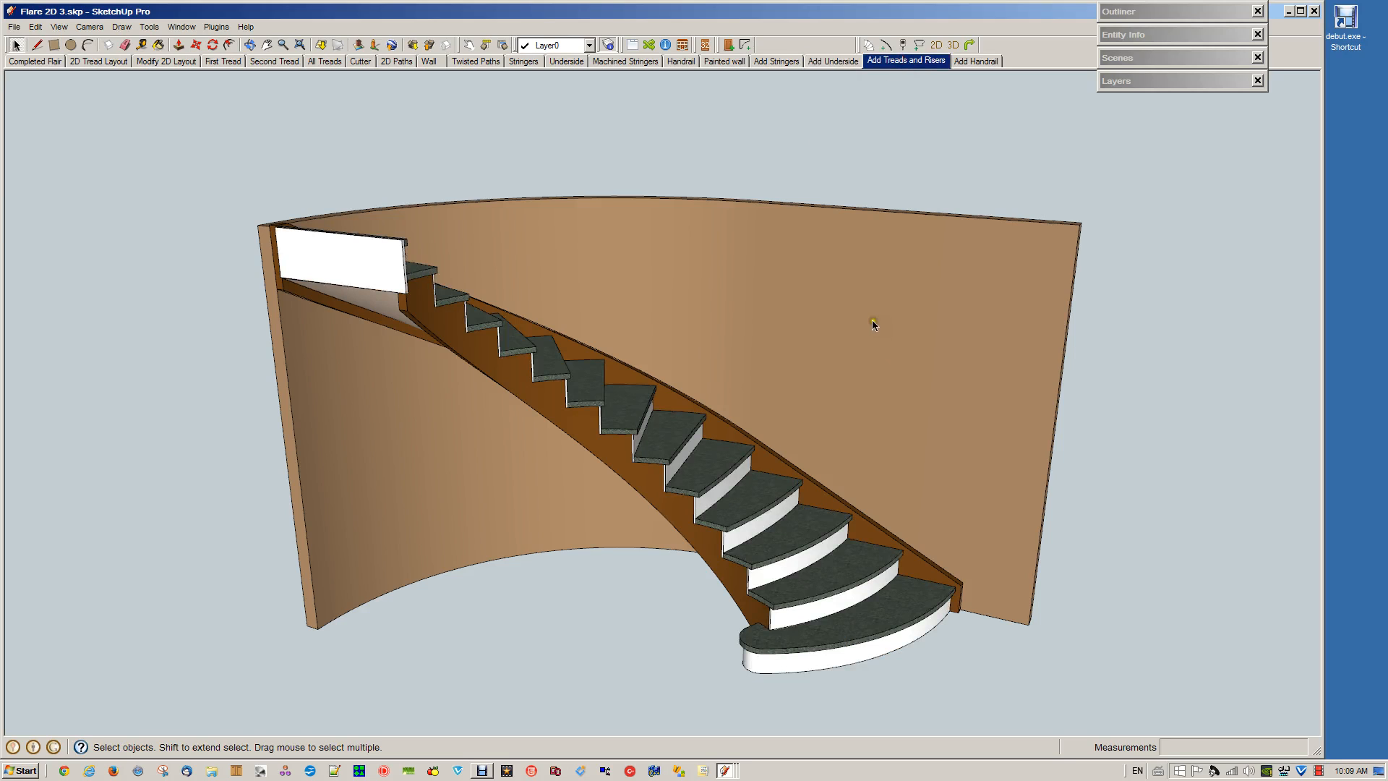
{"action": "left_click", "coordinate": [975, 61]}
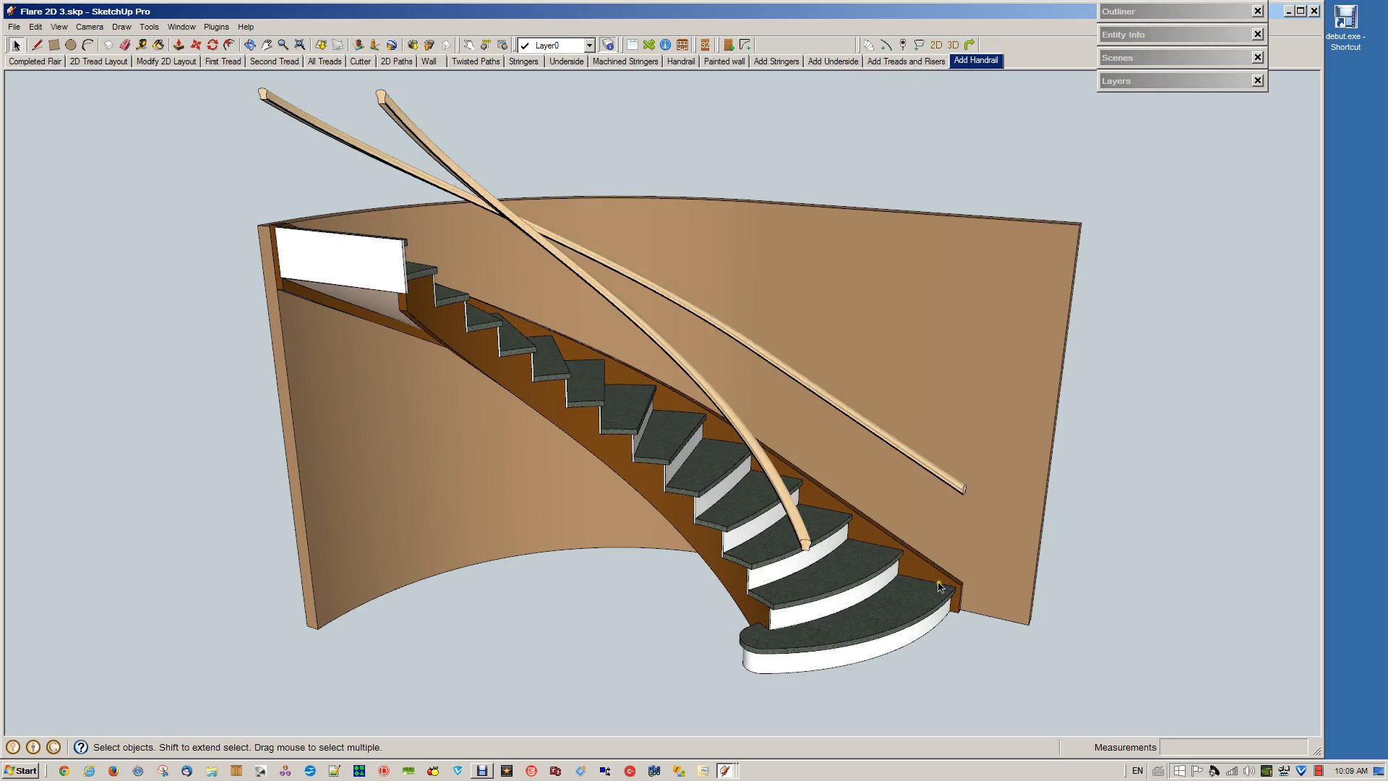